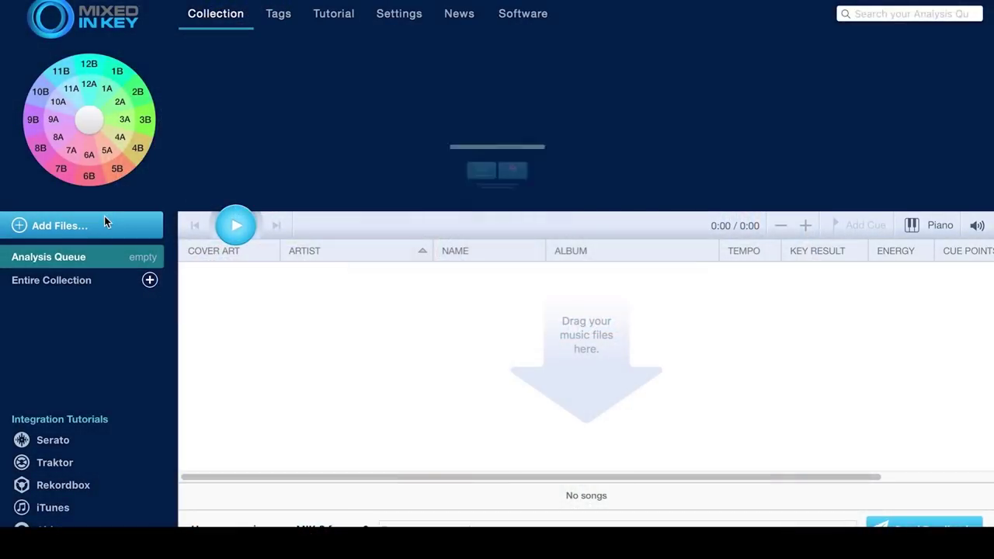
- Add every song in the folder to the Mixed In Key analysis queue
{"action": "left_click", "coordinate": [105, 221]}
{"action": "left_click", "coordinate": [460, 158]}
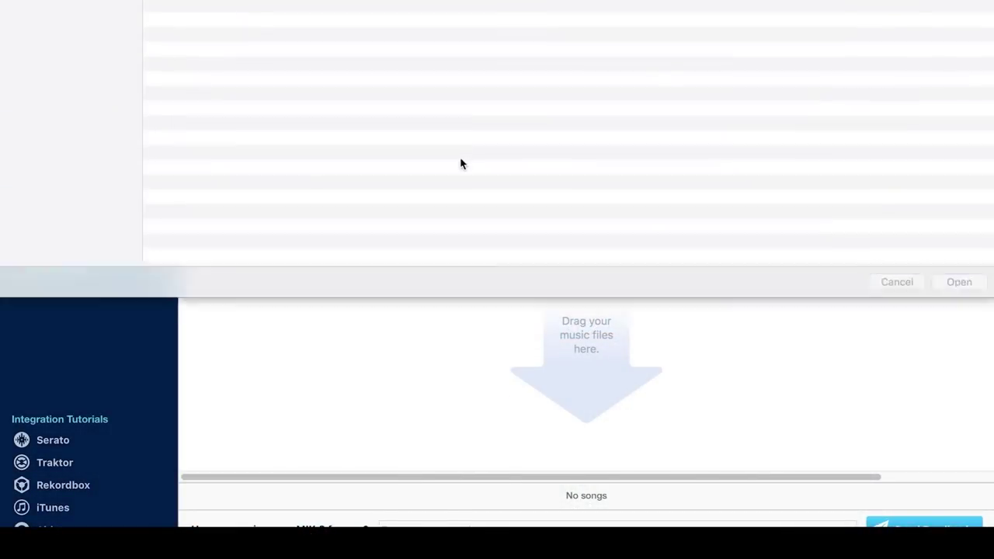
{"action": "key", "text": "super+a"}
{"action": "key", "text": "Return"}
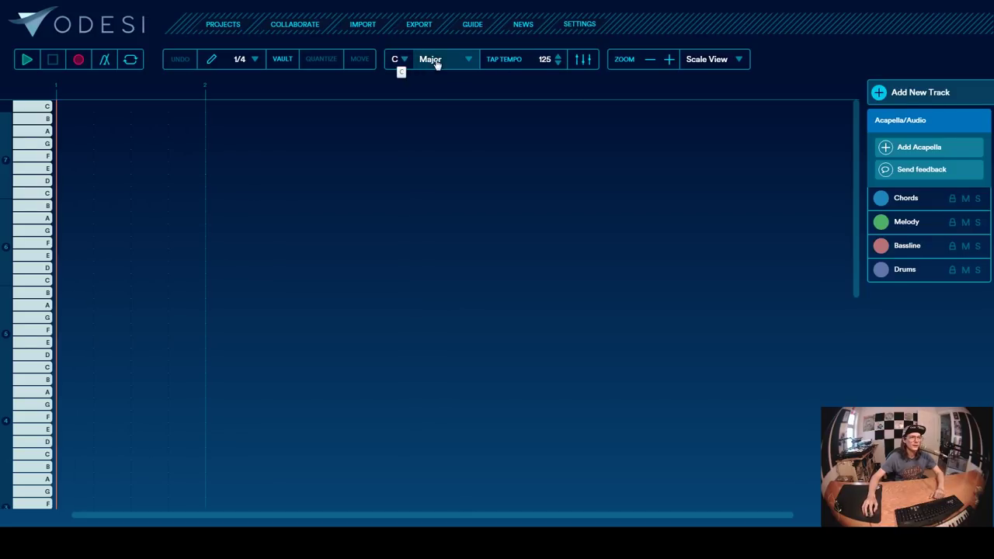
- Change the Odesi project's scale to Minor and its root key to E
{"action": "left_click", "coordinate": [468, 61]}
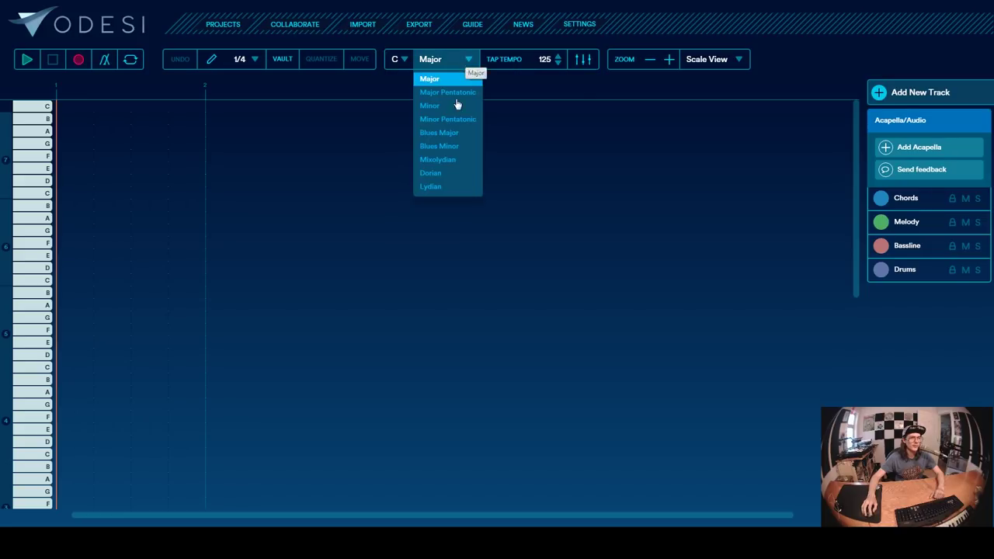
{"action": "left_click", "coordinate": [456, 107]}
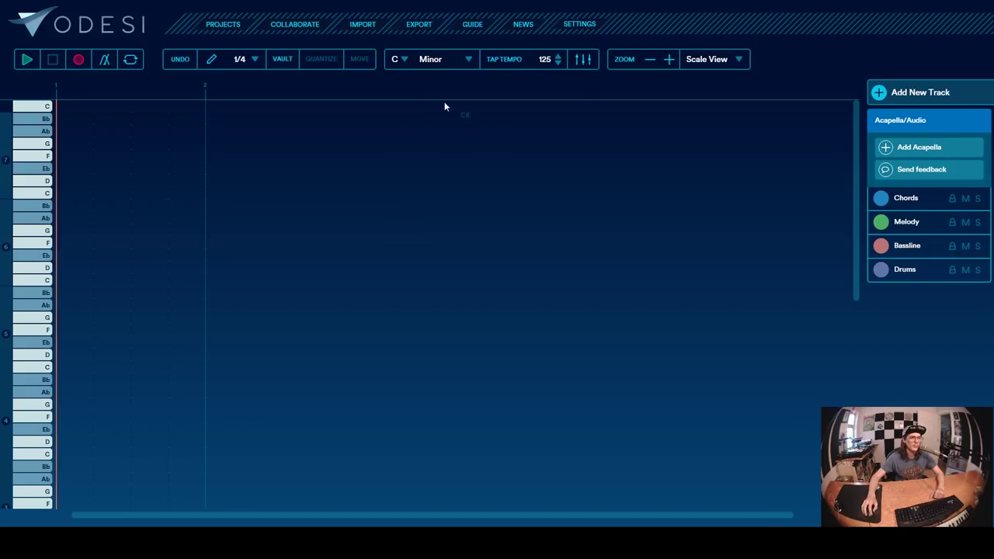
{"action": "left_click", "coordinate": [409, 63]}
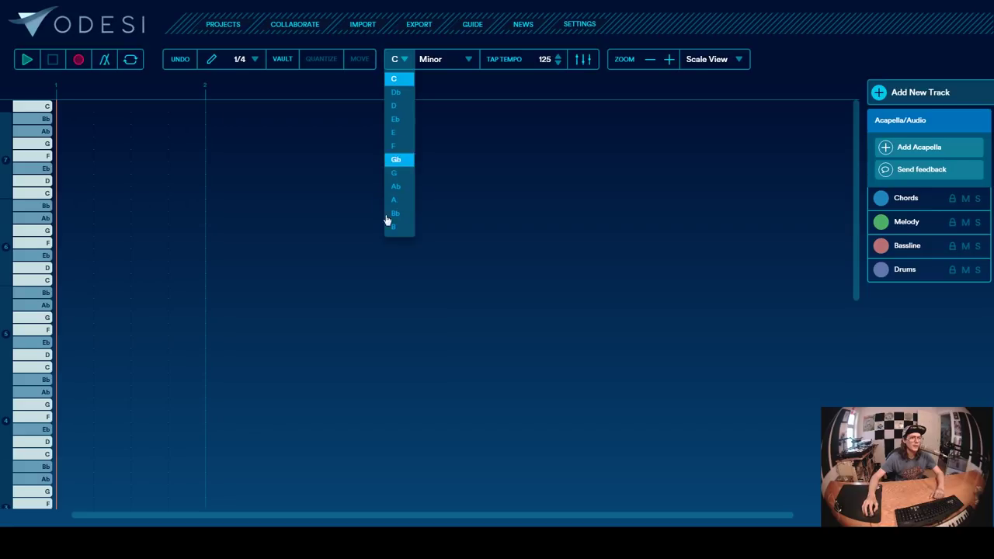
{"action": "left_click", "coordinate": [402, 135]}
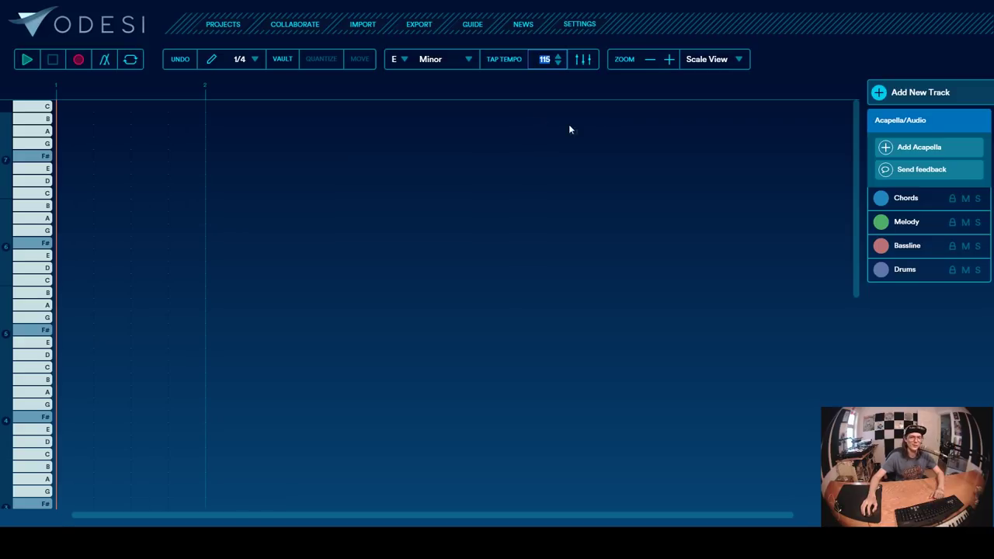
- Generate an Every Offbeat bassline of E notes on the selected Bassline track
{"action": "left_click", "coordinate": [907, 247]}
{"action": "left_click", "coordinate": [920, 225]}
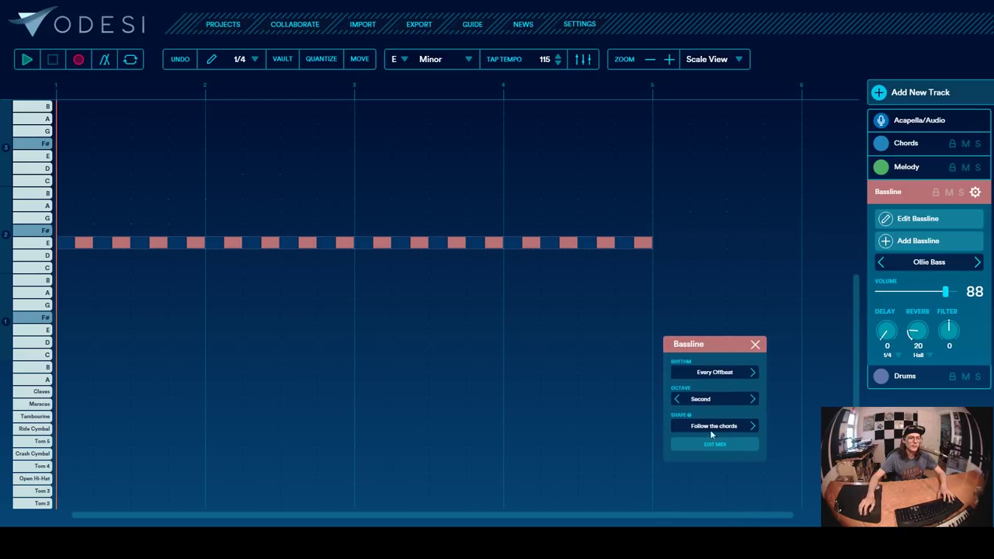
- Convert the bassline to MIDI, delete its notes, and set a 1/16 grid with Pencil on
{"action": "left_click", "coordinate": [715, 444]}
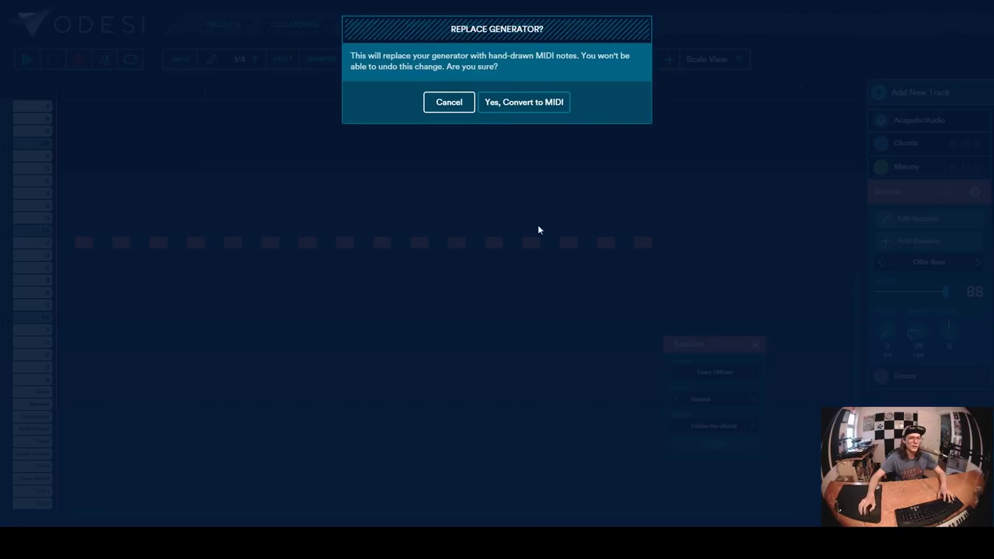
{"action": "left_click", "coordinate": [524, 102]}
{"action": "left_click_drag", "start_coordinate": [131, 233], "coordinate": [646, 273]}
{"action": "key", "text": "Delete"}
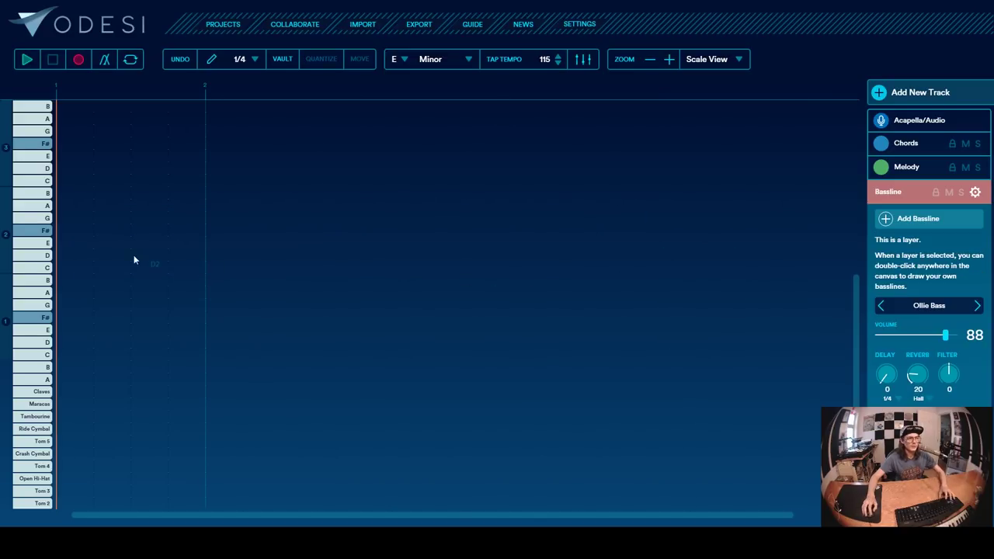
{"action": "left_click", "coordinate": [254, 60]}
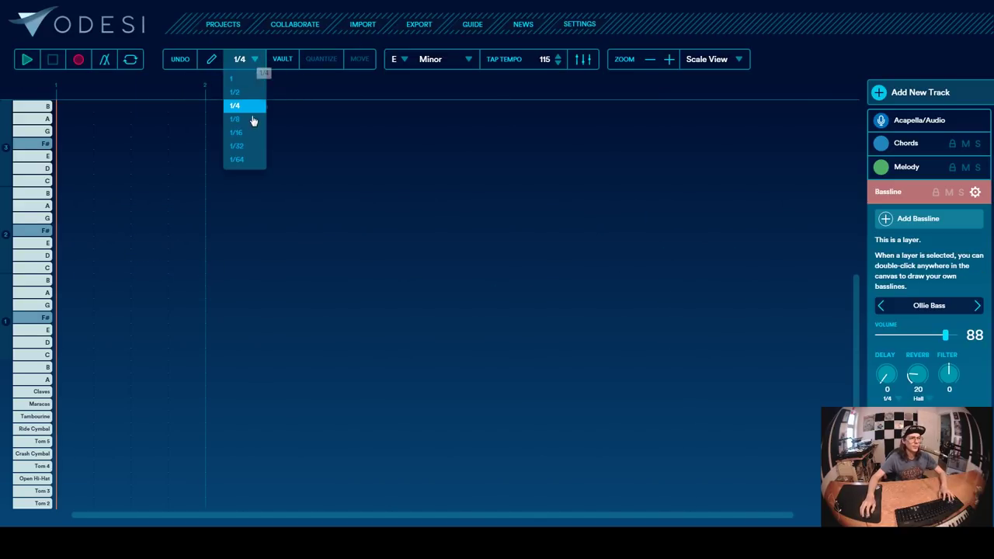
{"action": "left_click", "coordinate": [253, 136]}
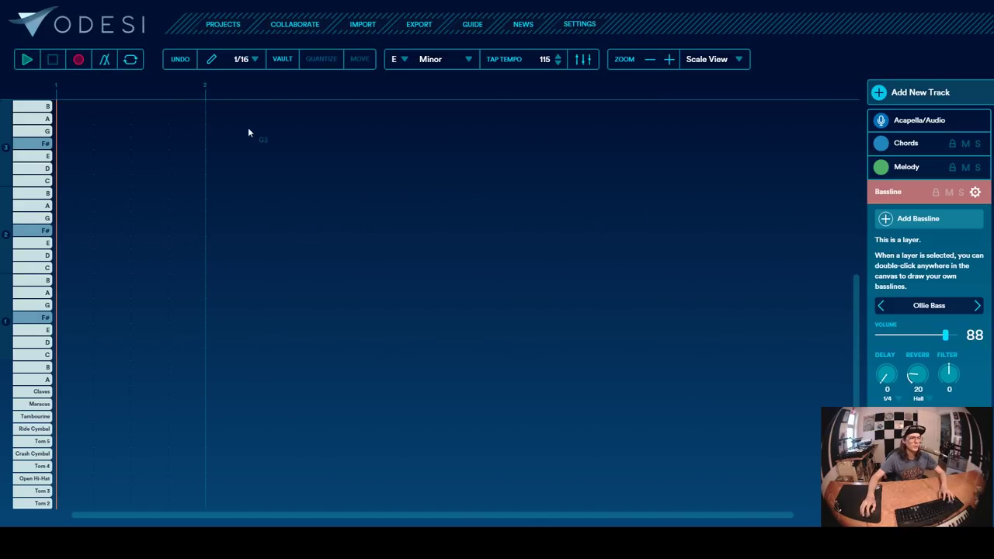
{"action": "left_click", "coordinate": [212, 60]}
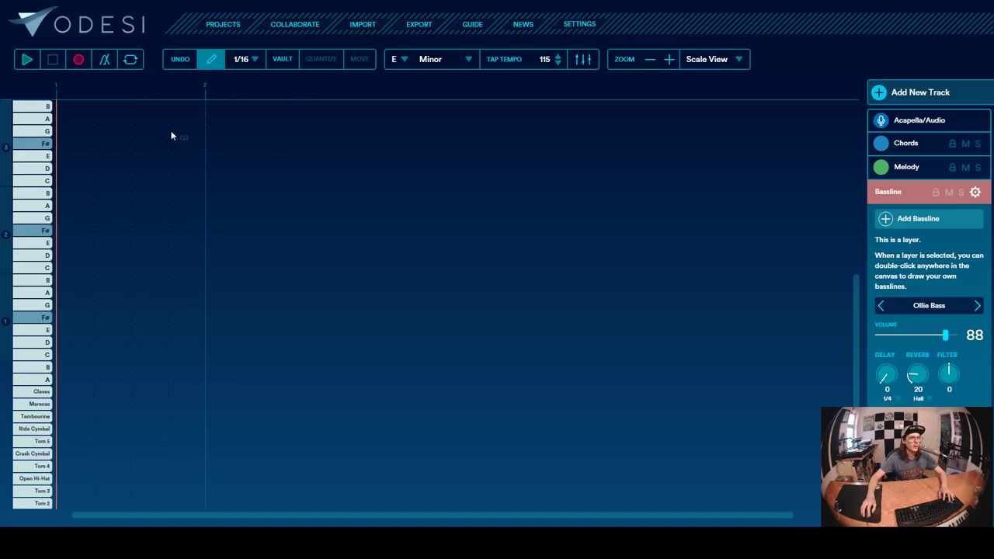
- Draw opening bass notes E2, E2, G2, A2 and A1, then play them back with the metronome
{"action": "left_click", "coordinate": [61, 243]}
{"action": "left_click", "coordinate": [88, 243]}
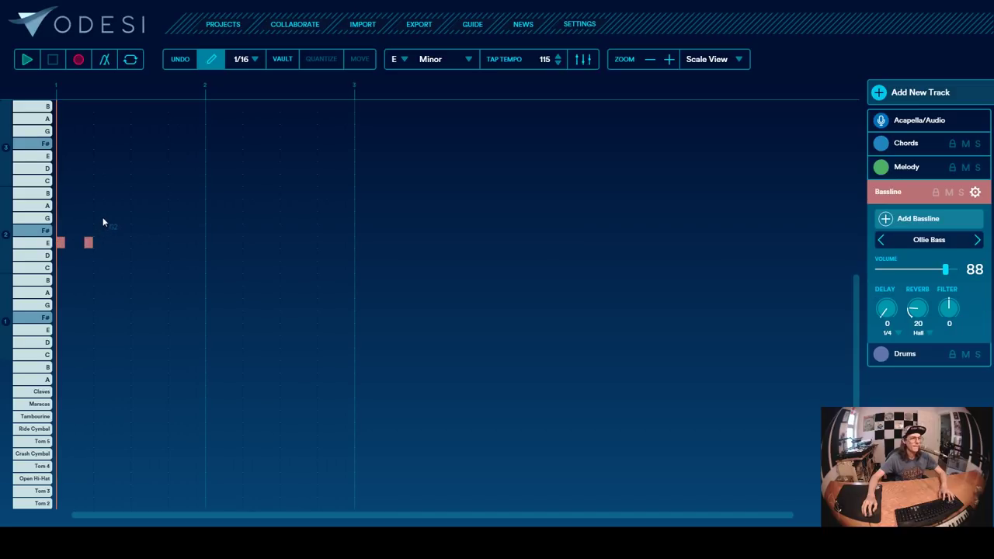
{"action": "left_click", "coordinate": [116, 218]}
{"action": "left_click_drag", "start_coordinate": [144, 204], "coordinate": [162, 205]}
{"action": "left_click", "coordinate": [668, 63]}
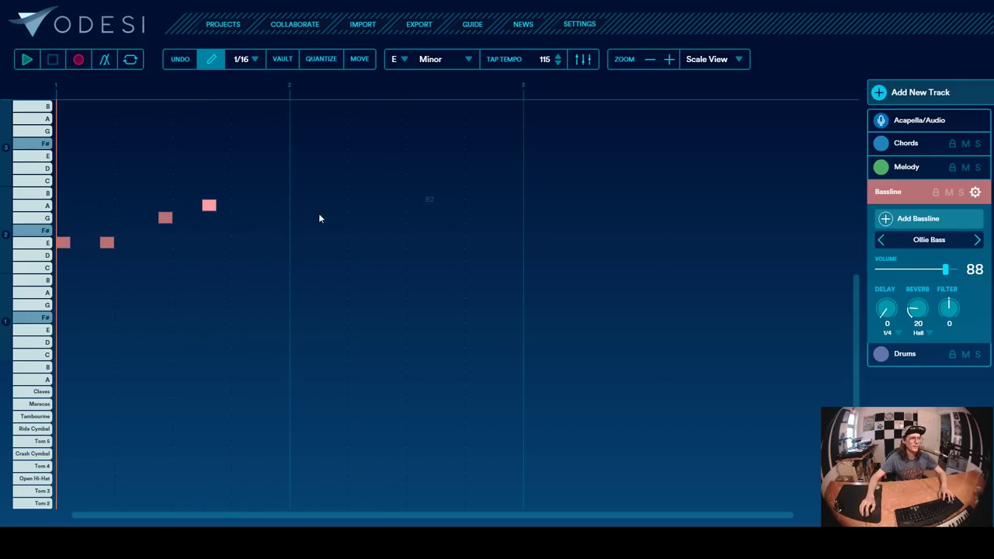
{"action": "left_click", "coordinate": [296, 292]}
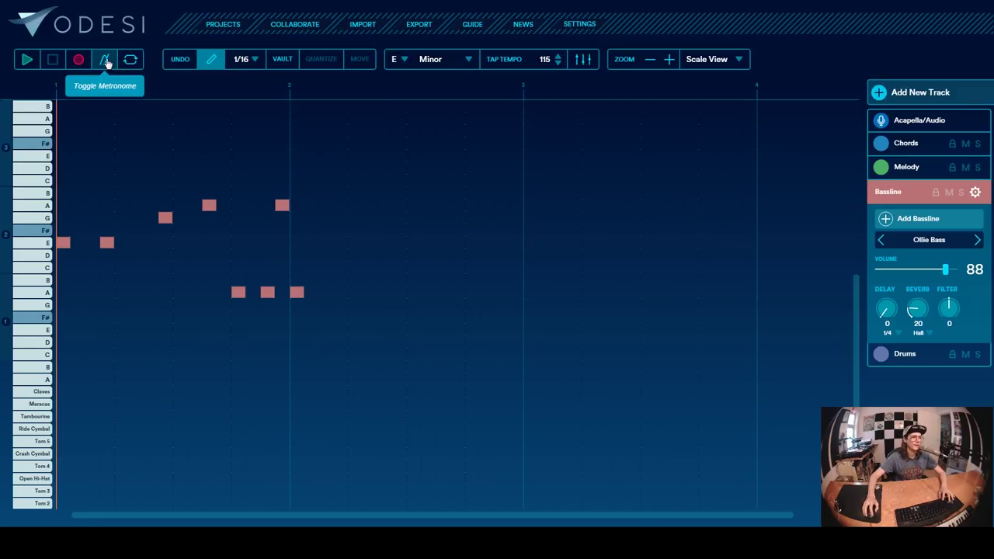
{"action": "left_click", "coordinate": [106, 60]}
{"action": "key", "text": "space"}
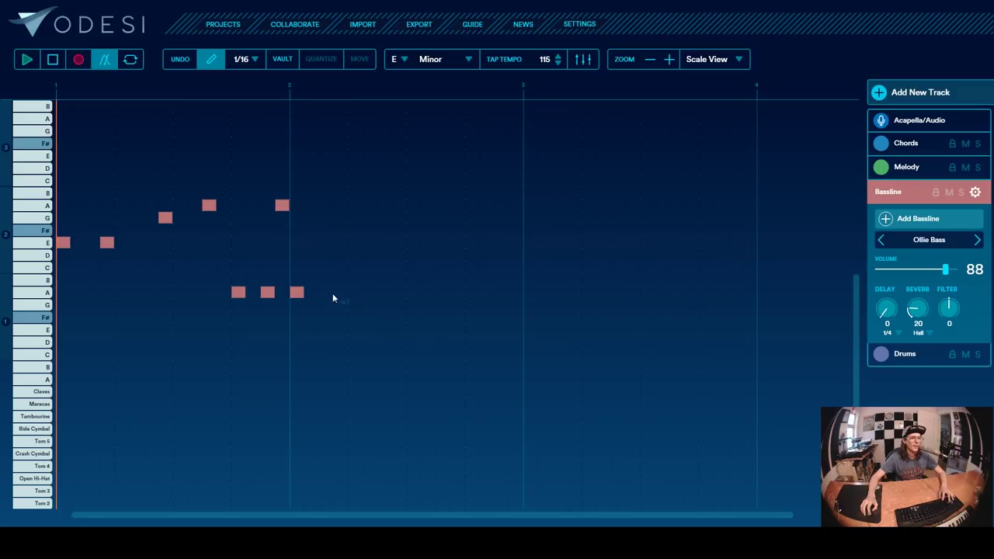
- Add C and D notes plus a closing note, audition, and shift the last note earlier
{"action": "left_click_drag", "start_coordinate": [429, 205], "coordinate": [443, 180]}
{"action": "left_click_drag", "start_coordinate": [472, 255], "coordinate": [501, 255]}
{"action": "left_click", "coordinate": [515, 279]}
{"action": "key", "text": "space"}
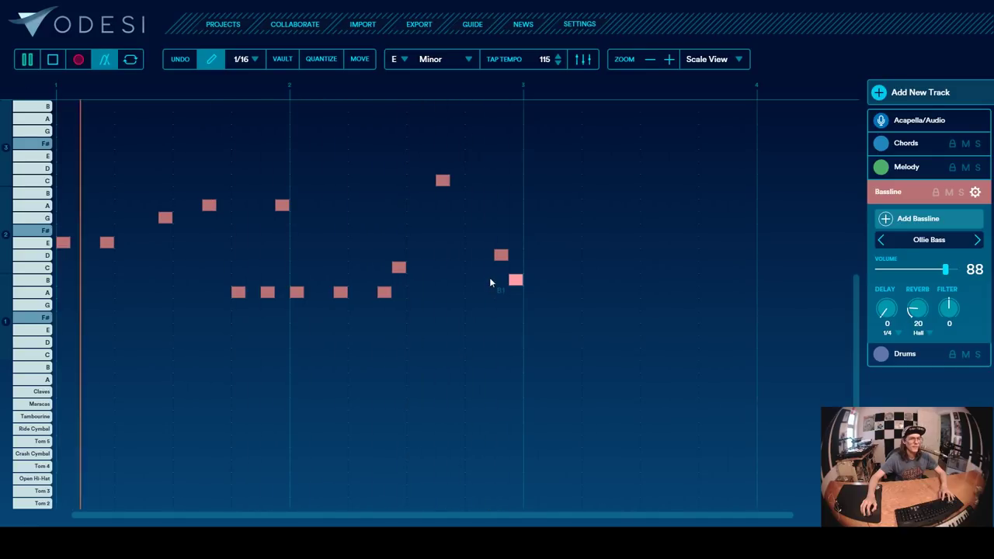
{"action": "key", "text": "space"}
{"action": "left_click_drag", "start_coordinate": [501, 256], "coordinate": [487, 256]}
- Copy the whole two-bar bass phrase and paste it right after itself
{"action": "left_click_drag", "start_coordinate": [62, 146], "coordinate": [521, 335]}
{"action": "key", "text": "ctrl+c"}
{"action": "key", "text": "ctrl+v"}
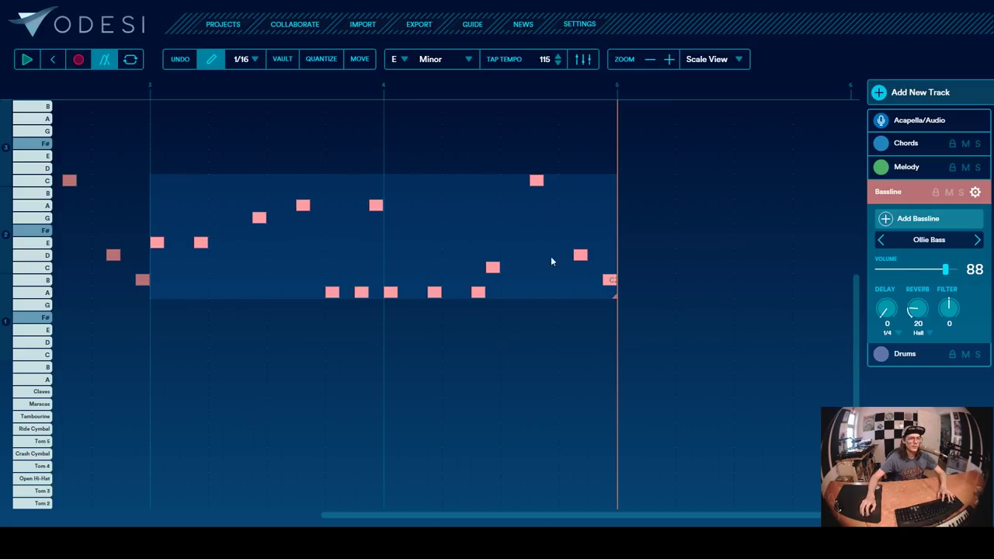
- Set a loop over bars 3–5 and start looped playback
{"action": "left_click", "coordinate": [131, 61]}
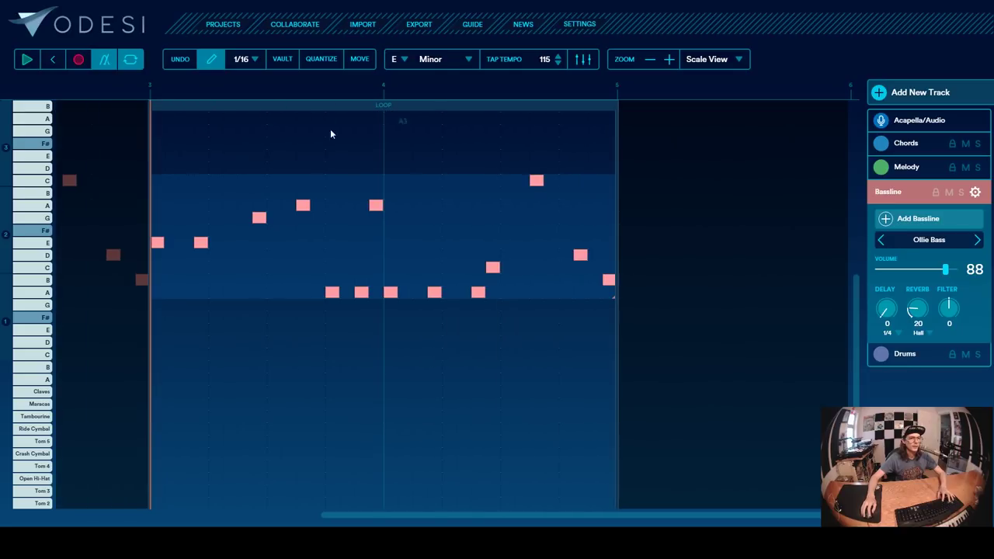
{"action": "left_click", "coordinate": [128, 59]}
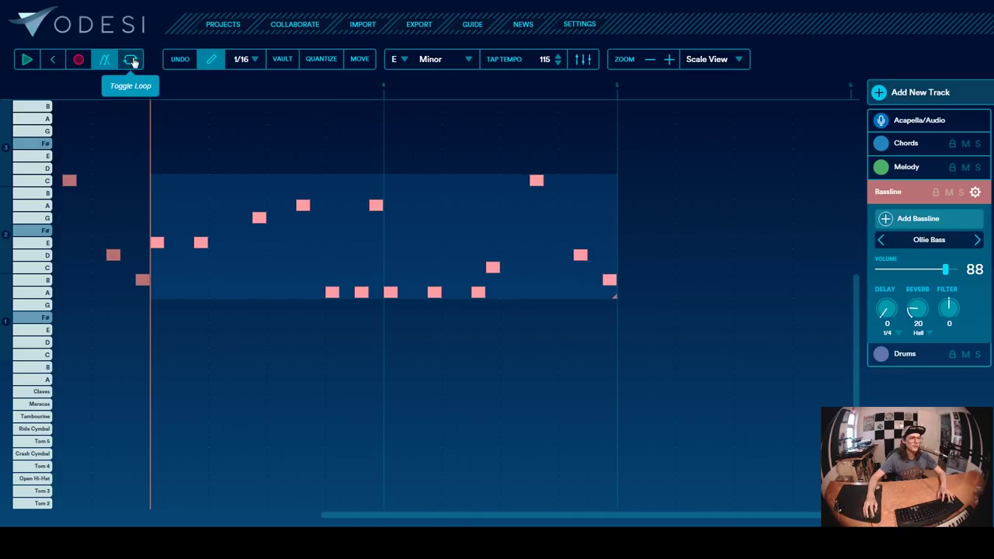
{"action": "left_click", "coordinate": [245, 121]}
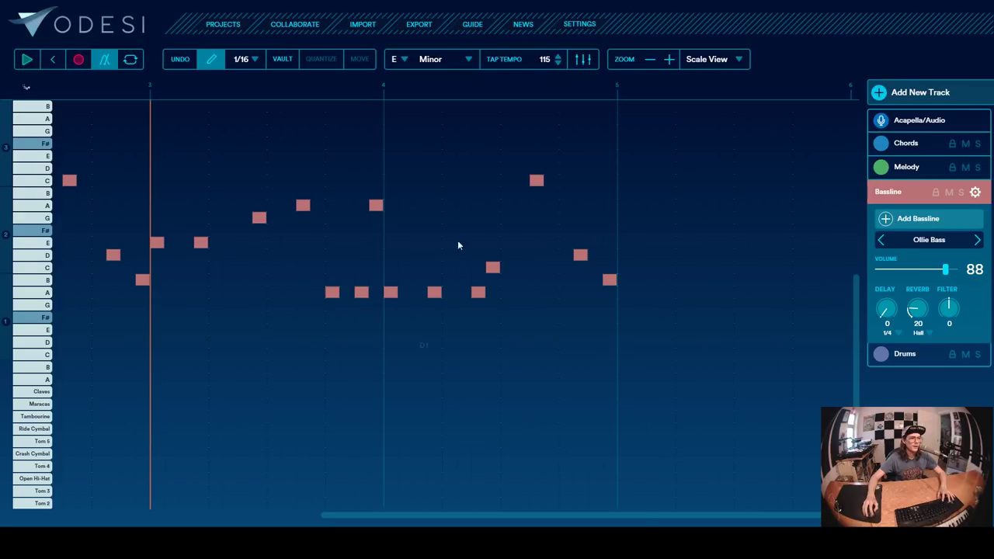
{"action": "left_click", "coordinate": [129, 59]}
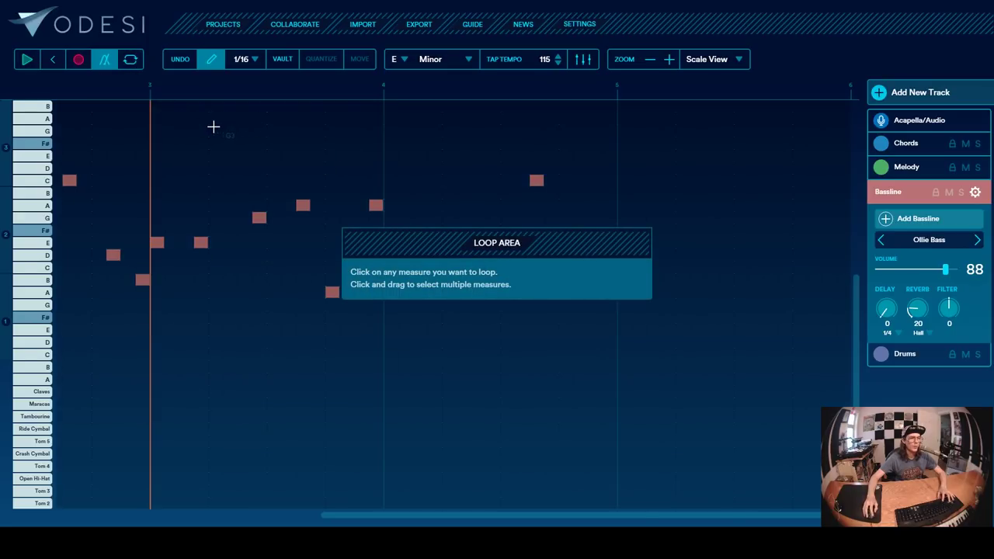
{"action": "left_click_drag", "start_coordinate": [211, 125], "coordinate": [436, 149]}
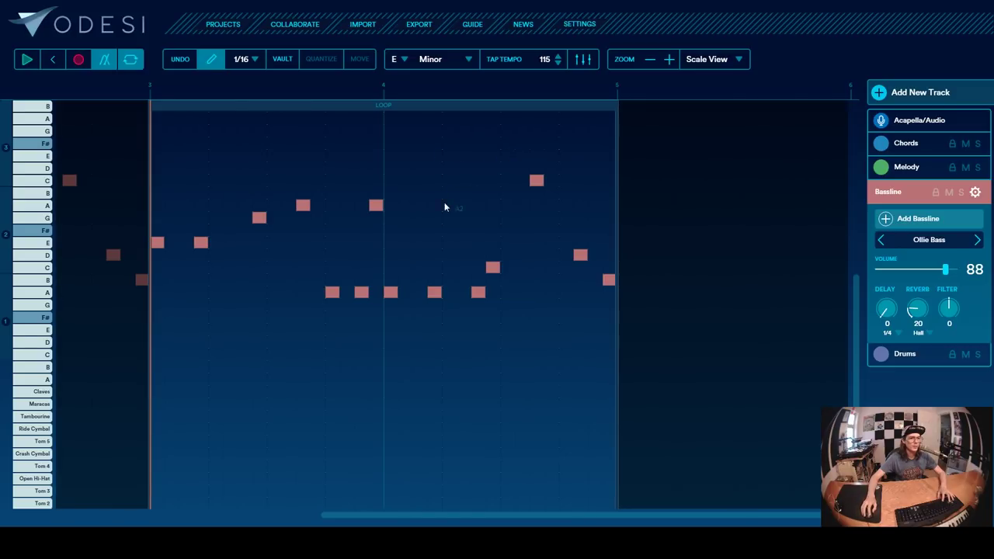
{"action": "key", "text": "space"}
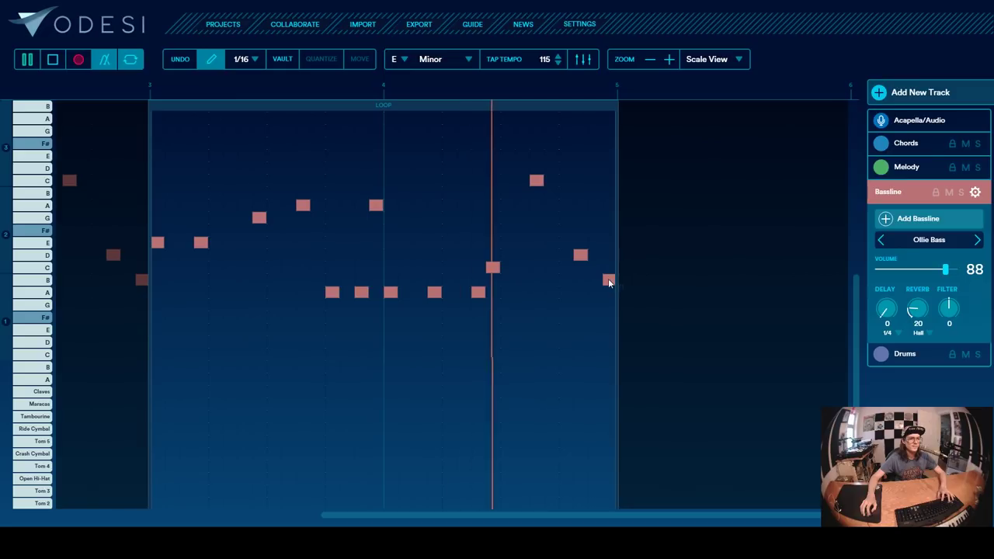
- Move the phrase's final note from B up to D
{"action": "left_click_drag", "start_coordinate": [608, 279], "coordinate": [608, 157]}
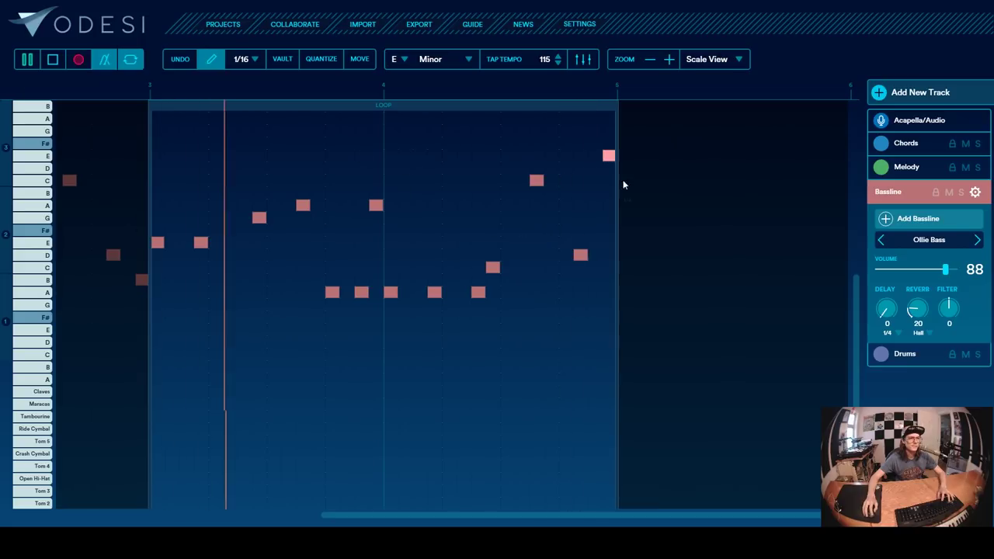
{"action": "key", "text": "space"}
{"action": "left_click_drag", "start_coordinate": [609, 157], "coordinate": [608, 170]}
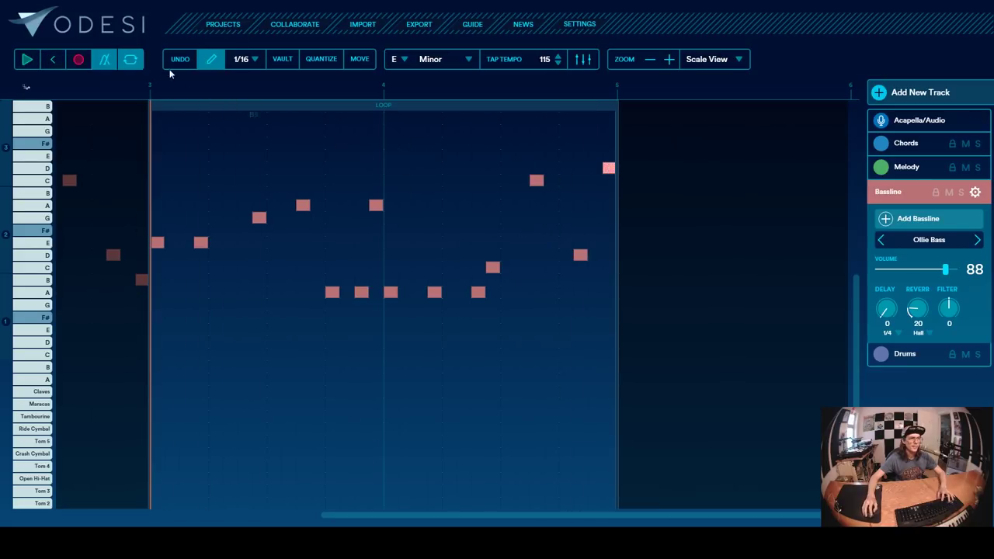
- Play the four-bar bassline from the start, zoomed out with the metronome toggled
{"action": "left_click", "coordinate": [53, 60]}
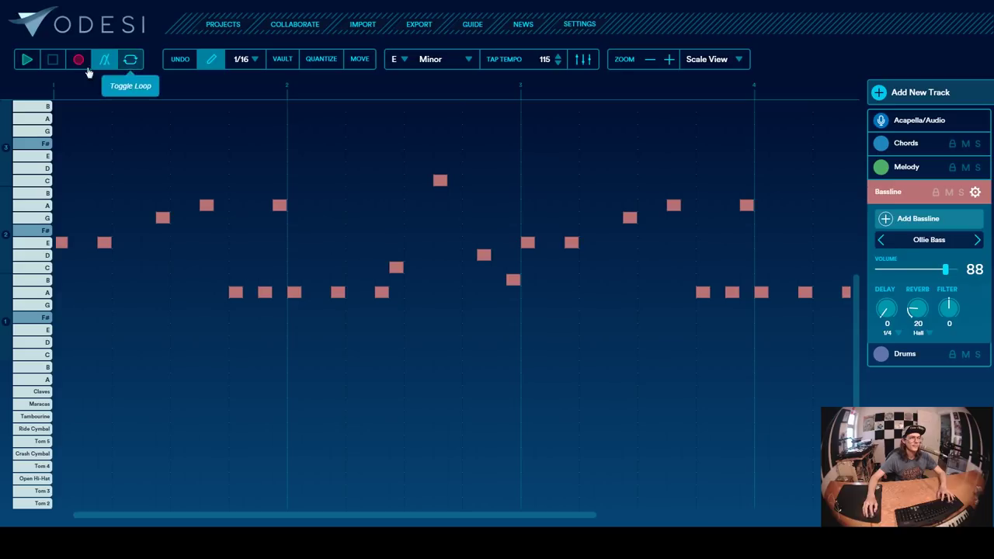
{"action": "left_click", "coordinate": [93, 67]}
{"action": "left_click", "coordinate": [651, 60]}
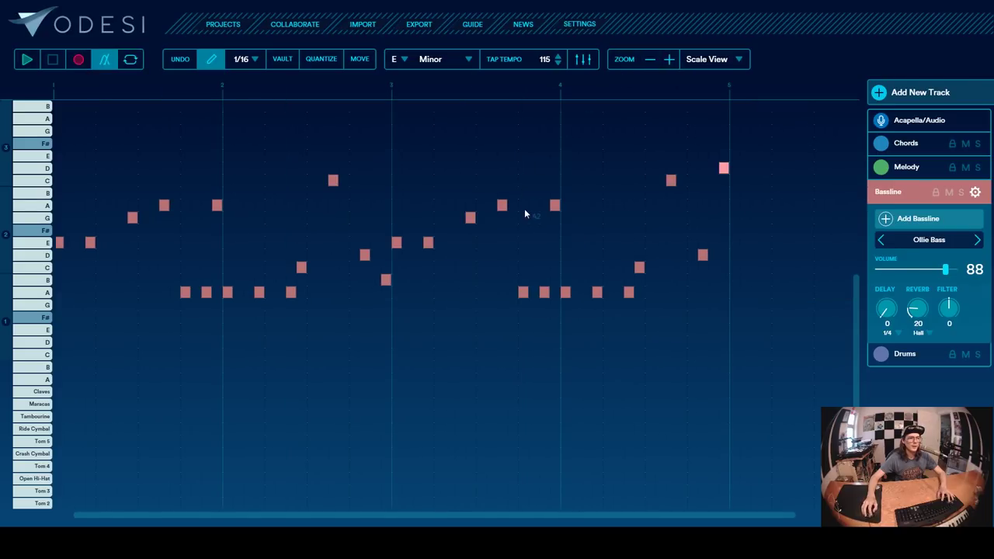
{"action": "key", "text": "space"}
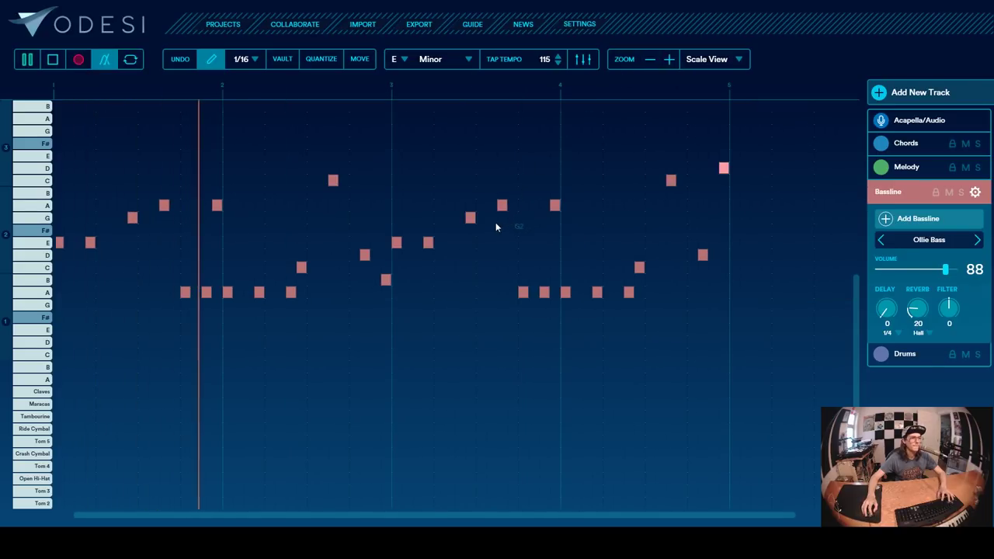
{"action": "scroll", "coordinate": [496, 248], "scroll_direction": "up", "scroll_amount": 3}
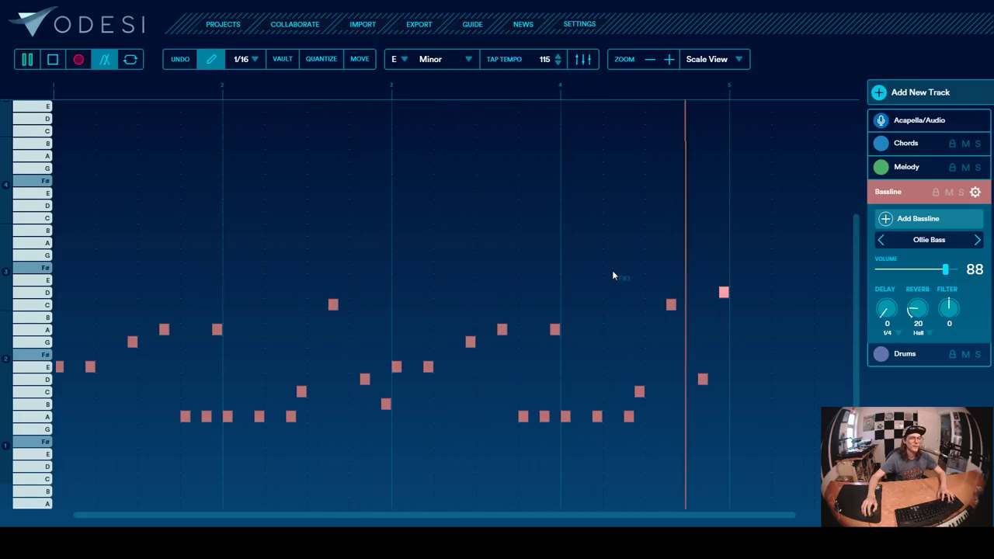
{"action": "key", "text": "space"}
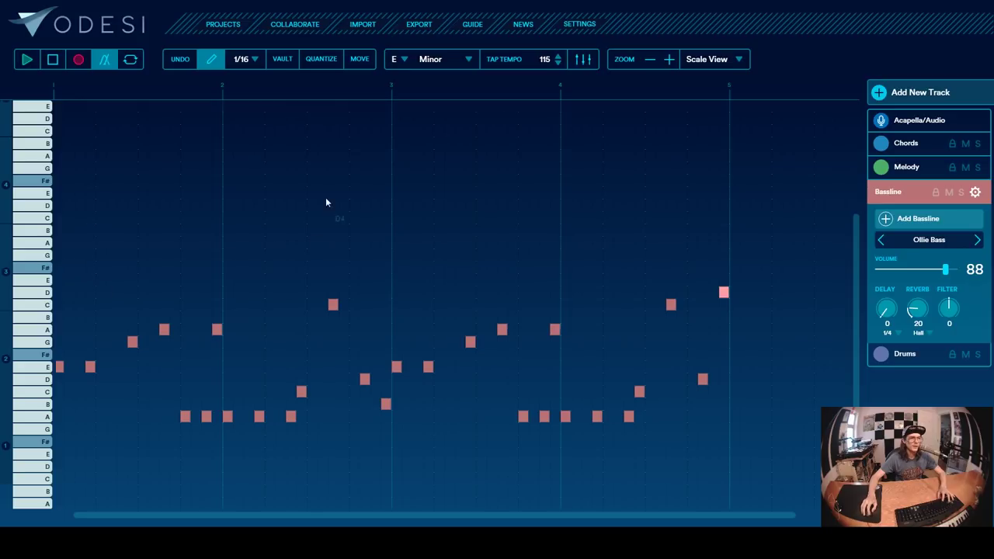
{"action": "left_click", "coordinate": [362, 25]}
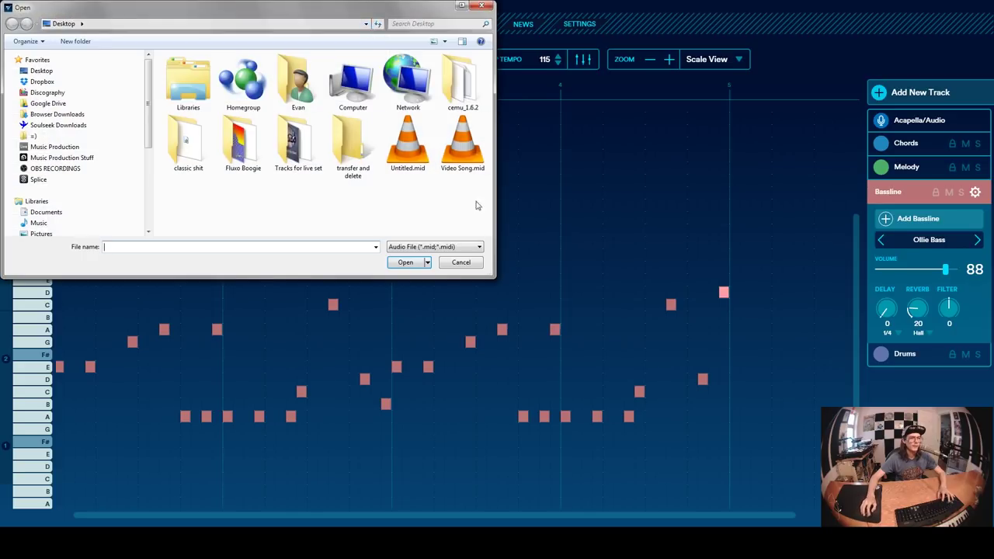
{"action": "double_click", "coordinate": [458, 174]}
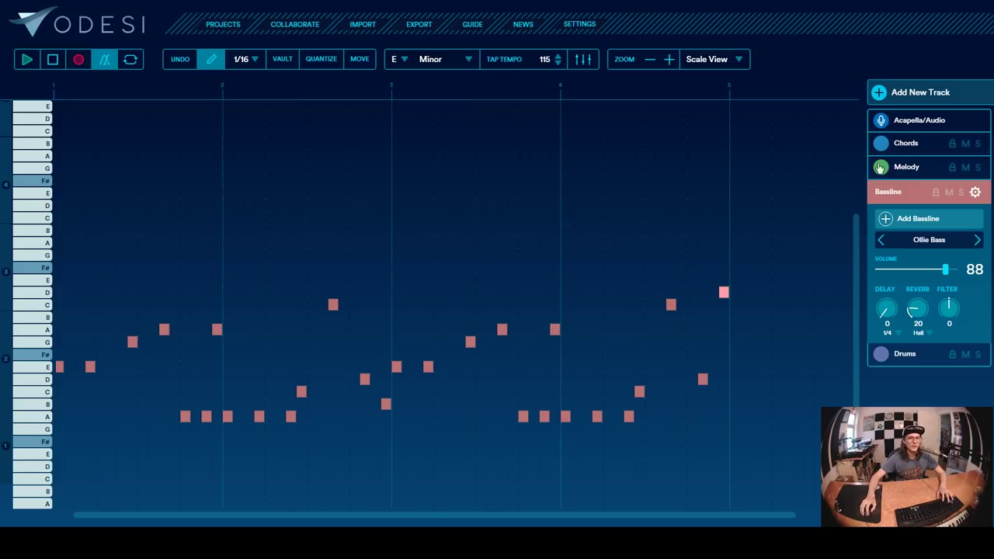
- Add an i–v–III–IV progression (E minor, B minor, G major, A major) and list alternative progressions
{"action": "left_click", "coordinate": [897, 147]}
{"action": "left_click", "coordinate": [905, 170]}
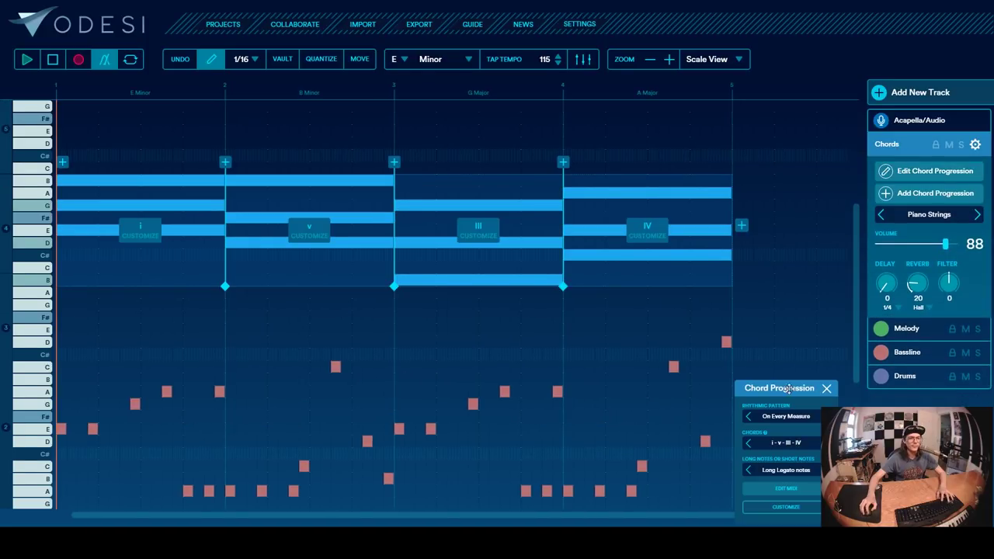
{"action": "left_click_drag", "start_coordinate": [776, 387], "coordinate": [795, 166]}
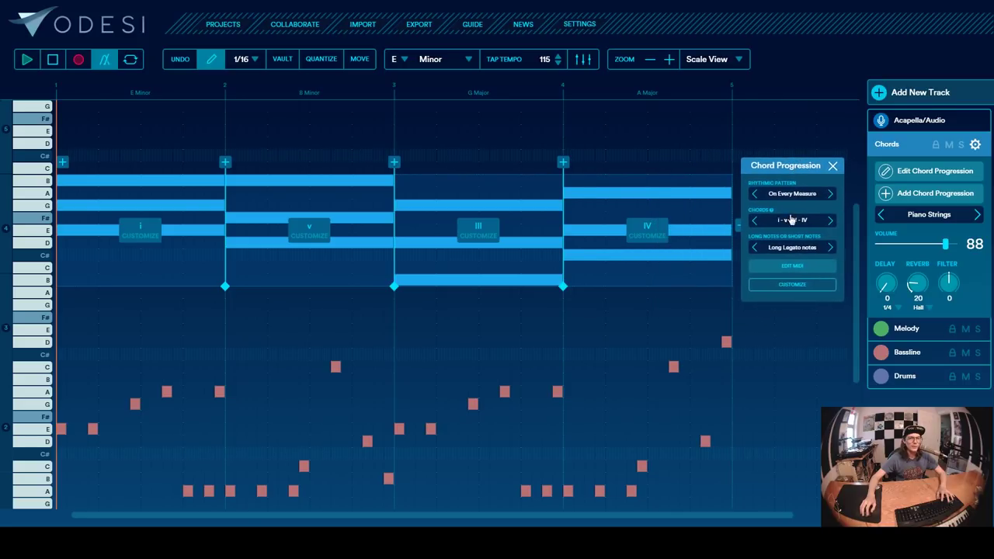
{"action": "left_click", "coordinate": [789, 222]}
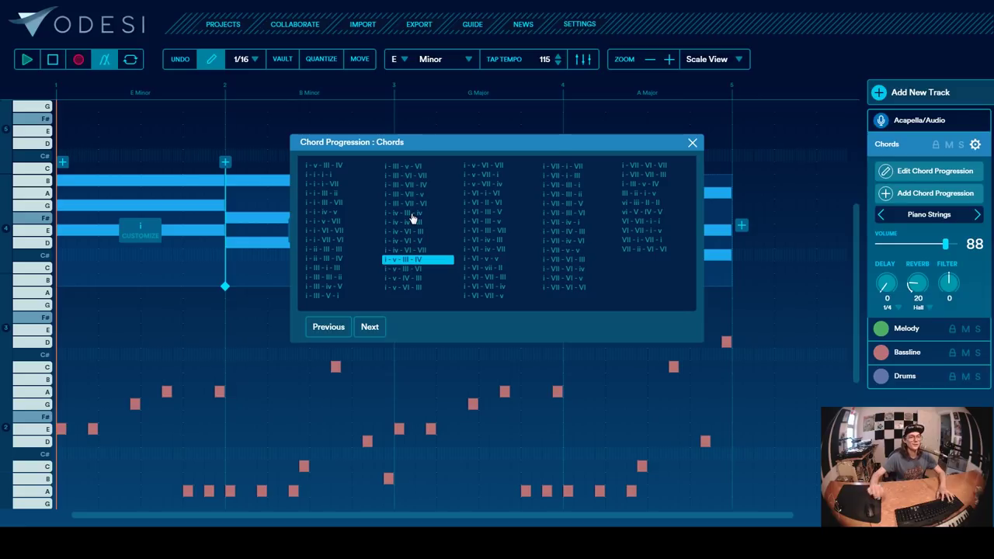
- Try i–v–VII–iv and i–VII–III–VI, then keep i–VII–III–V and close the list
{"action": "left_click", "coordinate": [481, 185]}
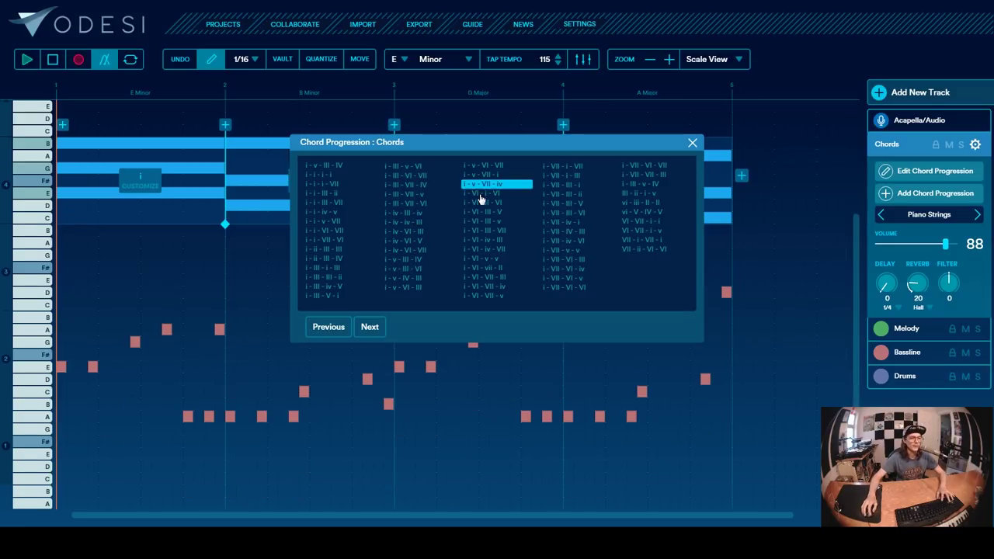
{"action": "left_click", "coordinate": [563, 213]}
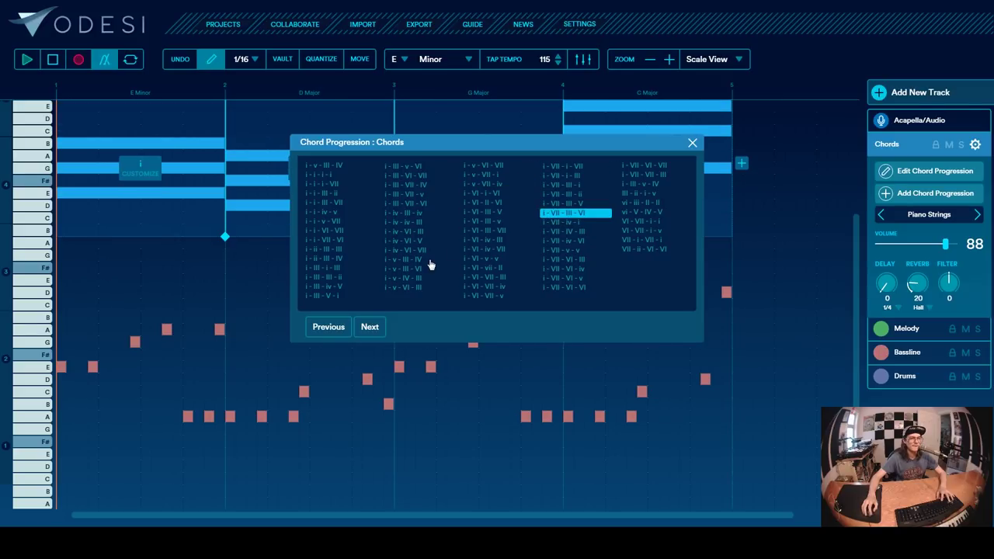
{"action": "left_click", "coordinate": [572, 204]}
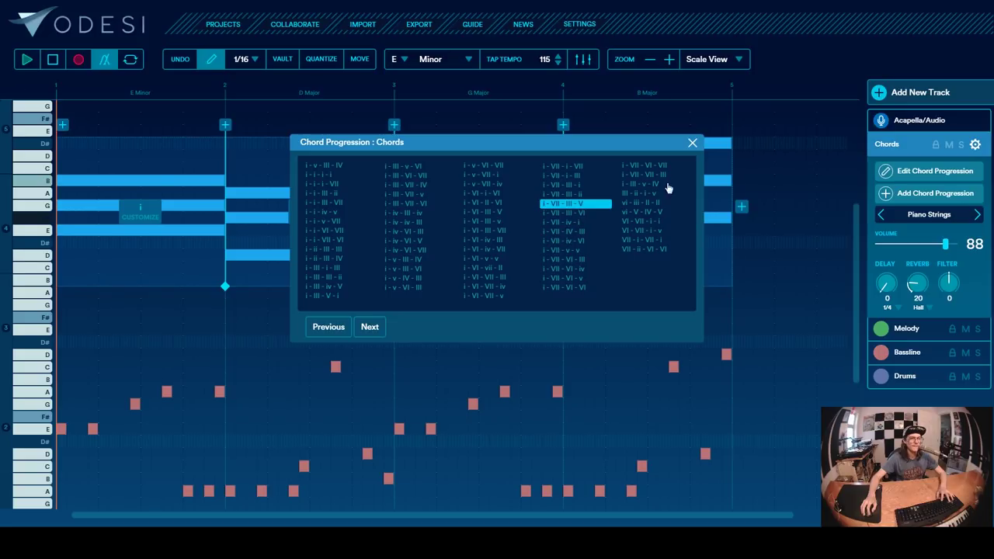
{"action": "left_click", "coordinate": [692, 145]}
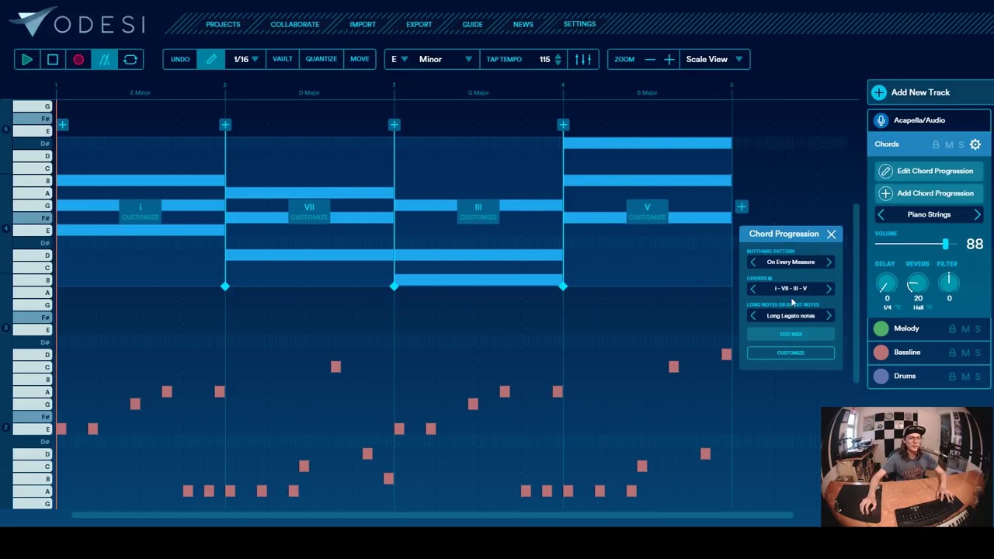
- Apply the Shake It rhythm to the chords and play them with the bassline muted
{"action": "left_click", "coordinate": [811, 264]}
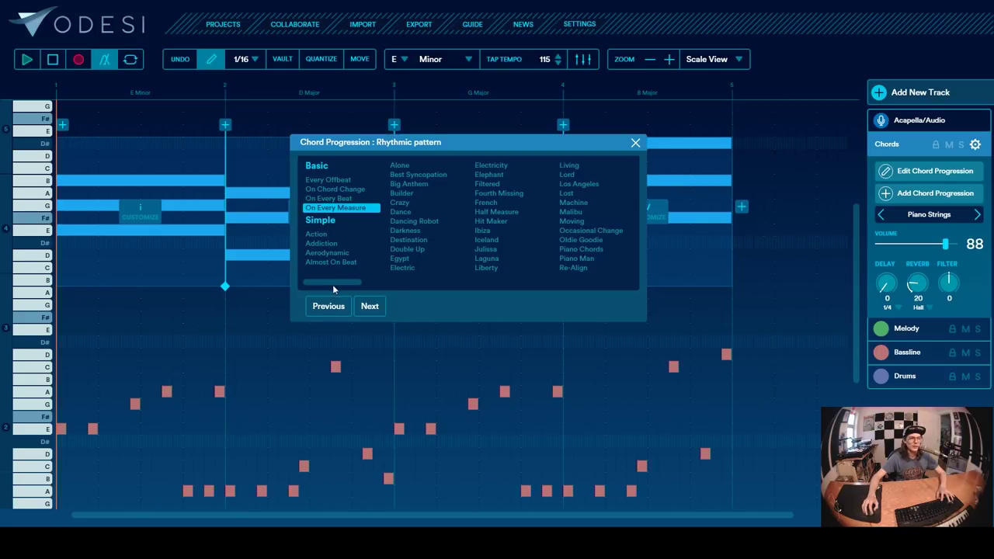
{"action": "left_click_drag", "start_coordinate": [333, 284], "coordinate": [457, 283]}
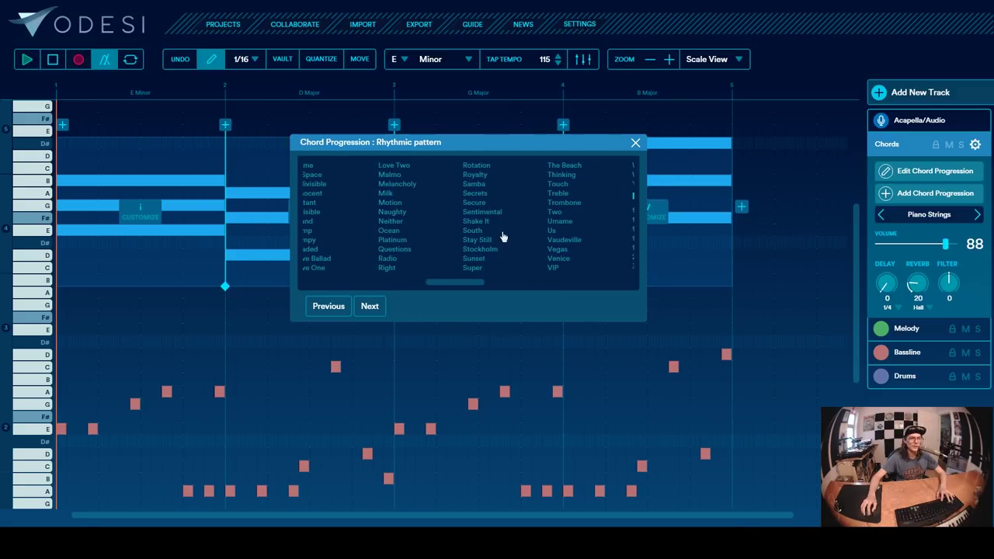
{"action": "left_click", "coordinate": [513, 222]}
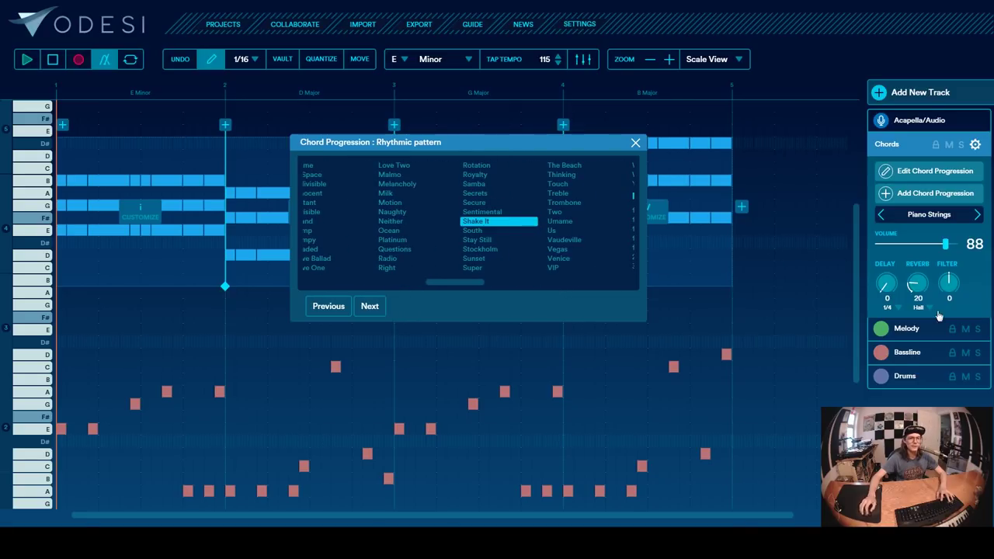
{"action": "left_click", "coordinate": [966, 353]}
{"action": "key", "text": "space"}
{"action": "left_click", "coordinate": [826, 388]}
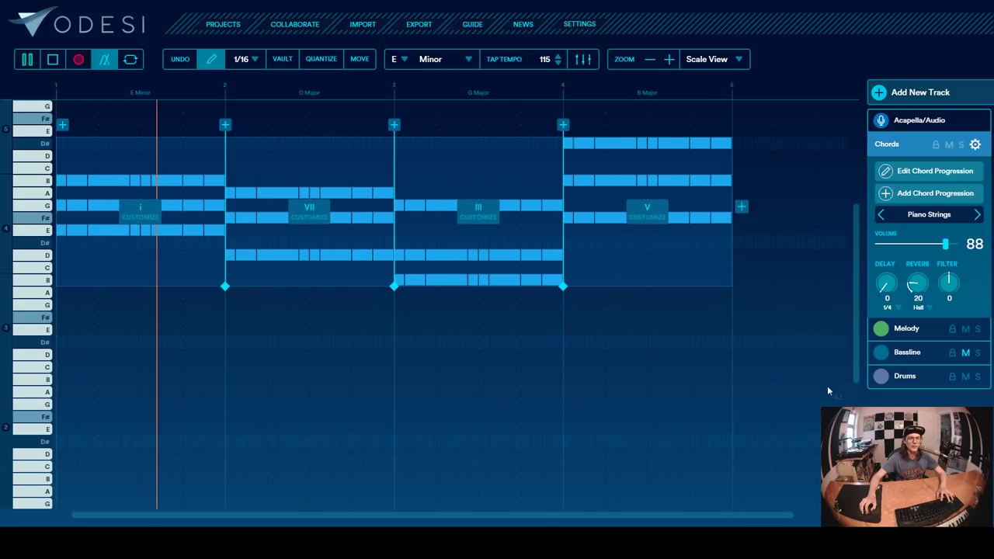
- Step through South, Stay Still, Sunset, Super and The Beach patterns, settling on Vaudeville
{"action": "left_click", "coordinate": [917, 178]}
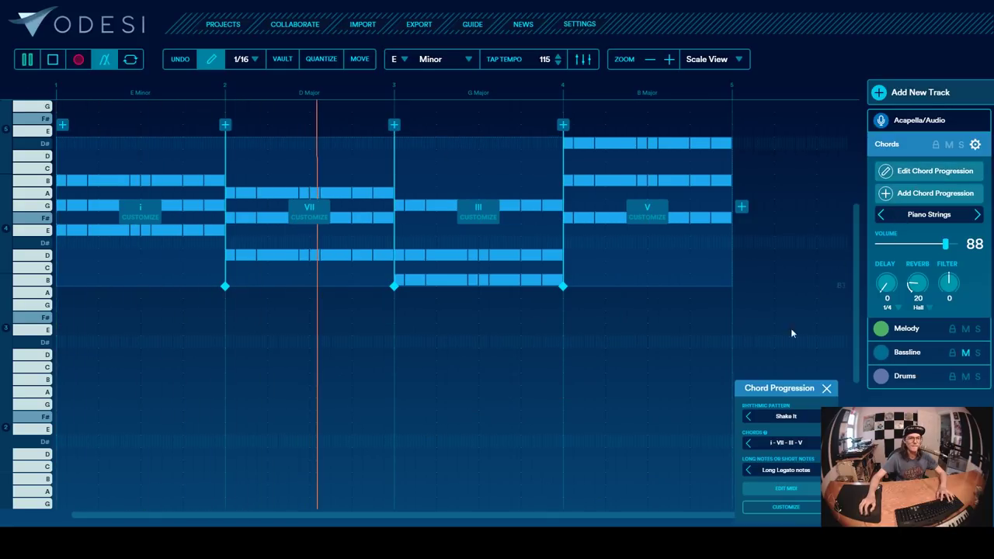
{"action": "left_click", "coordinate": [824, 417]}
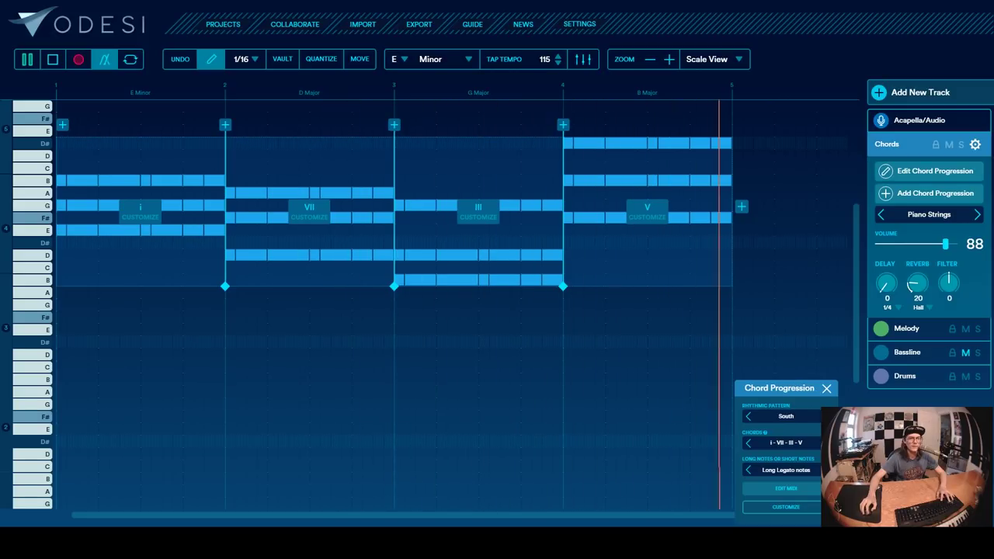
{"action": "left_click", "coordinate": [825, 416]}
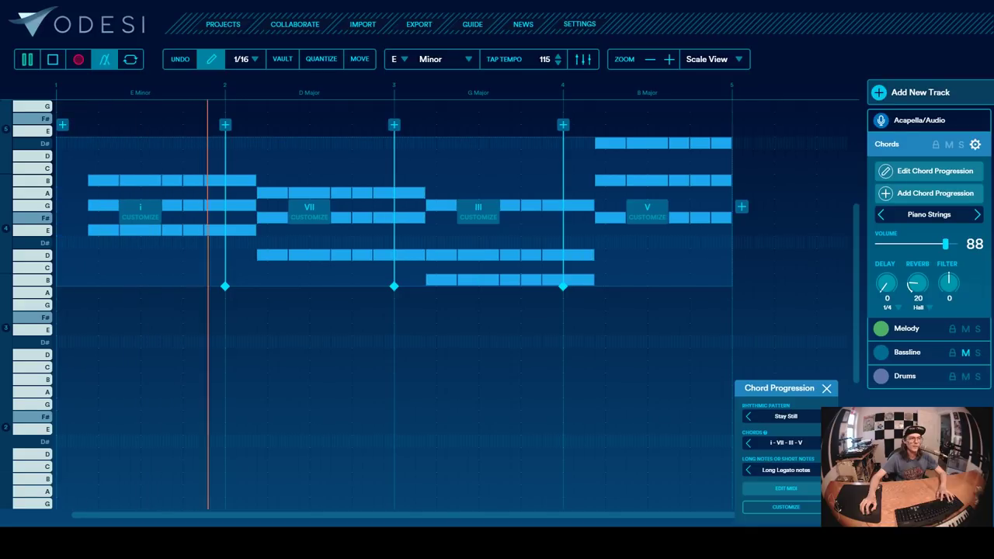
{"action": "left_click", "coordinate": [825, 417]}
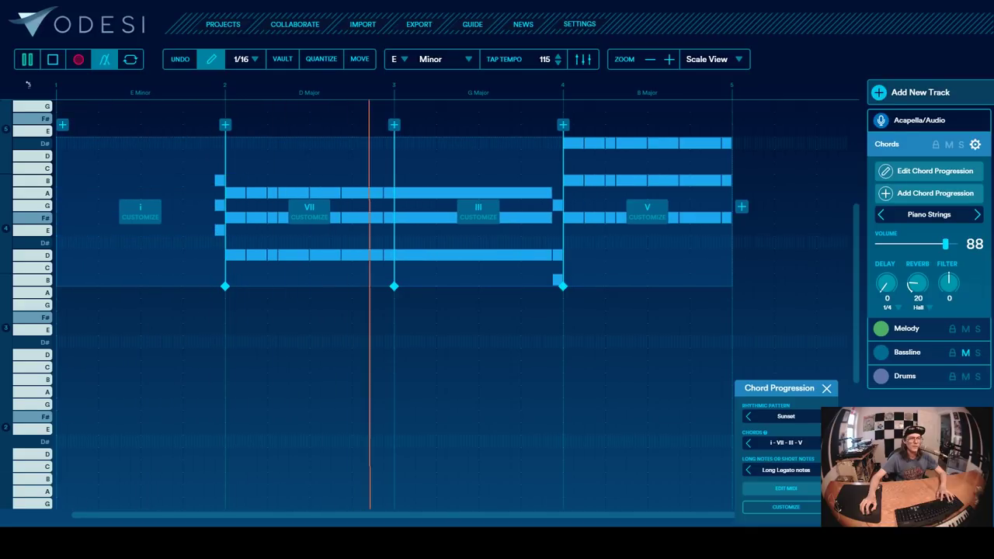
{"action": "left_click", "coordinate": [825, 416]}
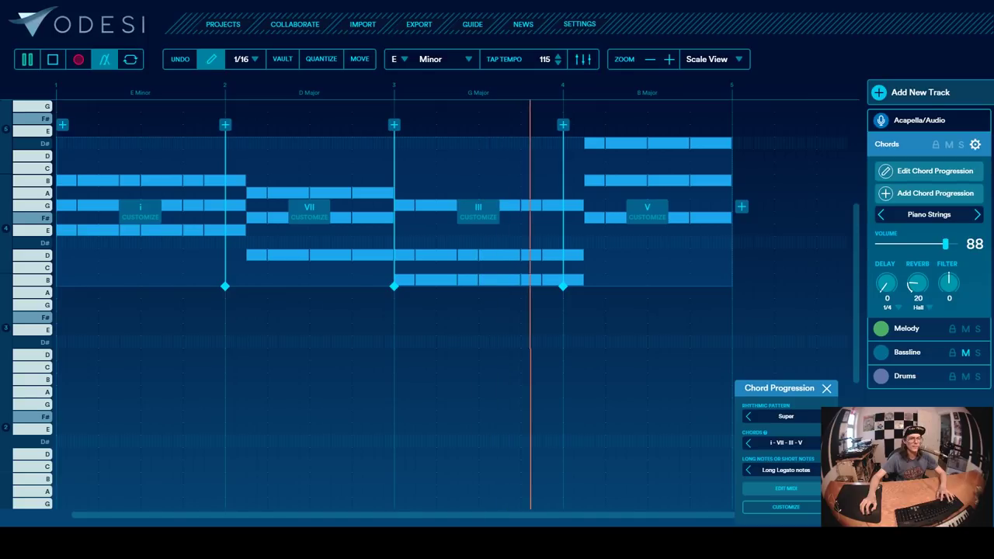
{"action": "left_click", "coordinate": [825, 416]}
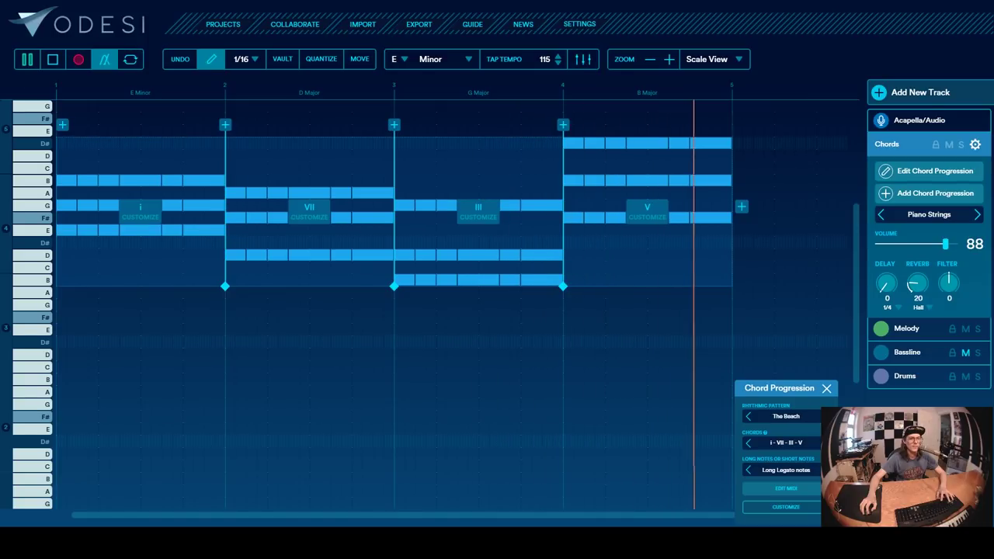
{"action": "left_click", "coordinate": [825, 417]}
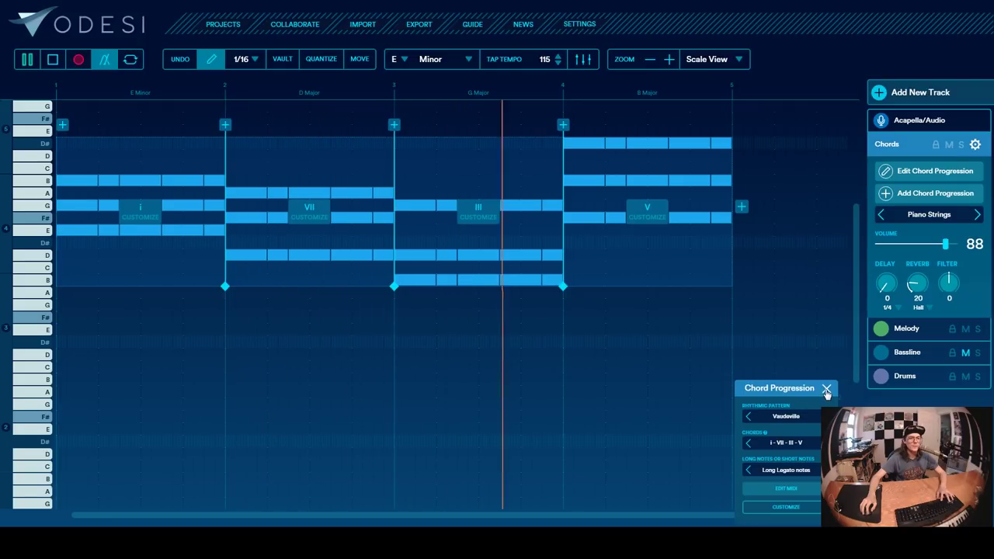
- Unmute the bassline and play it together with the Vaudeville chords
{"action": "left_click", "coordinate": [826, 388]}
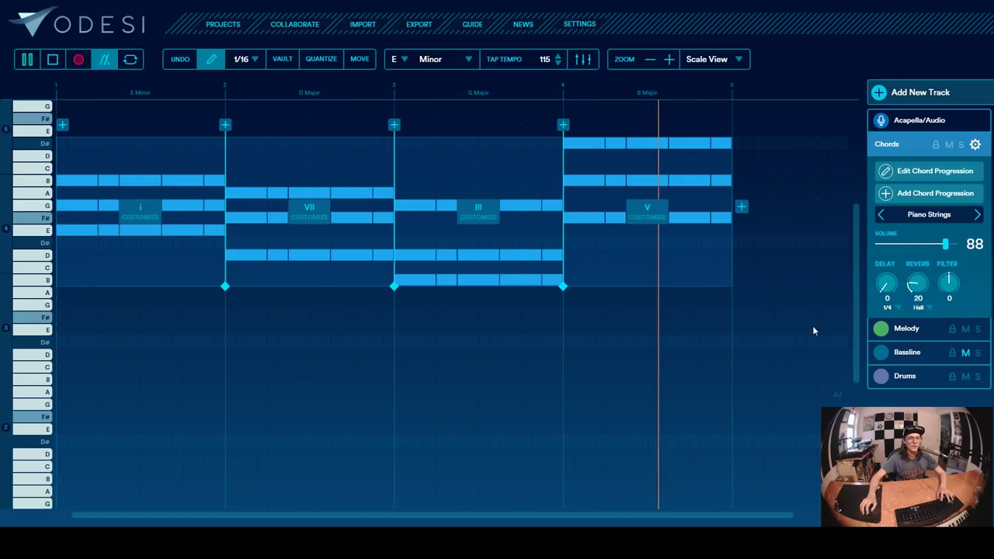
{"action": "key", "text": "space"}
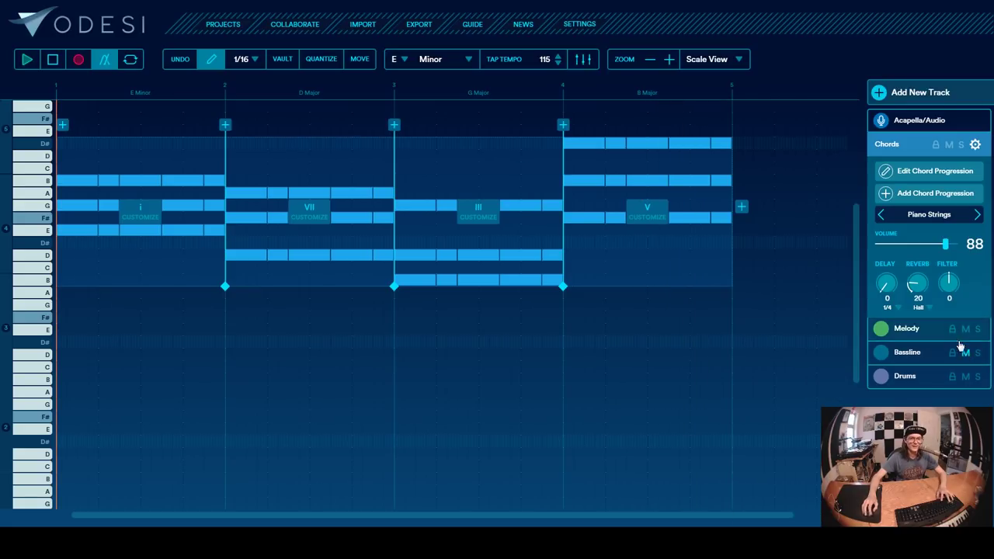
{"action": "left_click", "coordinate": [966, 354]}
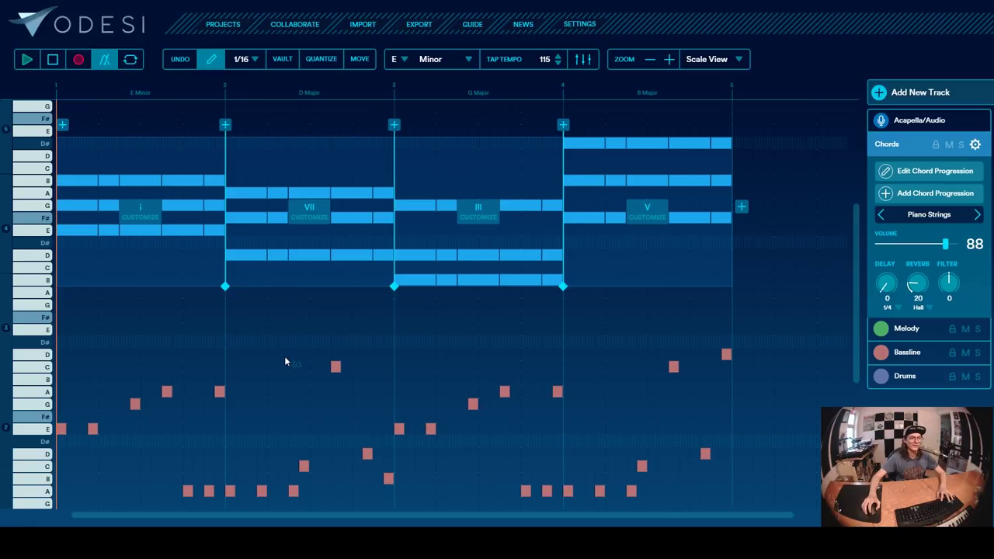
{"action": "key", "text": "space"}
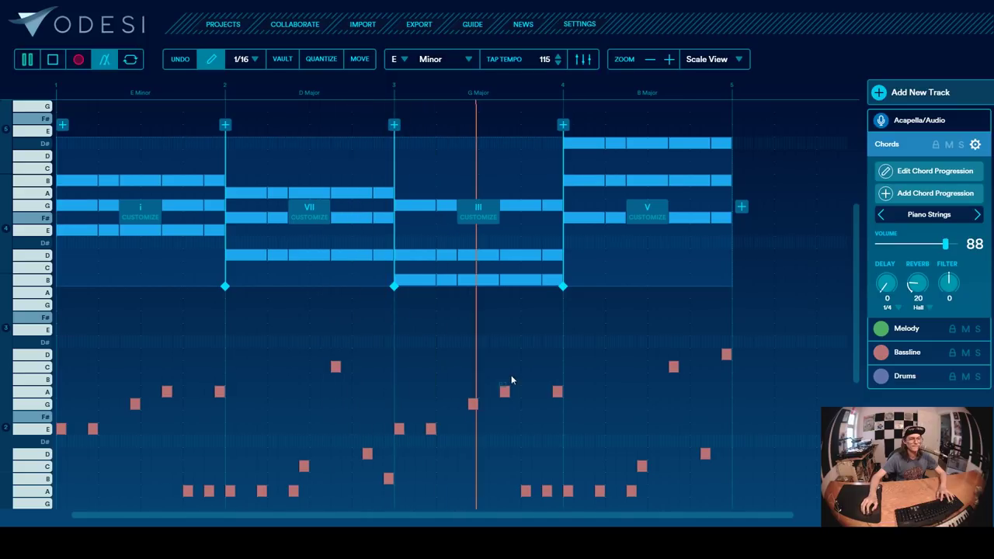
{"action": "key", "text": "space"}
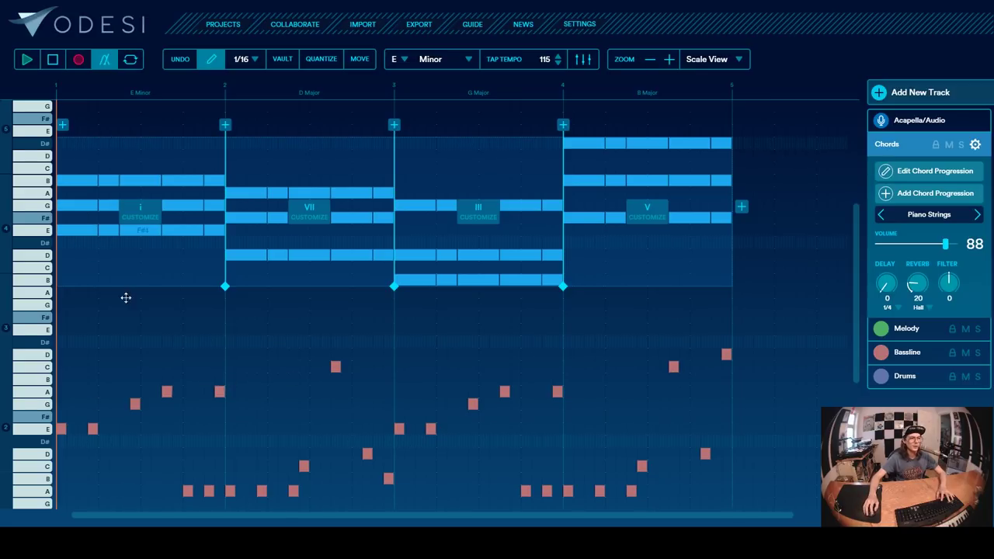
- Split each of the four chords (i, VII, III, V) into three hits, moving the first two bars' splits earlier
{"action": "left_click", "coordinate": [63, 127]}
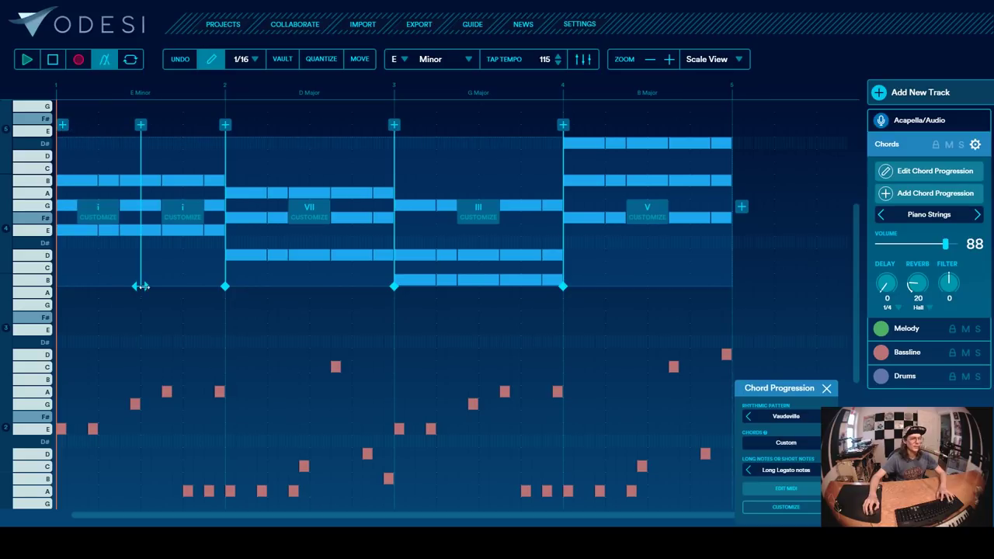
{"action": "left_click_drag", "start_coordinate": [139, 286], "coordinate": [119, 287]}
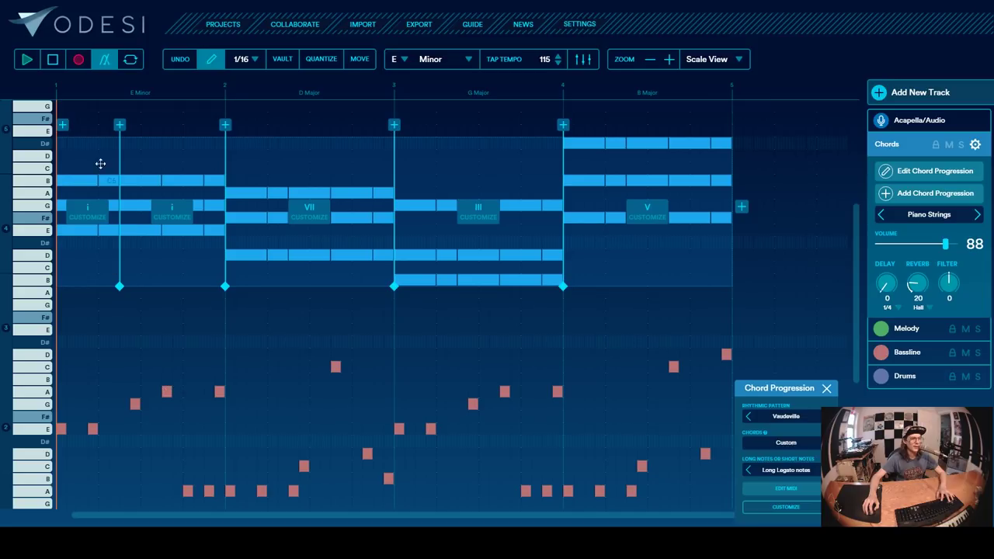
{"action": "left_click", "coordinate": [162, 286]}
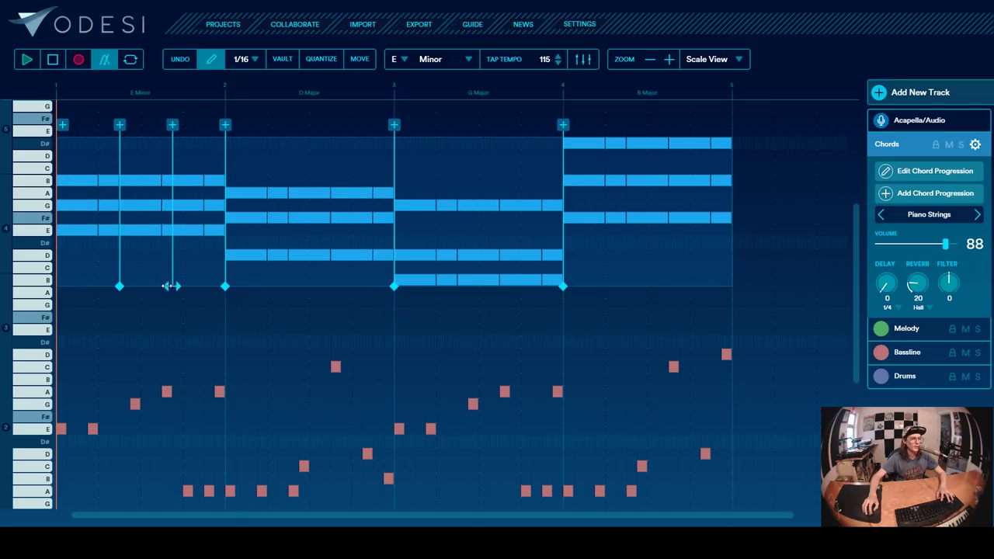
{"action": "left_click", "coordinate": [309, 287]}
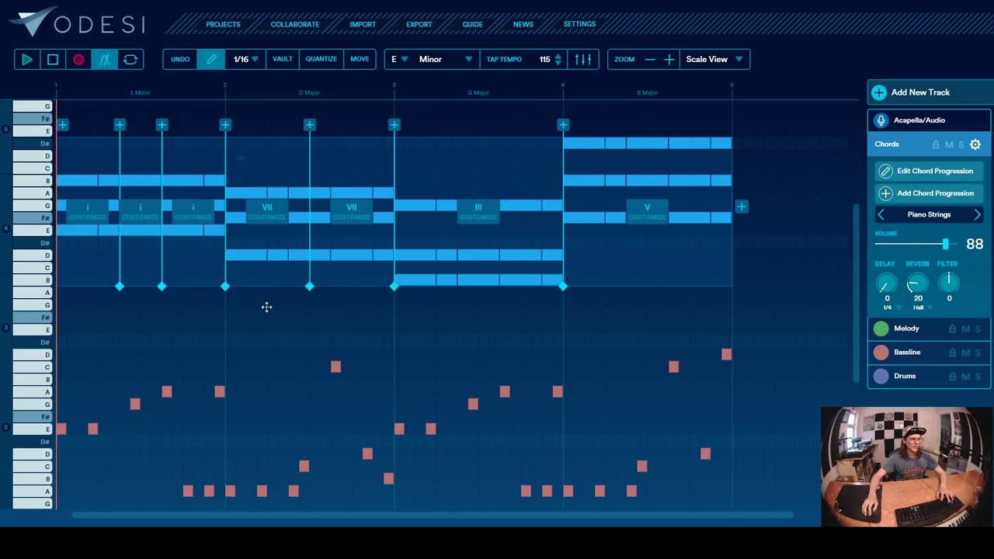
{"action": "left_click_drag", "start_coordinate": [309, 287], "coordinate": [288, 287]}
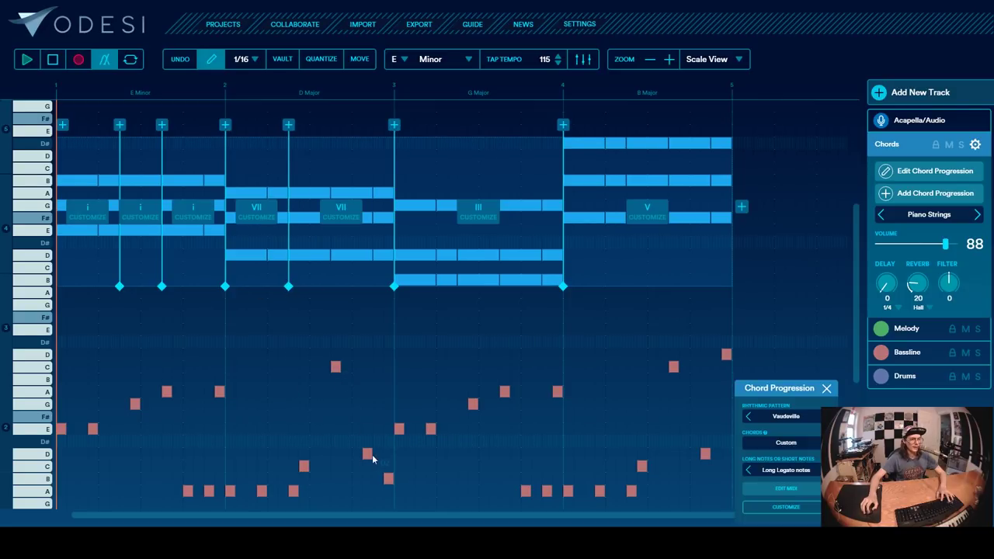
{"action": "left_click", "coordinate": [289, 126]}
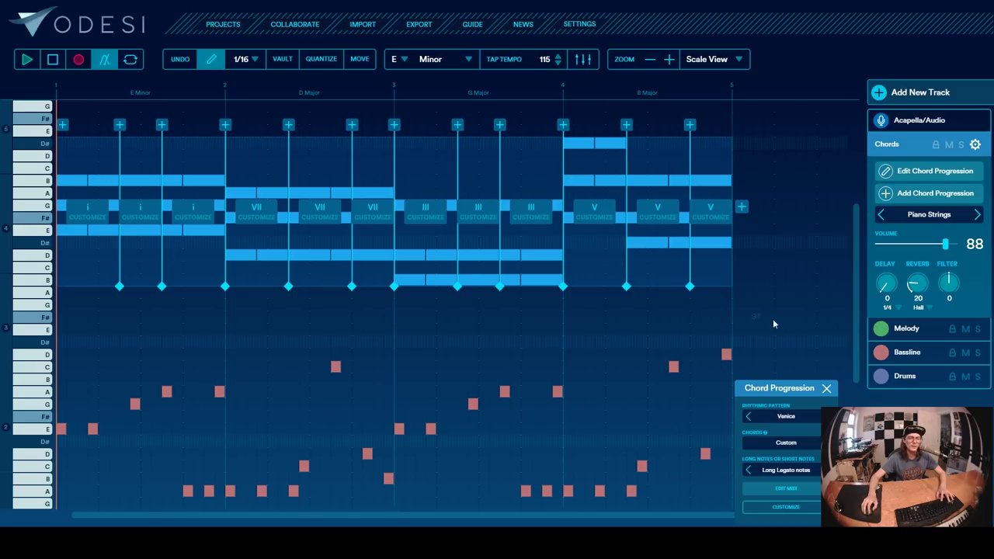
{"action": "left_click", "coordinate": [827, 388]}
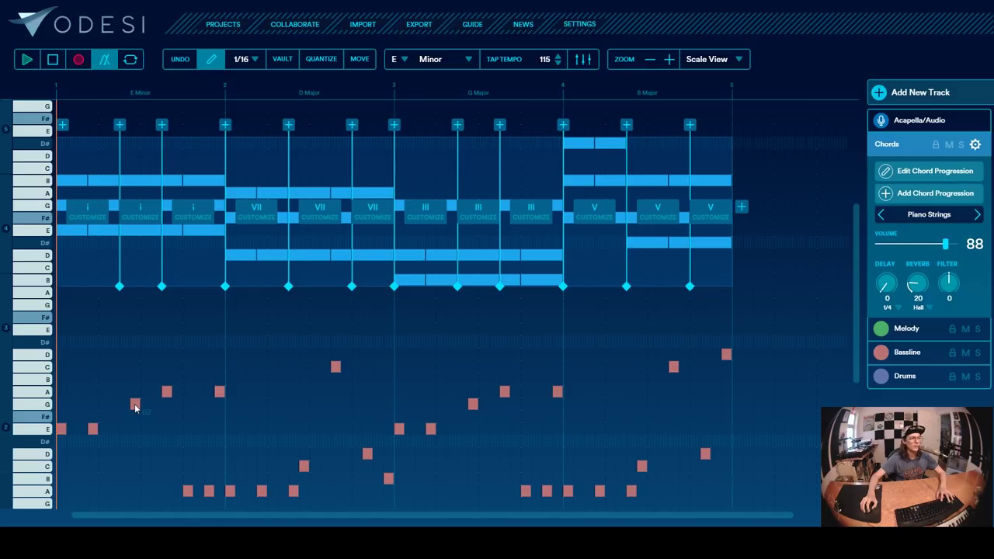
- Change chords two to five to III (G major), iv (A minor), iv (A minor) and VI (C major)
{"action": "left_click", "coordinate": [133, 216]}
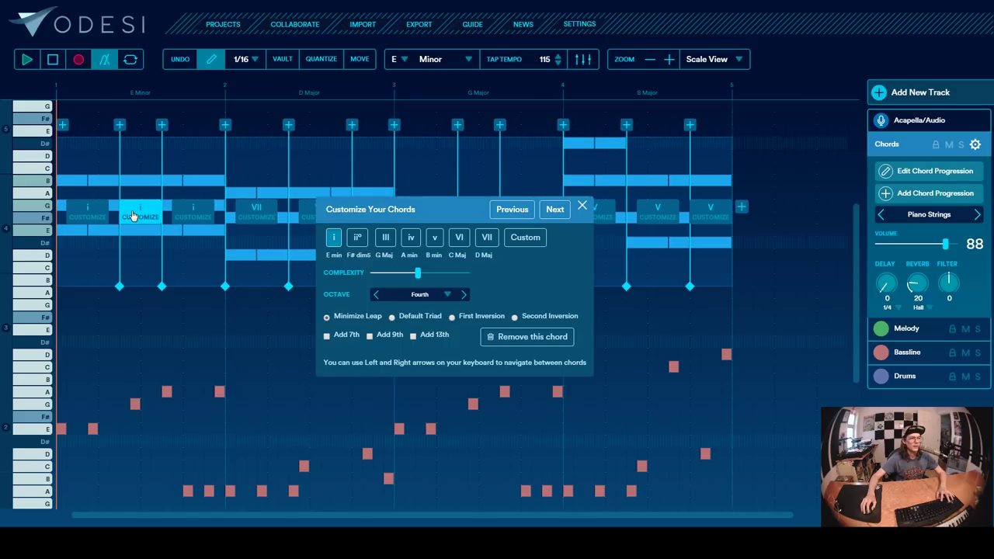
{"action": "left_click", "coordinate": [385, 241]}
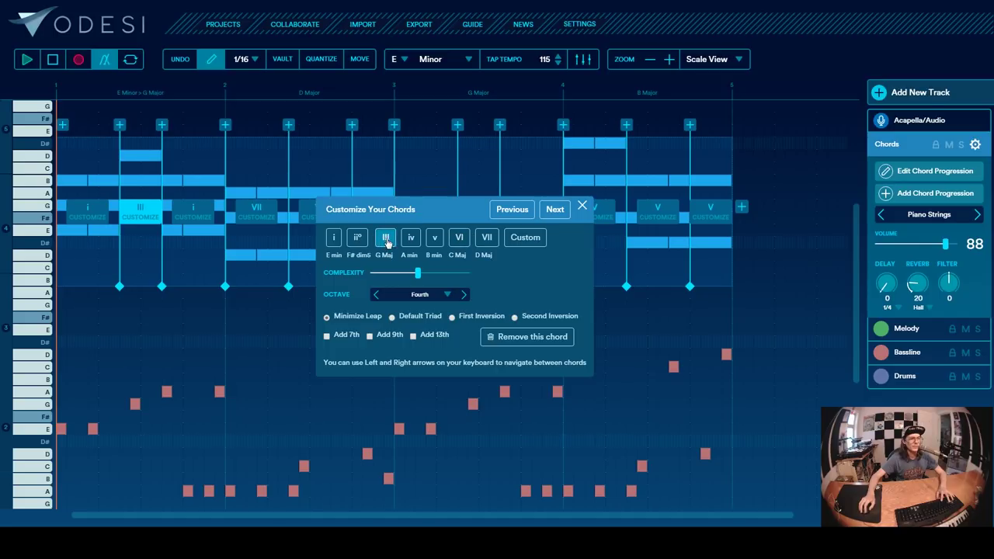
{"action": "left_click", "coordinate": [582, 206]}
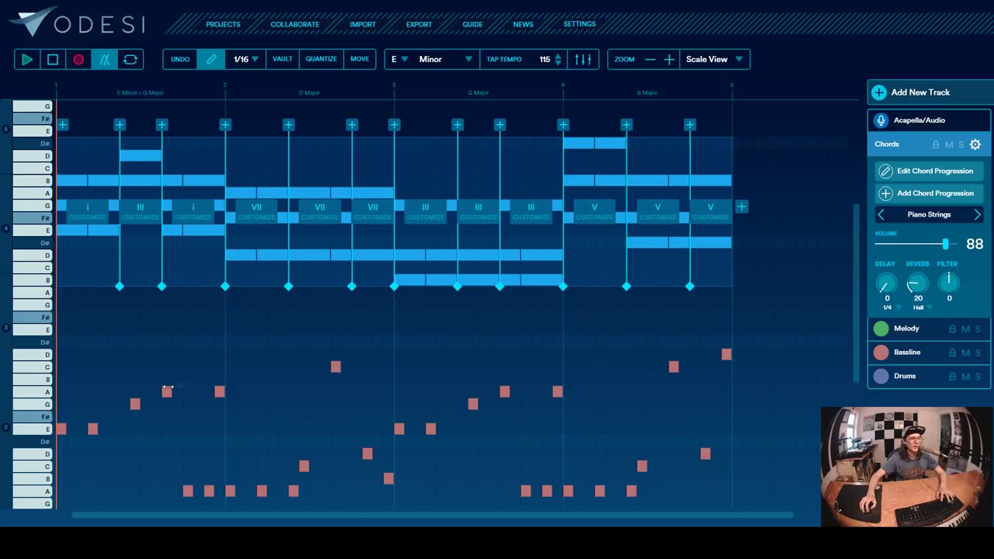
{"action": "left_click", "coordinate": [192, 215]}
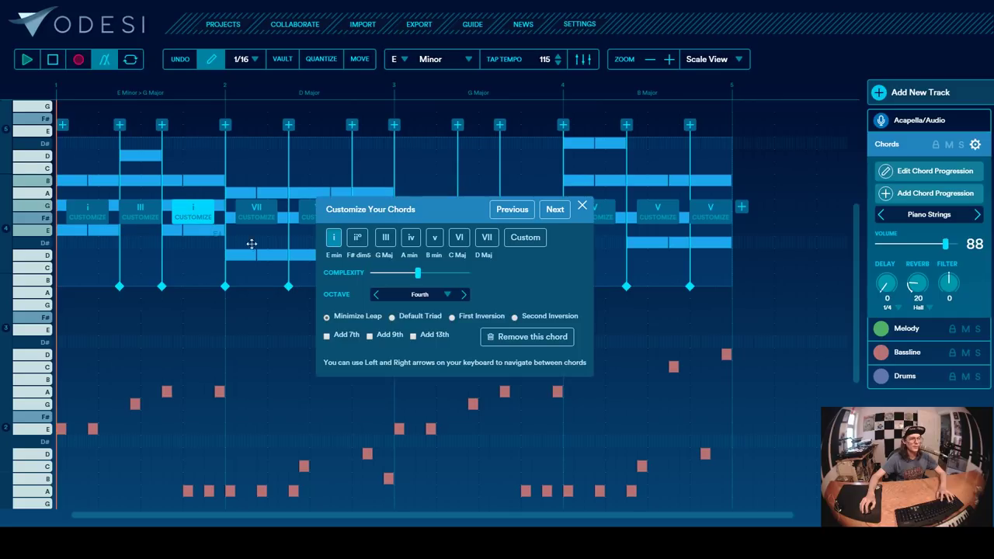
{"action": "left_click", "coordinate": [411, 237]}
{"action": "left_click", "coordinate": [555, 209]}
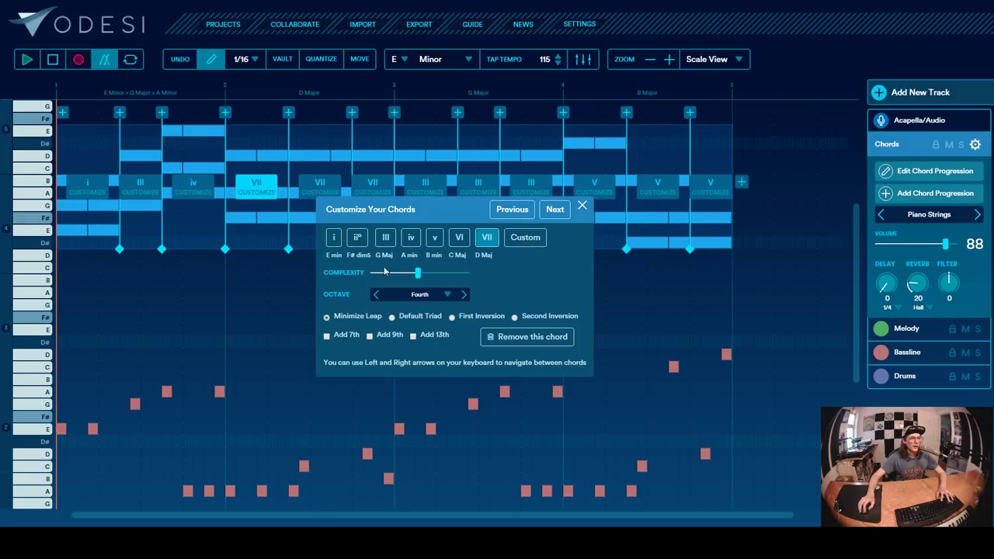
{"action": "left_click", "coordinate": [411, 237]}
{"action": "left_click", "coordinate": [583, 206]}
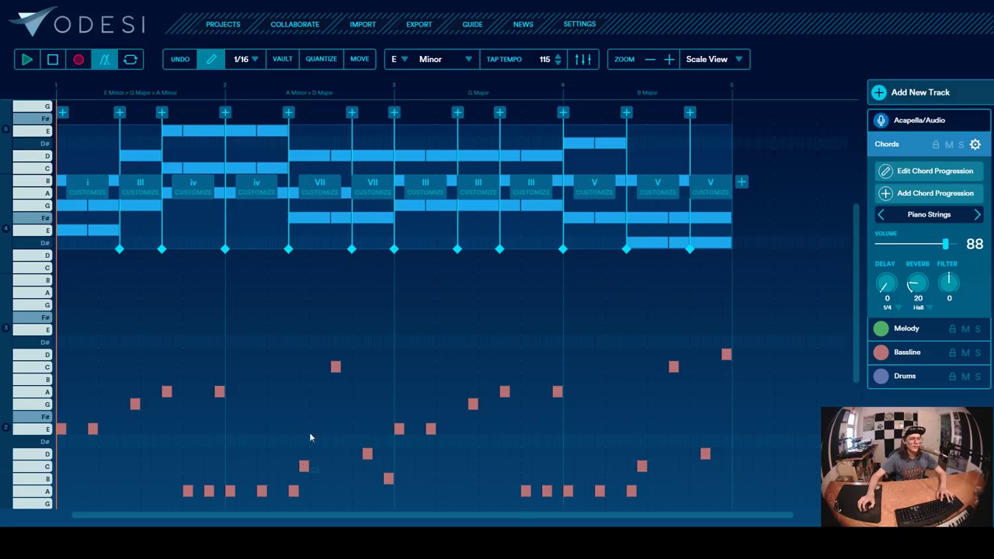
{"action": "left_click", "coordinate": [318, 193]}
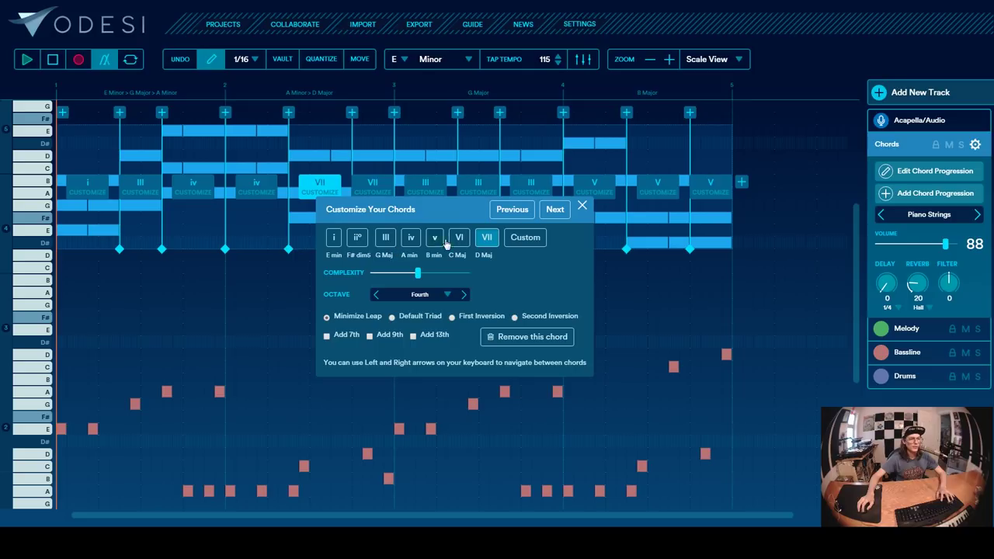
{"action": "left_click", "coordinate": [459, 237]}
{"action": "left_click", "coordinate": [583, 206]}
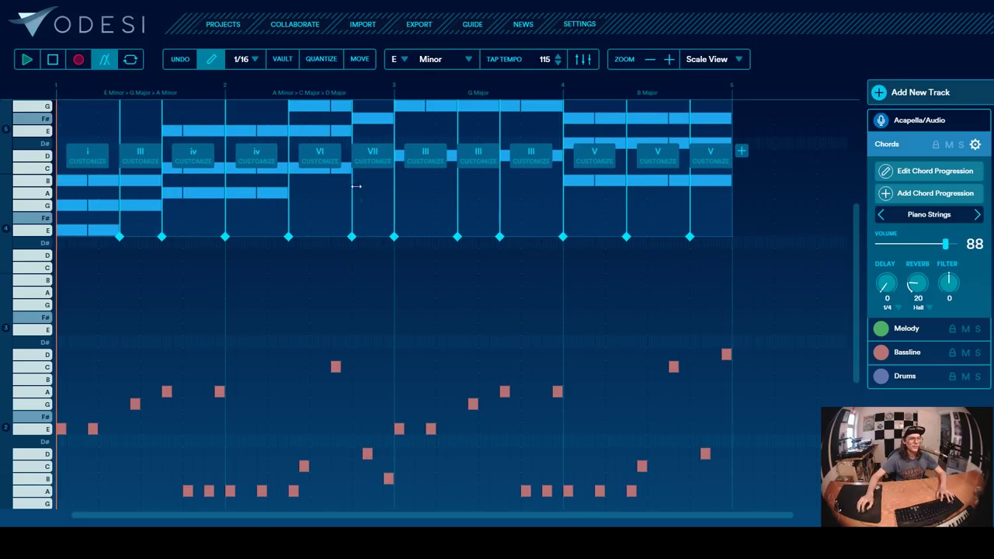
- Leave the sixth chord as VII and turn the seventh chord into I (E major) via Custom
{"action": "left_click", "coordinate": [365, 165]}
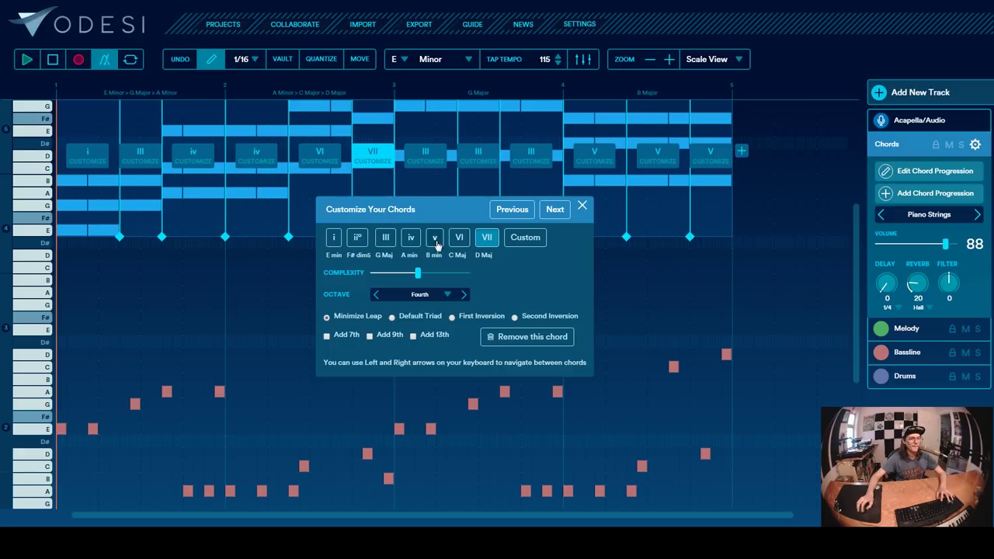
{"action": "left_click", "coordinate": [582, 208]}
{"action": "left_click", "coordinate": [426, 164]}
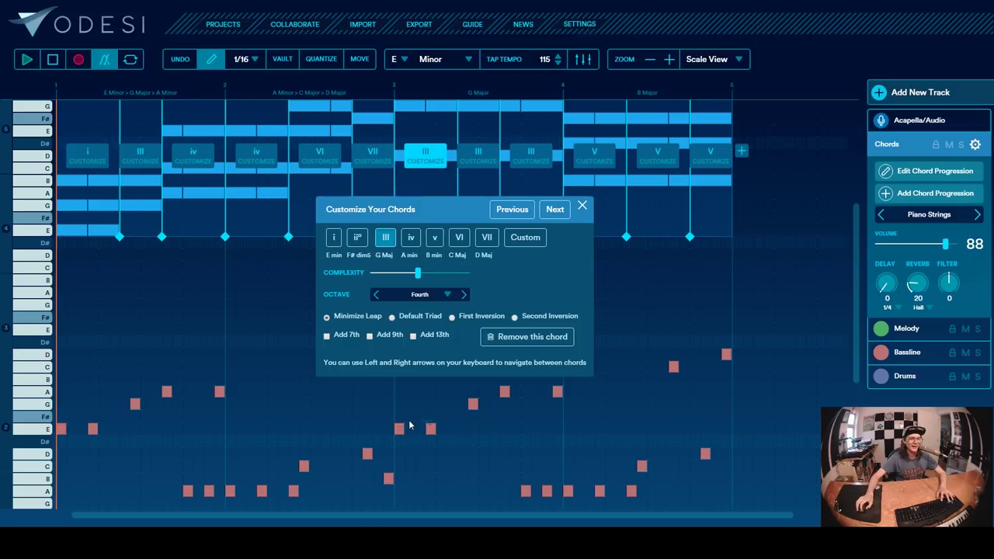
{"action": "left_click", "coordinate": [334, 241]}
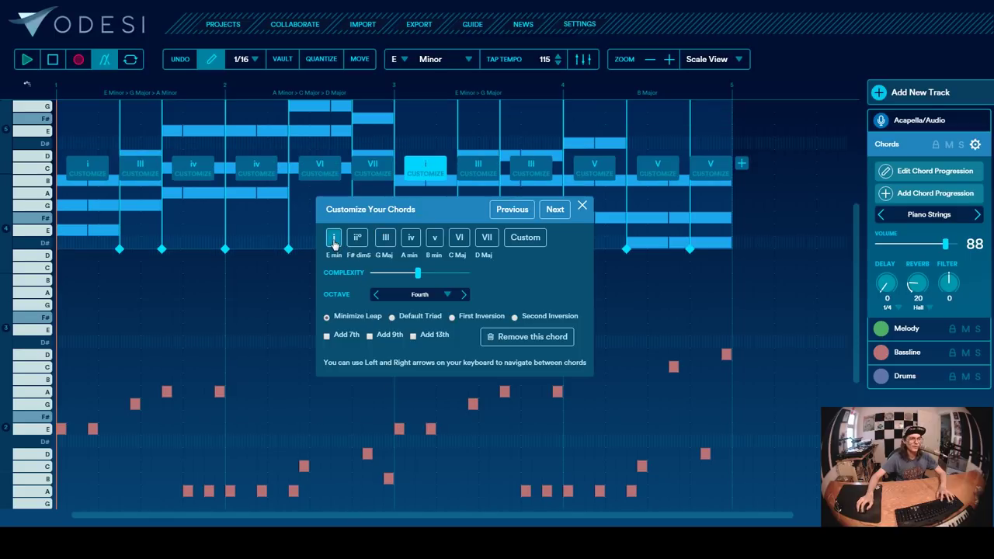
{"action": "left_click", "coordinate": [523, 236]}
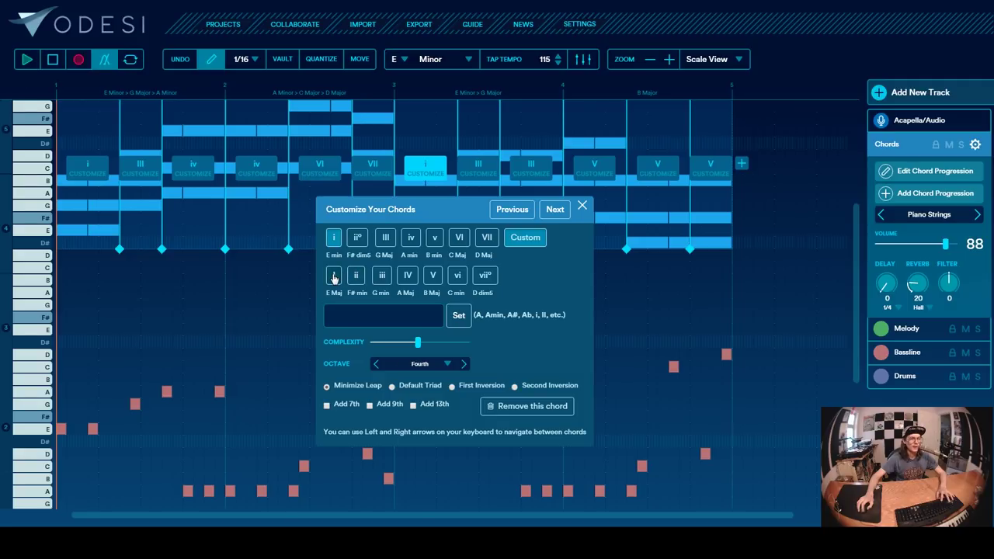
{"action": "left_click", "coordinate": [334, 276]}
{"action": "left_click", "coordinate": [582, 206]}
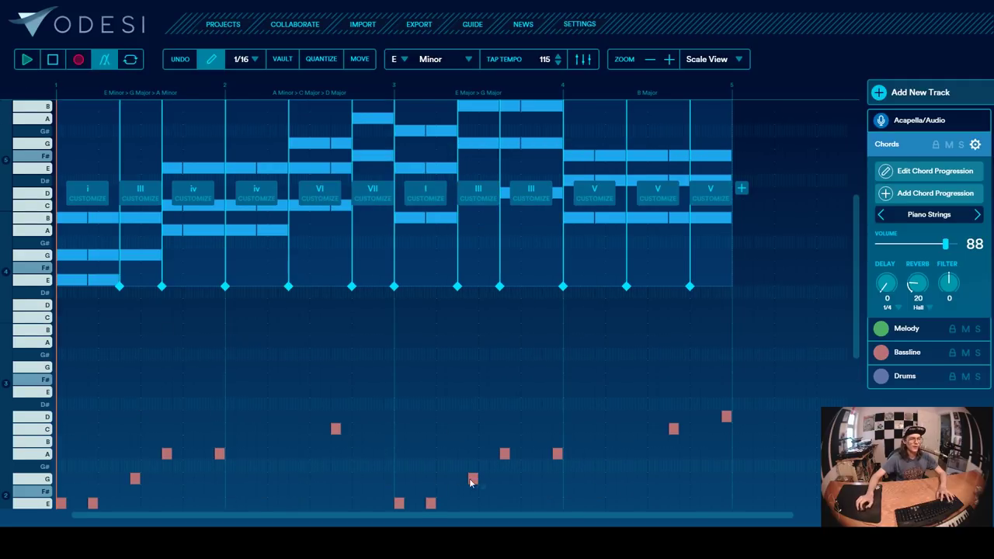
- Set the ninth chord to iv (A minor) and the tenth to IV (A major)
{"action": "left_click", "coordinate": [477, 194]}
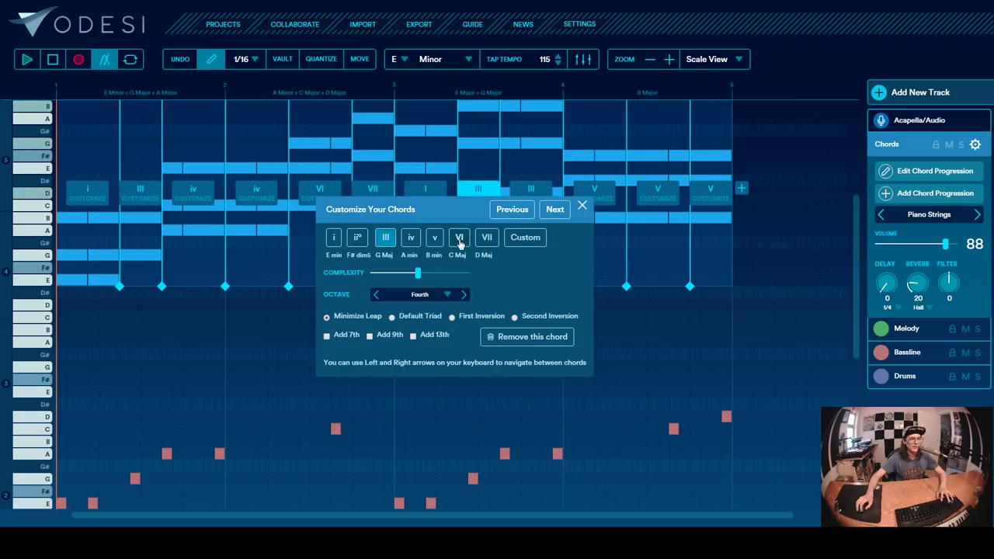
{"action": "left_click", "coordinate": [584, 210]}
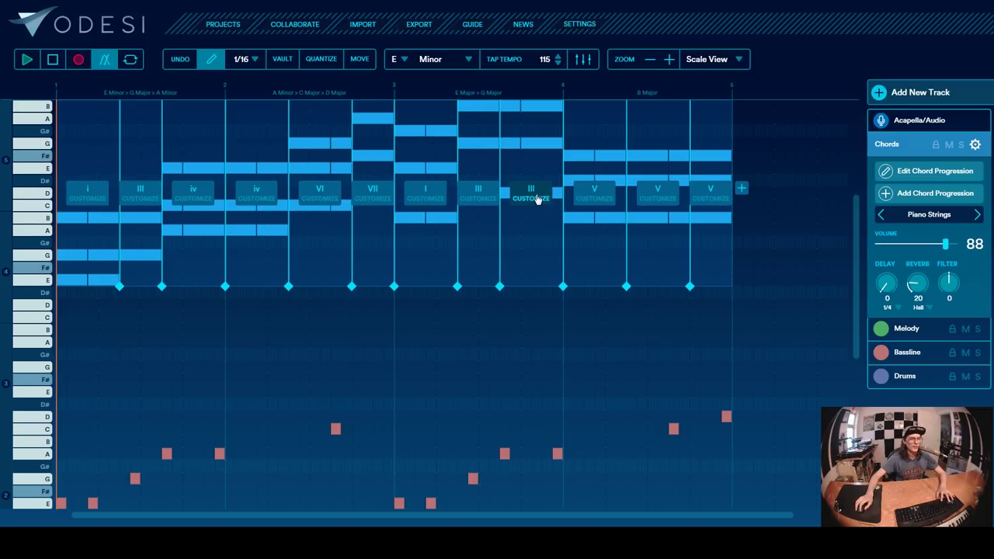
{"action": "left_click", "coordinate": [530, 193]}
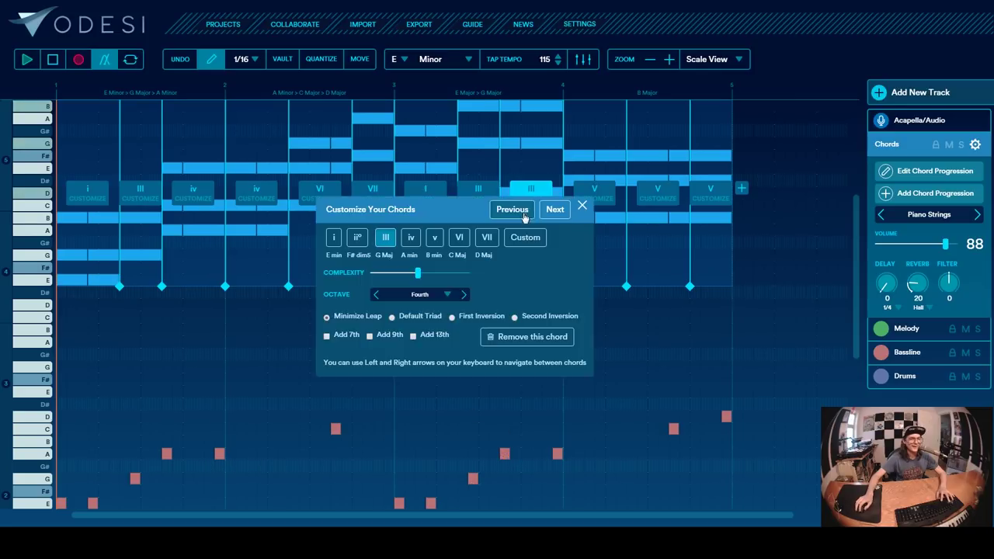
{"action": "left_click", "coordinate": [411, 236]}
{"action": "left_click", "coordinate": [581, 209]}
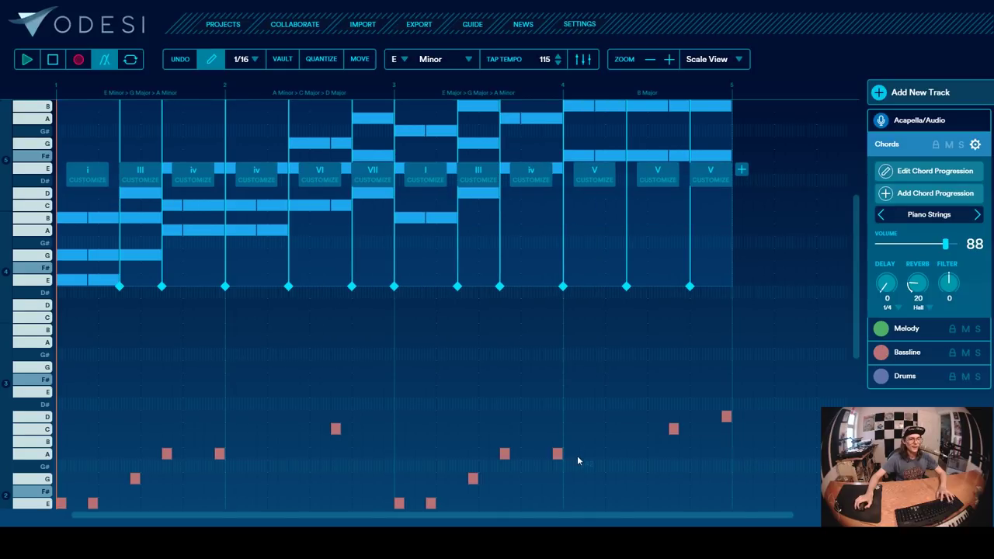
{"action": "scroll", "coordinate": [578, 455], "scroll_direction": "down", "scroll_amount": 3}
{"action": "scroll", "coordinate": [612, 297], "scroll_direction": "up", "scroll_amount": 3}
{"action": "left_click", "coordinate": [592, 175]}
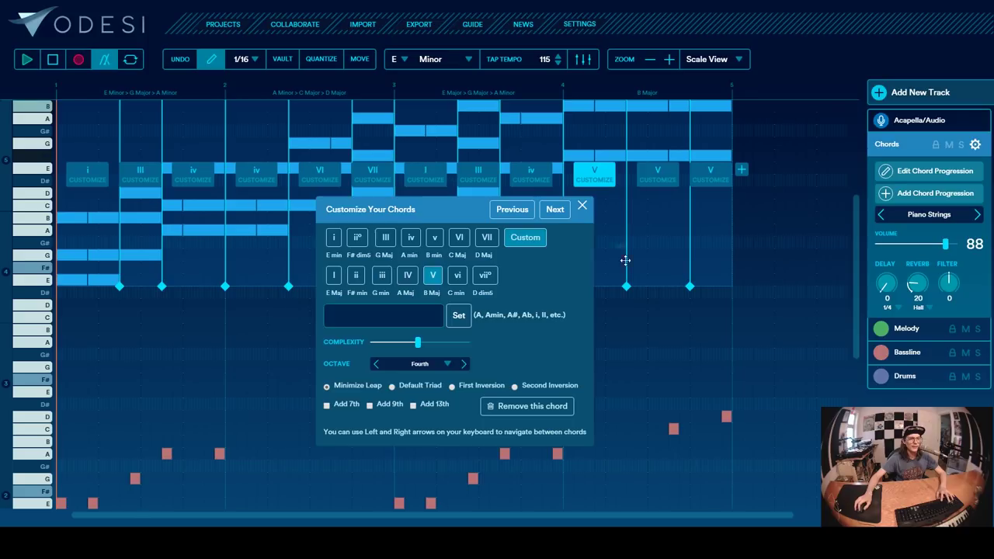
{"action": "left_click", "coordinate": [411, 238]}
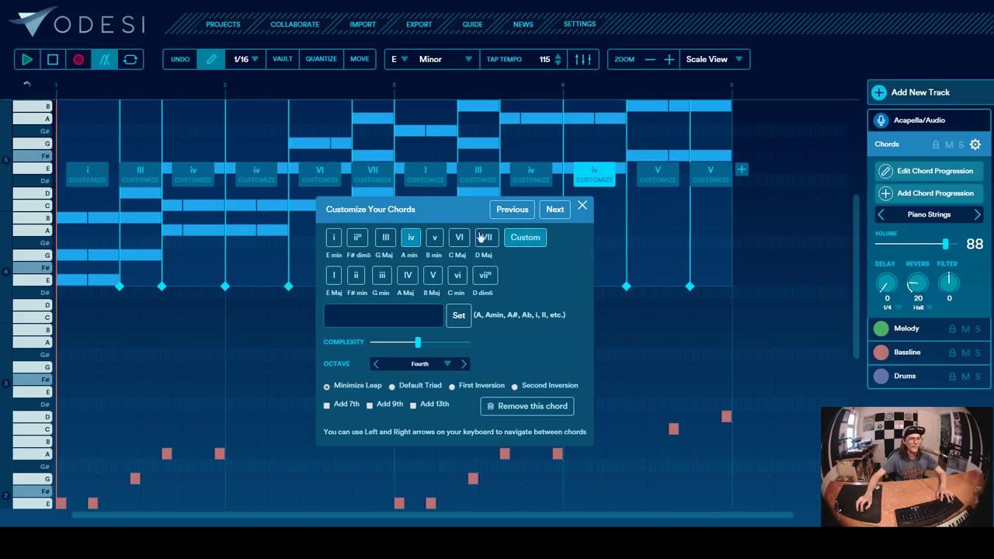
{"action": "left_click", "coordinate": [407, 276]}
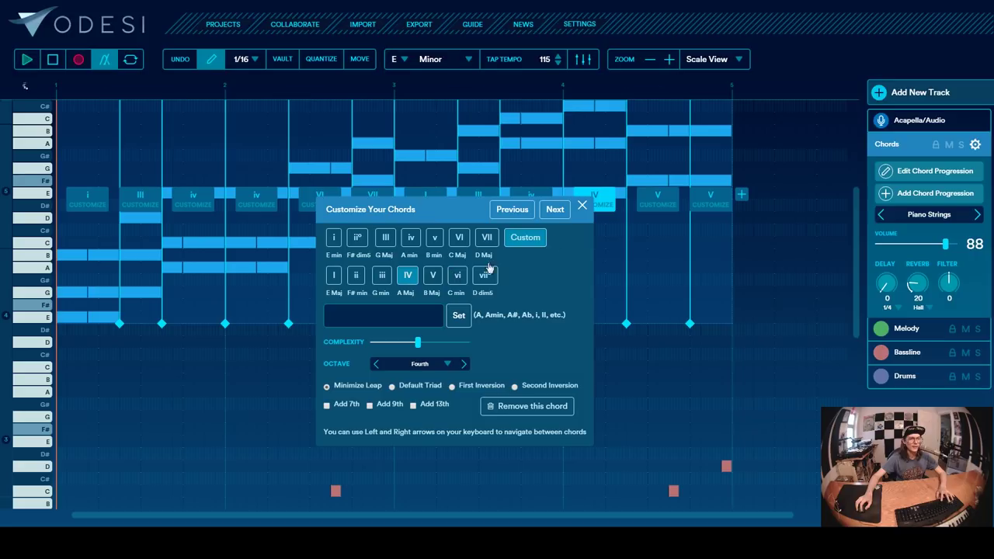
{"action": "left_click", "coordinate": [582, 209]}
- Set the last chord to VII (D major) and the eleventh to vi (C minor) via Custom
{"action": "left_click", "coordinate": [655, 204]}
{"action": "scroll", "coordinate": [629, 284], "scroll_direction": "down", "scroll_amount": 2}
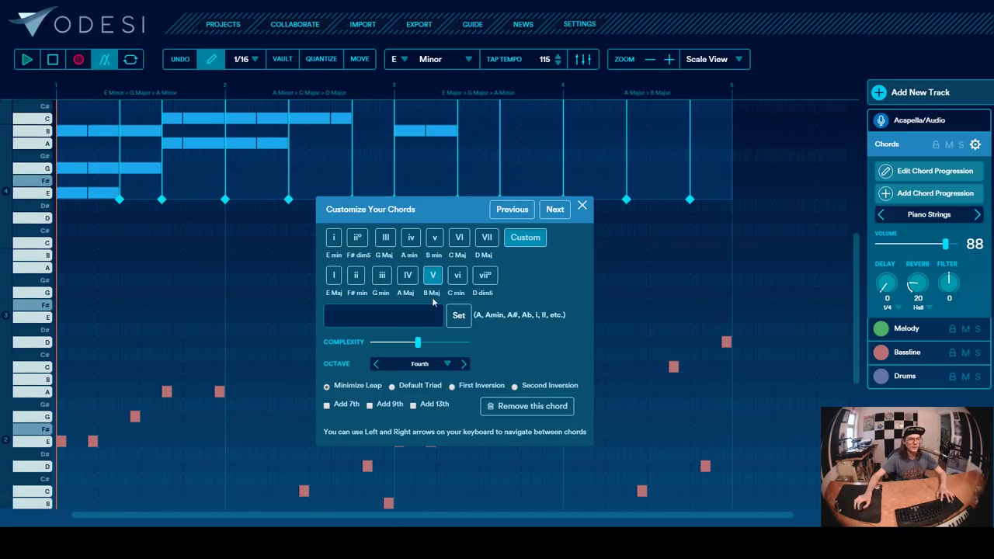
{"action": "left_click", "coordinate": [458, 241]}
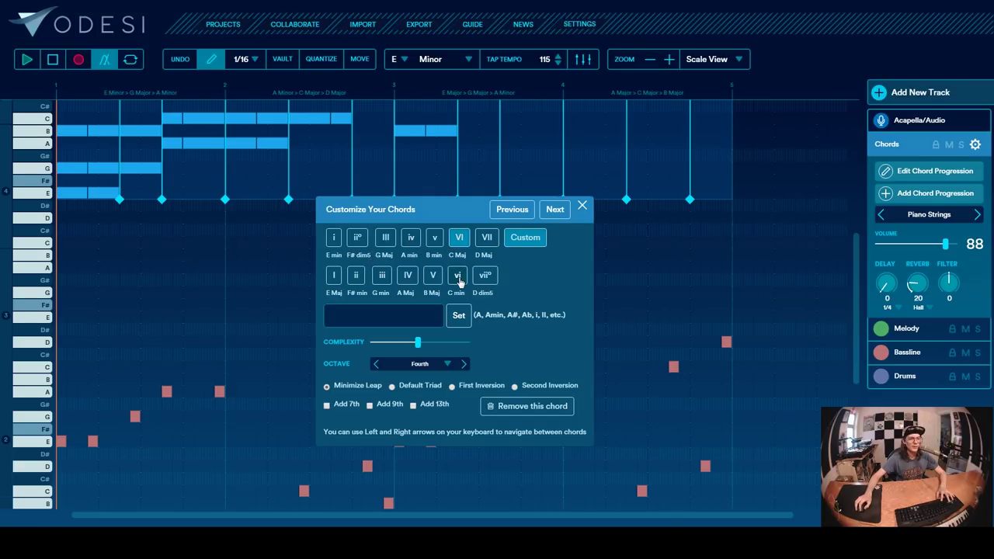
{"action": "left_click", "coordinate": [582, 207]}
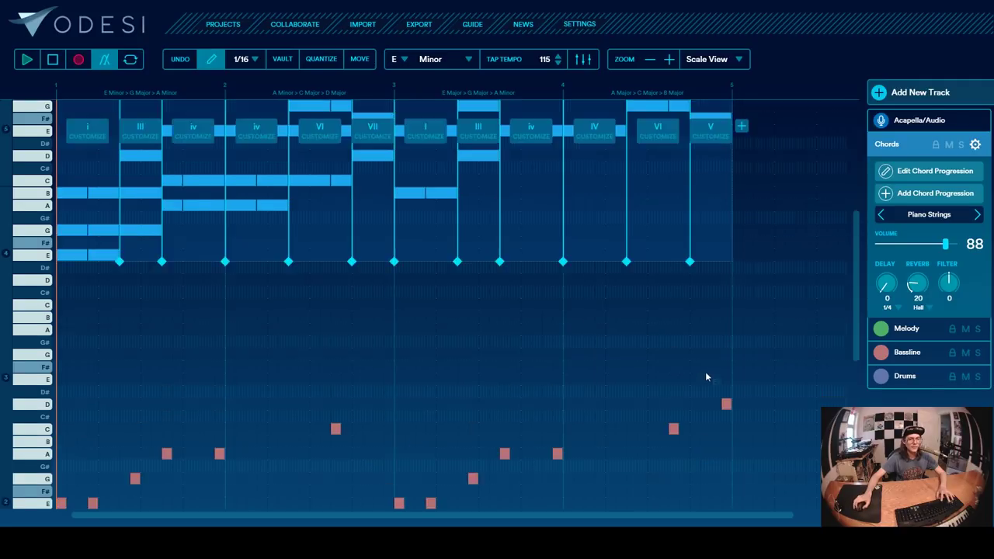
{"action": "left_click", "coordinate": [710, 257]}
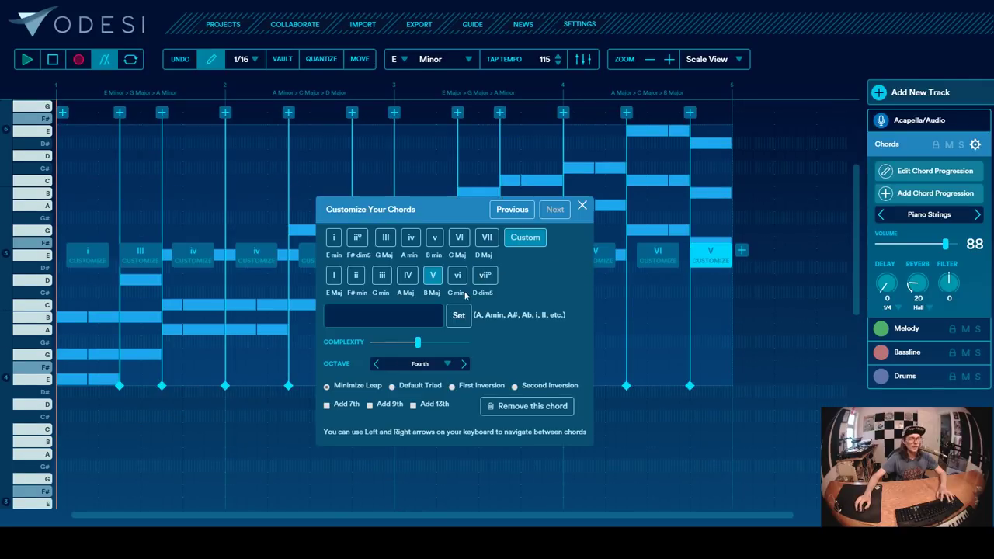
{"action": "left_click", "coordinate": [484, 242]}
{"action": "left_click", "coordinate": [583, 206]}
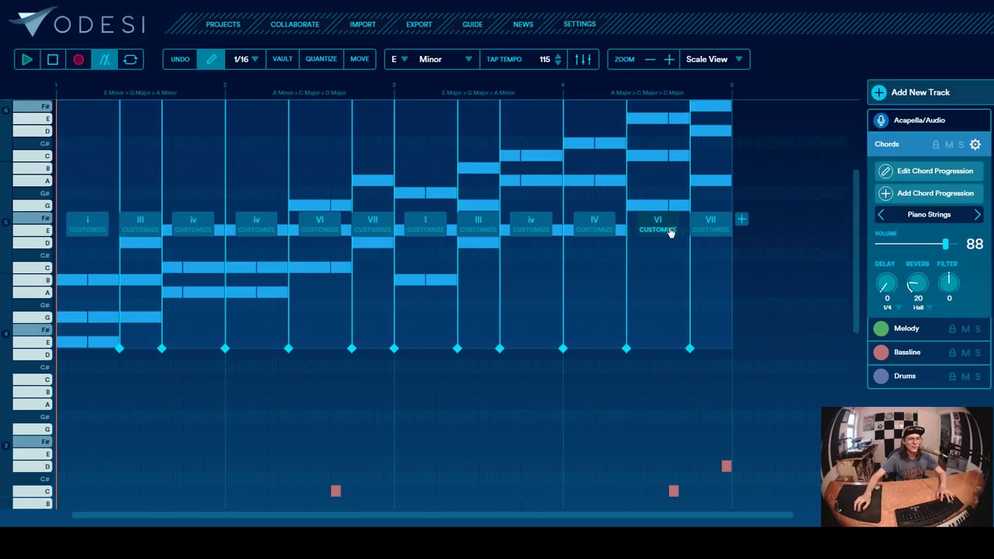
{"action": "left_click", "coordinate": [651, 226]}
{"action": "left_click", "coordinate": [522, 238]}
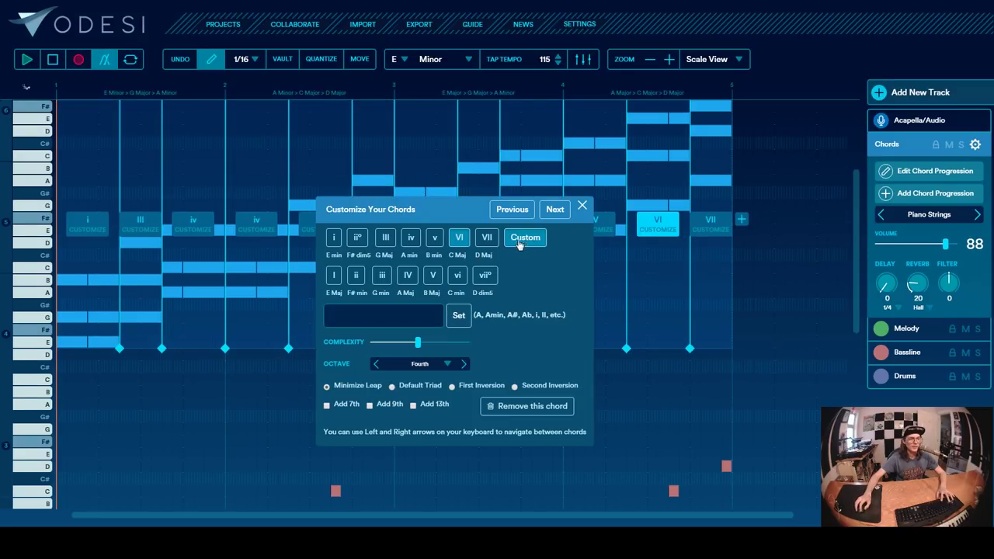
{"action": "left_click", "coordinate": [460, 276]}
{"action": "left_click", "coordinate": [583, 206]}
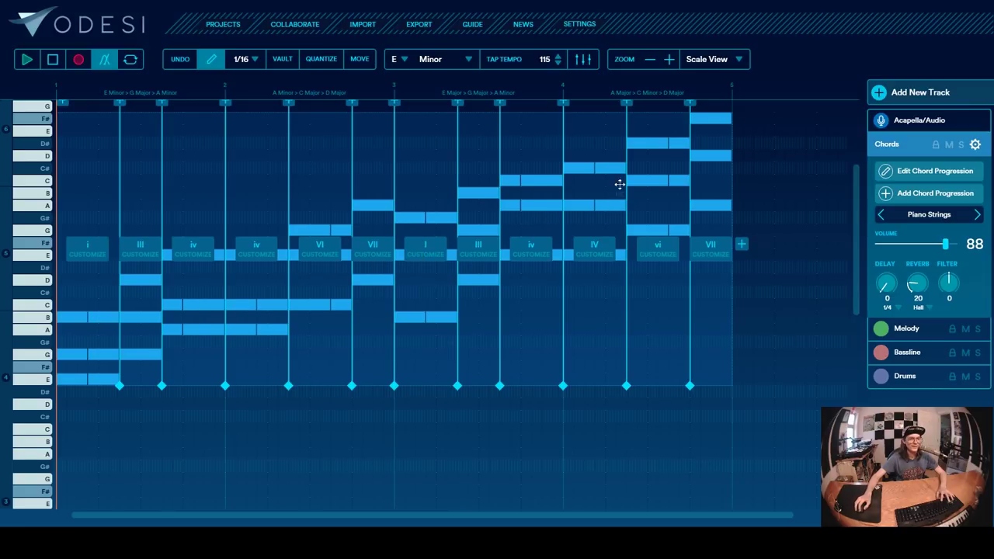
- Show the chord track's progression settings (Venice, Custom chords) and play the new twelve-chord progression
{"action": "scroll", "coordinate": [577, 317], "scroll_direction": "down", "scroll_amount": 3}
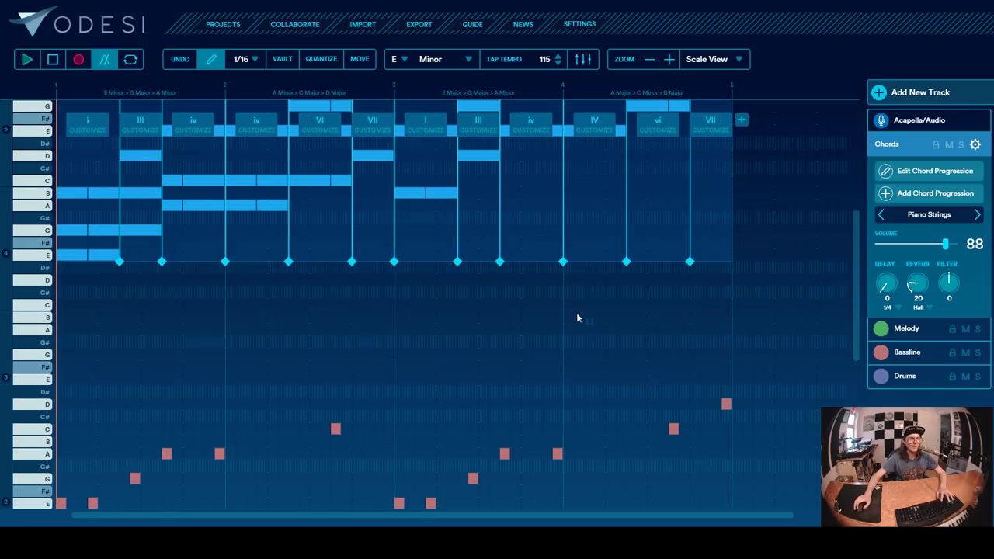
{"action": "left_click", "coordinate": [419, 210]}
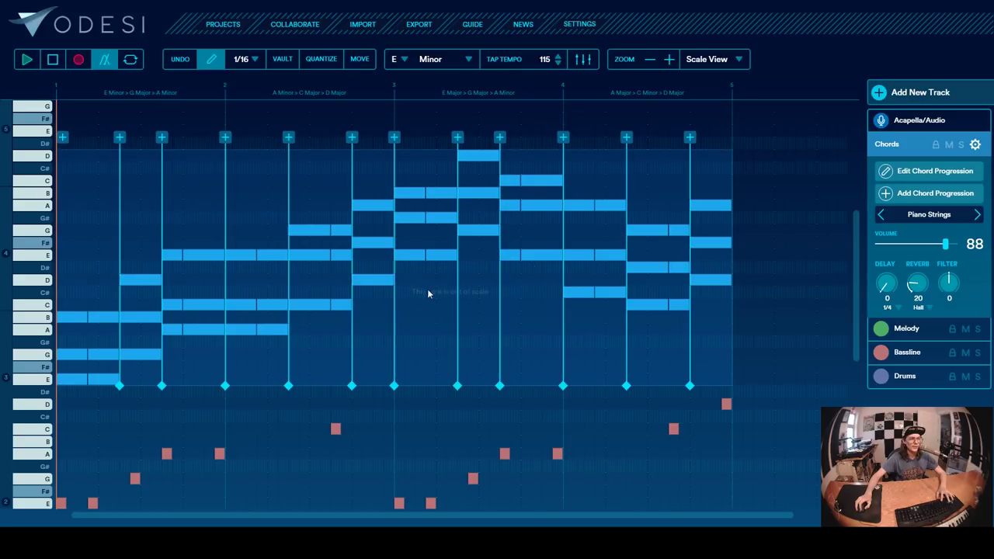
{"action": "key", "text": "space"}
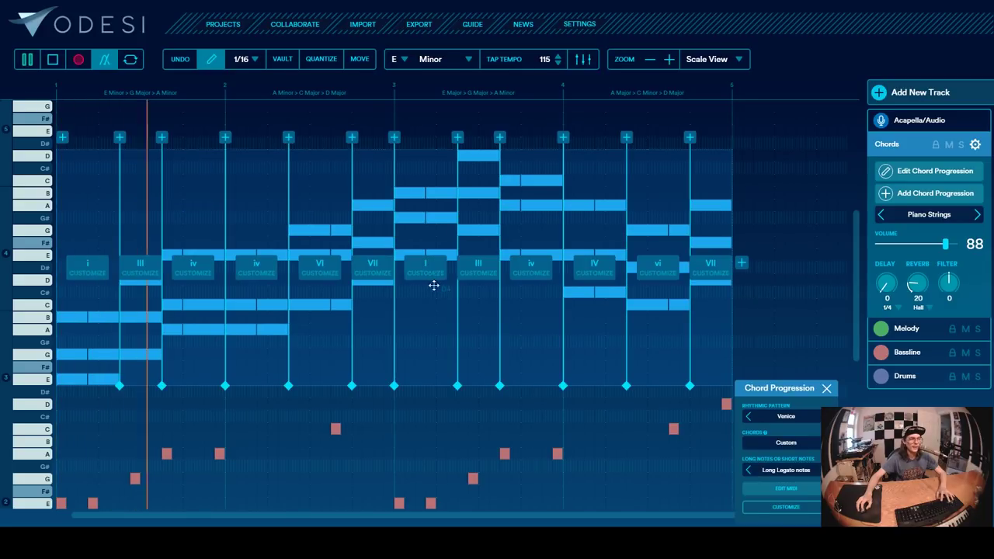
{"action": "scroll", "coordinate": [434, 289], "scroll_direction": "down", "scroll_amount": 2}
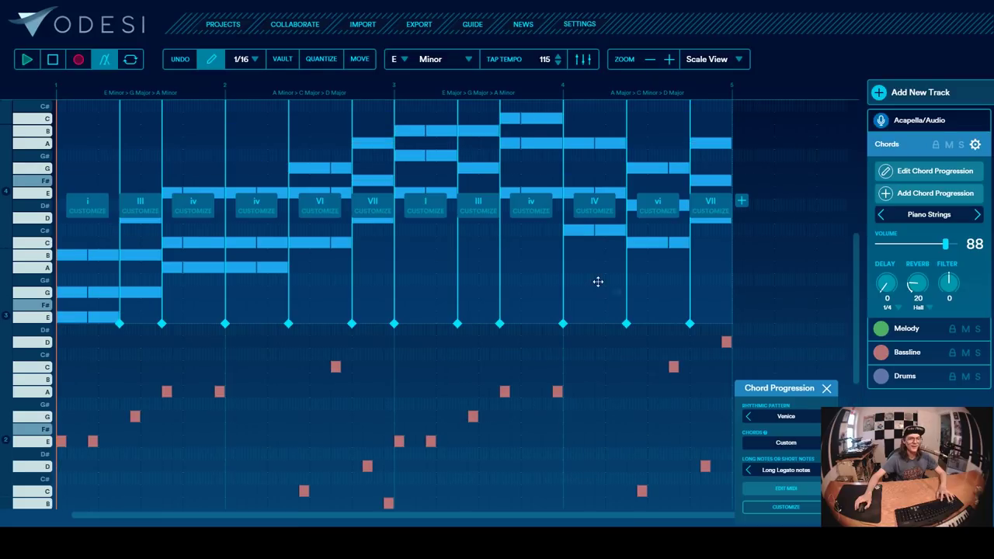
- Return the tenth chord to iv (A minor) and restart playback
{"action": "left_click", "coordinate": [595, 210]}
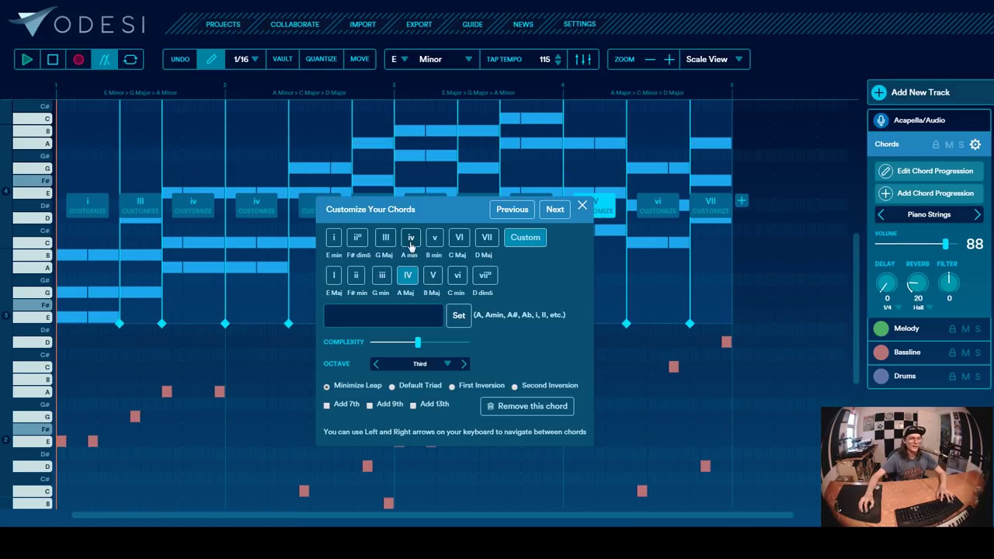
{"action": "left_click", "coordinate": [411, 240]}
{"action": "left_click", "coordinate": [582, 206]}
{"action": "key", "text": "space"}
- Change the bar 4 vi chord to VI (C major) and play it back
{"action": "left_click", "coordinate": [477, 99]}
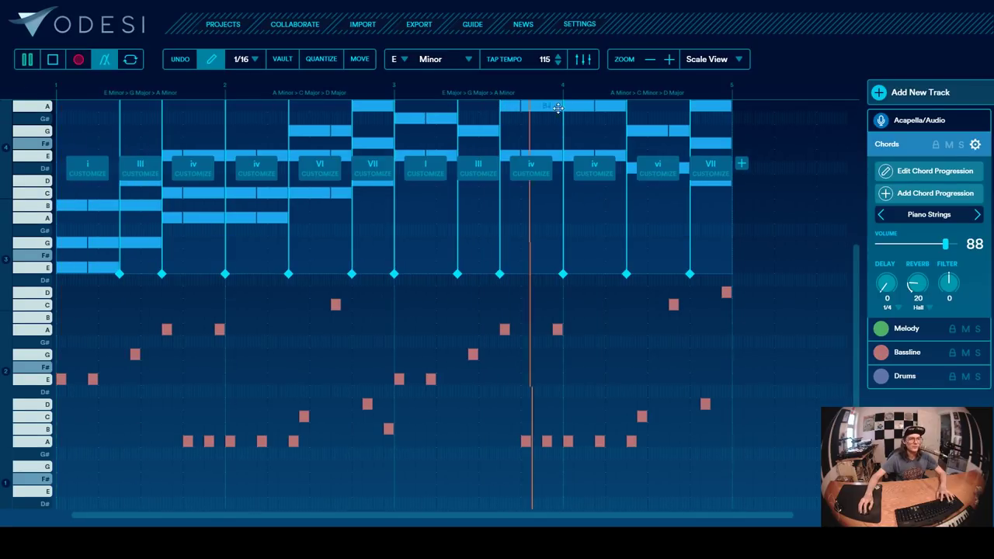
{"action": "left_click", "coordinate": [666, 175]}
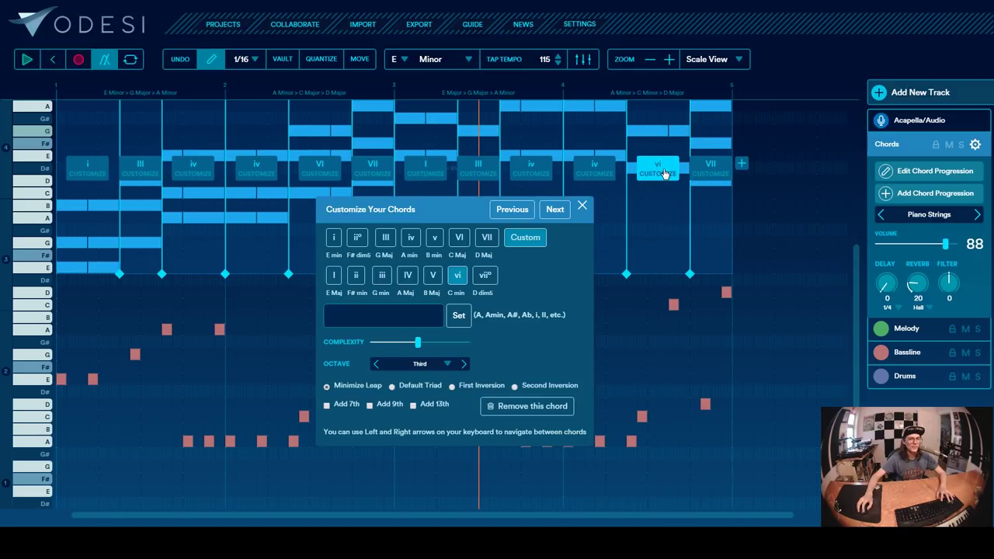
{"action": "left_click", "coordinate": [460, 245]}
{"action": "left_click", "coordinate": [582, 206]}
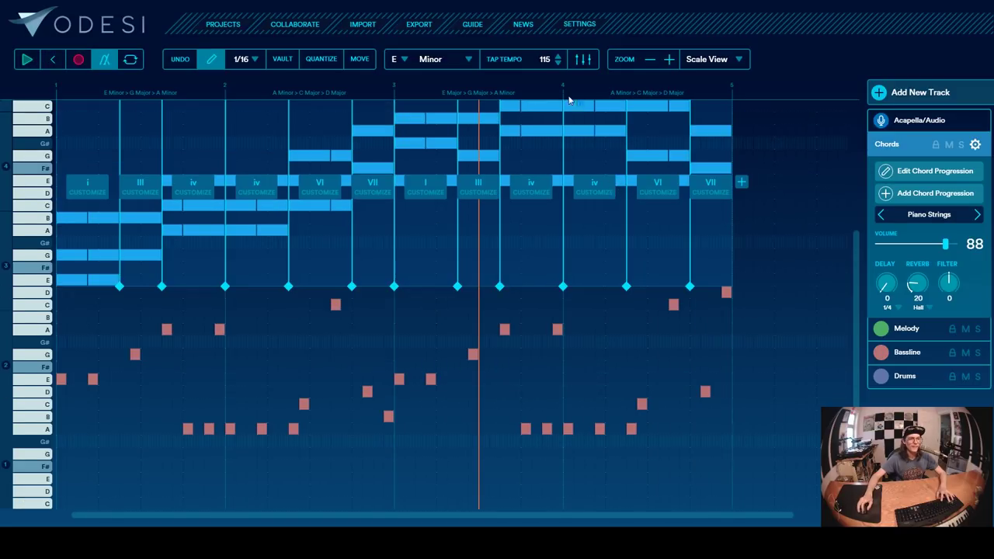
{"action": "left_click", "coordinate": [565, 96]}
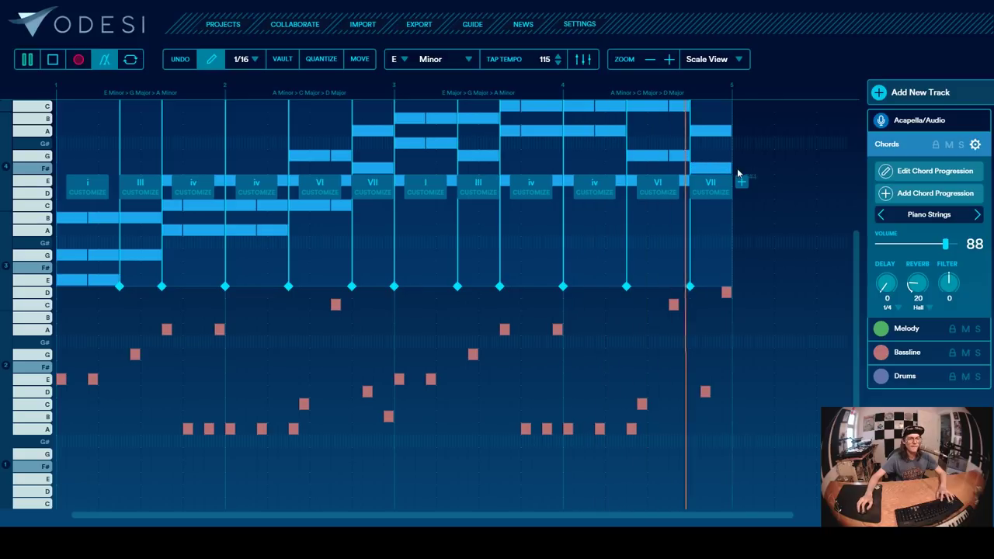
{"action": "key", "text": "space"}
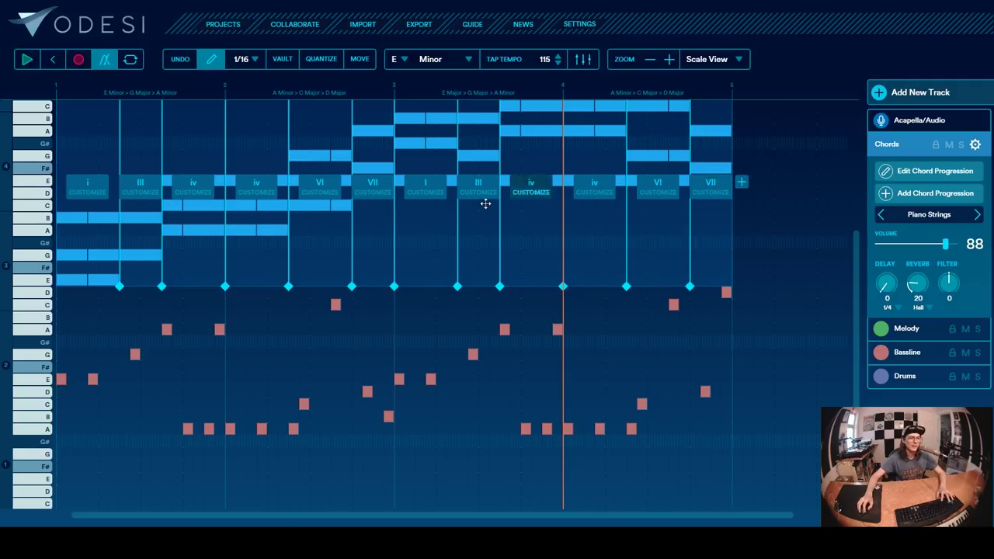
- Inspect the i, iv and VI chord settings without changing them
{"action": "scroll", "coordinate": [481, 212], "scroll_direction": "up", "scroll_amount": 2}
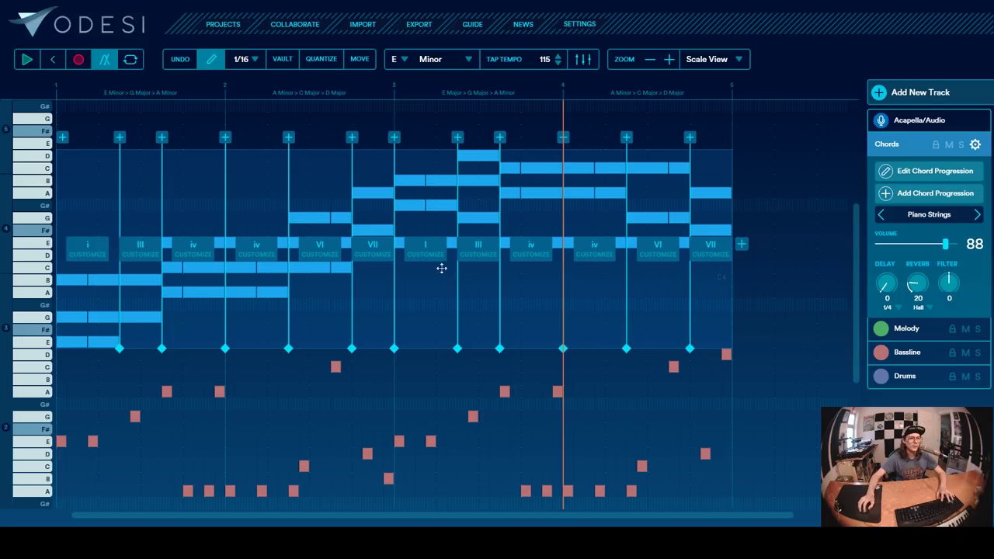
{"action": "left_click", "coordinate": [86, 255]}
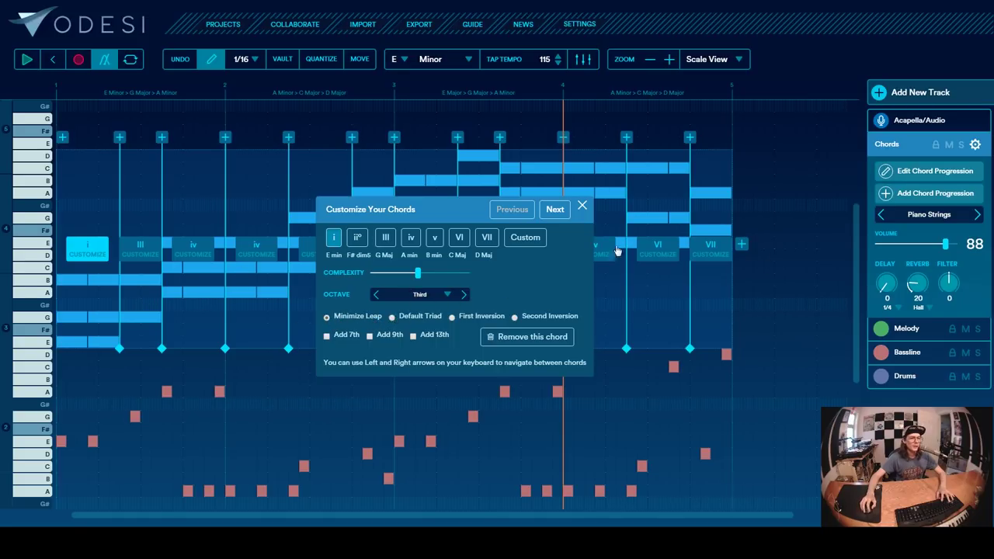
{"action": "left_click", "coordinate": [582, 206]}
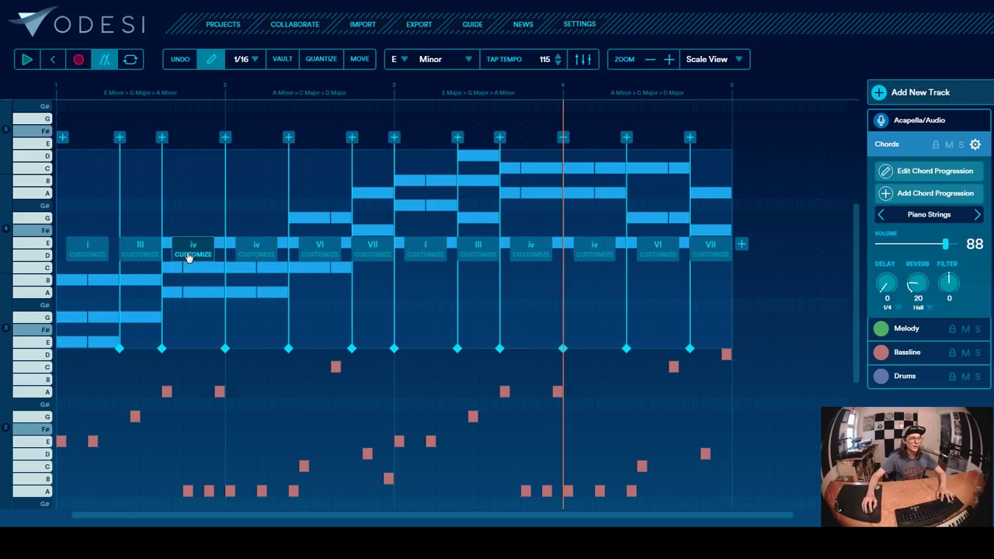
{"action": "left_click", "coordinate": [188, 256]}
{"action": "left_click", "coordinate": [584, 207]}
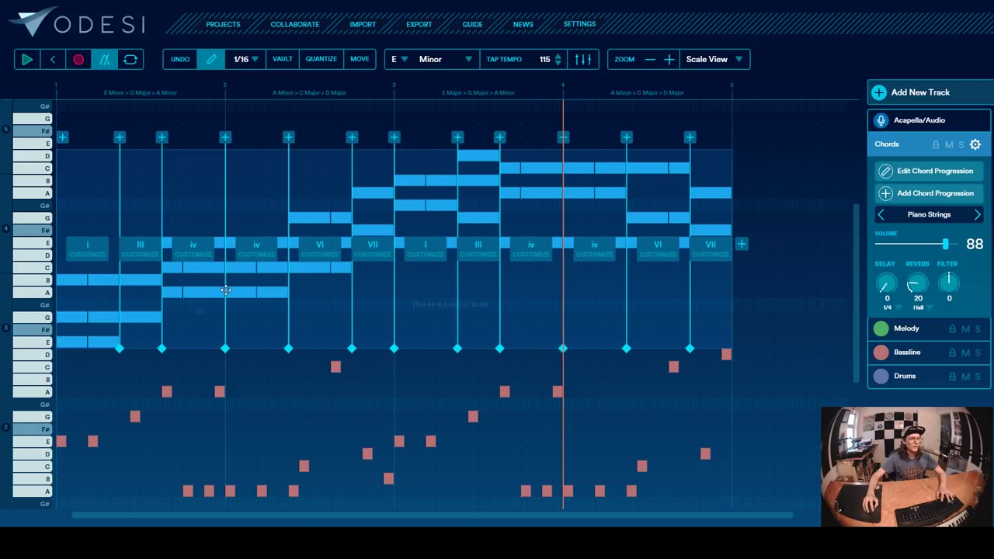
{"action": "left_click", "coordinate": [319, 254]}
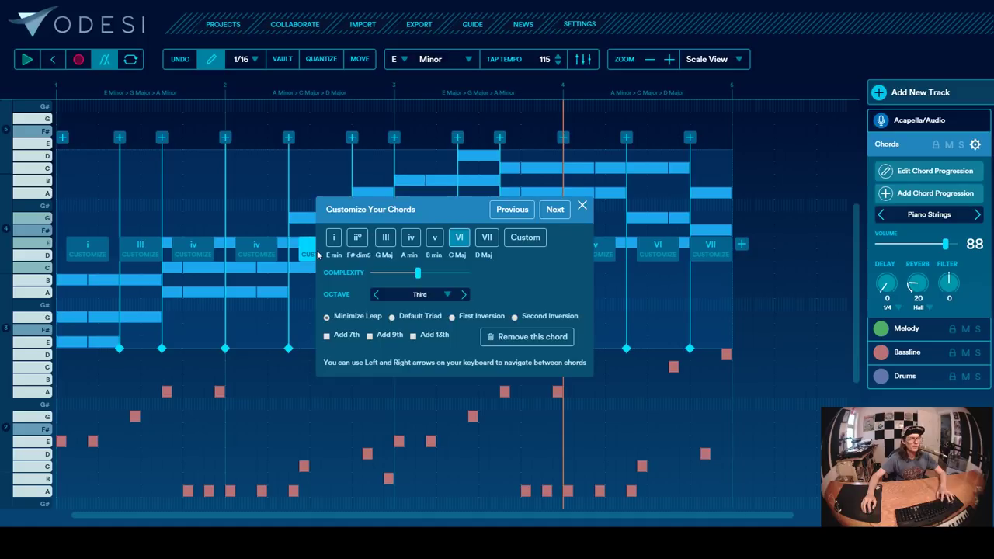
{"action": "left_click", "coordinate": [582, 208]}
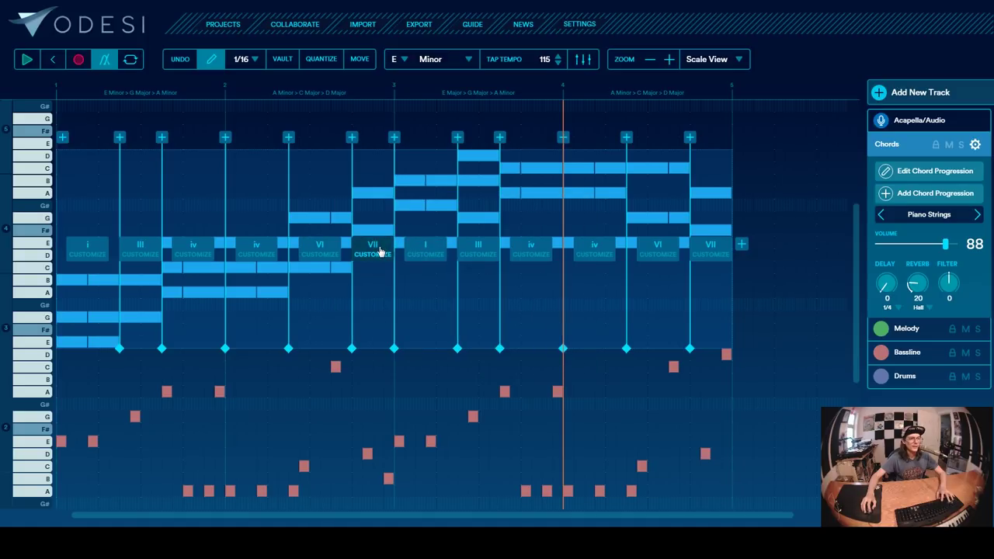
- Voice the VII (D major) chord in the second octave, second inversion, and play it
{"action": "left_click", "coordinate": [379, 251]}
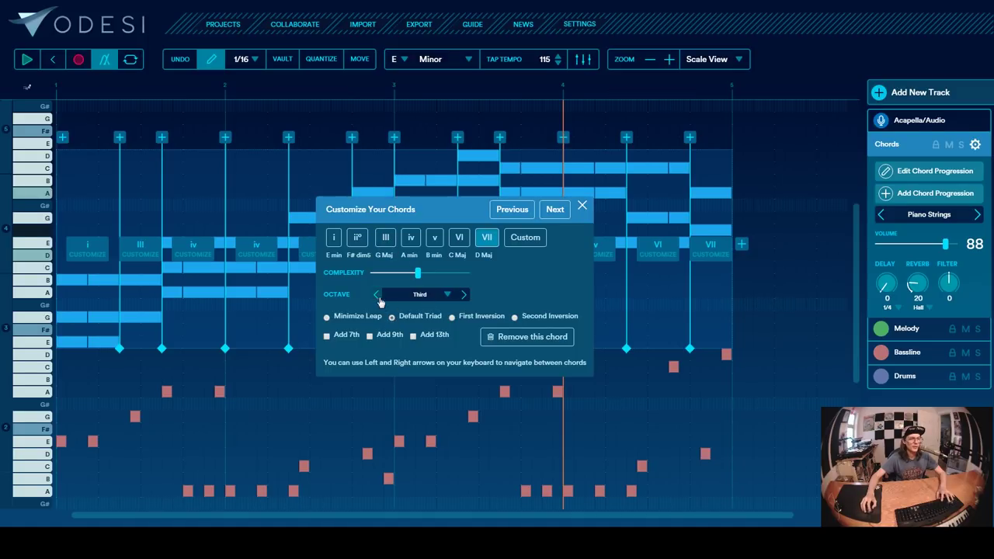
{"action": "left_click", "coordinate": [376, 295]}
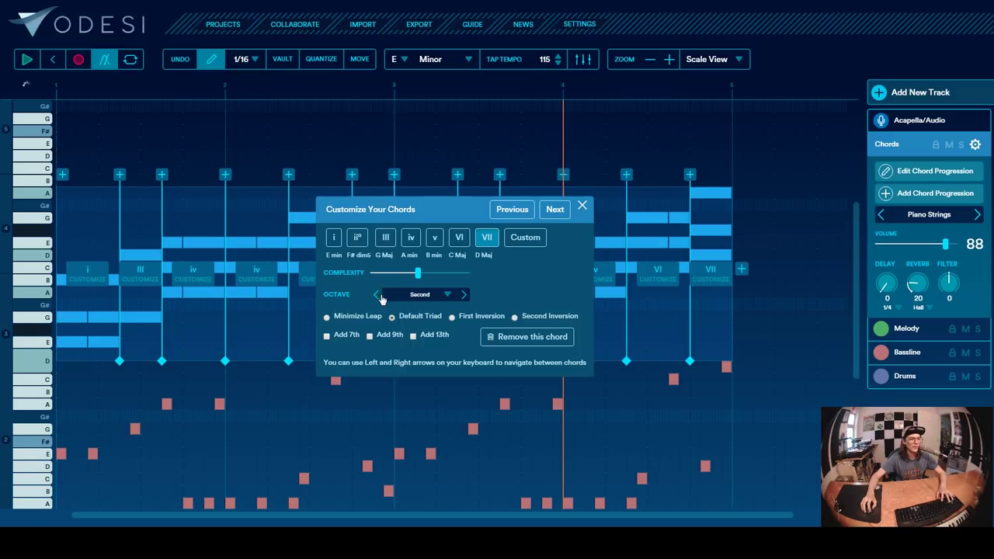
{"action": "left_click", "coordinate": [451, 318]}
{"action": "left_click_drag", "start_coordinate": [436, 207], "coordinate": [685, 271]}
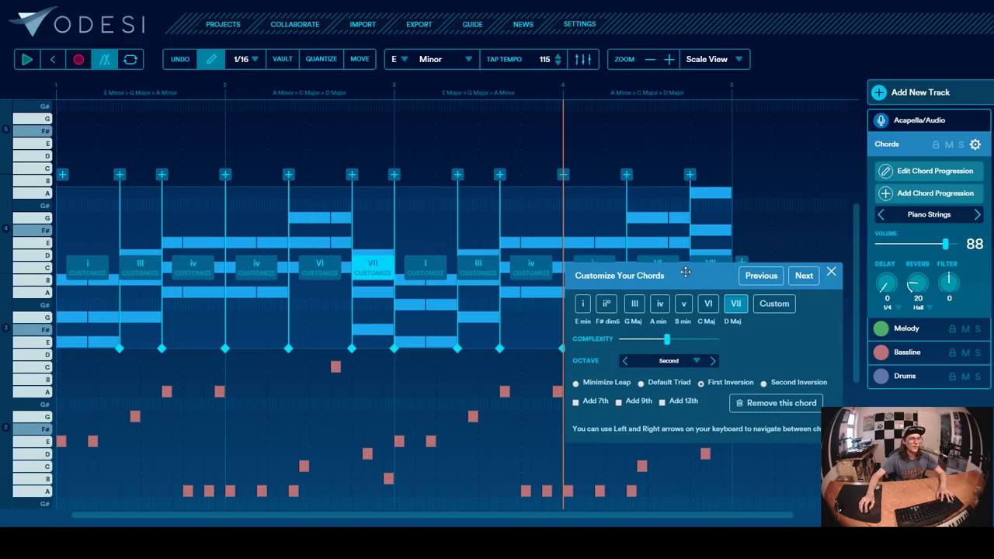
{"action": "left_click", "coordinate": [764, 383]}
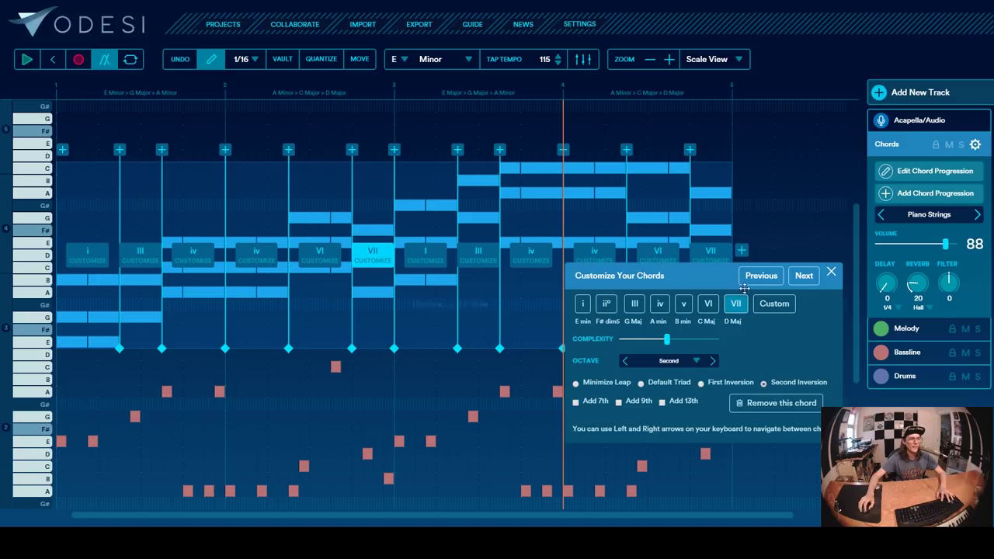
{"action": "left_click", "coordinate": [831, 274]}
{"action": "key", "text": "space"}
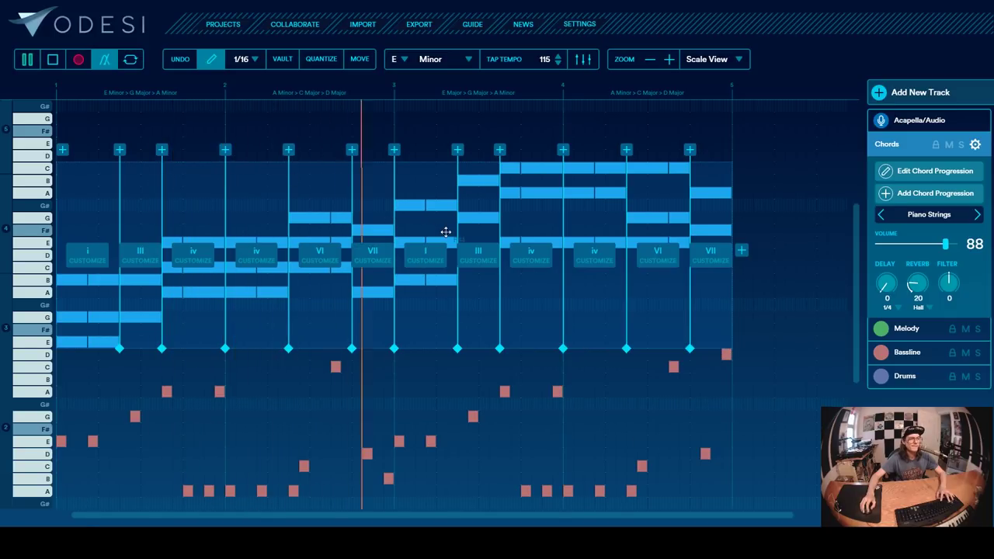
- Stop playback and make the bar 3 I chord E major 9 with Add 9th and Default Triad
{"action": "key", "text": "space"}
{"action": "left_click", "coordinate": [426, 253]}
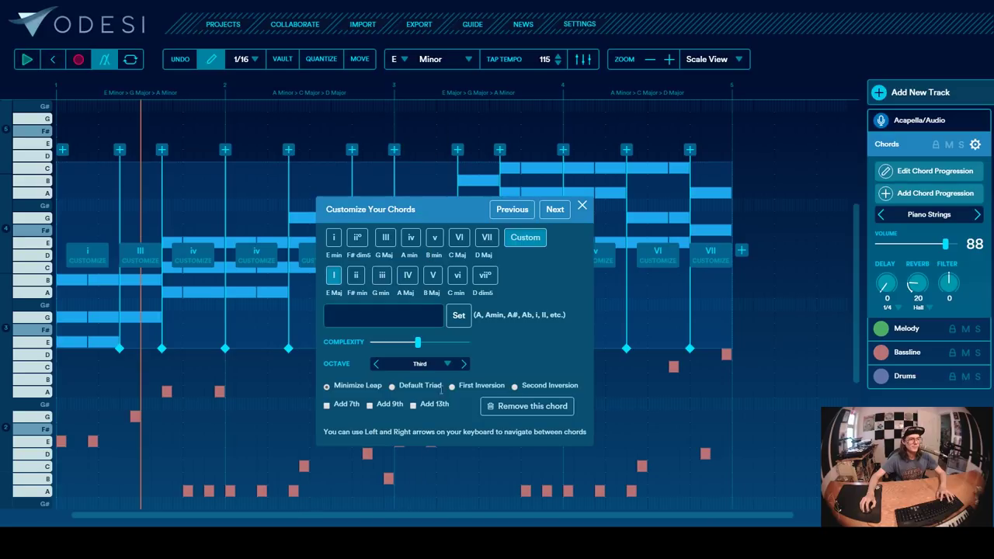
{"action": "left_click", "coordinate": [370, 406]}
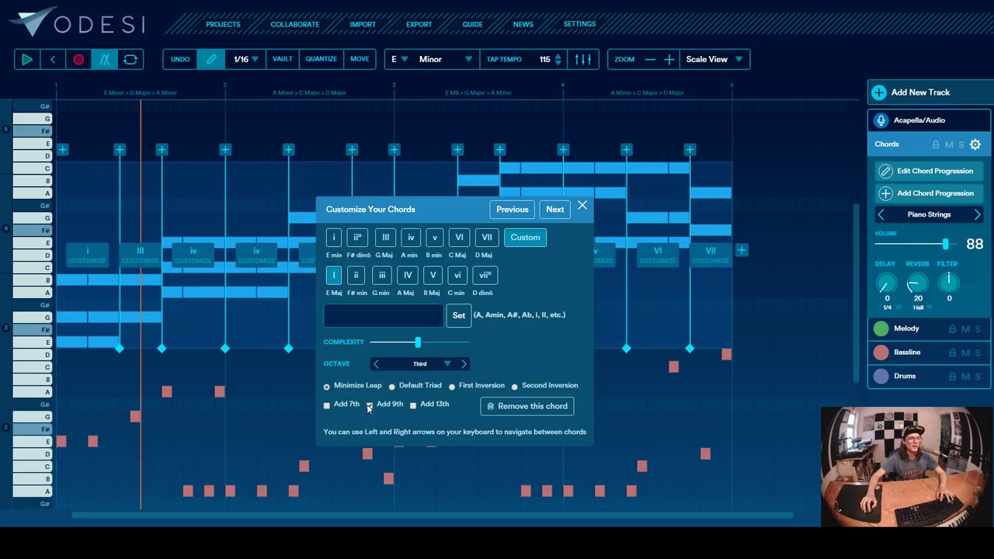
{"action": "left_click", "coordinate": [437, 390]}
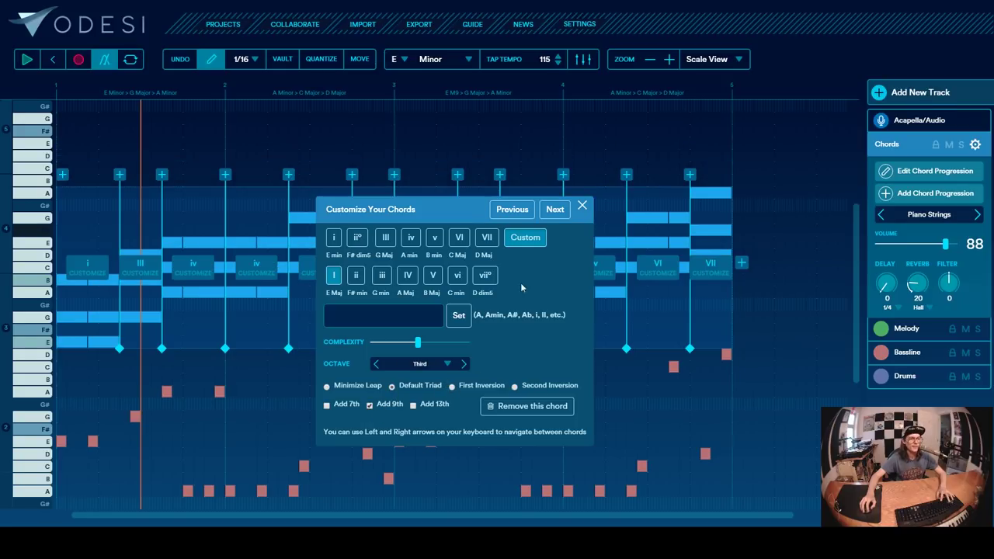
{"action": "left_click_drag", "start_coordinate": [510, 218], "coordinate": [733, 214]}
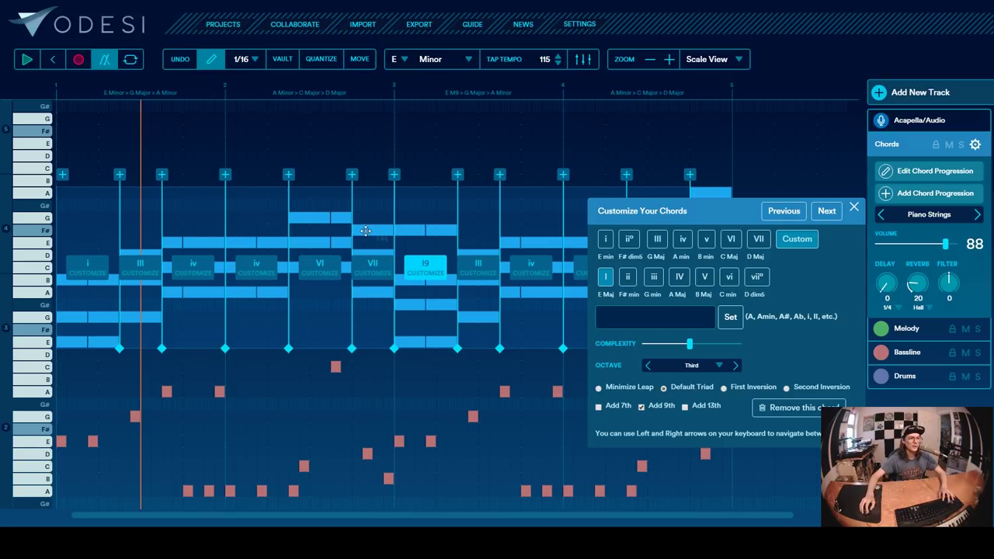
{"action": "left_click", "coordinate": [641, 407]}
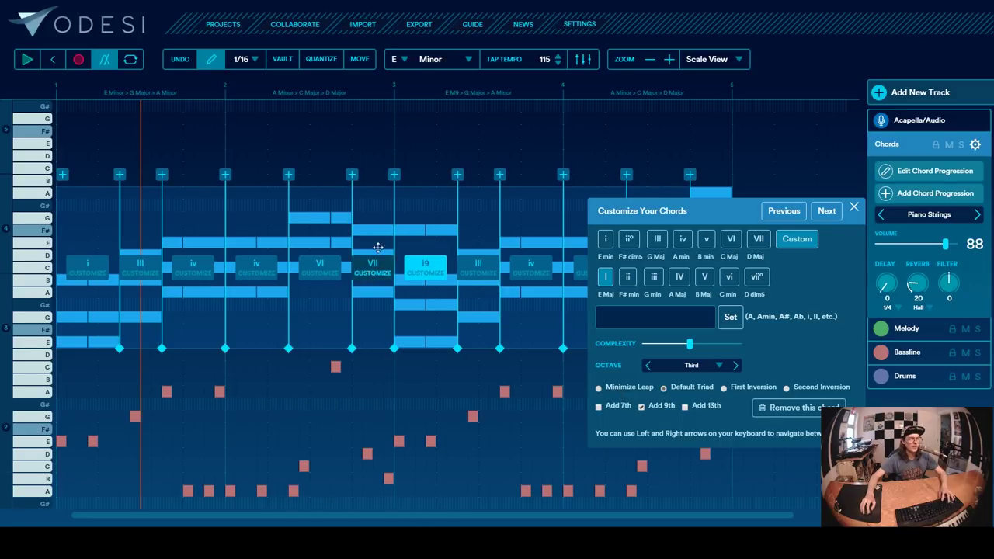
{"action": "left_click", "coordinate": [854, 210]}
- Adjust the III (G major) chord's Complexity slider and settle on a Default Triad voicing
{"action": "left_click", "coordinate": [480, 265]}
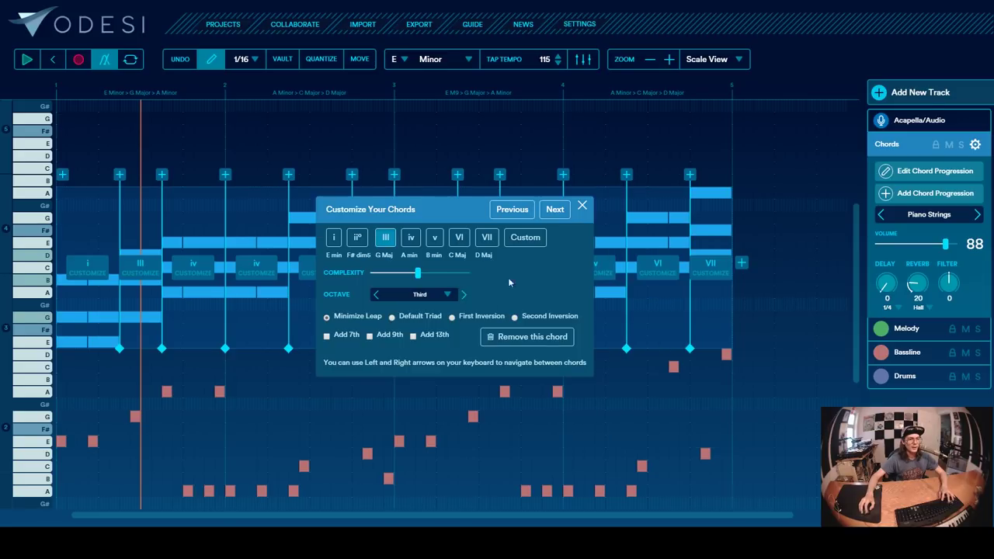
{"action": "left_click_drag", "start_coordinate": [488, 212], "coordinate": [722, 323]}
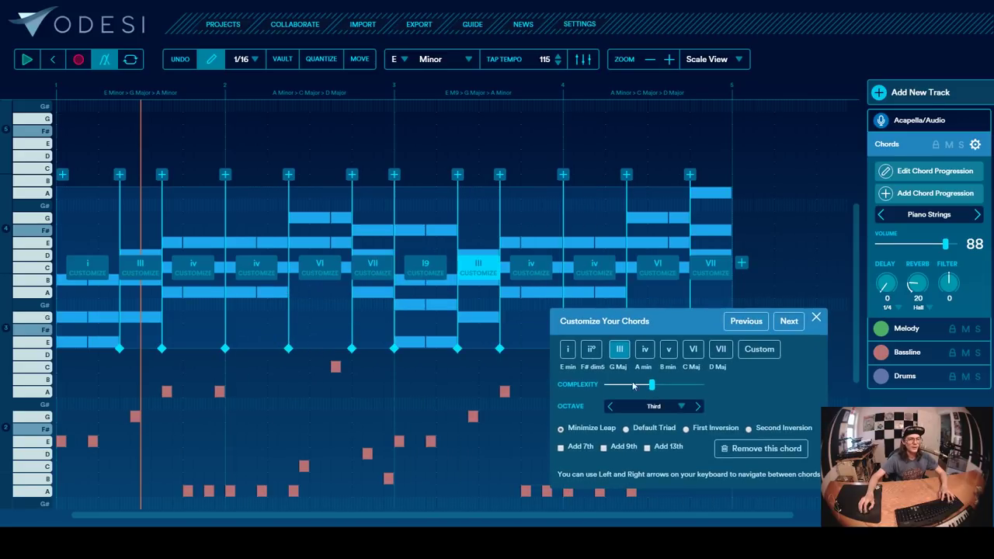
{"action": "left_click_drag", "start_coordinate": [658, 388], "coordinate": [701, 384]}
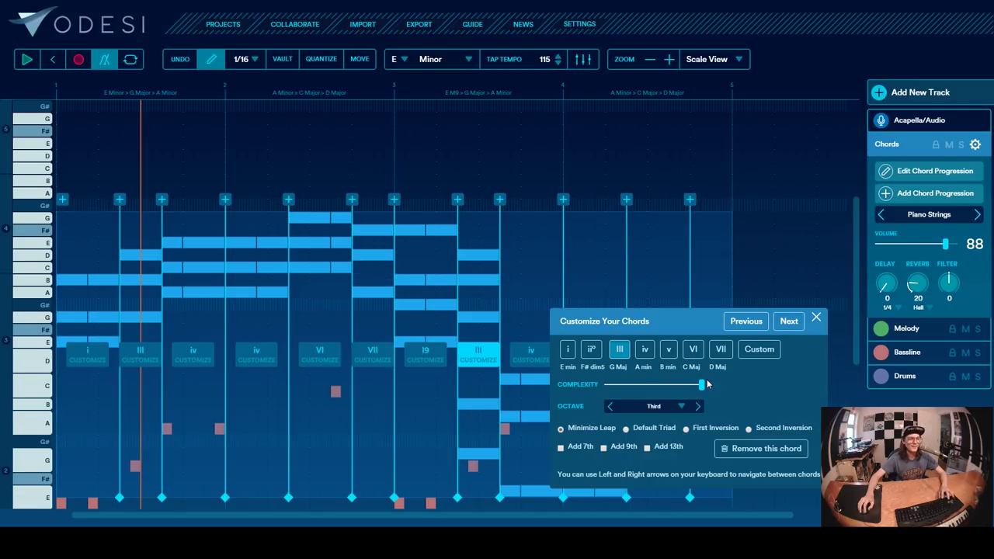
{"action": "left_click_drag", "start_coordinate": [703, 385], "coordinate": [652, 386]}
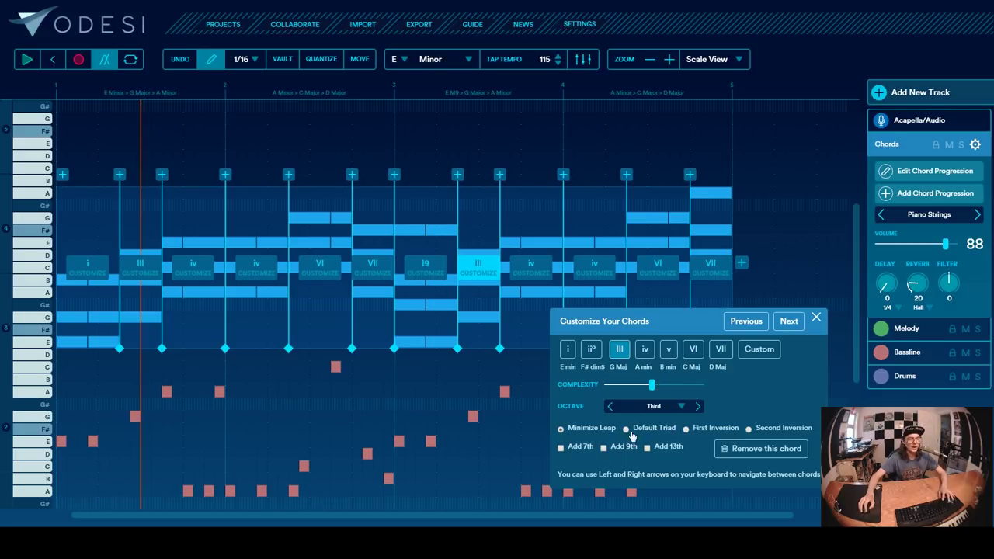
{"action": "left_click", "coordinate": [686, 429]}
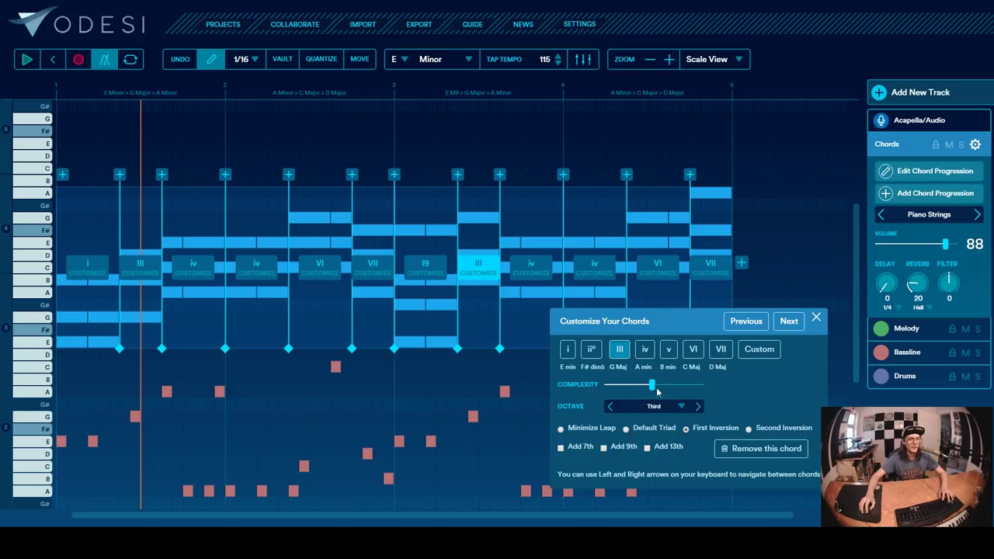
{"action": "mouse_move", "coordinate": [662, 390]}
{"action": "left_mouse_down"}
{"action": "mouse_move", "coordinate": [685, 389]}
{"action": "mouse_move", "coordinate": [605, 393]}
{"action": "mouse_move", "coordinate": [651, 388]}
{"action": "left_mouse_up"}
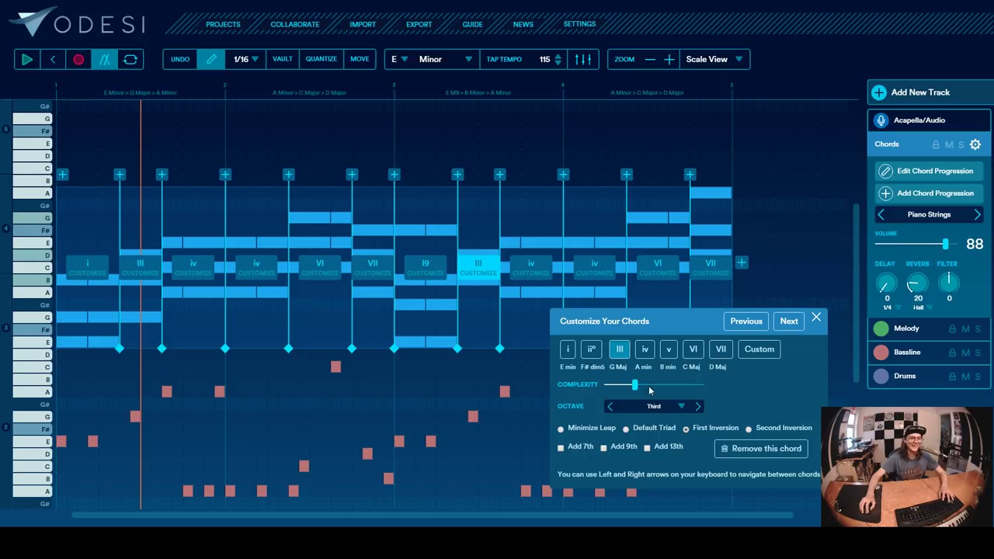
{"action": "left_click", "coordinate": [626, 430]}
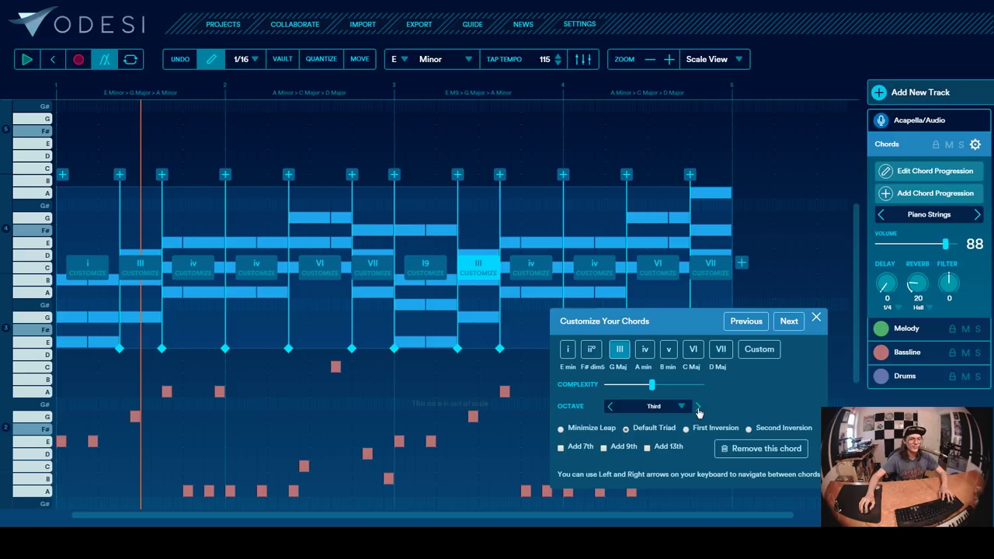
- Voice the bar 3 iv (A minor) chord in the second octave, second inversion
{"action": "left_click", "coordinate": [816, 321]}
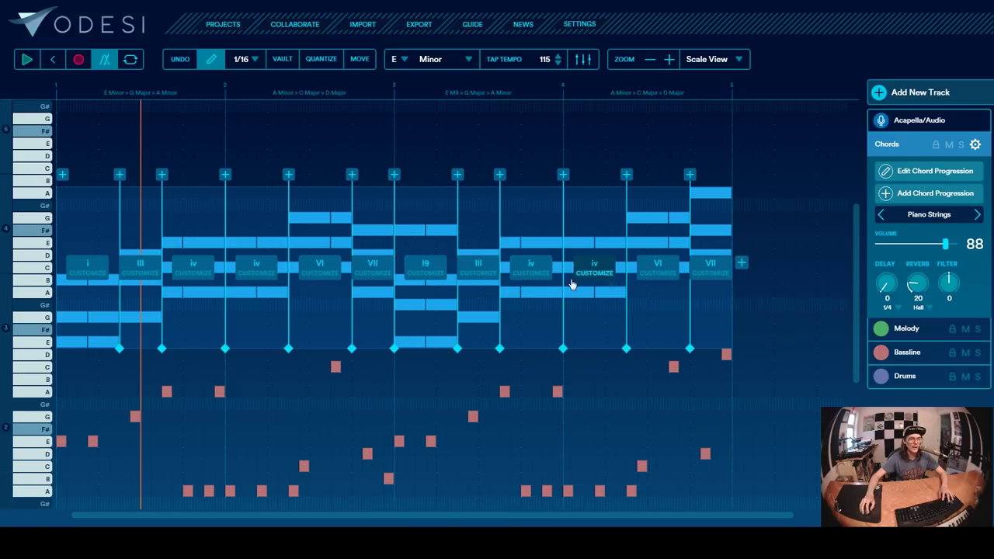
{"action": "left_click", "coordinate": [547, 278]}
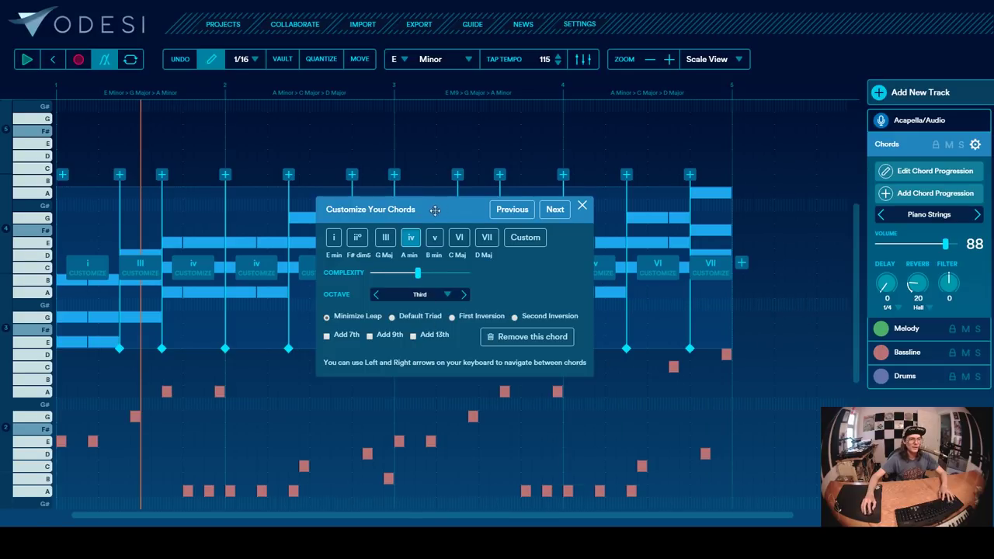
{"action": "left_click_drag", "start_coordinate": [440, 209], "coordinate": [241, 205]}
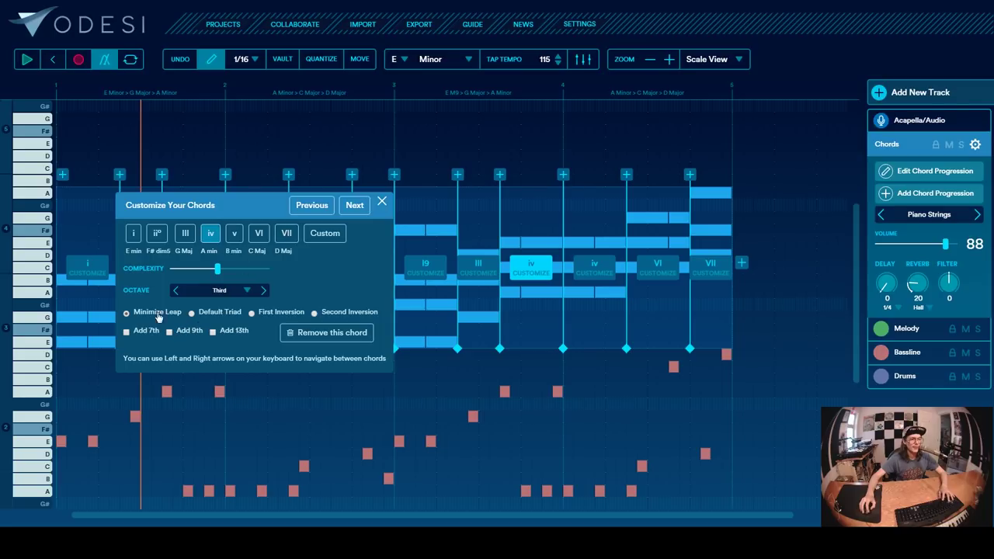
{"action": "left_click", "coordinate": [176, 291]}
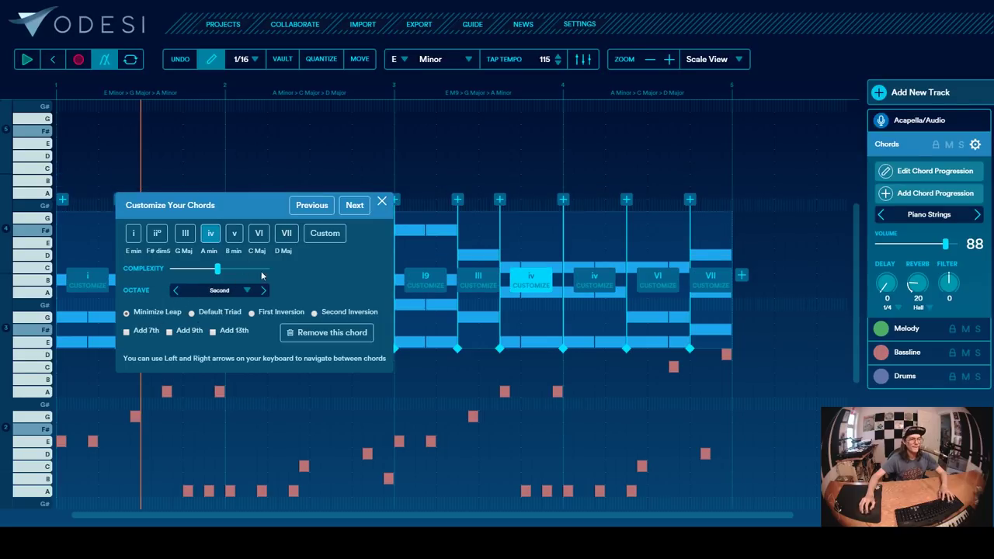
{"action": "left_click", "coordinate": [191, 314]}
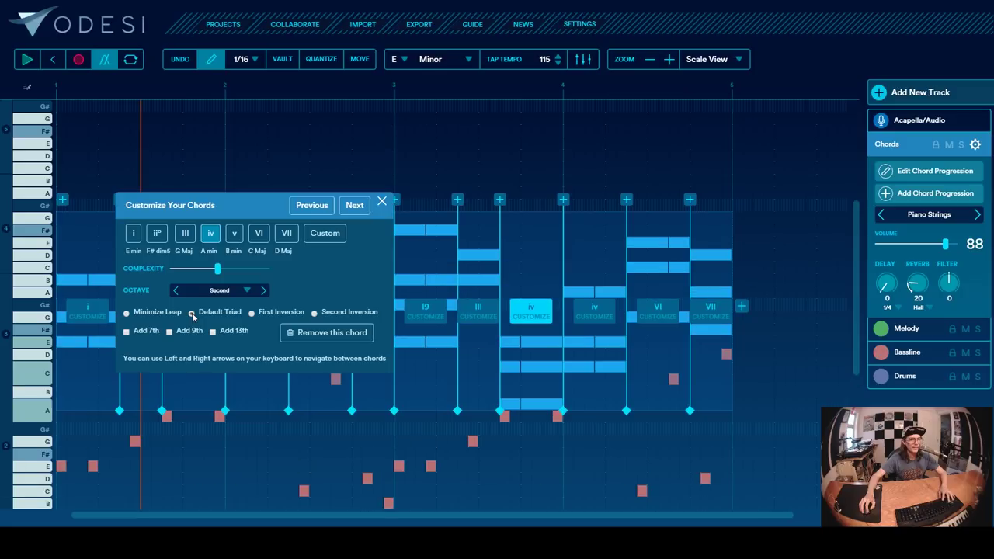
{"action": "left_click", "coordinate": [264, 292]}
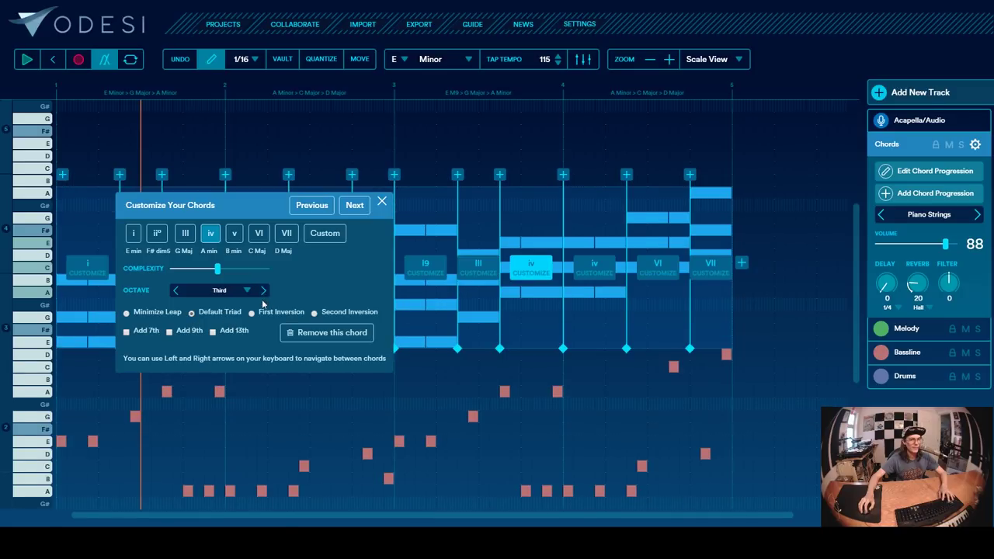
{"action": "left_click", "coordinate": [248, 310]}
{"action": "left_click", "coordinate": [175, 290]}
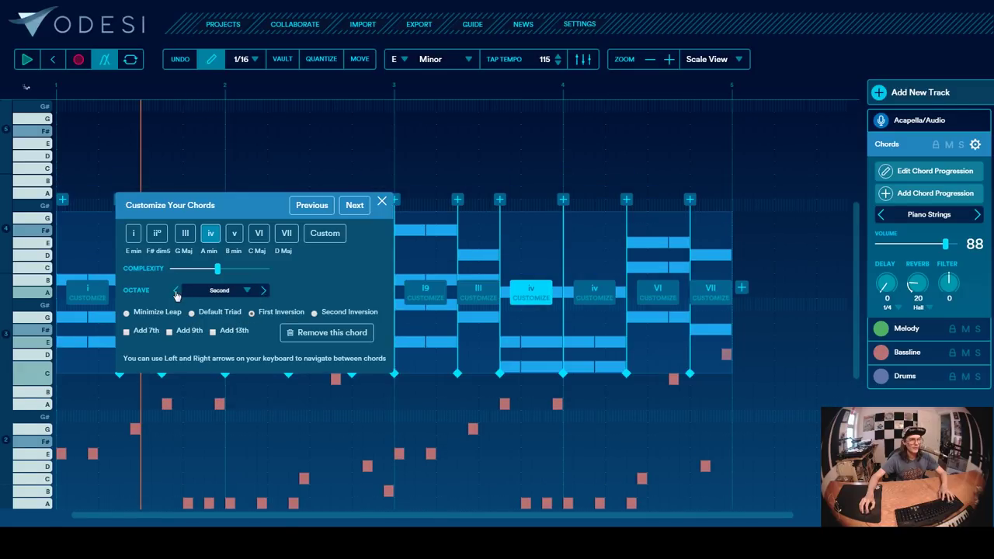
{"action": "left_click", "coordinate": [314, 313]}
{"action": "left_click", "coordinate": [381, 201]}
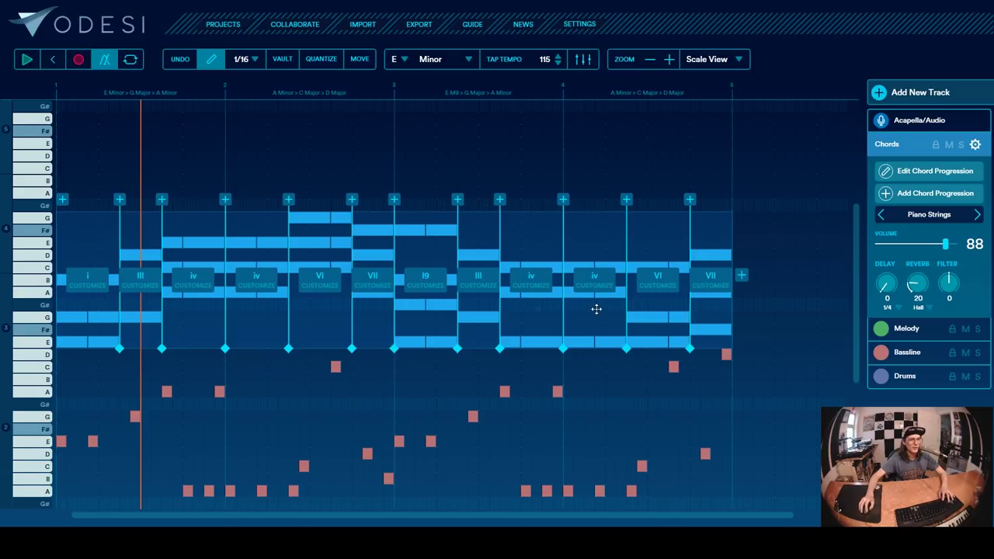
- Play the progression back from the start
{"action": "key", "text": "space"}
{"action": "left_click", "coordinate": [52, 59]}
{"action": "left_click", "coordinate": [53, 59]}
{"action": "key", "text": "space"}
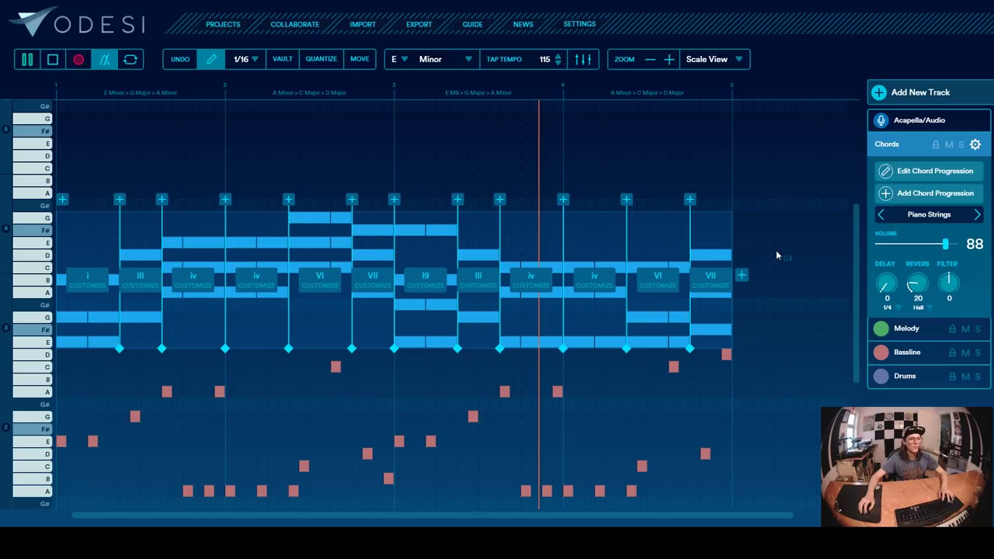
- Reset the bar 3 iv chord to a Default Triad in the third octave
{"action": "left_click", "coordinate": [540, 286]}
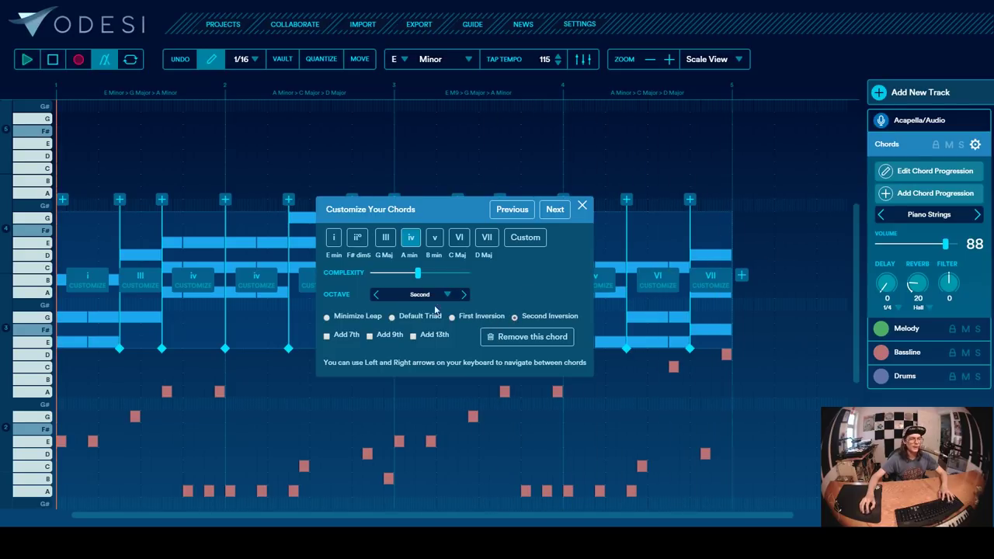
{"action": "left_click", "coordinate": [399, 320]}
{"action": "left_click", "coordinate": [463, 294]}
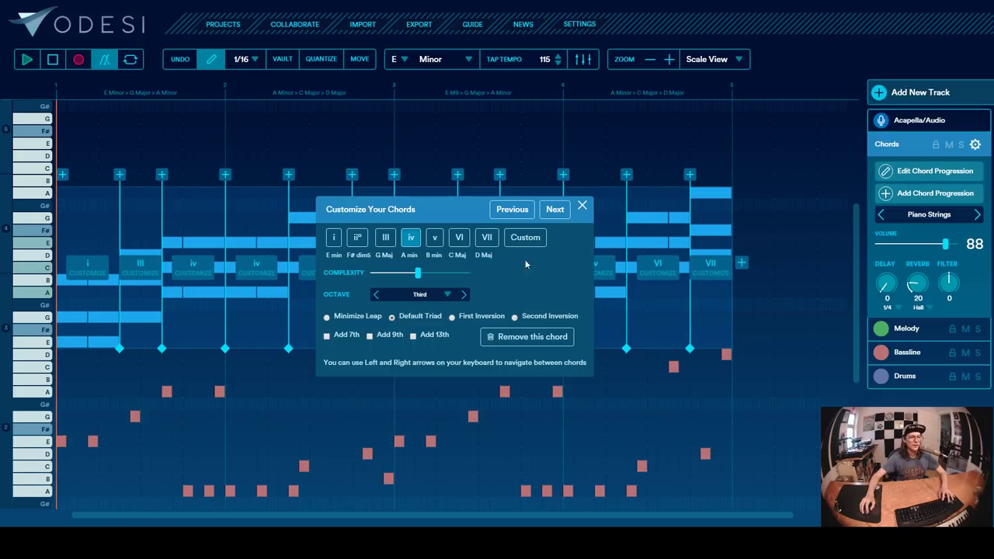
{"action": "left_click", "coordinate": [582, 209]}
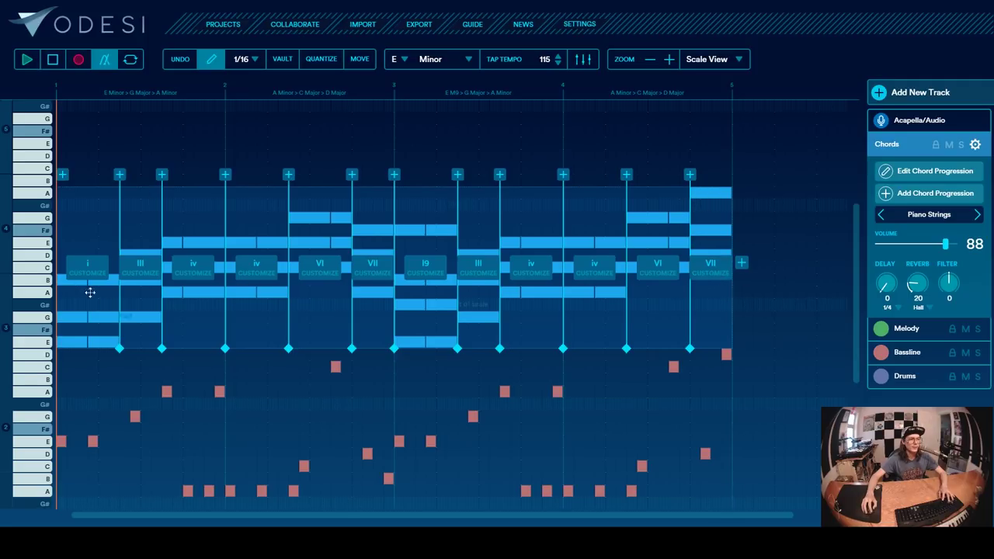
- Make the final VII chord a D major 9 in the second octave and play it back
{"action": "left_click", "coordinate": [713, 275]}
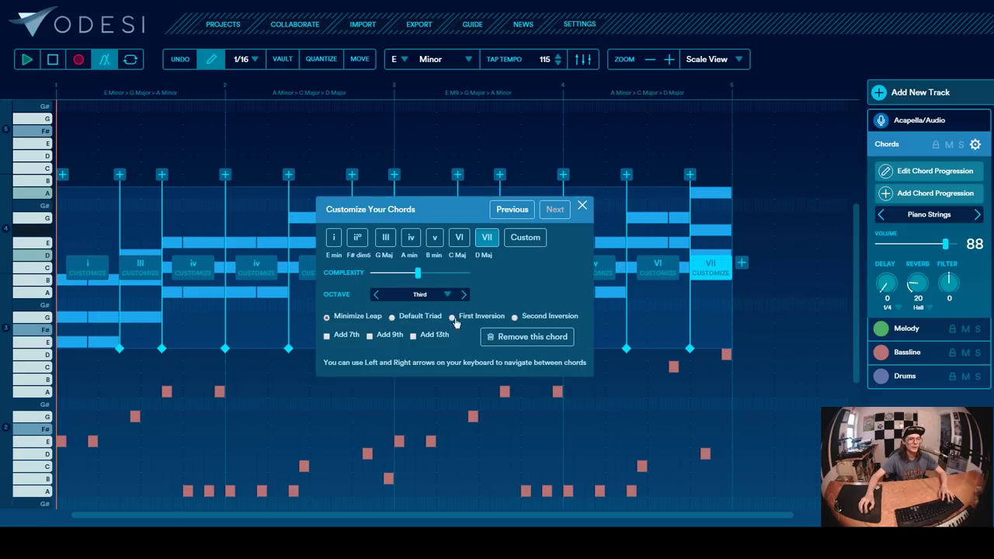
{"action": "left_click", "coordinate": [376, 294]}
{"action": "left_click", "coordinate": [452, 317]}
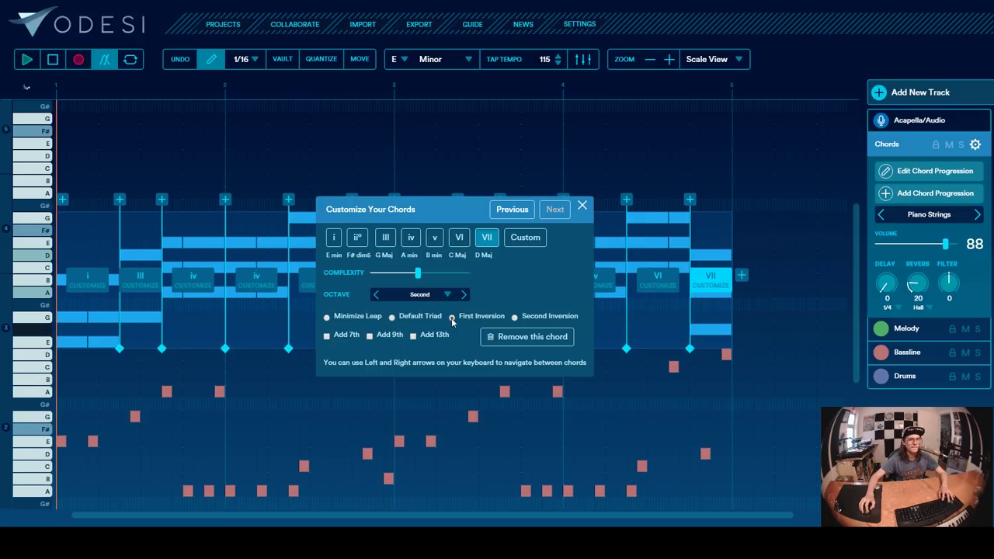
{"action": "left_click", "coordinate": [514, 318]}
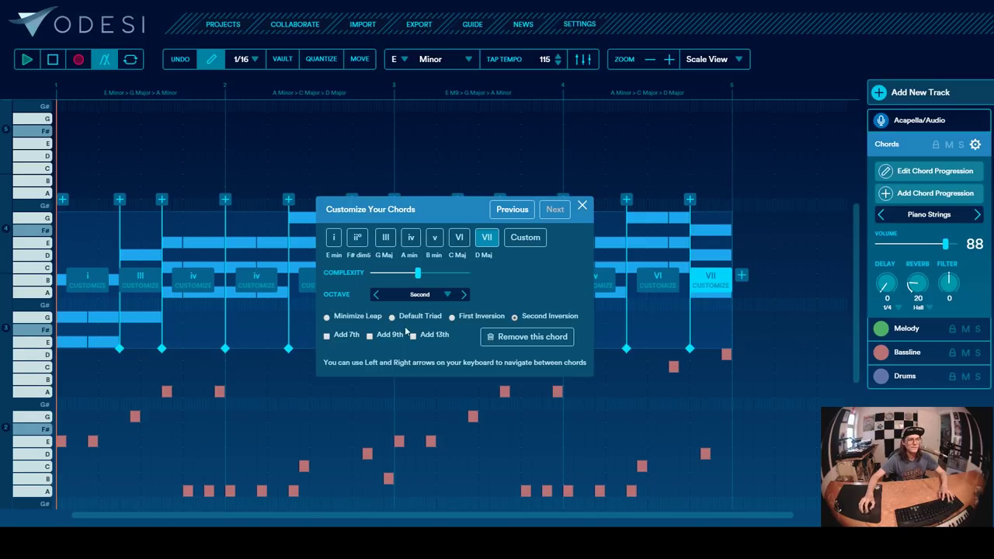
{"action": "left_click", "coordinate": [370, 336]}
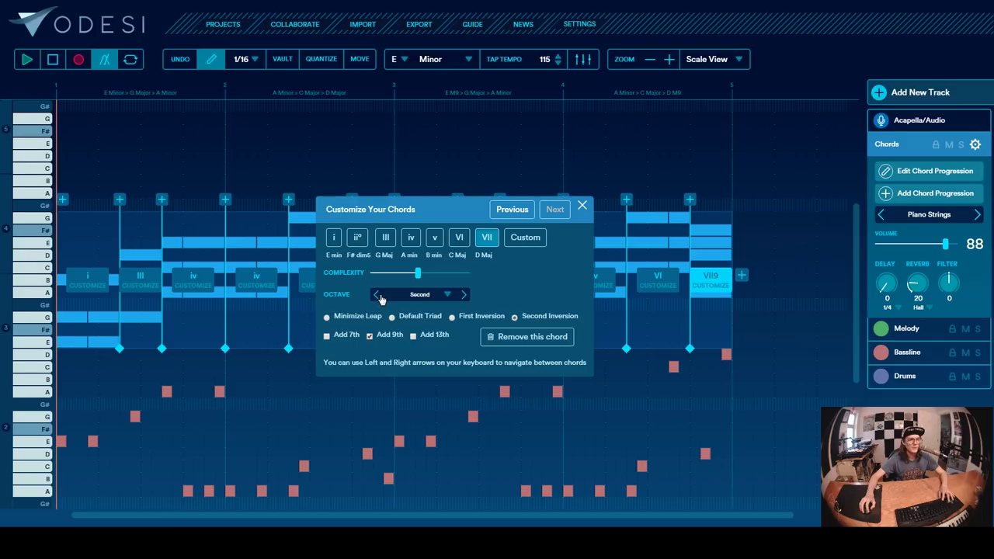
{"action": "left_click", "coordinate": [377, 295]}
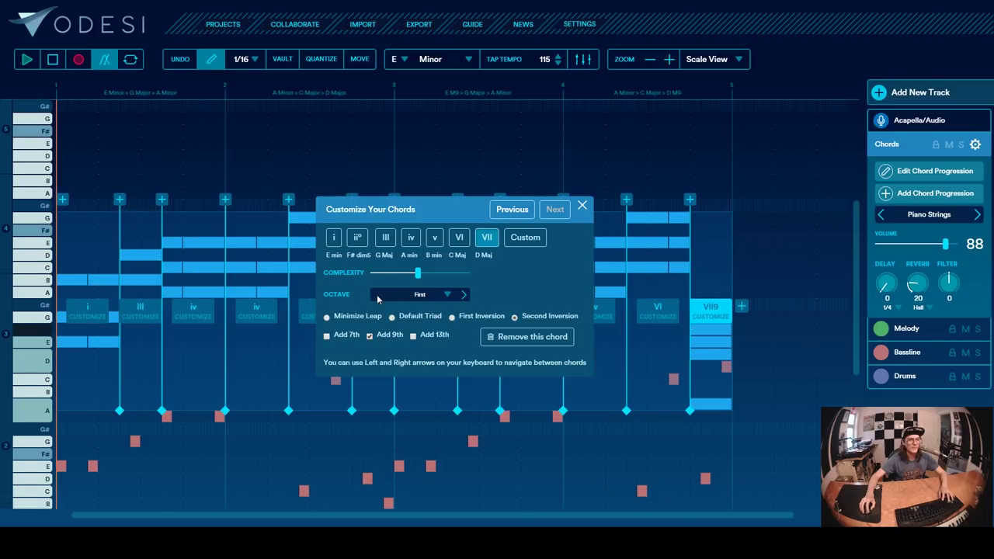
{"action": "left_click", "coordinate": [463, 296]}
{"action": "left_click", "coordinate": [452, 318]}
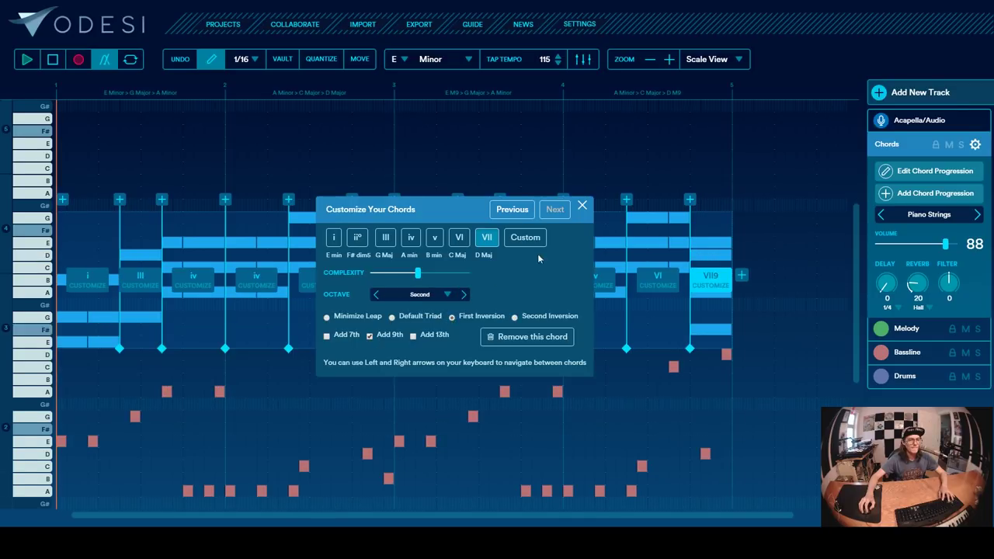
{"action": "left_click", "coordinate": [583, 206]}
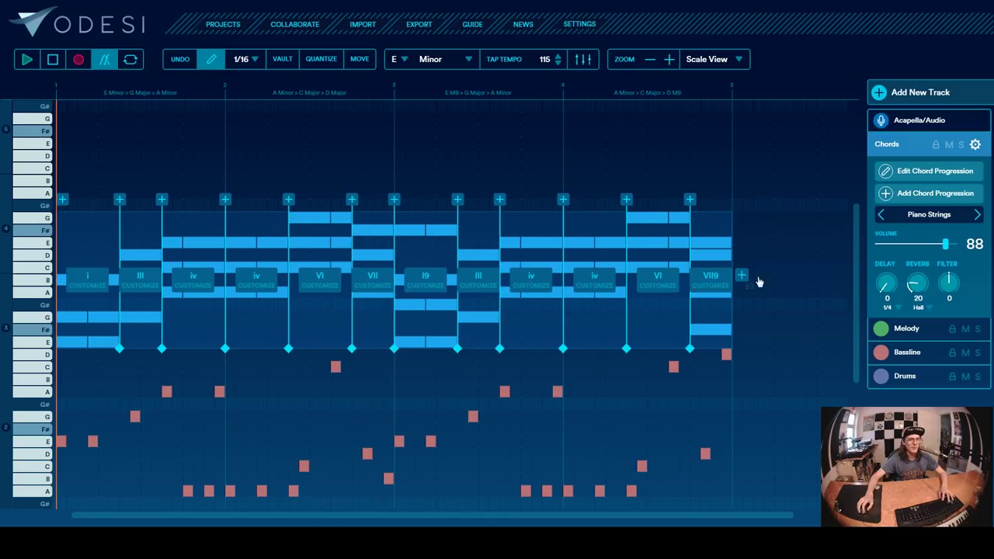
{"action": "key", "text": "space"}
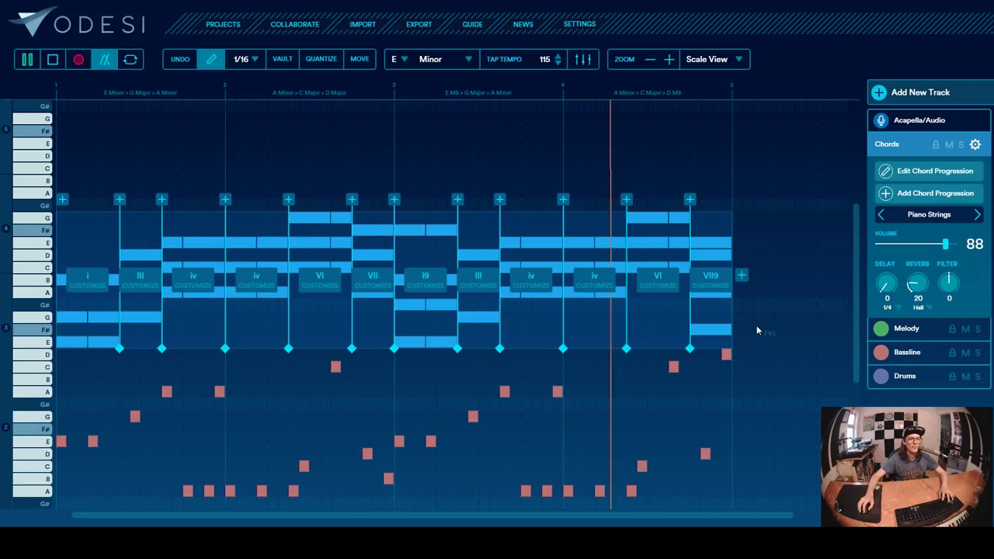
{"action": "key", "text": "space"}
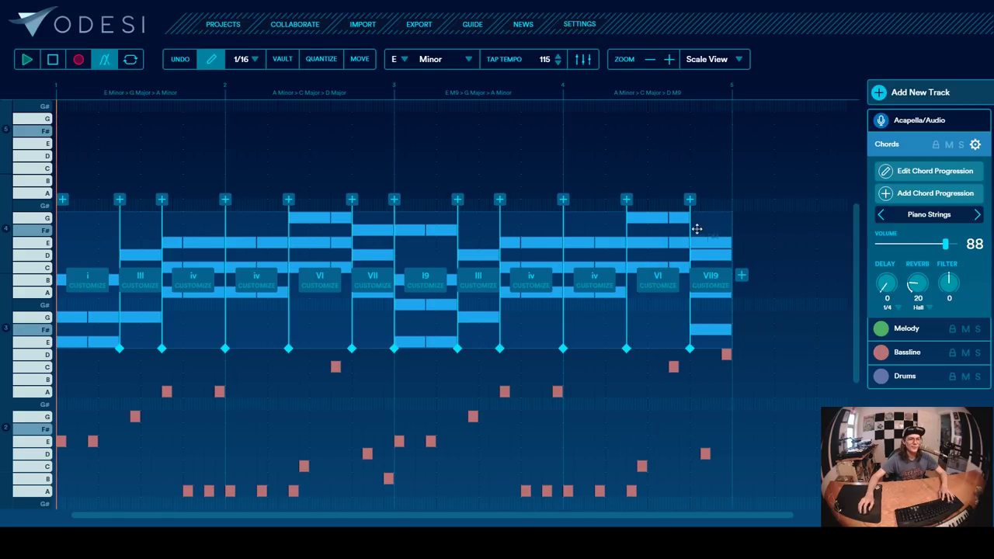
- Switch the VII9 (D M9) chord to second inversion and play the progression's end
{"action": "left_click", "coordinate": [718, 284]}
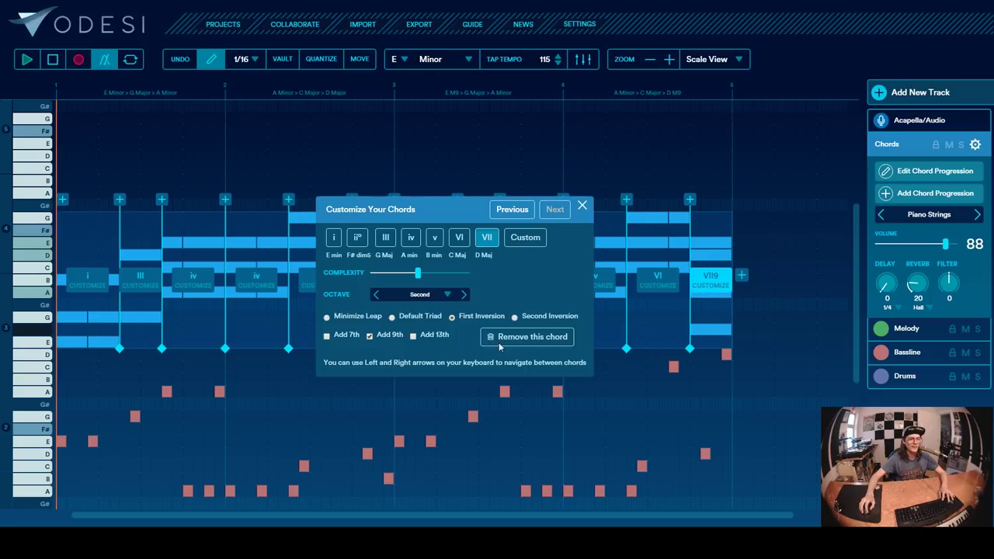
{"action": "left_click", "coordinate": [514, 318]}
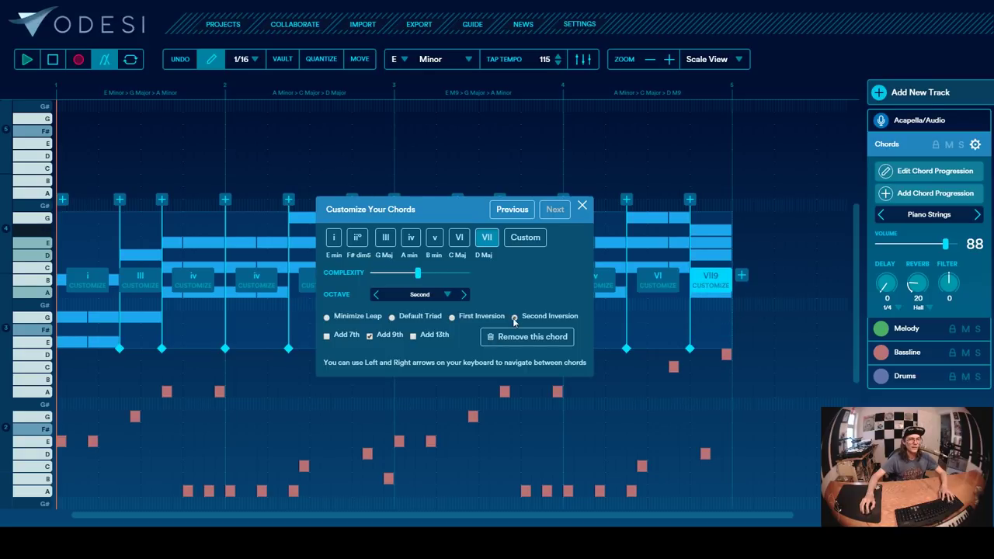
{"action": "left_click", "coordinate": [583, 205]}
{"action": "left_click", "coordinate": [475, 85]}
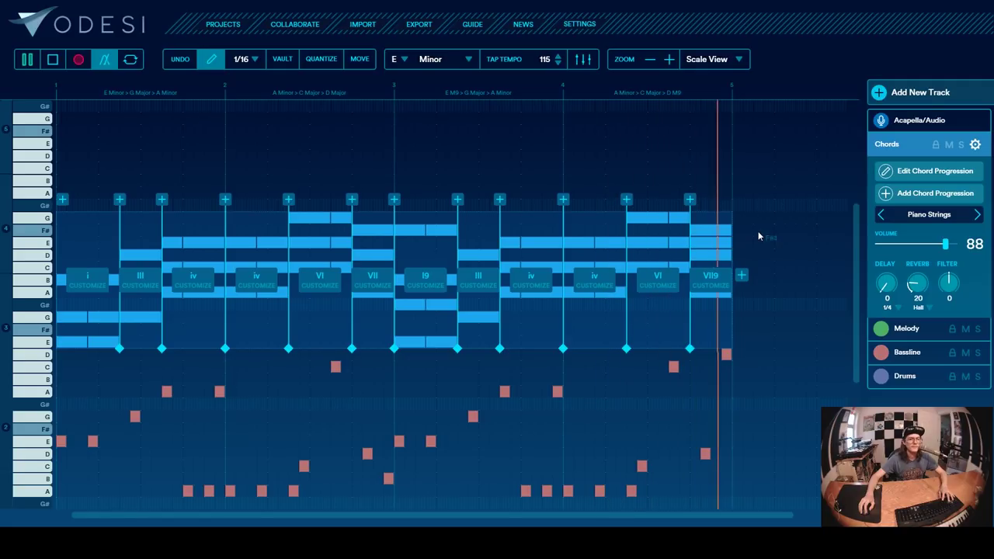
- Voice the opening i (E minor) chord in first inversion and play the progression
{"action": "left_click", "coordinate": [89, 285]}
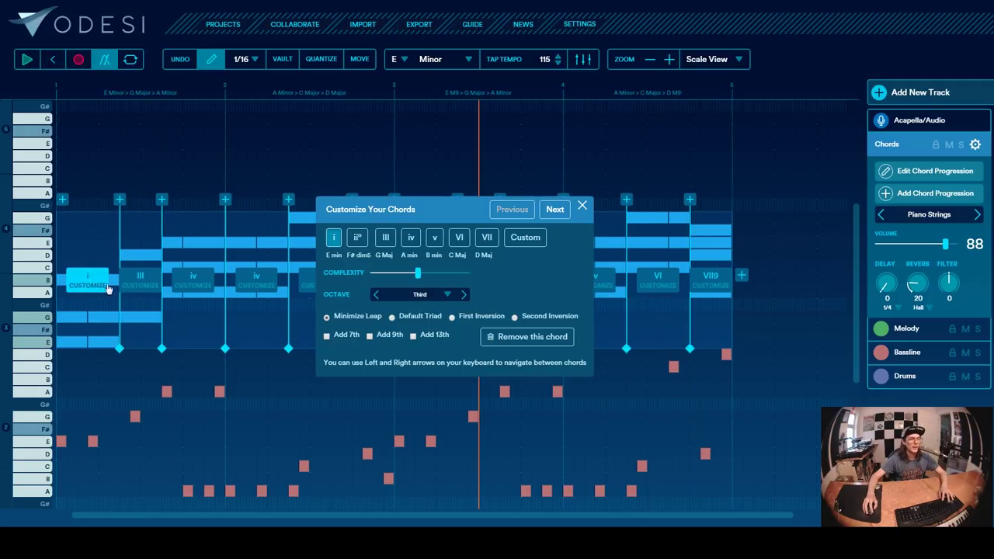
{"action": "left_click", "coordinate": [393, 317]}
{"action": "left_click", "coordinate": [452, 318]}
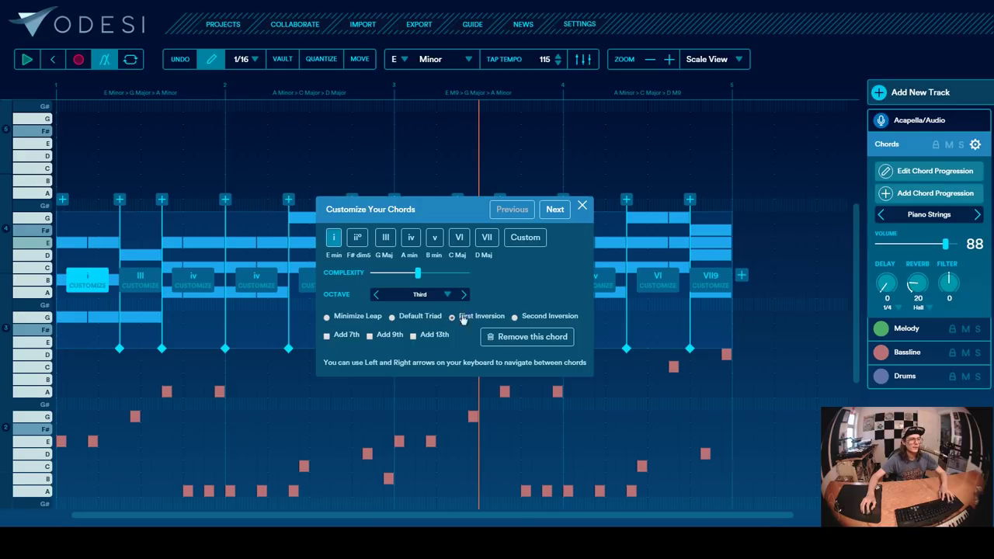
{"action": "key", "text": "space"}
{"action": "left_click", "coordinate": [583, 207]}
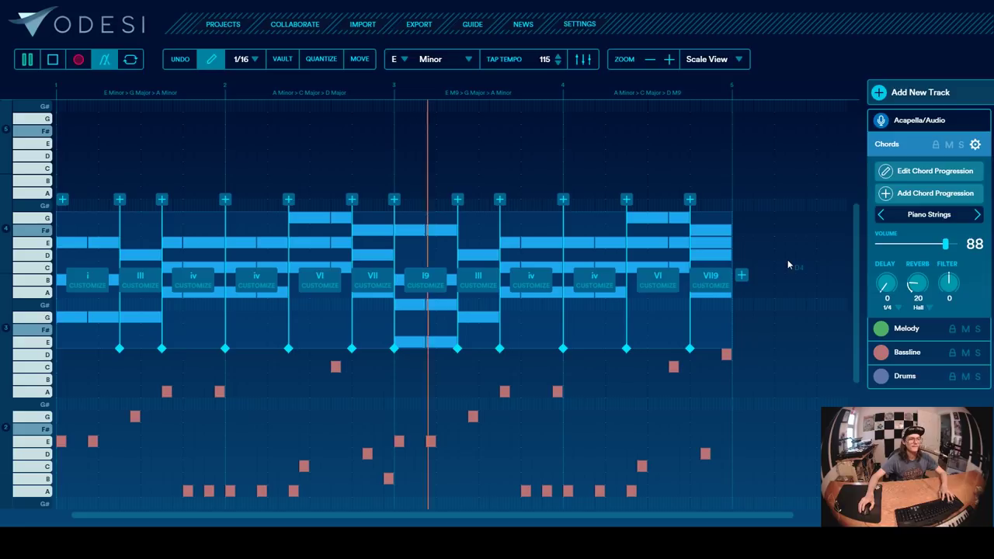
- Voice the bar-3 I9 (E major 9) chord in first inversion and replay from bar 2
{"action": "key", "text": "space"}
{"action": "left_click", "coordinate": [433, 285]}
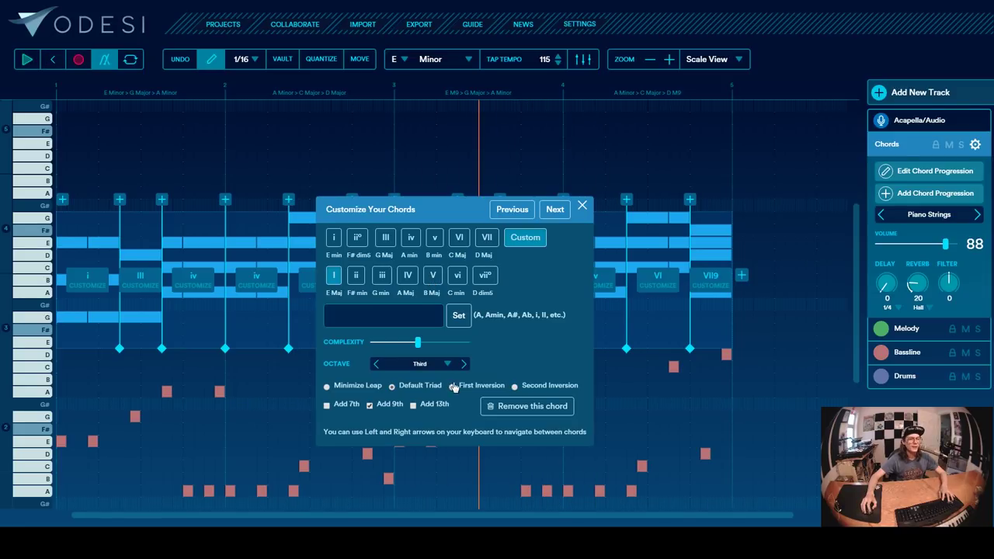
{"action": "left_click_drag", "start_coordinate": [446, 222], "coordinate": [791, 256]}
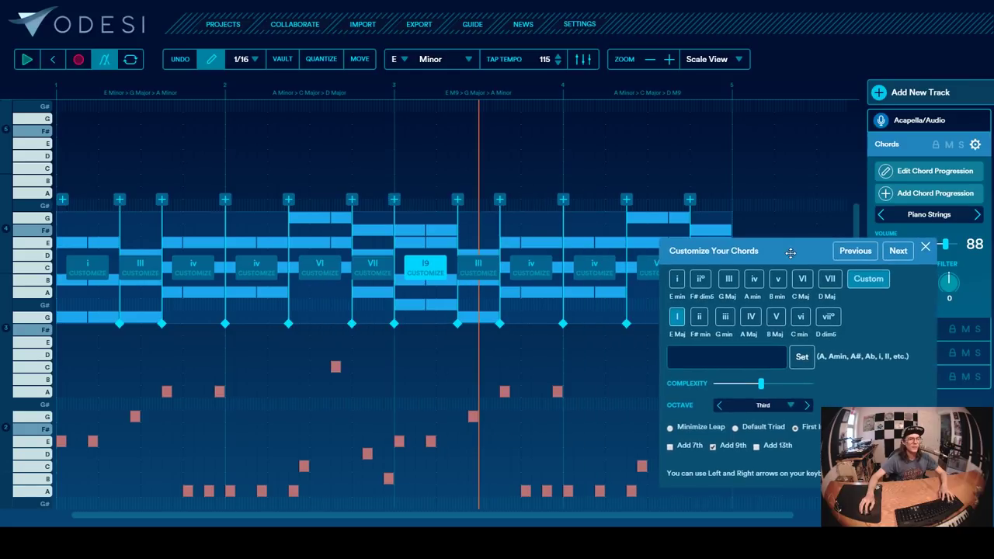
{"action": "left_click", "coordinate": [738, 428]}
{"action": "left_click", "coordinate": [799, 428]}
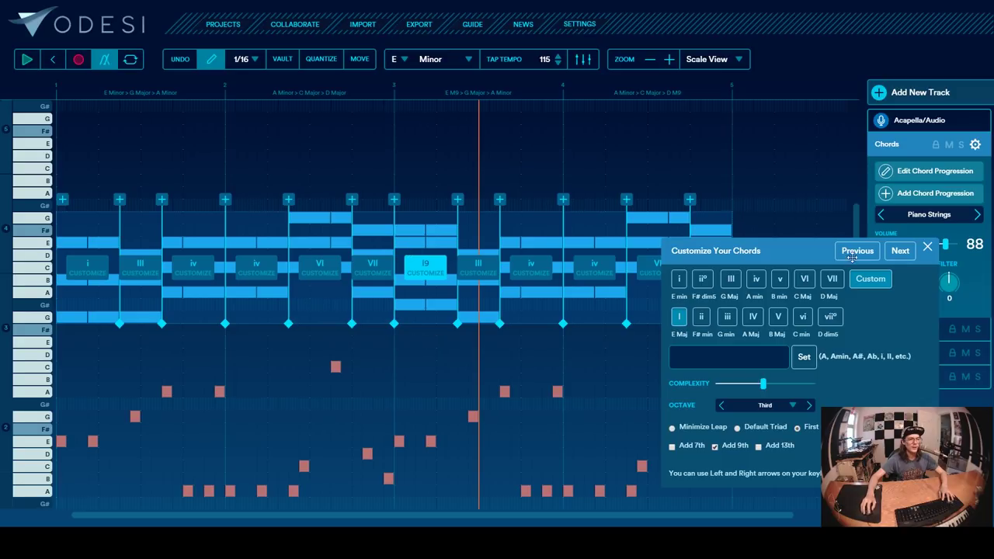
{"action": "left_click", "coordinate": [927, 247]}
{"action": "left_click", "coordinate": [249, 102]}
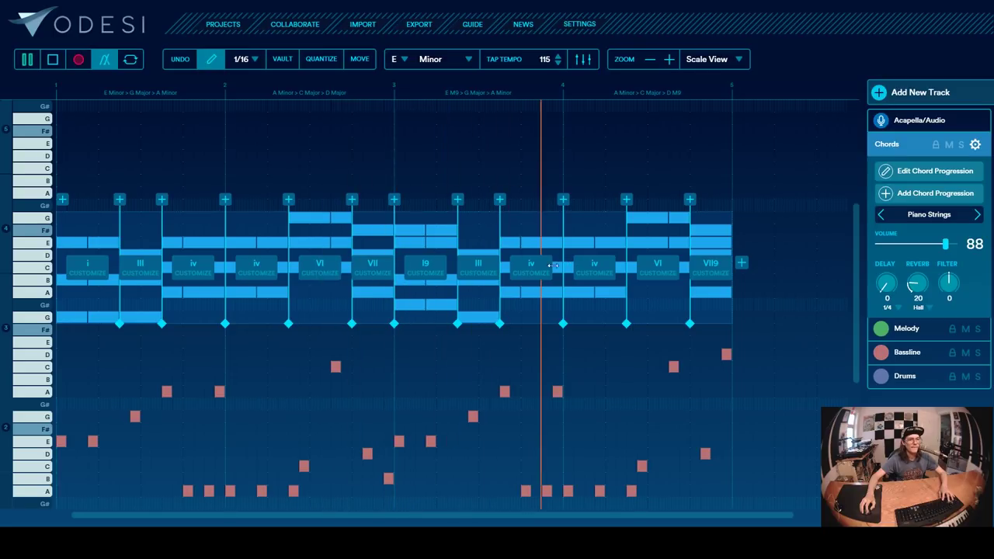
- Stop playback and voice the G major III chord in first inversion
{"action": "key", "text": "space"}
{"action": "left_click", "coordinate": [475, 276]}
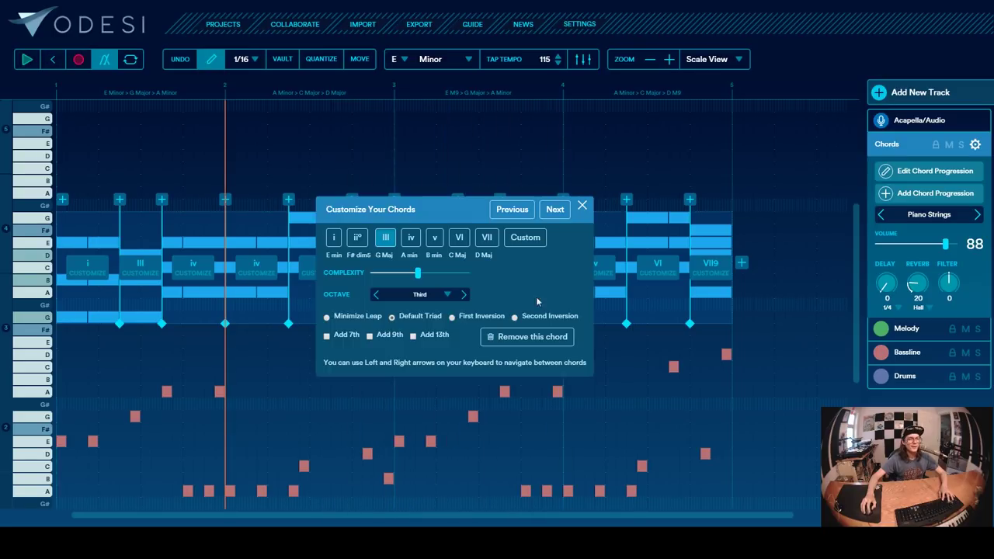
{"action": "left_click", "coordinate": [472, 319]}
{"action": "left_click_drag", "start_coordinate": [456, 215], "coordinate": [706, 365]}
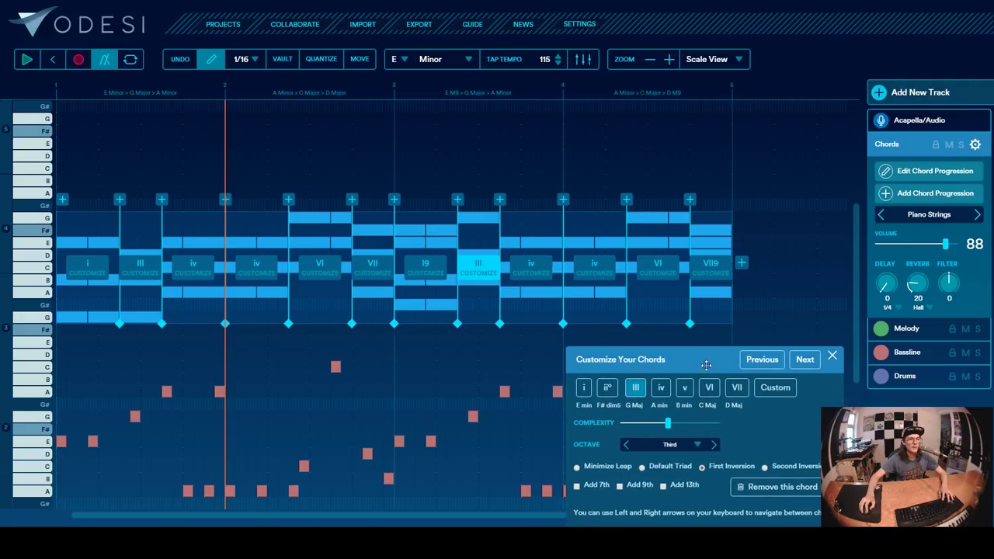
- Try a 7th and other octaves on the III chord, leaving it without a 7th in the third octave
{"action": "left_click", "coordinate": [577, 487]}
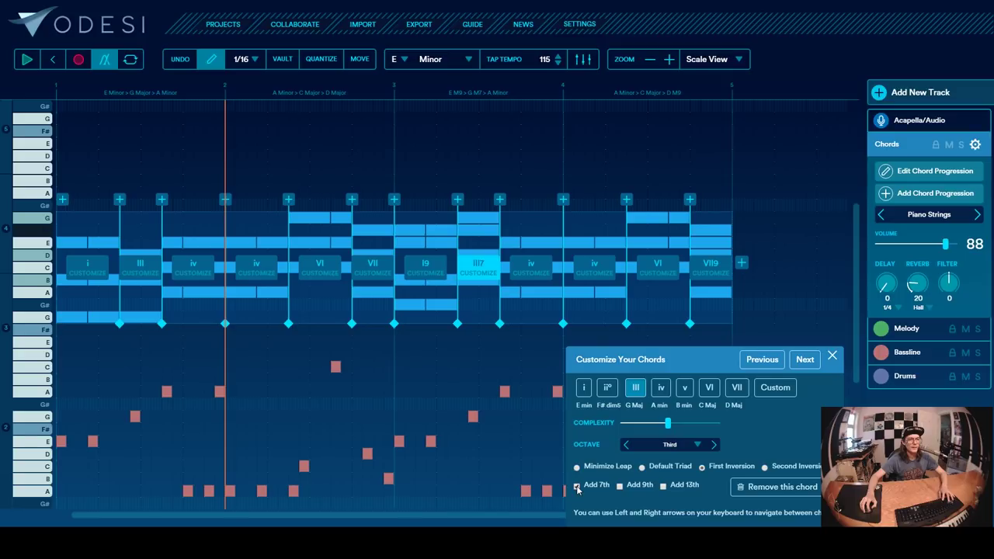
{"action": "left_click", "coordinate": [577, 487]}
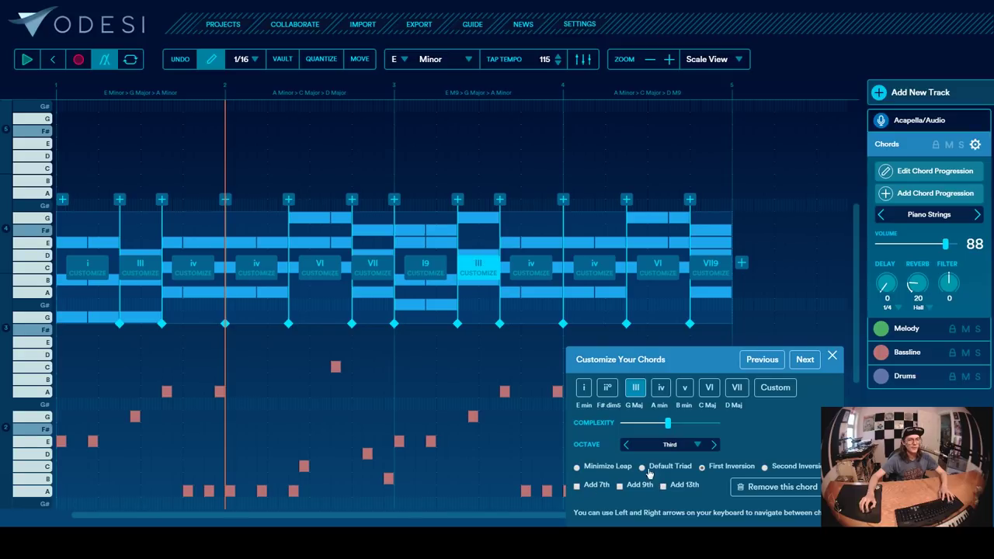
{"action": "left_click", "coordinate": [715, 448]}
{"action": "left_click", "coordinate": [628, 448]}
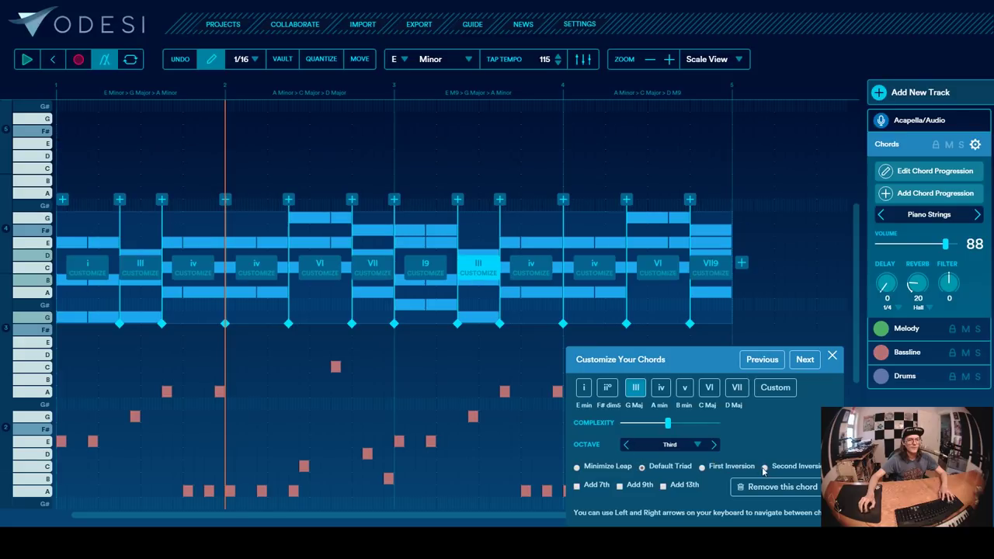
{"action": "left_click", "coordinate": [628, 447]}
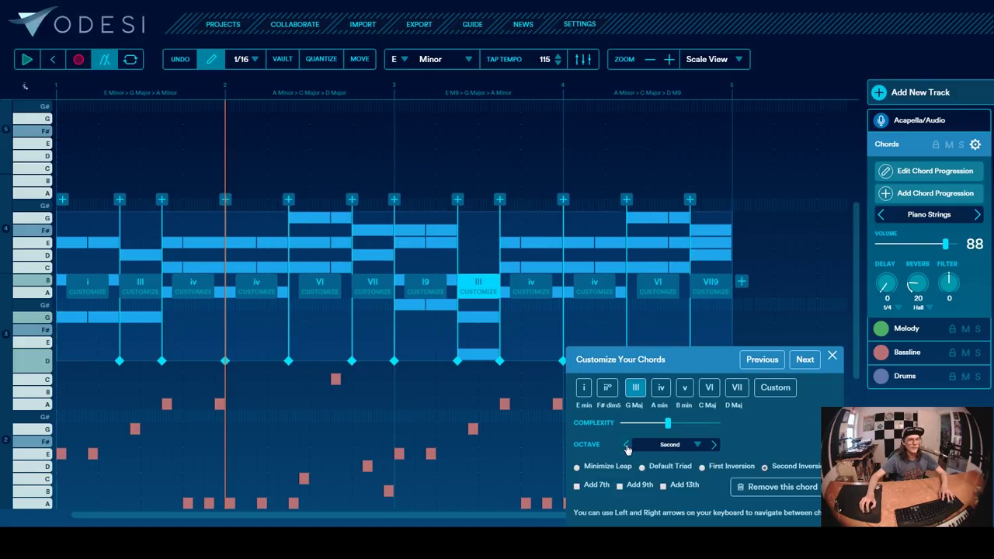
{"action": "left_click", "coordinate": [714, 445]}
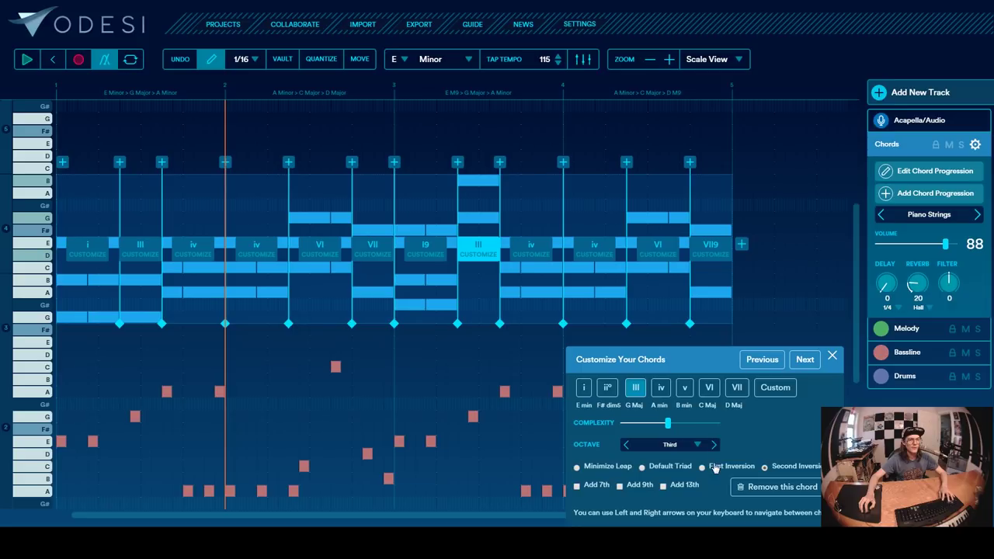
{"action": "left_click", "coordinate": [702, 467]}
{"action": "left_click", "coordinate": [626, 445]}
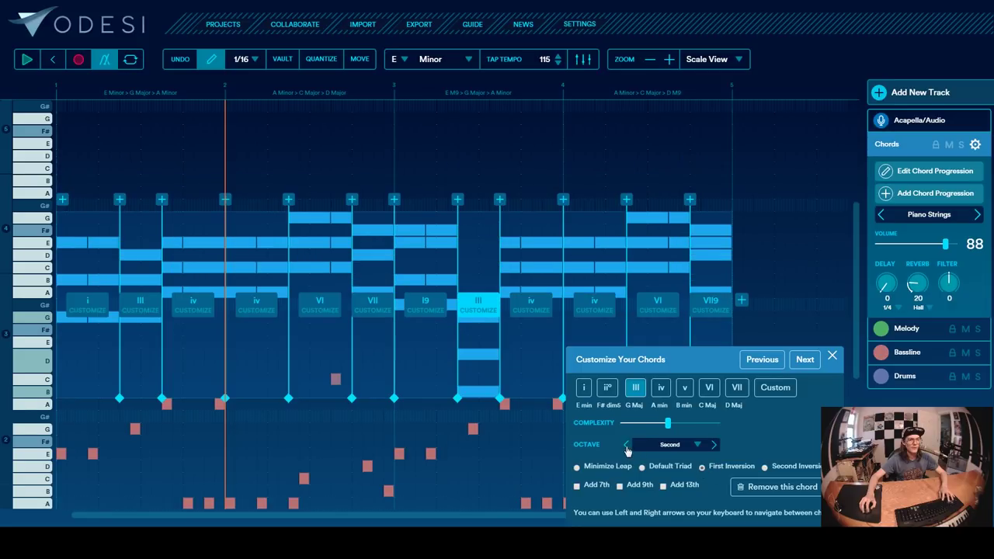
{"action": "left_click", "coordinate": [714, 445]}
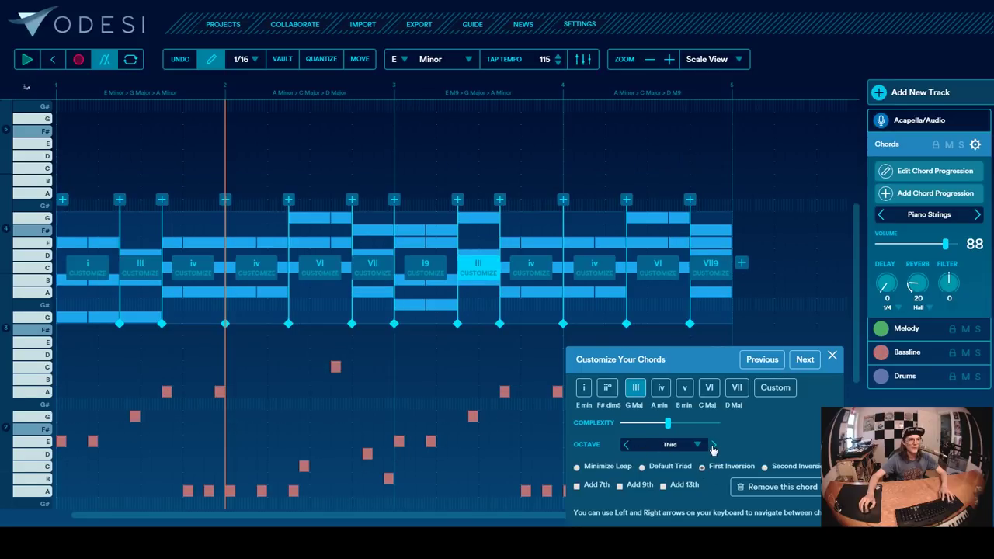
- Voice the A minor iv chord as second inversion in the second octave and play it back
{"action": "left_click", "coordinate": [539, 276]}
{"action": "left_click_drag", "start_coordinate": [451, 216], "coordinate": [236, 247]}
{"action": "left_click", "coordinate": [237, 351]}
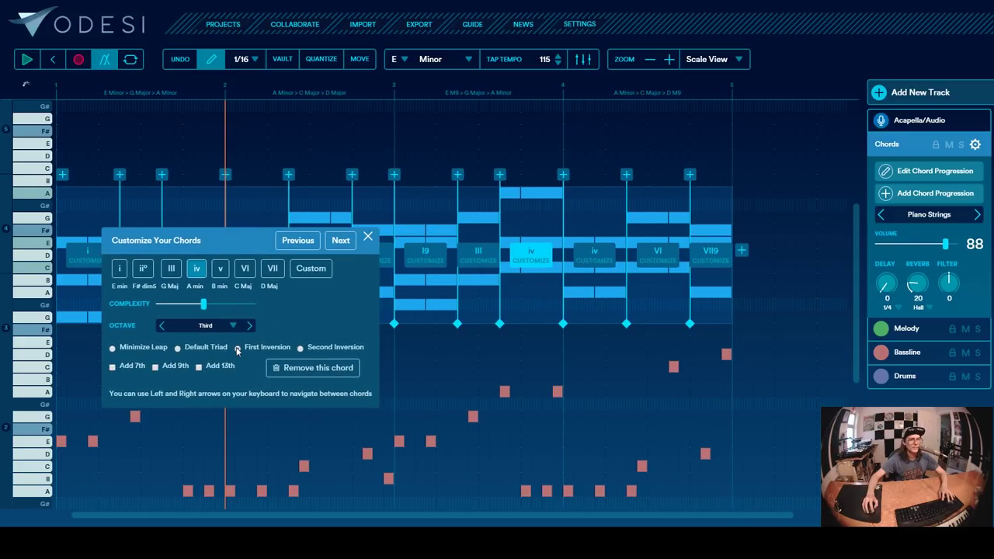
{"action": "left_click", "coordinate": [163, 326]}
{"action": "left_click", "coordinate": [299, 349]}
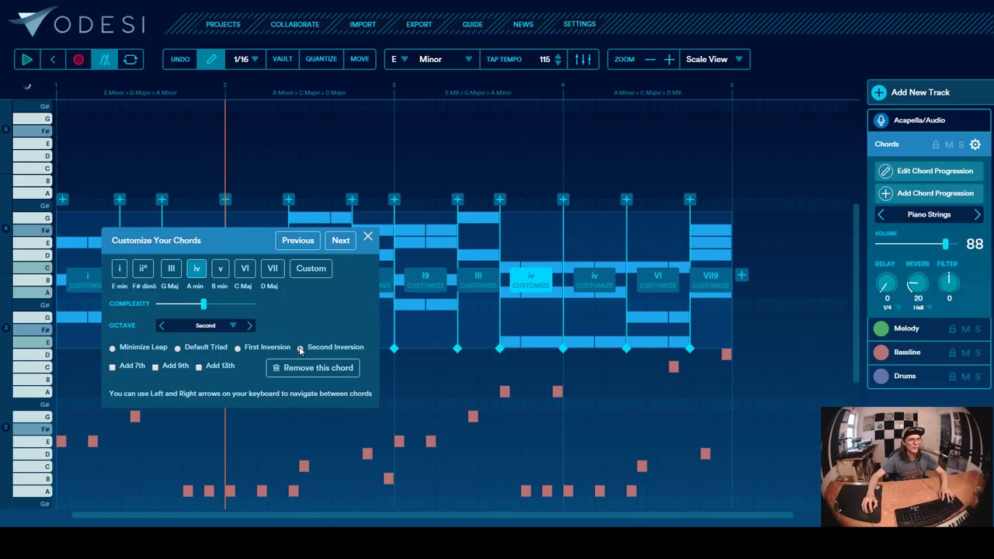
{"action": "left_click", "coordinate": [155, 367]}
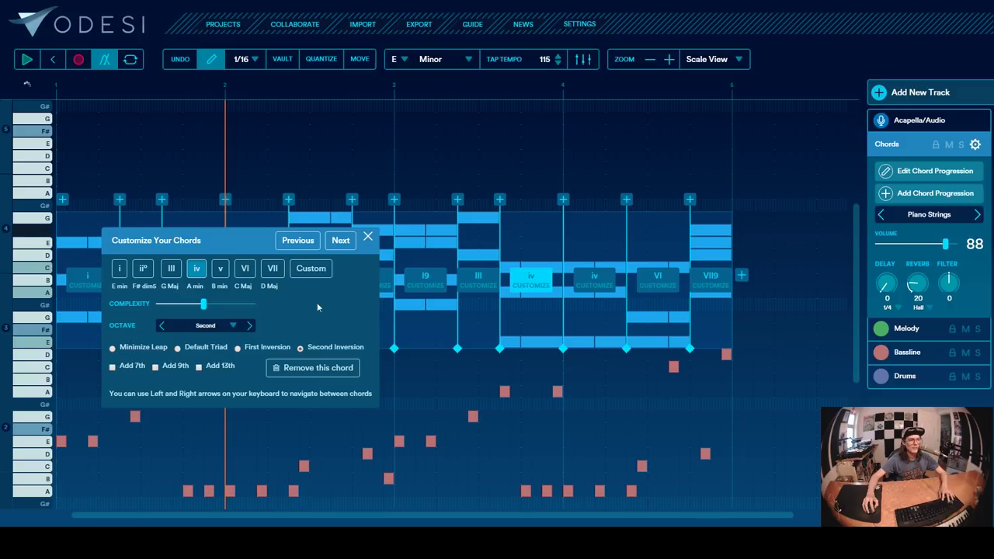
{"action": "left_click", "coordinate": [274, 87]}
{"action": "key", "text": "space"}
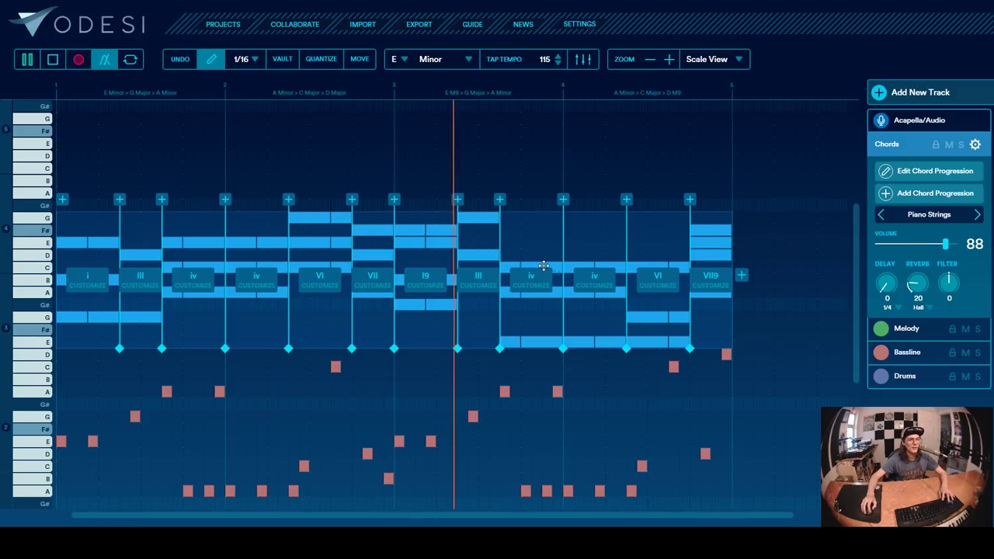
{"action": "key", "text": "space"}
{"action": "left_click", "coordinate": [477, 283]}
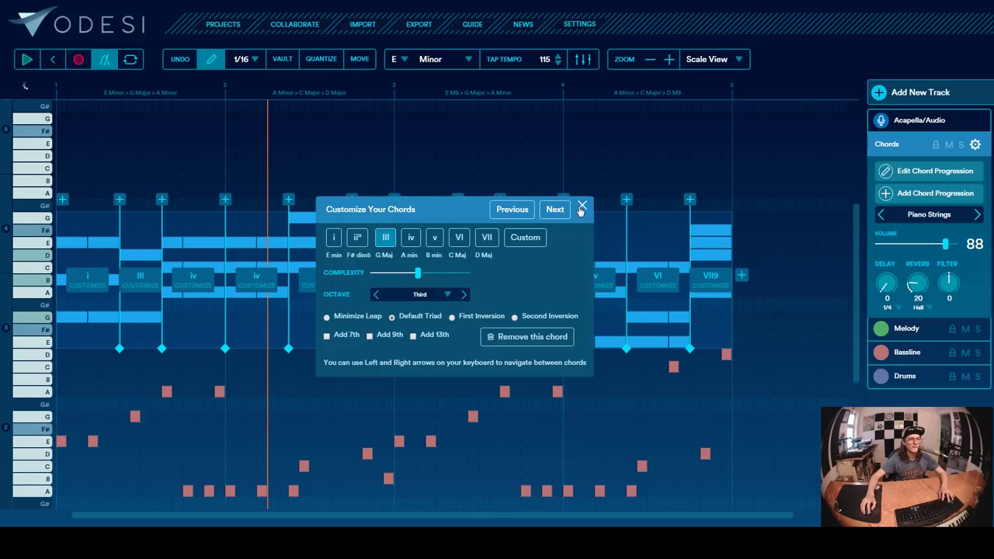
{"action": "left_click", "coordinate": [583, 206]}
{"action": "left_click", "coordinate": [531, 280]}
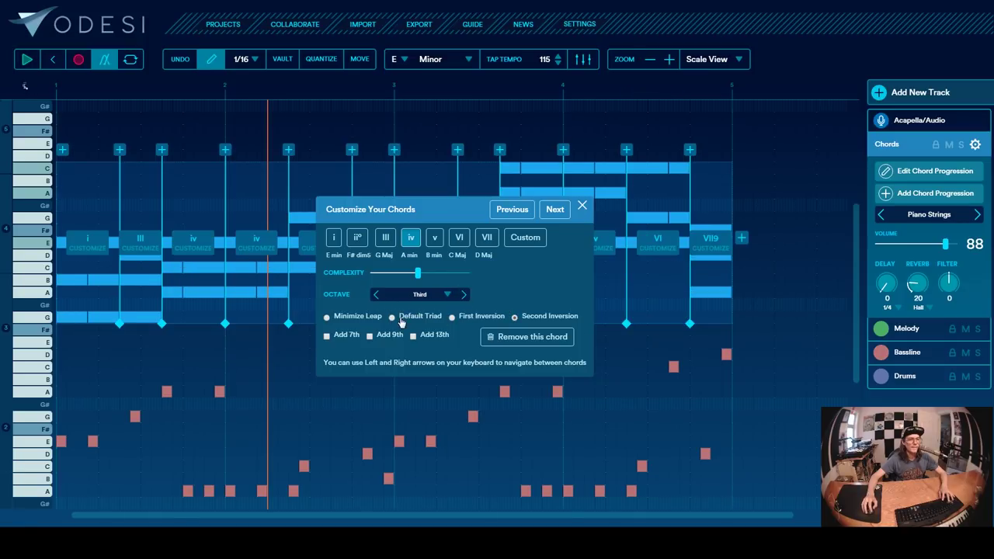
{"action": "left_click", "coordinate": [583, 206]}
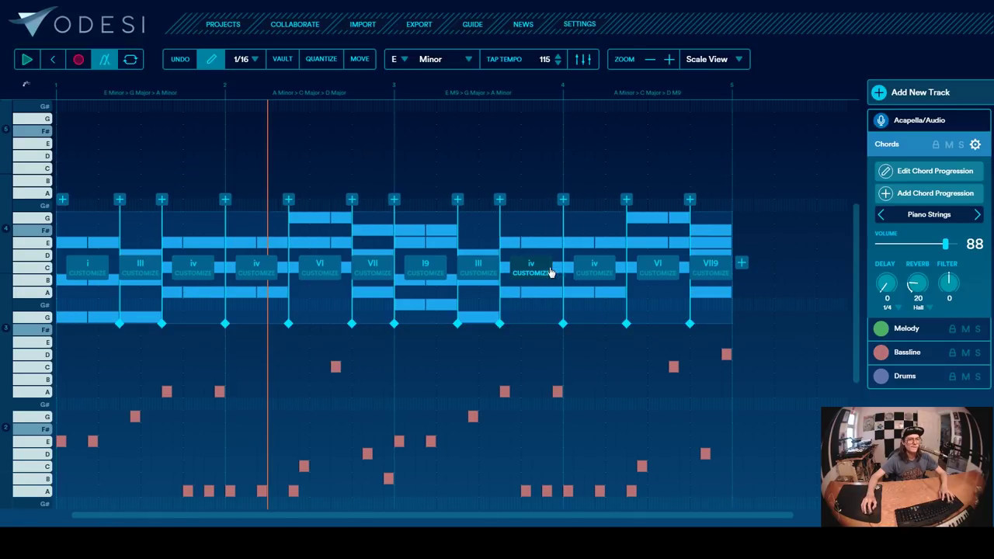
{"action": "key", "text": "space"}
{"action": "left_click", "coordinate": [52, 66]}
{"action": "key", "text": "space"}
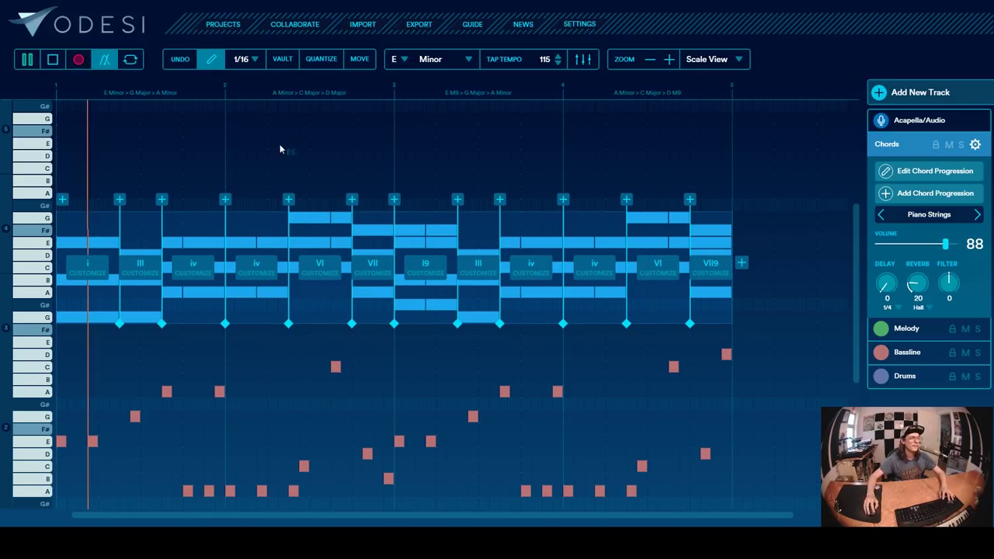
- Make the C major VI chord a 7th chord in second inversion, second octave
{"action": "left_click", "coordinate": [659, 270]}
{"action": "left_click", "coordinate": [659, 271]}
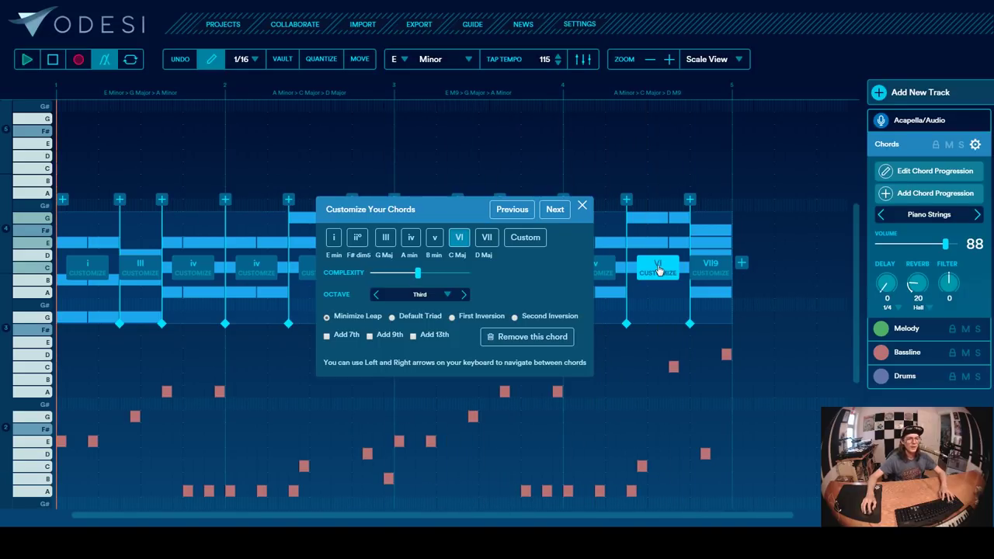
{"action": "left_click", "coordinate": [327, 336]}
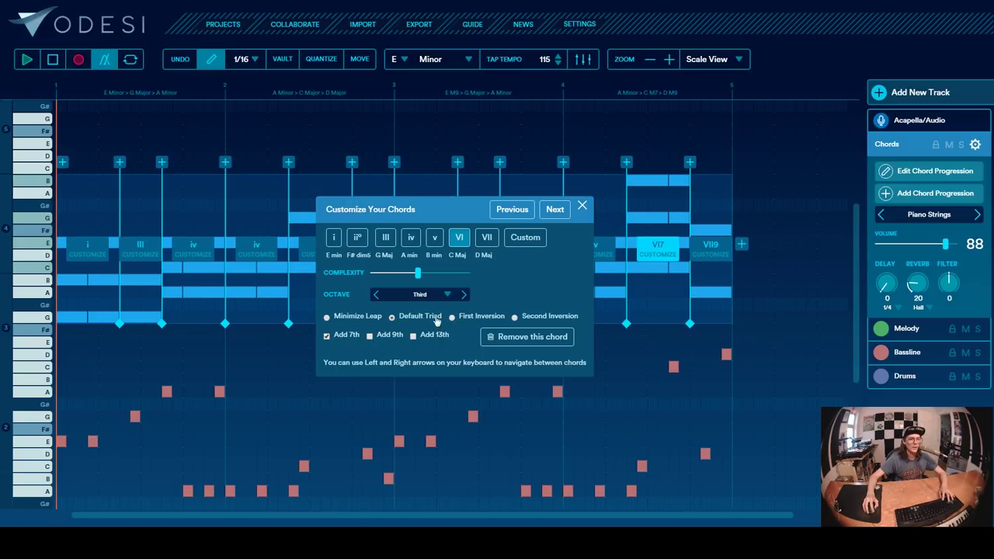
{"action": "left_click", "coordinate": [376, 295]}
{"action": "left_click", "coordinate": [453, 317]}
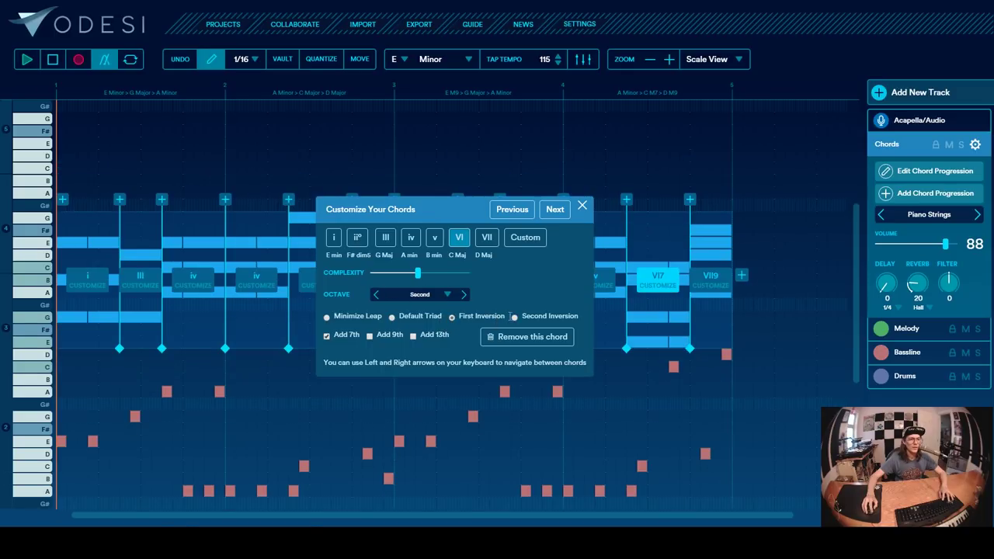
{"action": "left_click", "coordinate": [515, 317]}
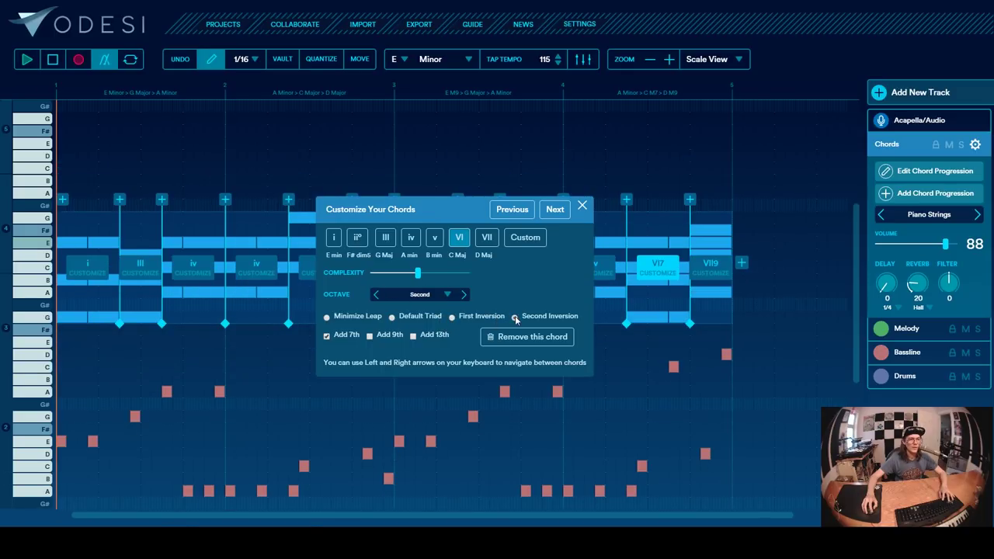
{"action": "left_click", "coordinate": [582, 208]}
- Replace the 7th with a 9th, voicing VI9 in second inversion, second octave, and play
{"action": "left_click", "coordinate": [659, 269]}
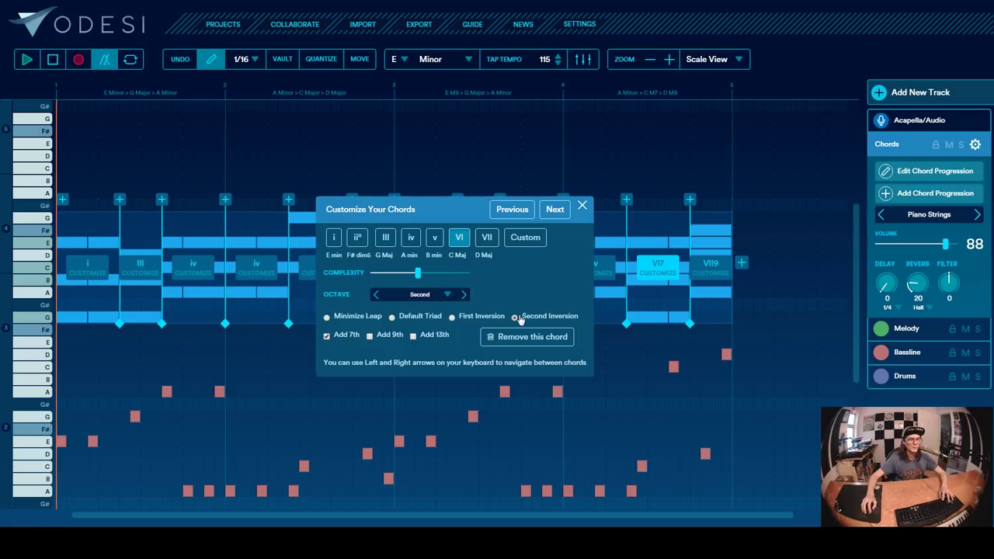
{"action": "left_click", "coordinate": [462, 295]}
{"action": "left_click", "coordinate": [453, 318]}
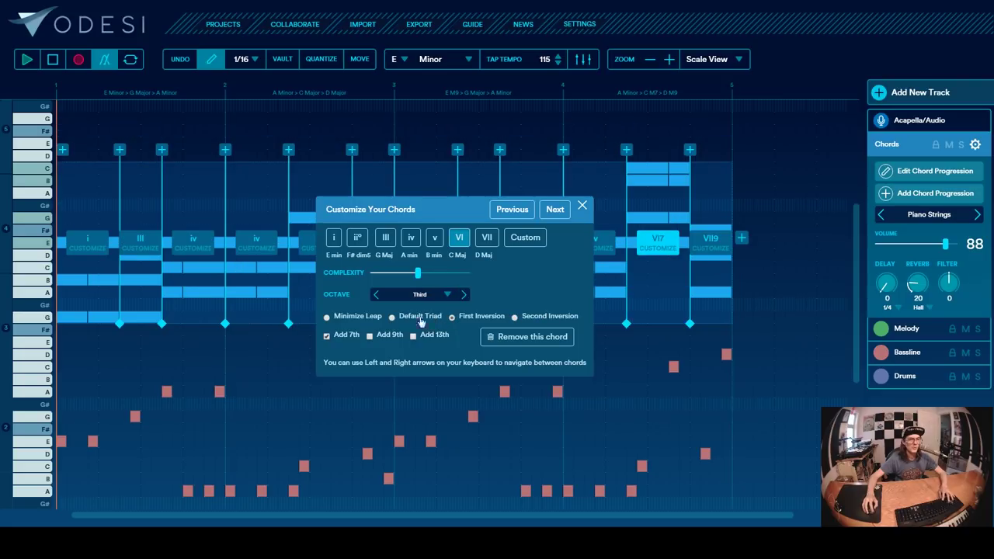
{"action": "left_click", "coordinate": [392, 317]}
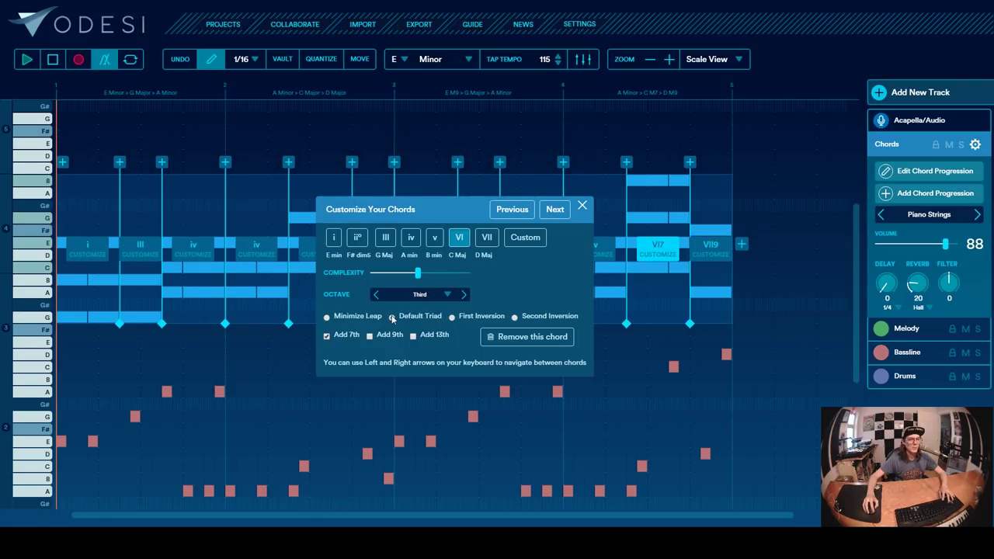
{"action": "left_click", "coordinate": [327, 318]}
{"action": "left_click", "coordinate": [371, 336]}
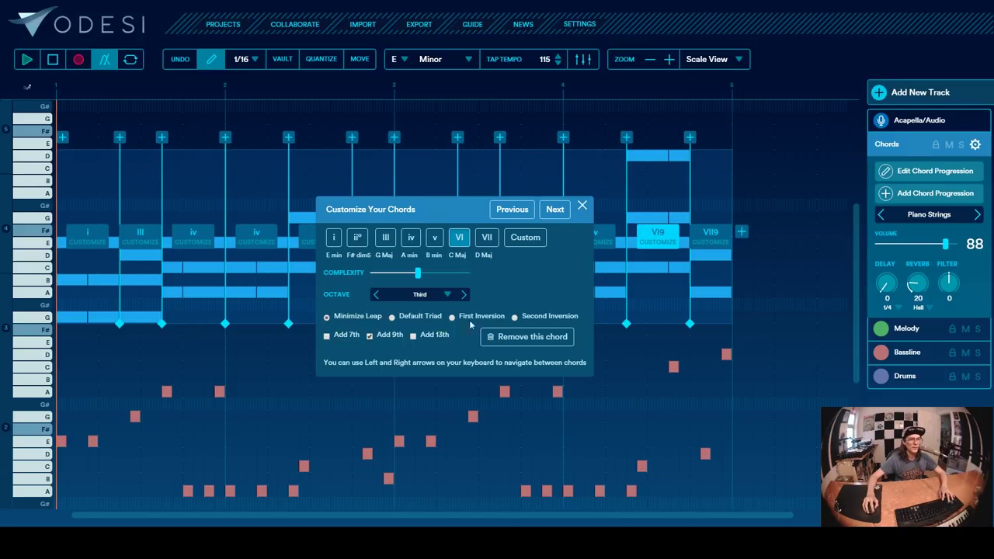
{"action": "left_click", "coordinate": [515, 317]}
{"action": "left_click", "coordinate": [464, 295]}
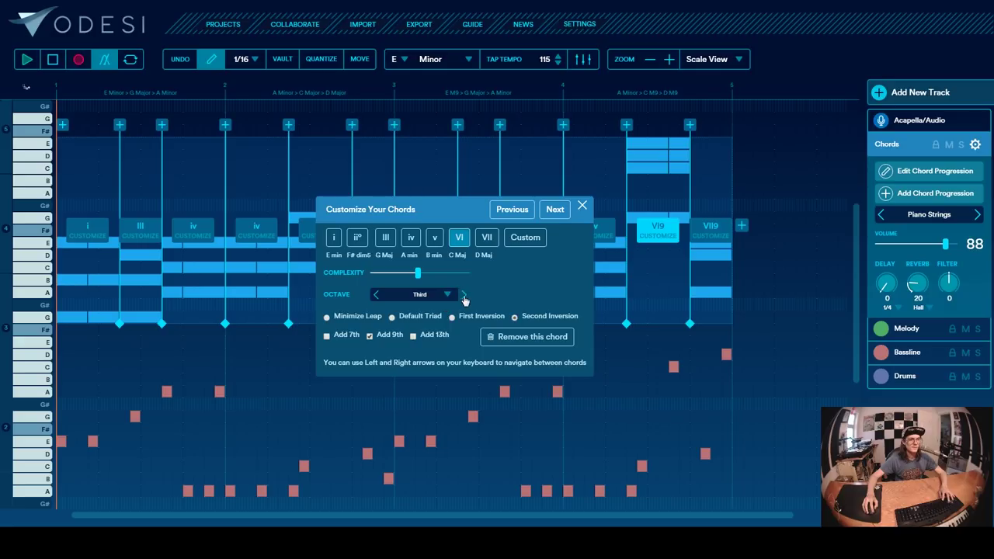
{"action": "left_click", "coordinate": [377, 295]}
{"action": "left_click", "coordinate": [377, 295]}
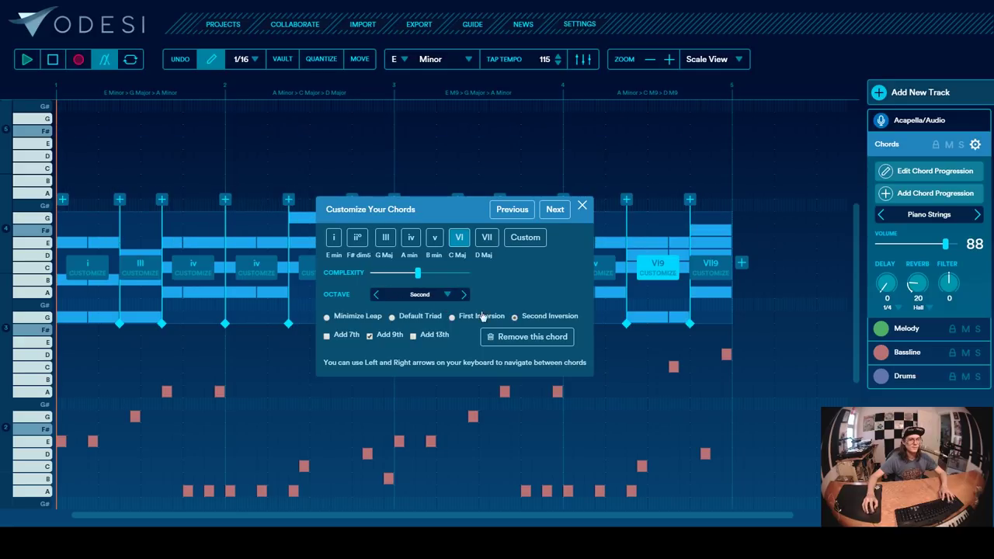
{"action": "left_click", "coordinate": [582, 207]}
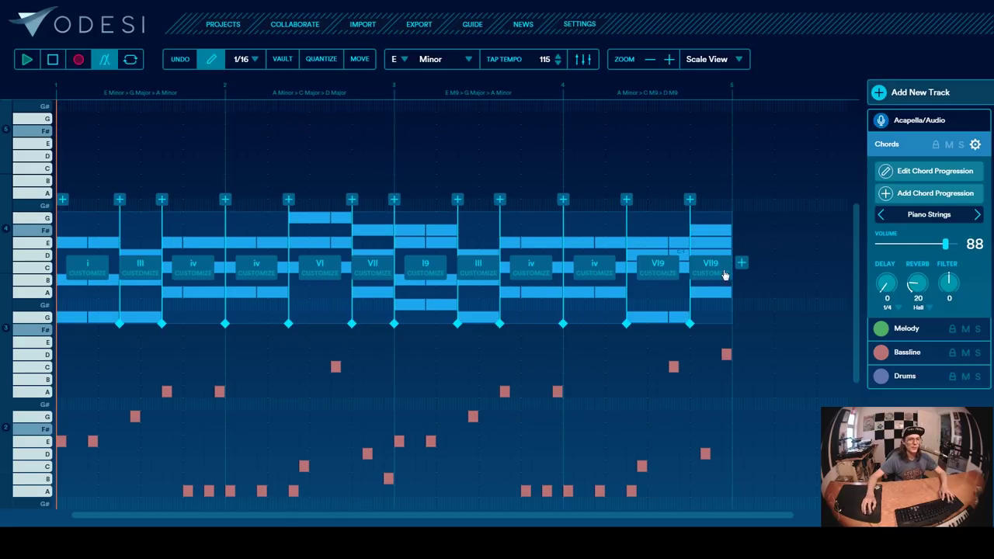
{"action": "key", "text": "space"}
- Voice the final VII9 (D major 9) chord in first inversion with F# lowest and play it
{"action": "left_click", "coordinate": [443, 93]}
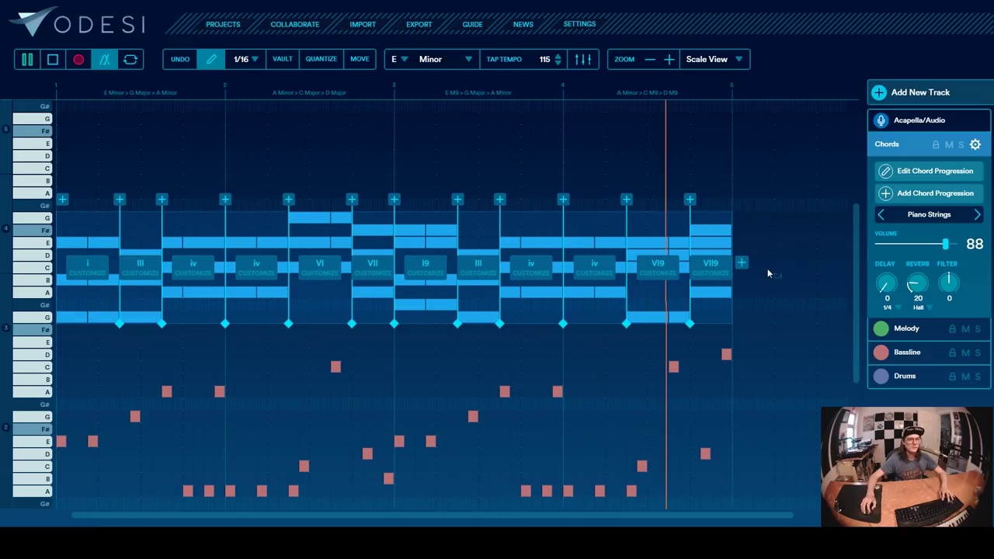
{"action": "key", "text": "space"}
{"action": "left_click", "coordinate": [713, 270]}
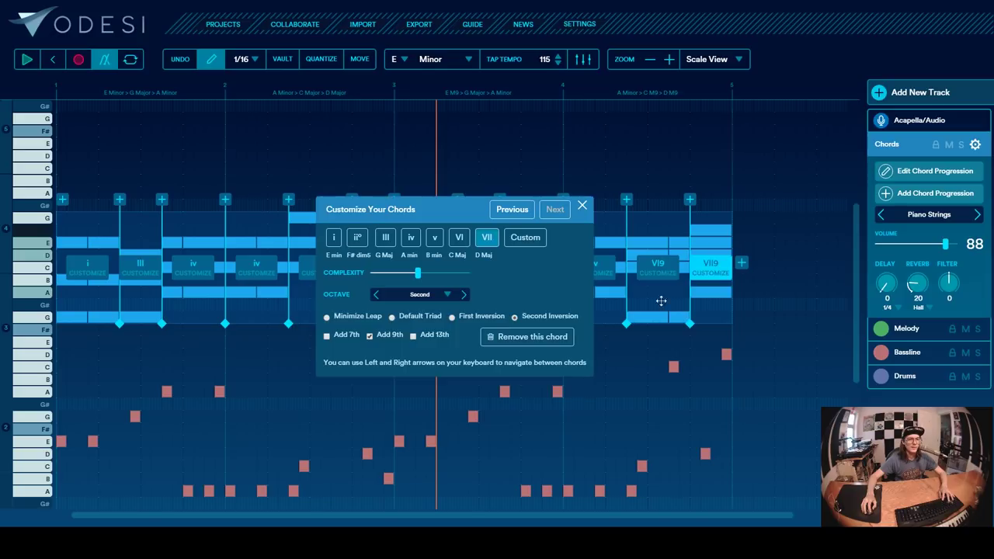
{"action": "left_click", "coordinate": [452, 317]}
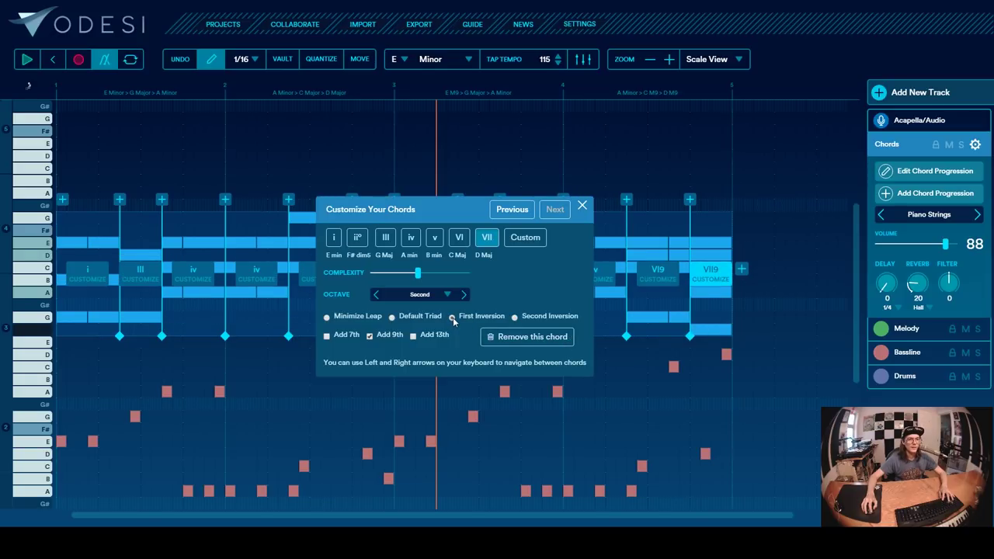
{"action": "left_click", "coordinate": [582, 207]}
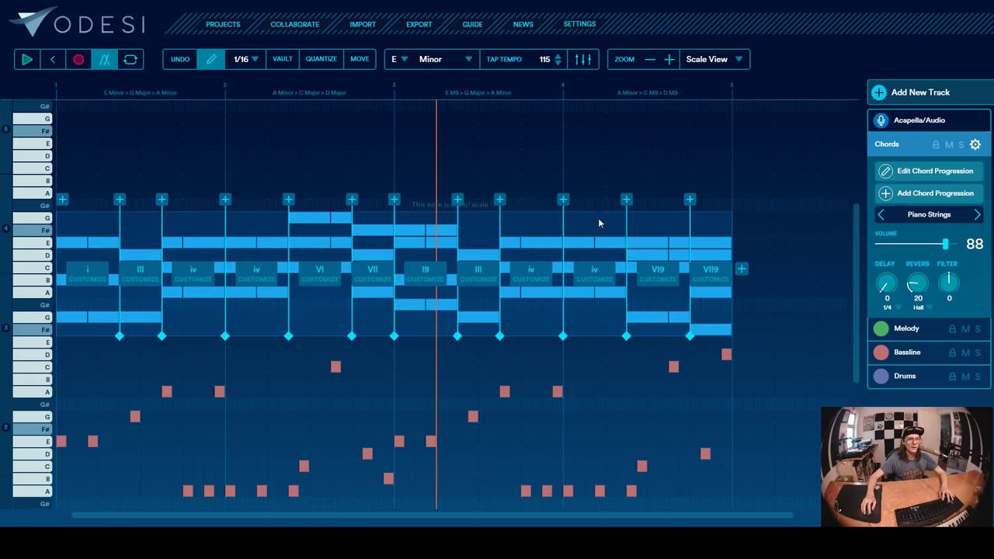
{"action": "left_click", "coordinate": [379, 85]}
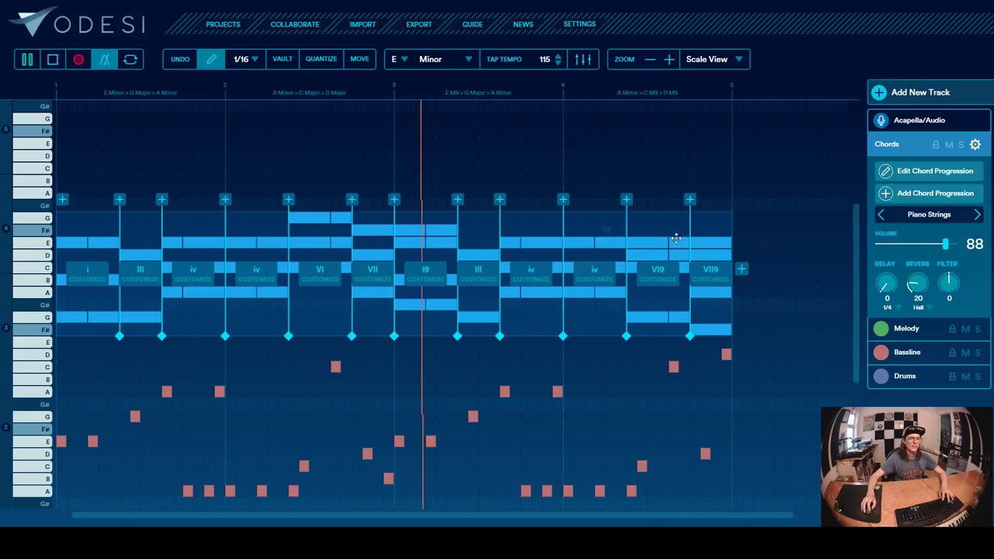
- Try Guitar, then settle on Halt Pluck for the Chords track and reopen its sound browser
{"action": "key", "text": "space"}
{"action": "scroll", "coordinate": [781, 289], "scroll_direction": "down", "scroll_amount": 3}
{"action": "scroll", "coordinate": [782, 292], "scroll_direction": "up", "scroll_amount": 1}
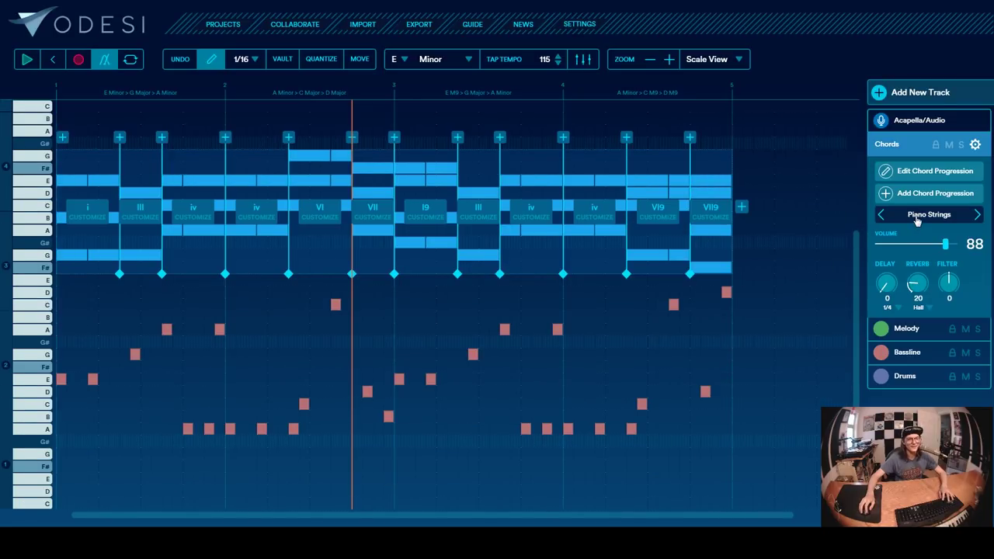
{"action": "left_click", "coordinate": [917, 219]}
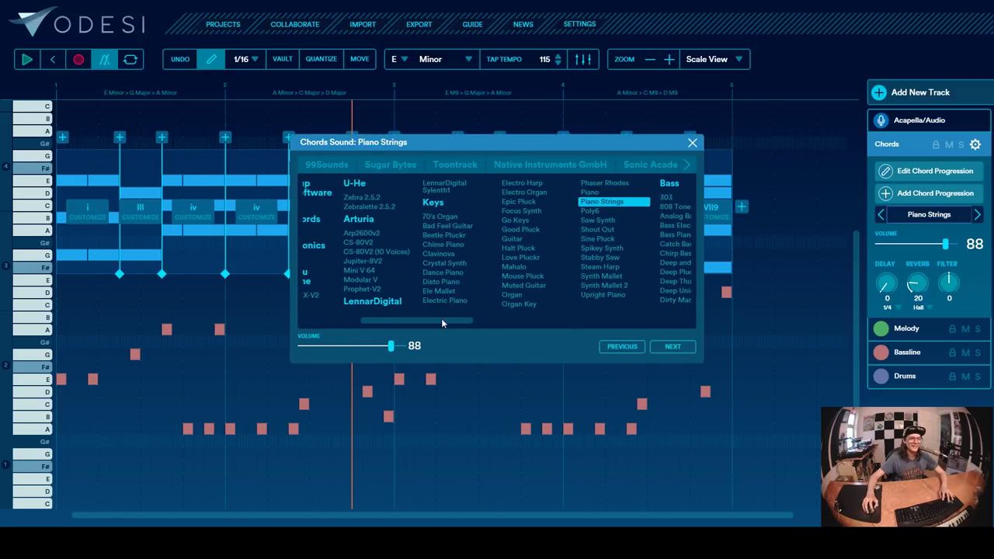
{"action": "mouse_move", "coordinate": [443, 321]}
{"action": "left_mouse_down"}
{"action": "mouse_move", "coordinate": [522, 315]}
{"action": "mouse_move", "coordinate": [456, 317]}
{"action": "left_mouse_up"}
{"action": "left_click", "coordinate": [466, 240]}
{"action": "left_click", "coordinate": [471, 249]}
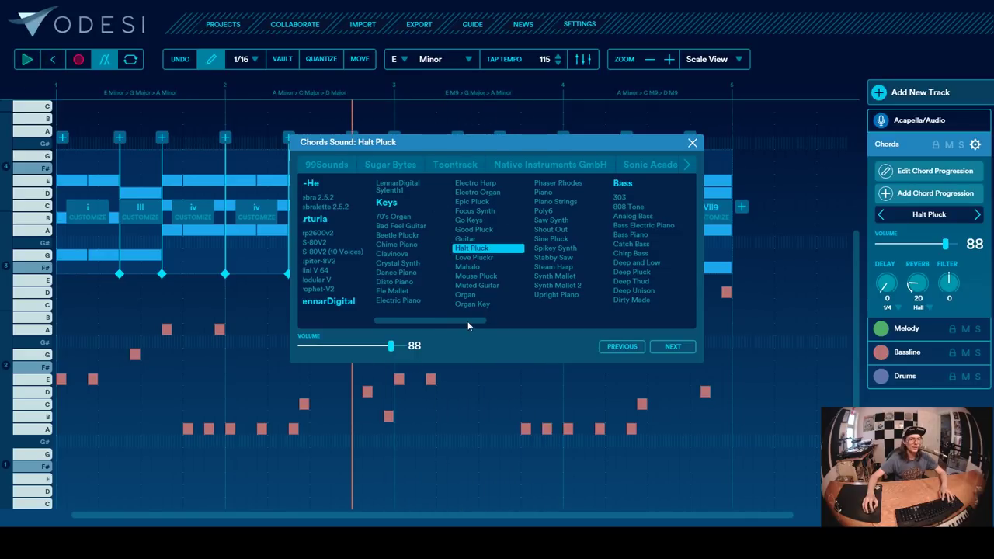
{"action": "left_click_drag", "start_coordinate": [466, 325], "coordinate": [372, 321]}
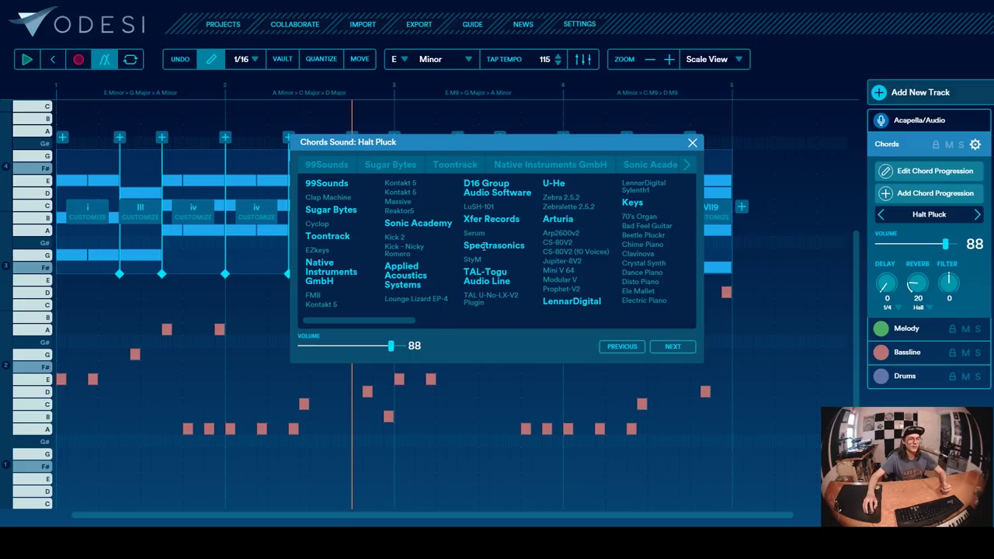
{"action": "left_click", "coordinate": [591, 26]}
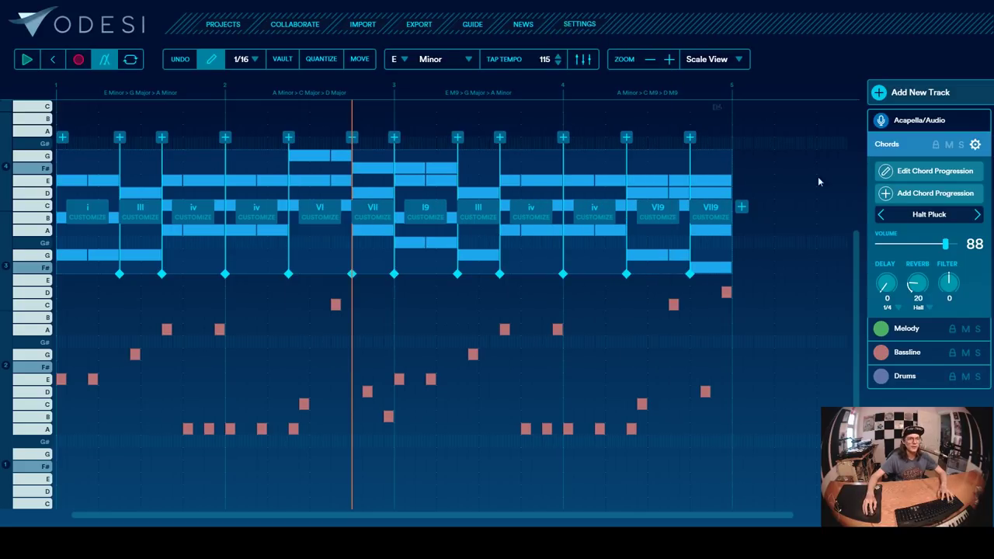
{"action": "left_click", "coordinate": [920, 214]}
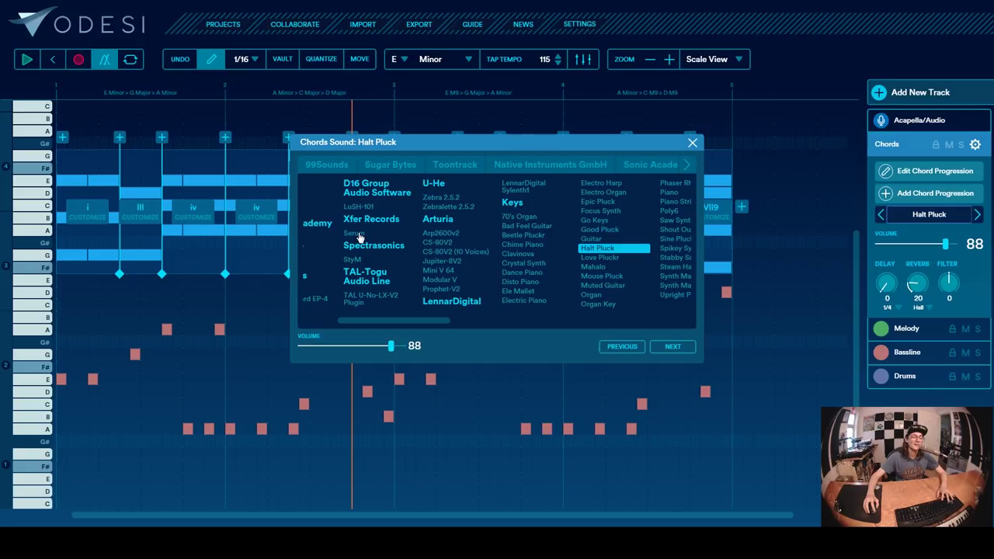
- Load Serum with the User Basic Chord Preset on the Chords track and play from the start
{"action": "left_click", "coordinate": [358, 235]}
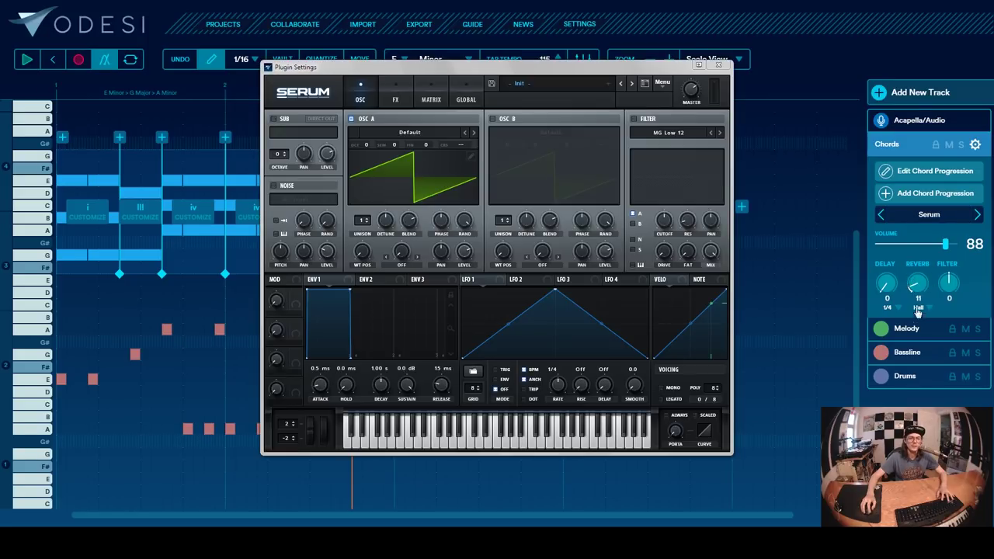
{"action": "left_click", "coordinate": [518, 87]}
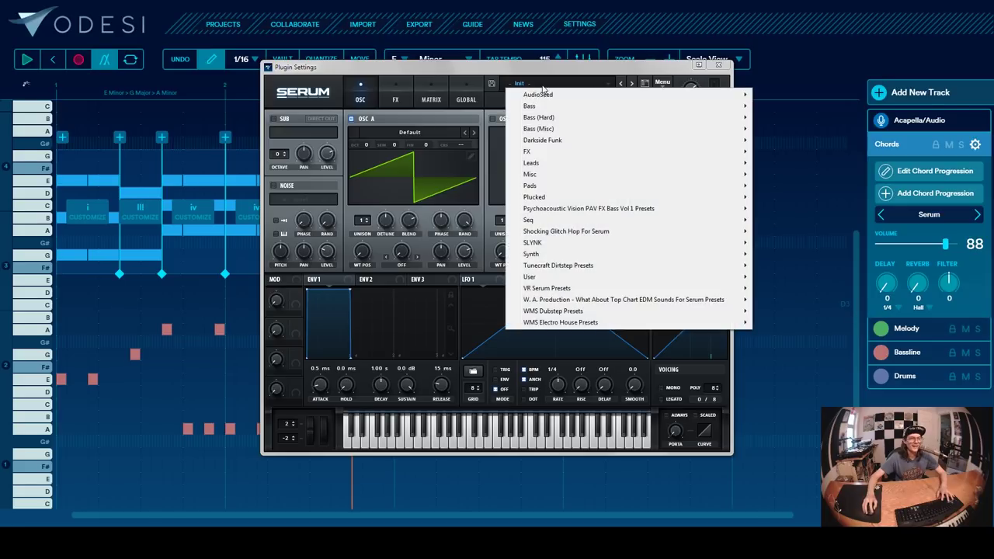
{"action": "mouse_move", "coordinate": [588, 281]}
{"action": "left_click", "coordinate": [792, 277]}
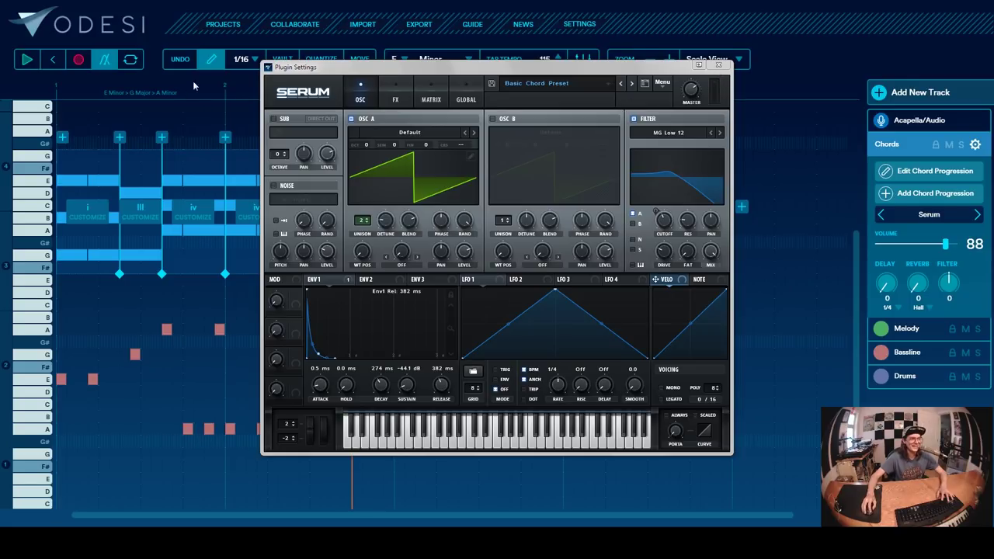
{"action": "left_click", "coordinate": [718, 65]}
{"action": "left_click", "coordinate": [55, 62]}
{"action": "key", "text": "space"}
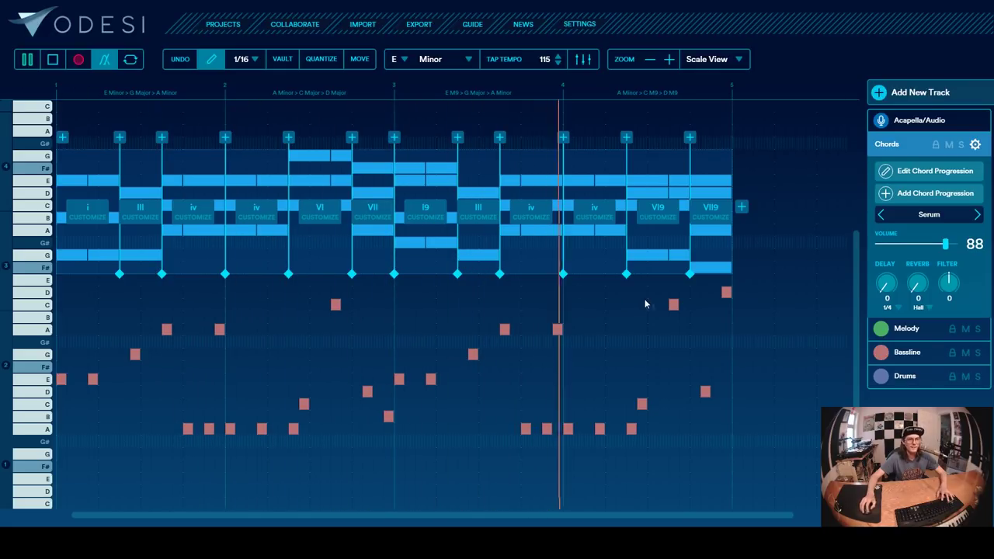
- Turn down the Chords volume and give the Bassline track the 303 sound
{"action": "left_click_drag", "start_coordinate": [945, 246], "coordinate": [938, 252]}
{"action": "left_click", "coordinate": [918, 352]}
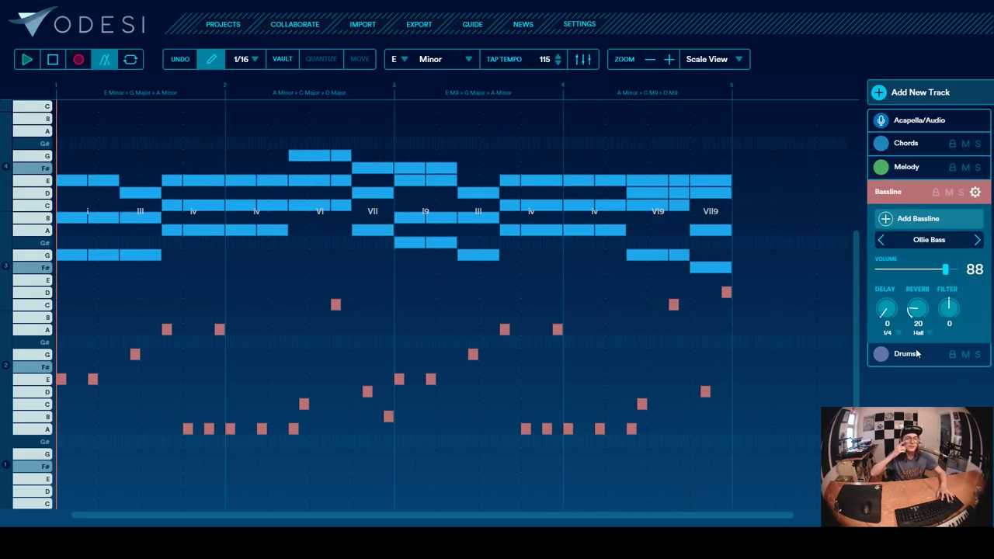
{"action": "left_click", "coordinate": [929, 240]}
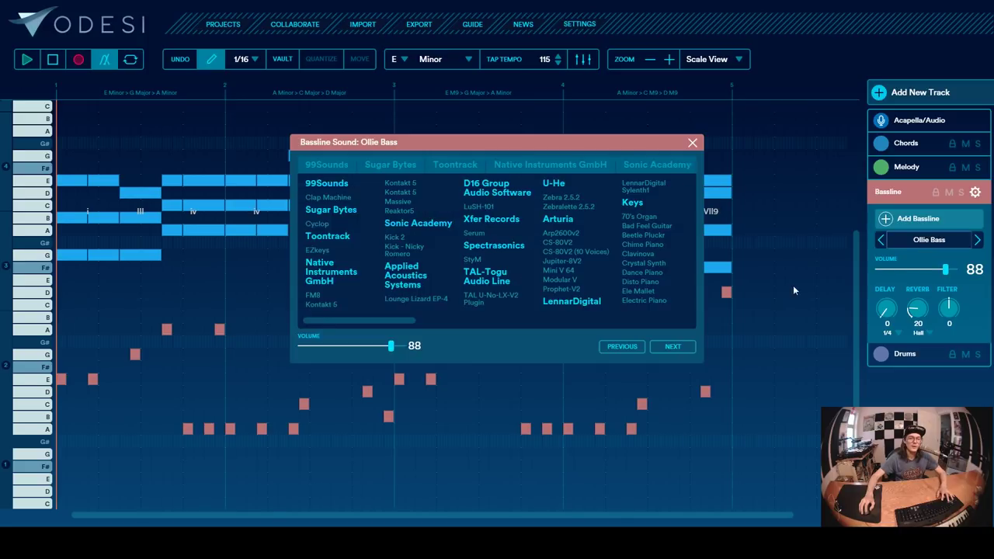
{"action": "left_click", "coordinate": [510, 198]}
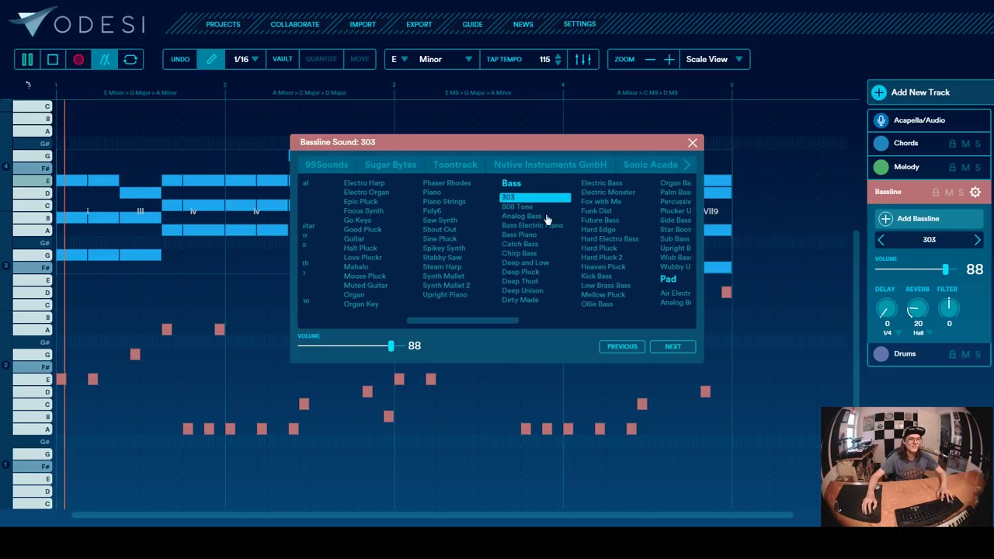
- Step through the next six bass sounds one at a time to audition them
{"action": "left_click", "coordinate": [976, 240]}
{"action": "left_click", "coordinate": [977, 242]}
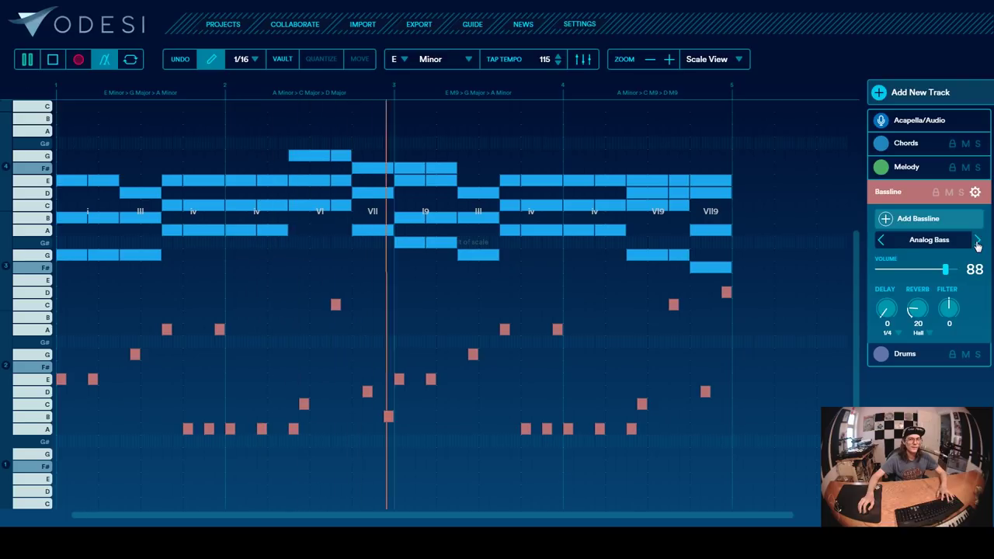
{"action": "left_click", "coordinate": [977, 241]}
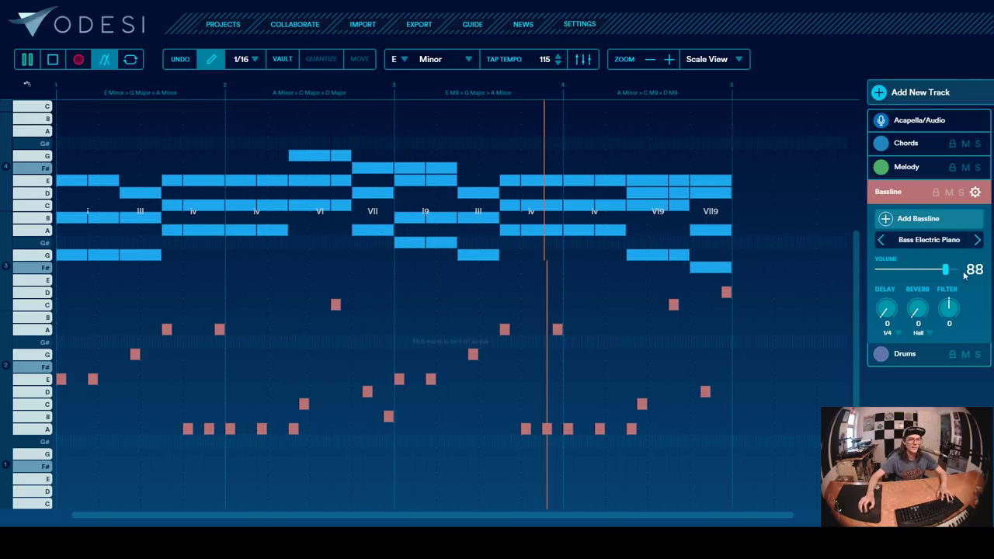
{"action": "left_click", "coordinate": [978, 241]}
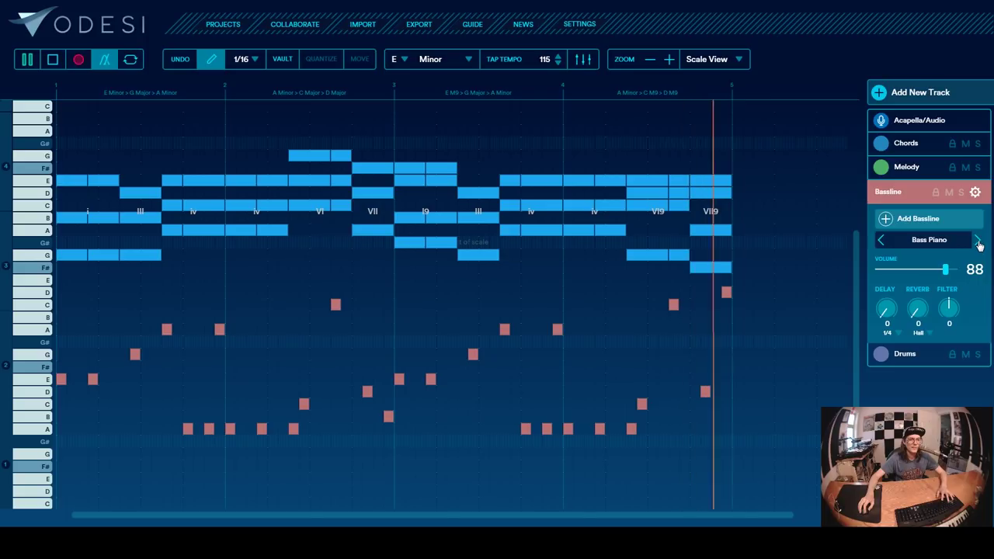
{"action": "left_click", "coordinate": [977, 241]}
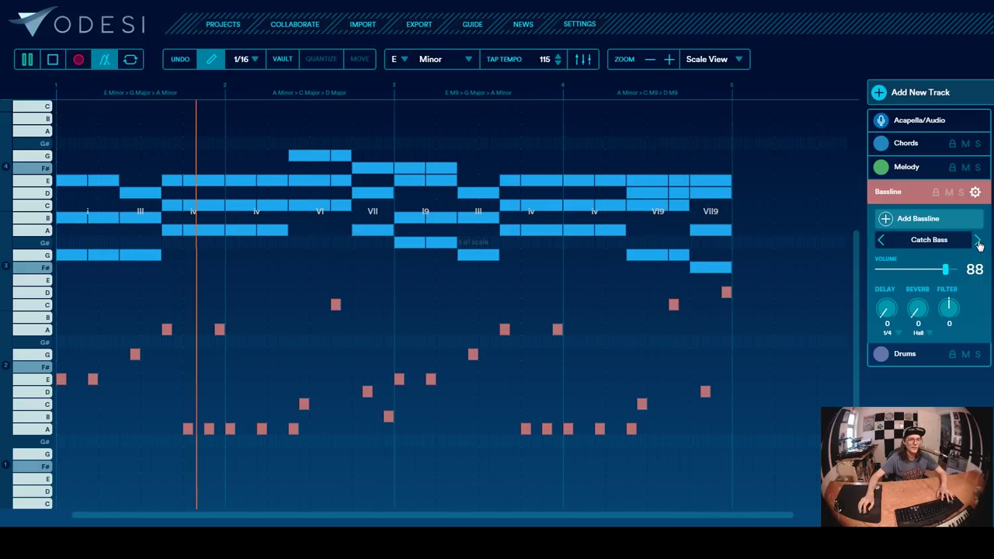
{"action": "left_click", "coordinate": [977, 241]}
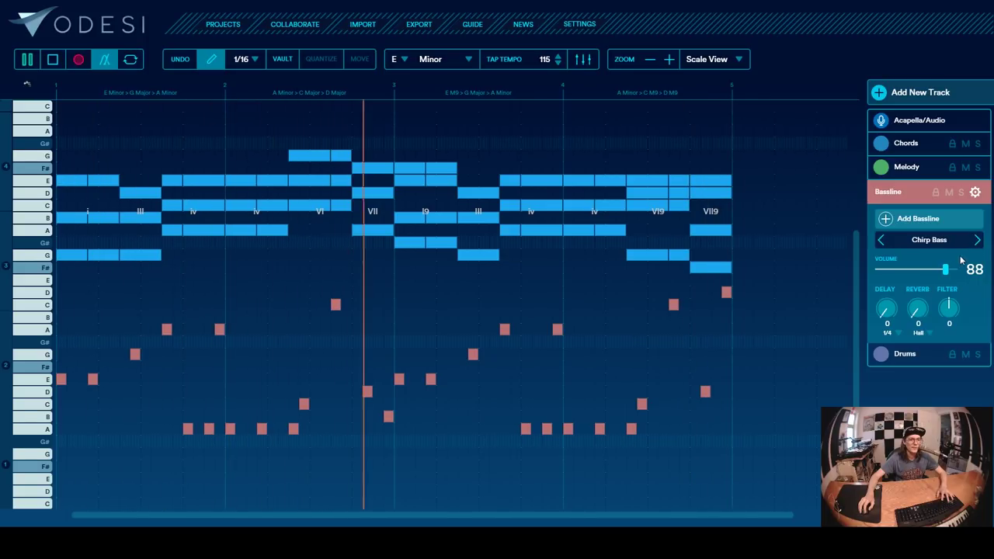
- Load Serum on the Bassline track with the BA Ampology [CFA] bass preset
{"action": "left_click", "coordinate": [977, 242]}
{"action": "left_click_drag", "start_coordinate": [407, 327], "coordinate": [363, 322]}
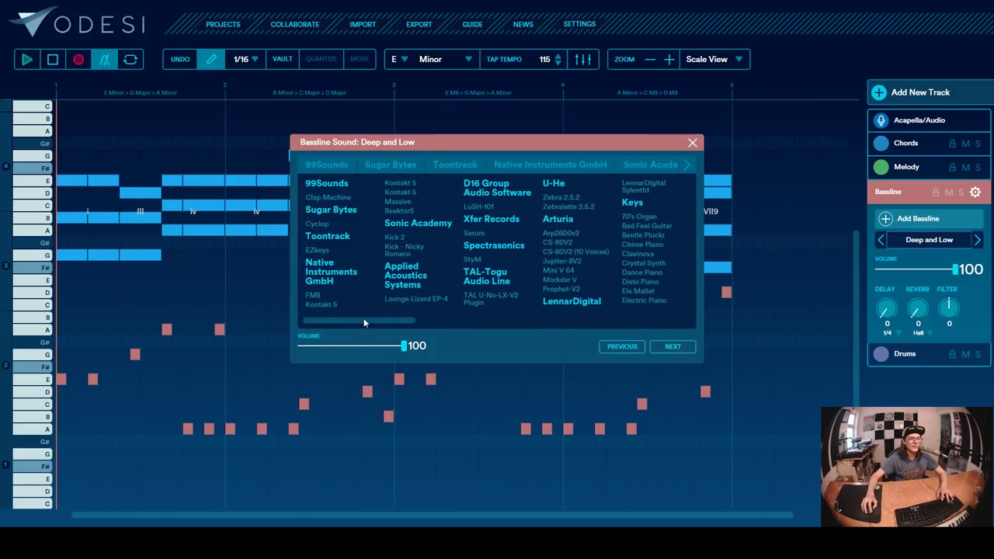
{"action": "left_click", "coordinate": [475, 235]}
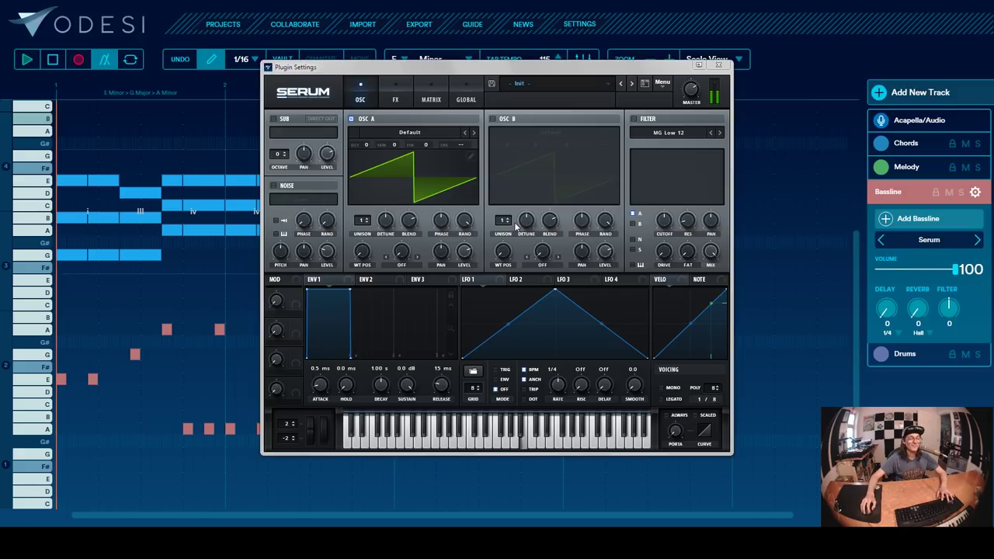
{"action": "left_click", "coordinate": [568, 87]}
{"action": "mouse_move", "coordinate": [543, 104]}
{"action": "left_click", "coordinate": [765, 106]}
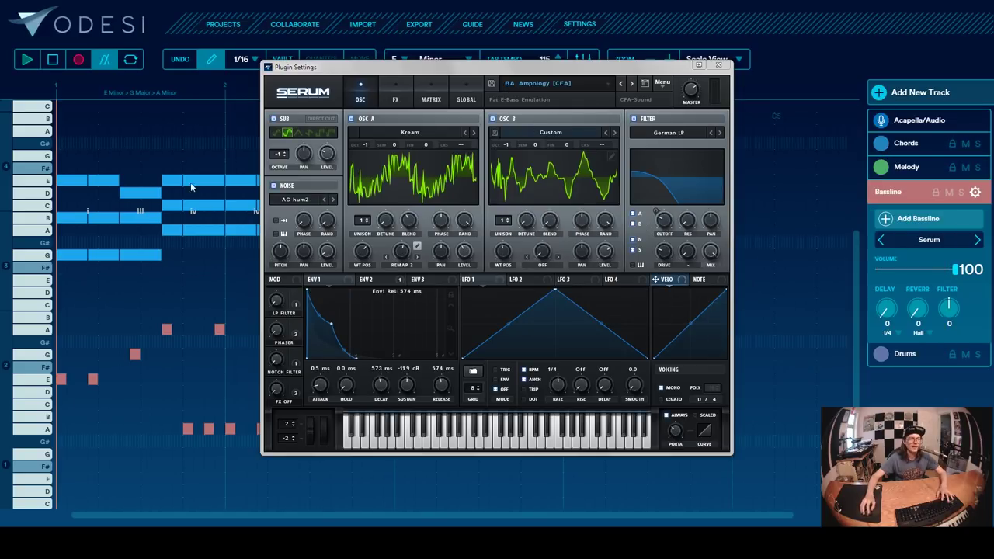
- Play the progression, advance to the BA Analog Pluck [SN] preset and close Serum
{"action": "left_click", "coordinate": [31, 64]}
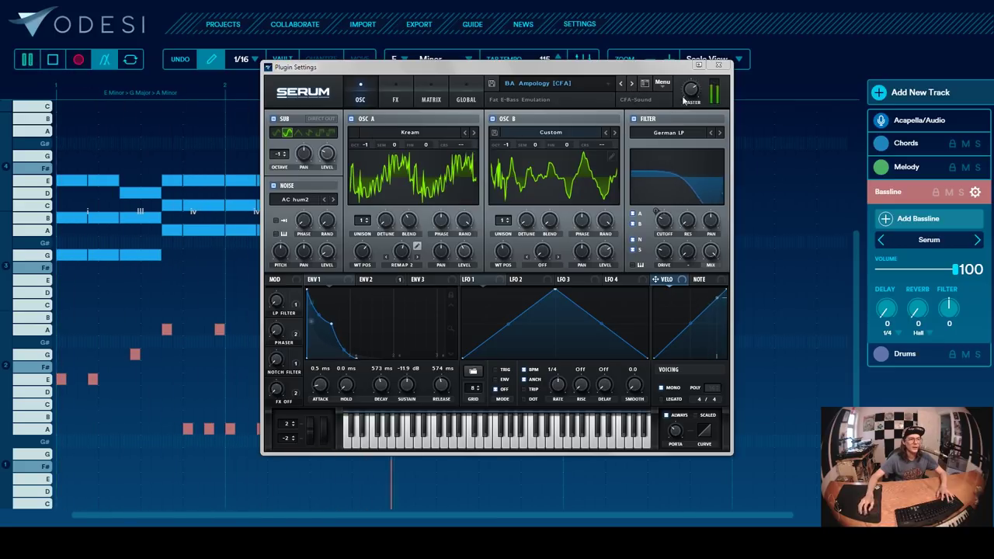
{"action": "left_click", "coordinate": [631, 83]}
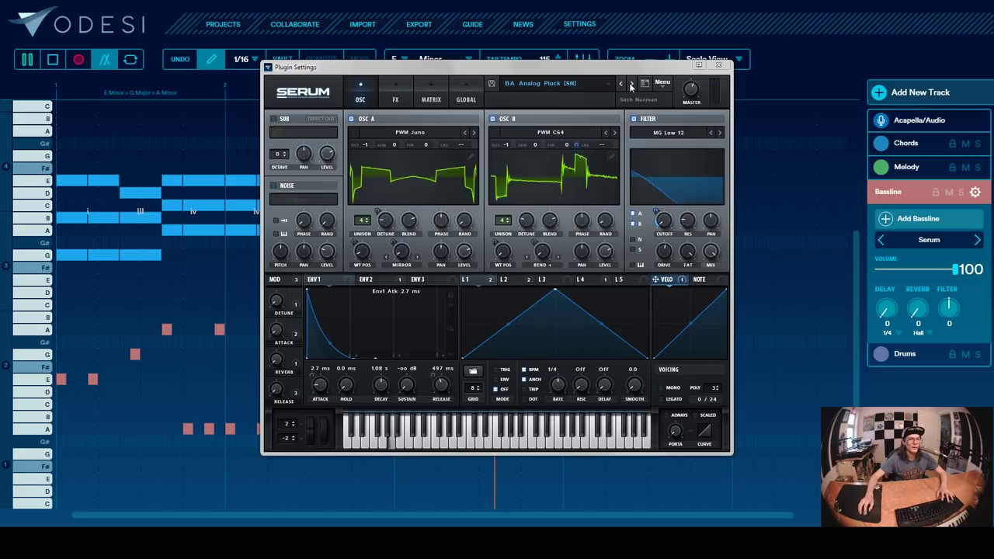
{"action": "left_click", "coordinate": [719, 66]}
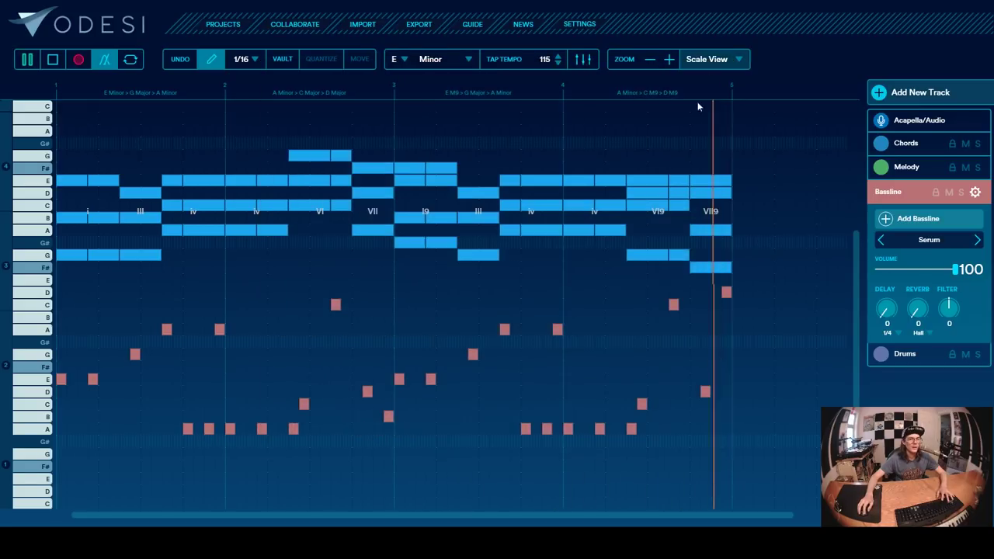
- Raise all the bassline notes by one octave and play it back
{"action": "key", "text": "space"}
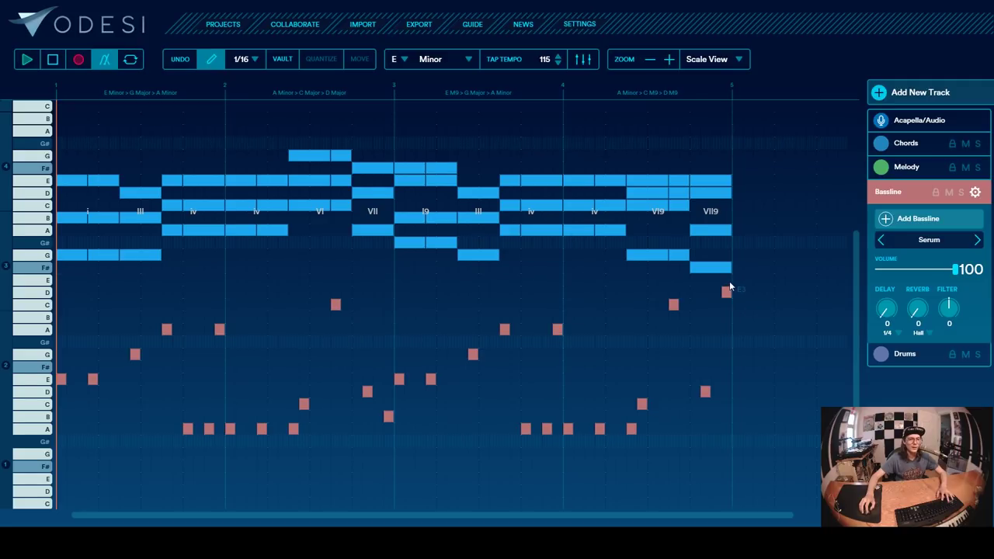
{"action": "left_click_drag", "start_coordinate": [730, 286], "coordinate": [53, 440]}
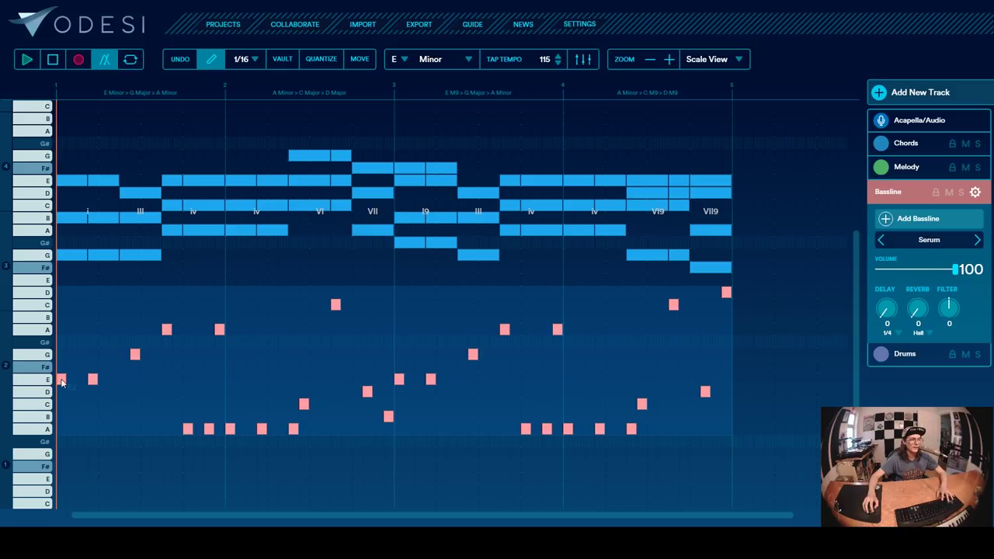
{"action": "left_click_drag", "start_coordinate": [60, 378], "coordinate": [60, 284]}
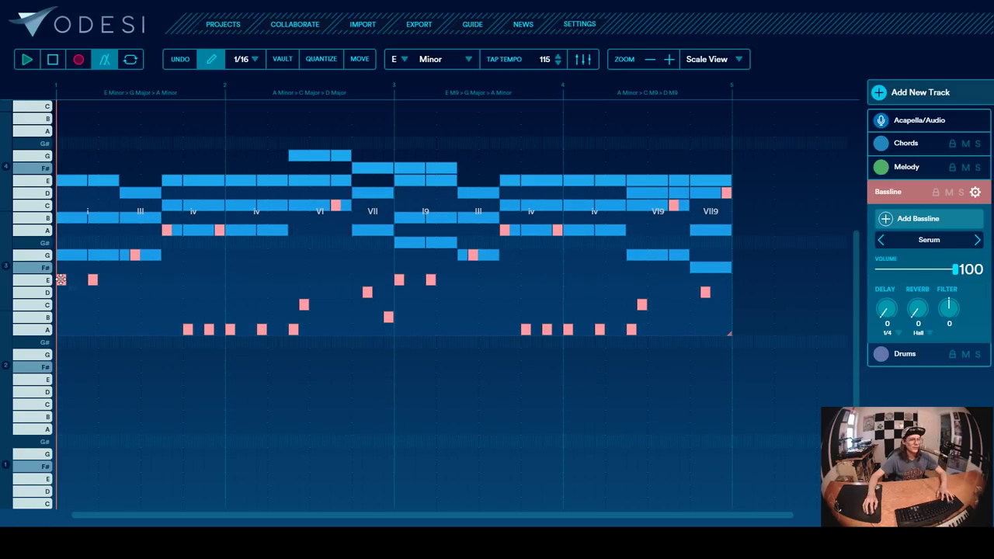
{"action": "key", "text": "space"}
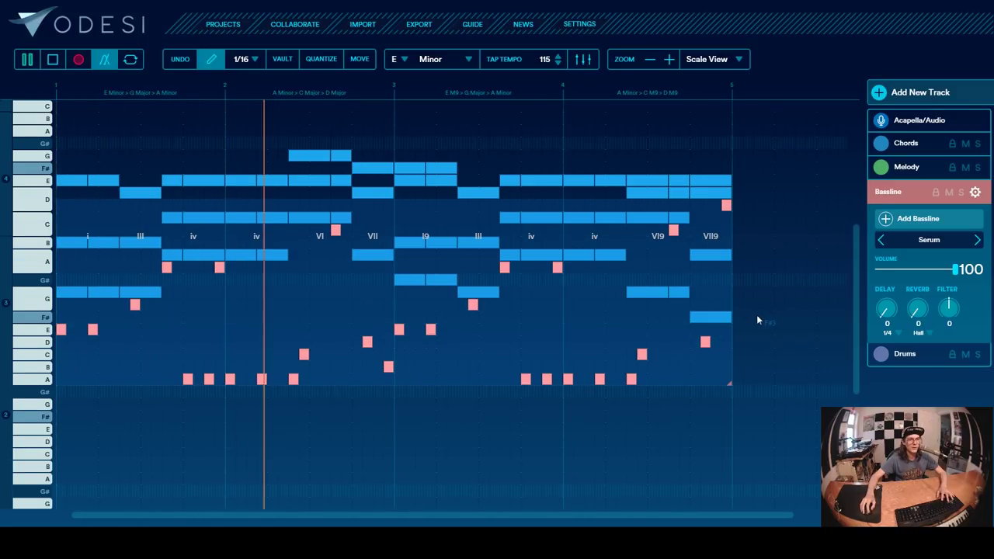
- Lower the Bassline volume to 52 and open its sound browser
{"action": "left_click_drag", "start_coordinate": [955, 269], "coordinate": [917, 276]}
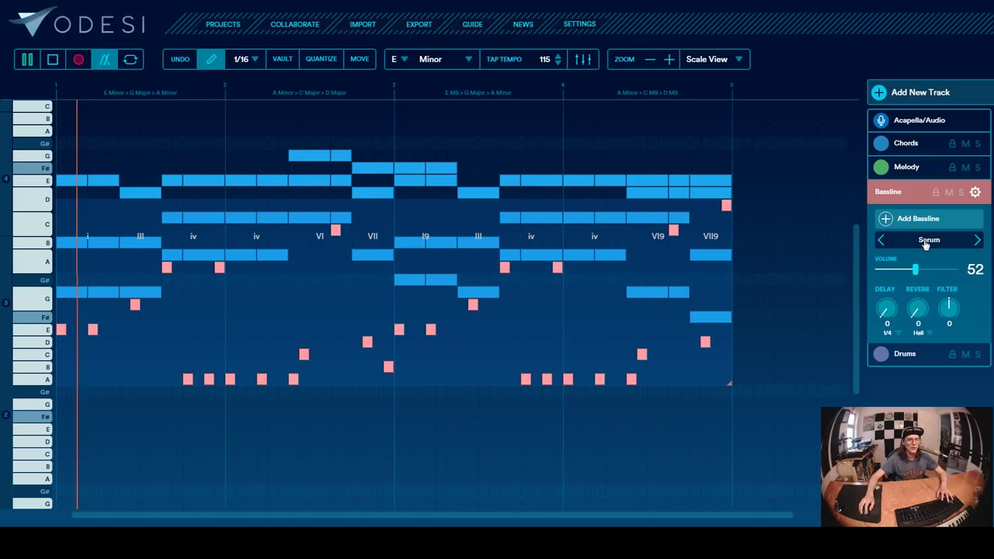
{"action": "key", "text": "space"}
{"action": "left_click", "coordinate": [925, 242]}
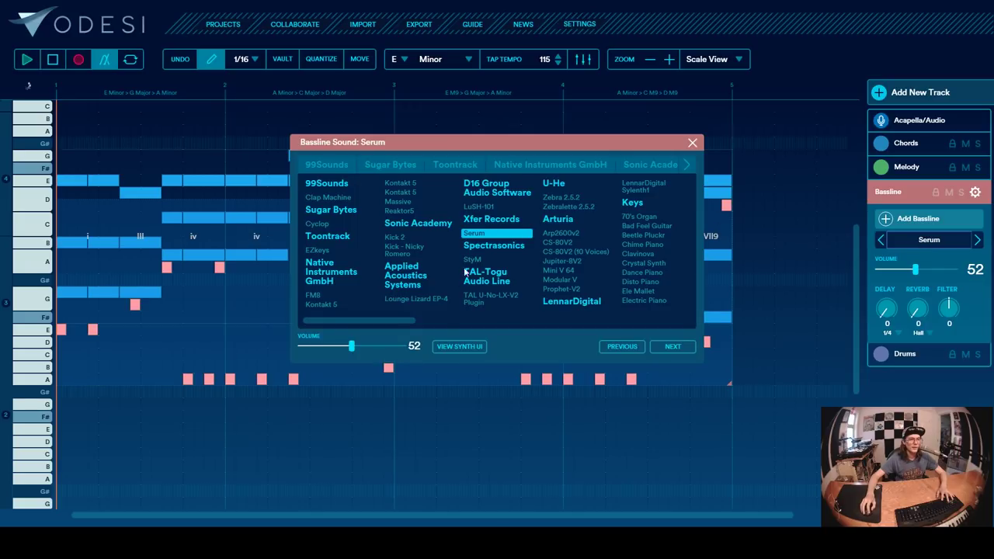
- Open the bassline's Serum synth and audition presets, starting from BA Ampology [CFA]
{"action": "left_click", "coordinate": [457, 346]}
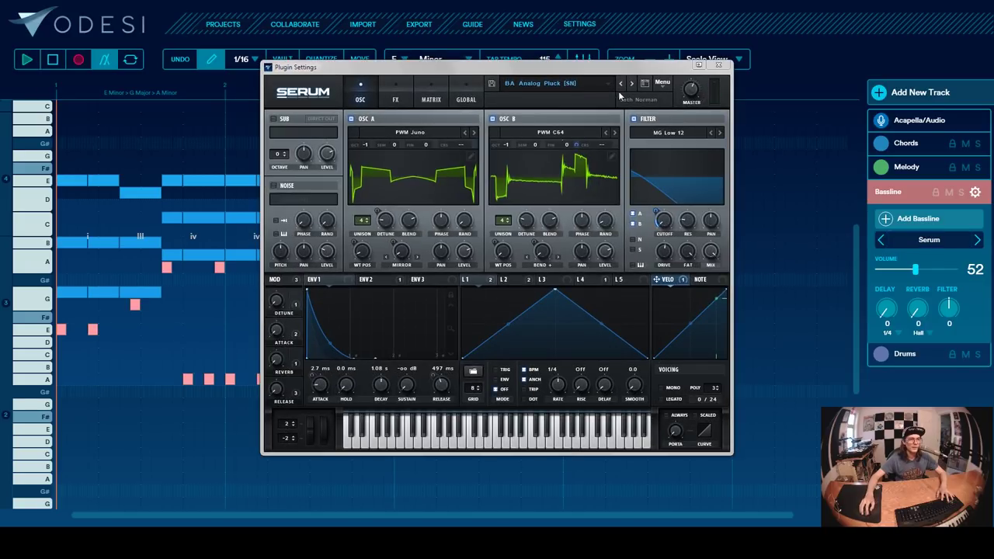
{"action": "left_click", "coordinate": [621, 86]}
{"action": "key", "text": "space"}
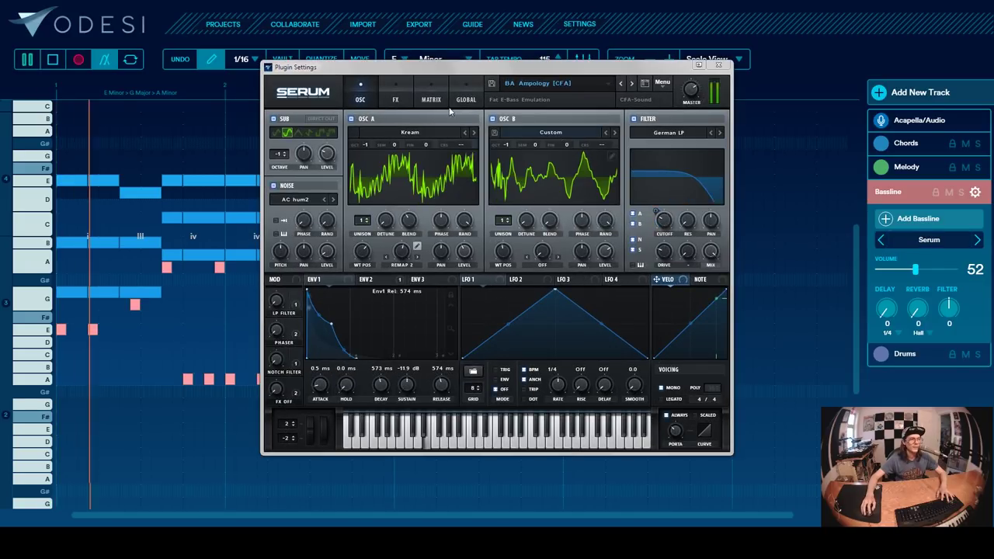
{"action": "left_click", "coordinate": [632, 86]}
{"action": "left_click", "coordinate": [632, 85]}
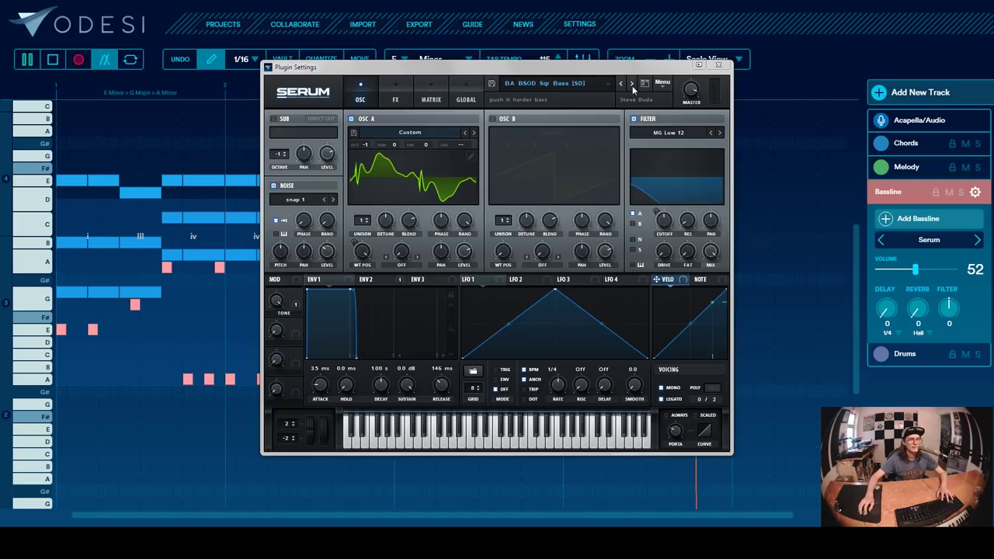
{"action": "left_click", "coordinate": [632, 85]}
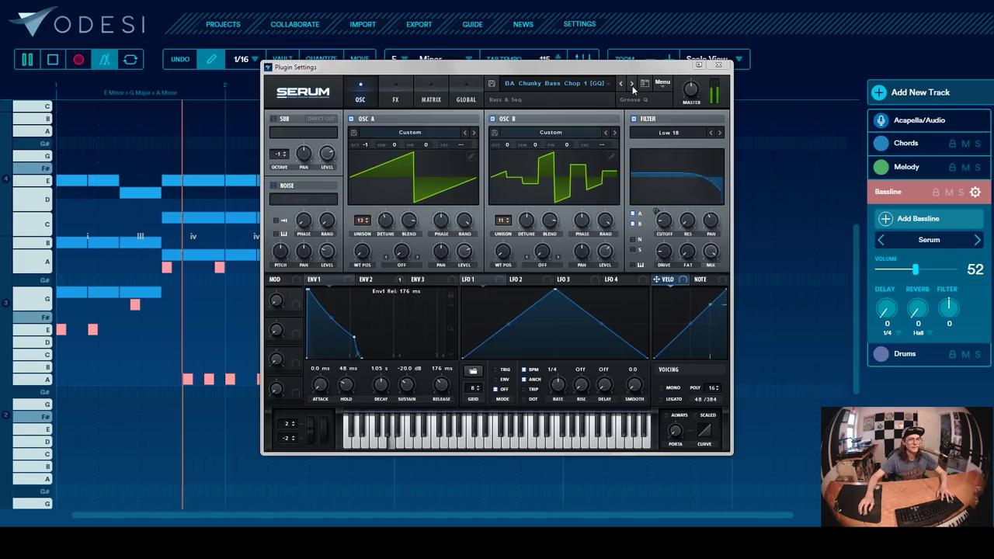
{"action": "left_click", "coordinate": [632, 85]}
{"action": "left_click", "coordinate": [632, 85]}
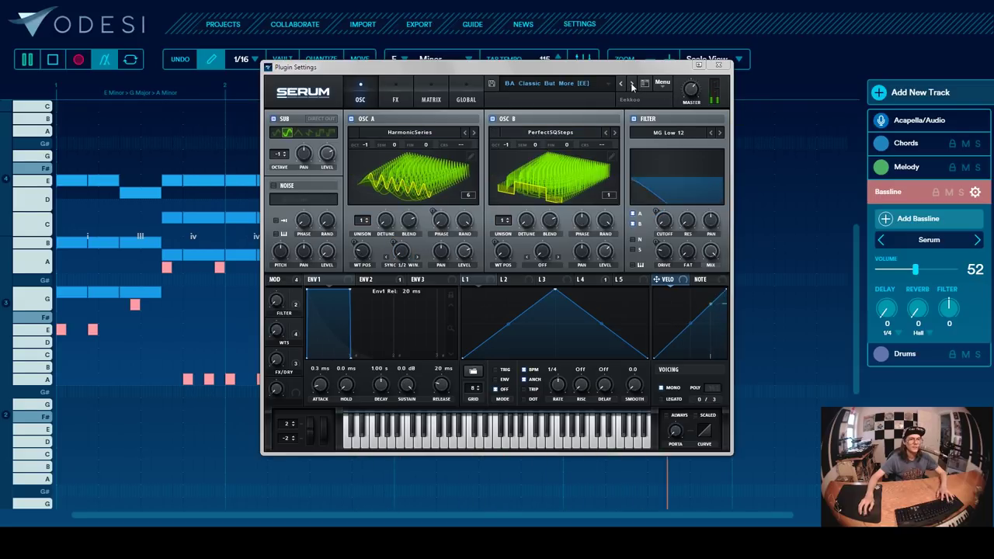
- Keep browsing Serum presets to BA D_Bass 2 [DU], then close Serum with playback stopped
{"action": "left_click", "coordinate": [395, 95]}
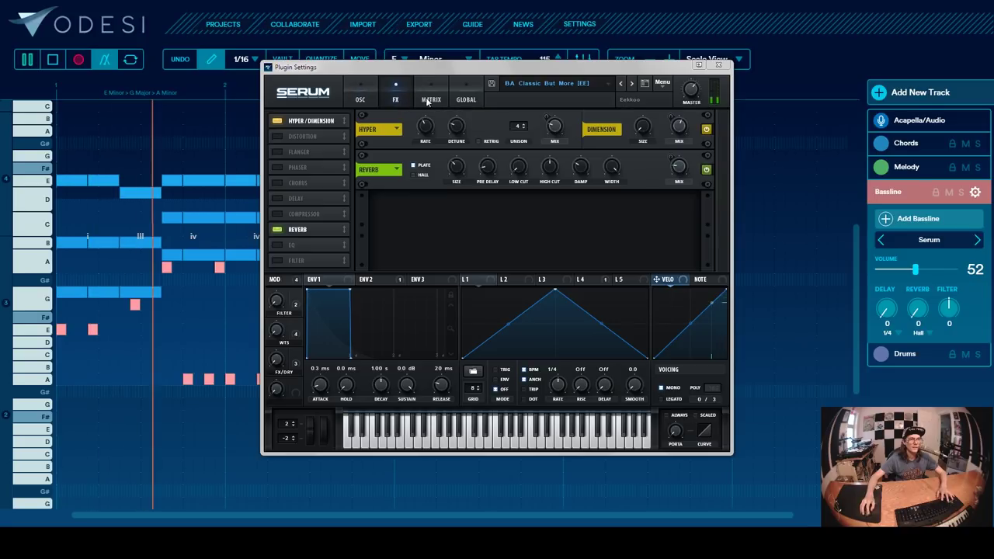
{"action": "left_click", "coordinate": [632, 85]}
{"action": "left_click", "coordinate": [632, 86]}
{"action": "left_click", "coordinate": [632, 86]}
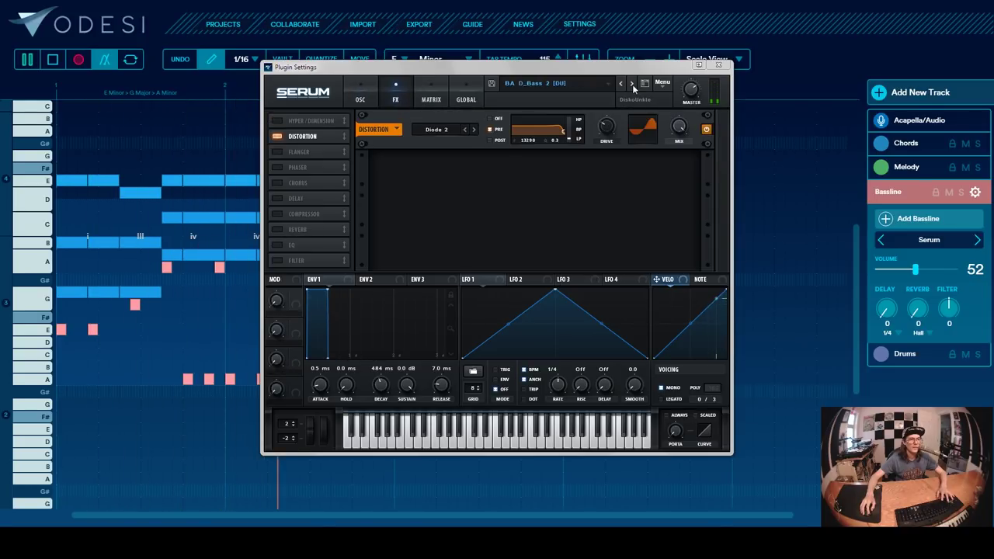
{"action": "left_click", "coordinate": [361, 100]}
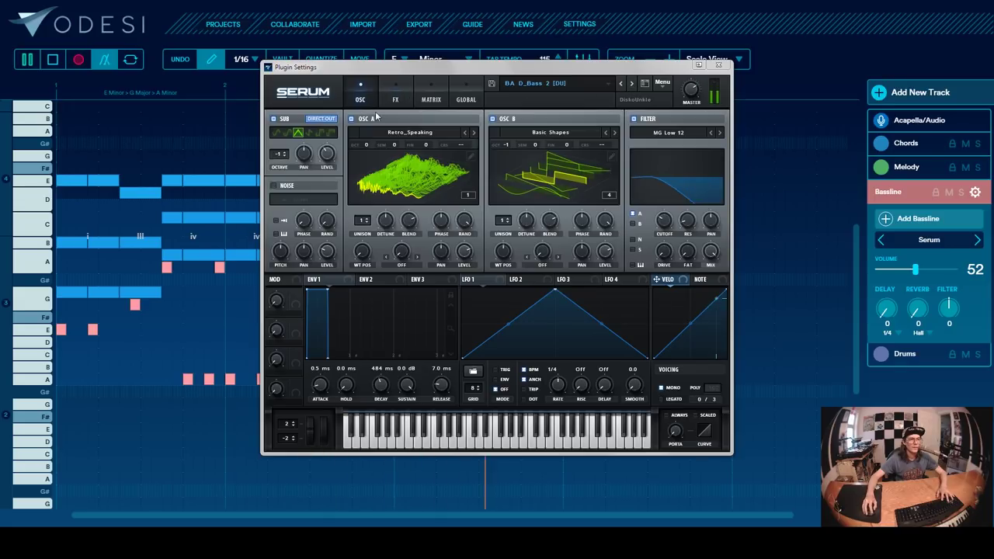
{"action": "left_click", "coordinate": [718, 68]}
{"action": "key", "text": "space"}
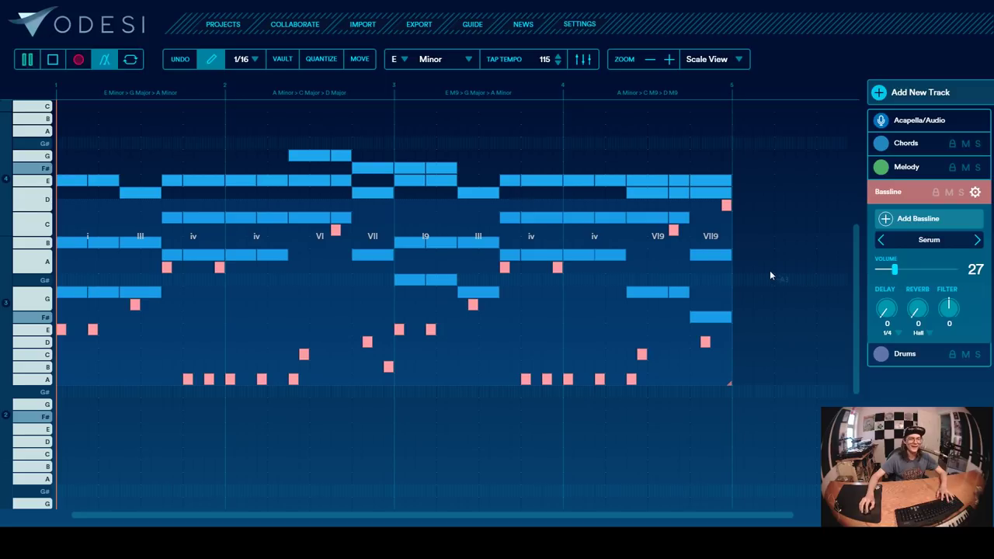
- Generate a melody layer on the Melody track, giving offbeat E notes above the chords
{"action": "scroll", "coordinate": [770, 271], "scroll_direction": "up", "scroll_amount": 2}
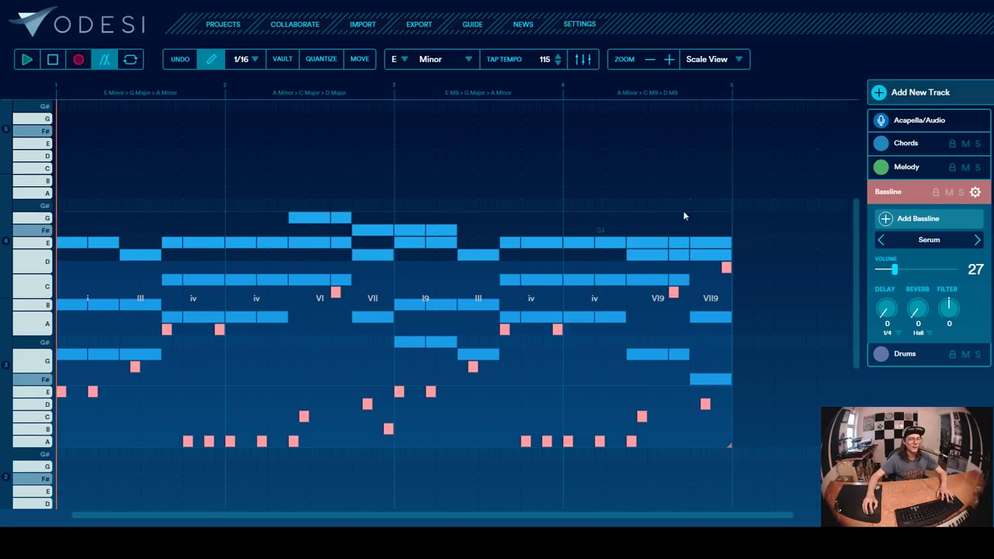
{"action": "left_click", "coordinate": [904, 168]}
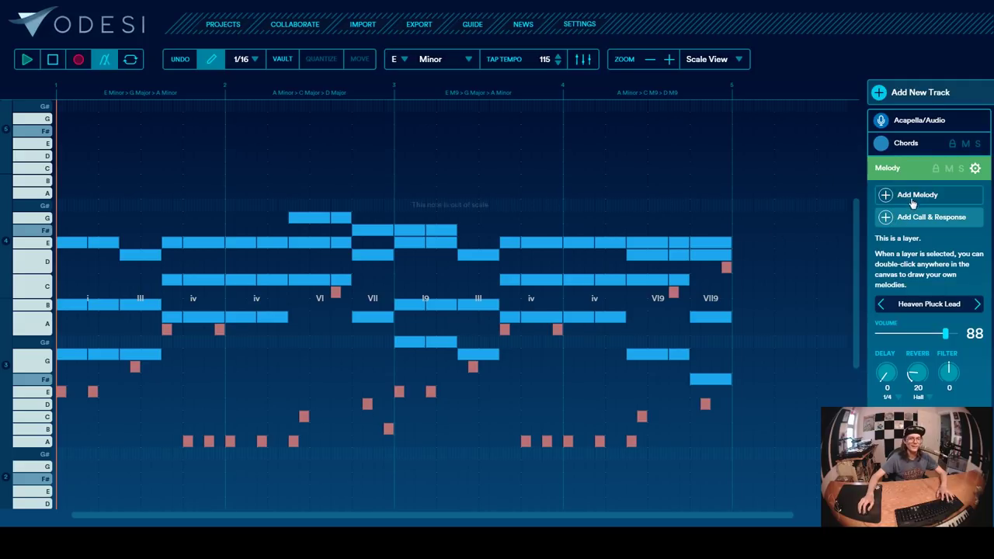
{"action": "left_click", "coordinate": [918, 199]}
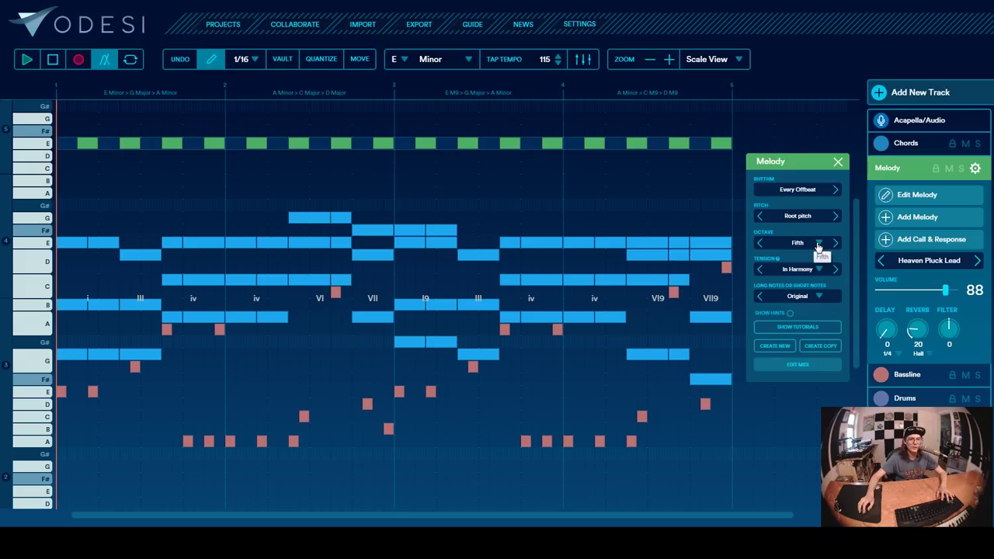
- Set the melody's rhythm to Two
{"action": "left_click", "coordinate": [800, 189]}
{"action": "left_click_drag", "start_coordinate": [338, 284], "coordinate": [470, 273]}
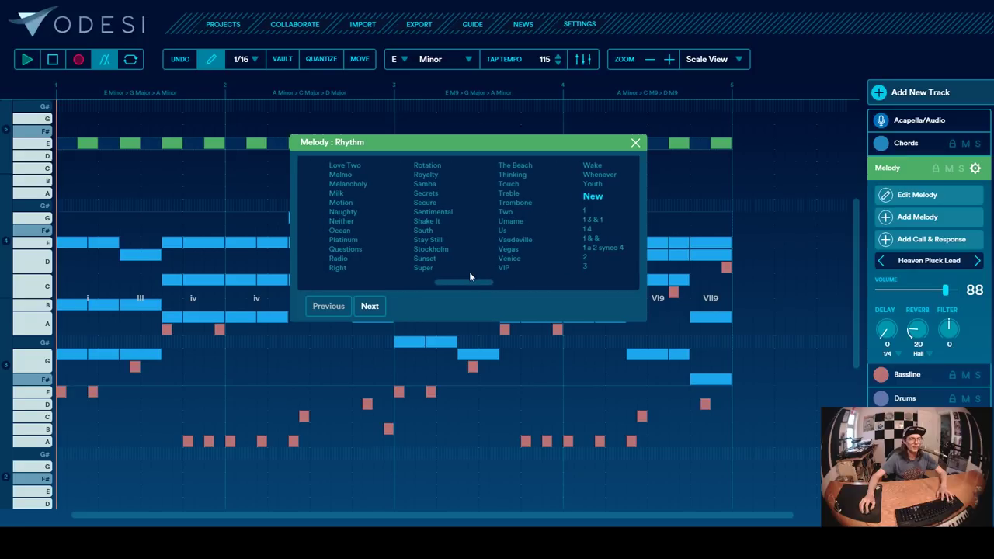
{"action": "left_click", "coordinate": [506, 213]}
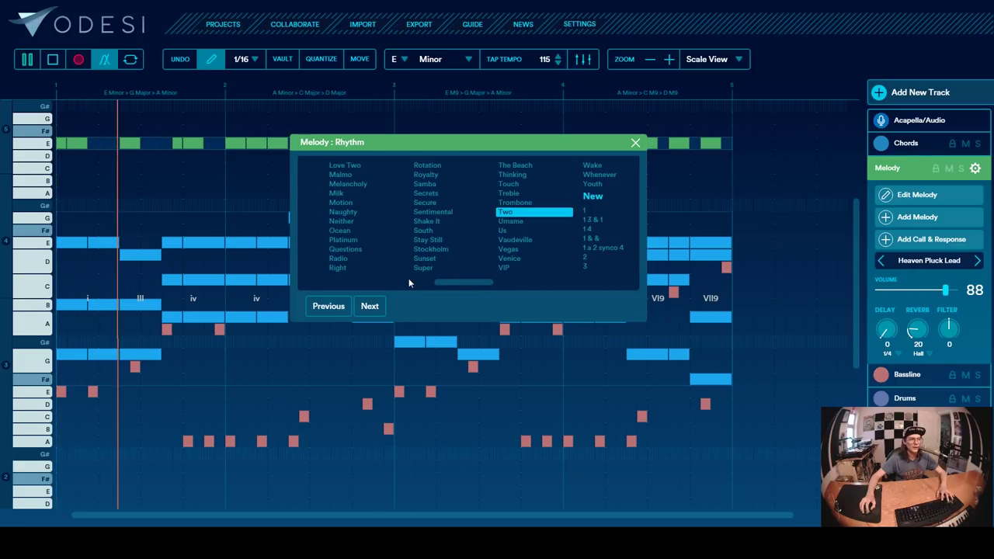
{"action": "left_click", "coordinate": [369, 306]}
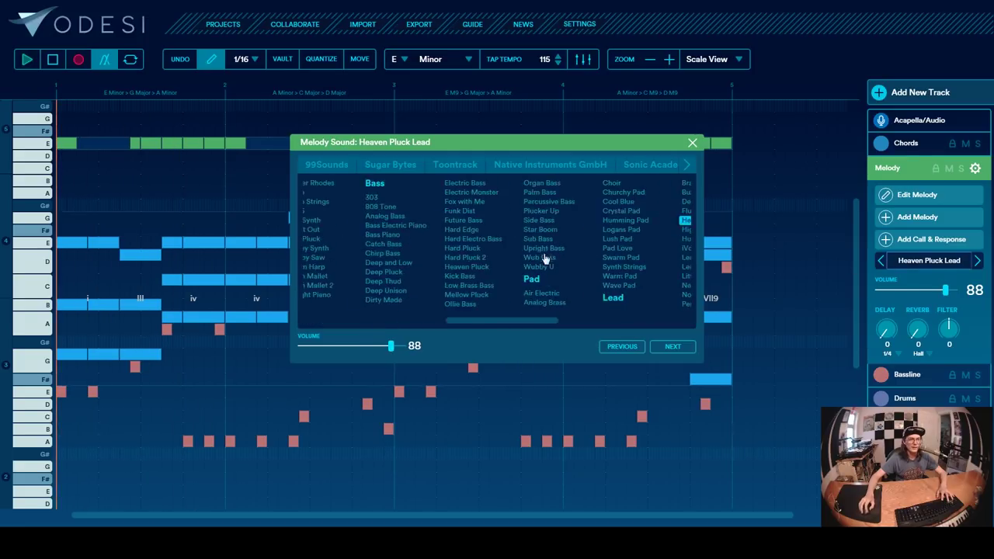
- Audition Lead Saw, Buzzer, Flute, Percussive Organ, Stabby Lead and Static Saw, settling on Super Saw Lead
{"action": "left_click", "coordinate": [597, 267]}
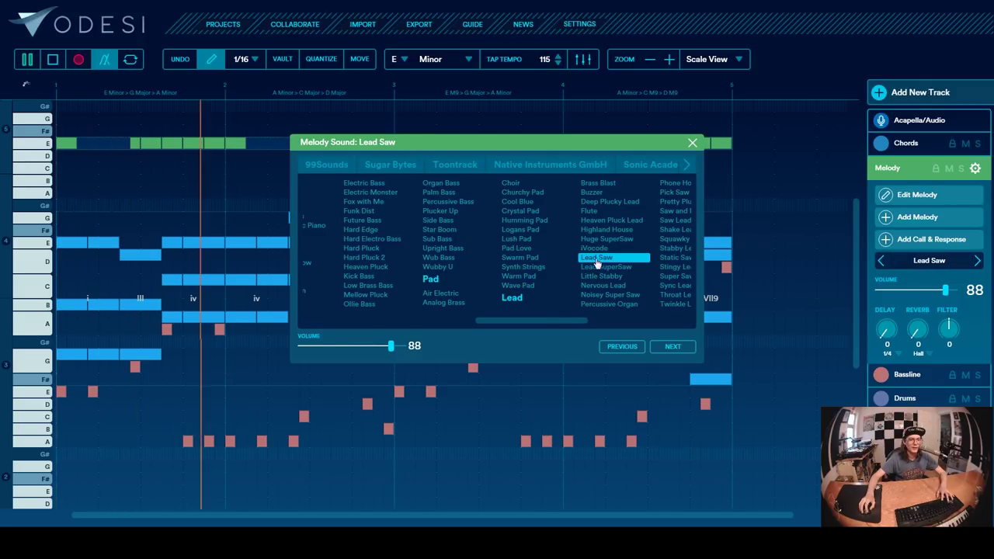
{"action": "left_click", "coordinate": [594, 194]}
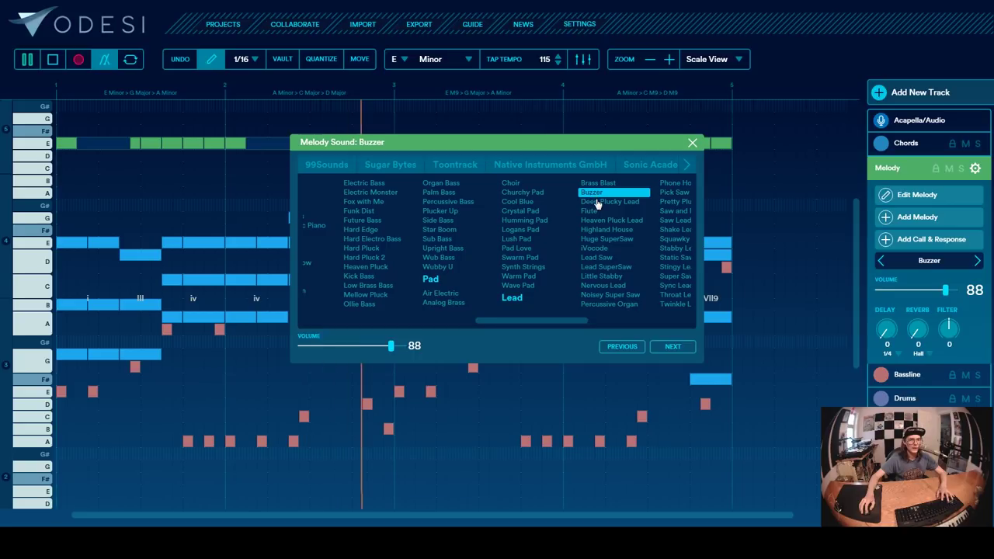
{"action": "left_click", "coordinate": [592, 211]}
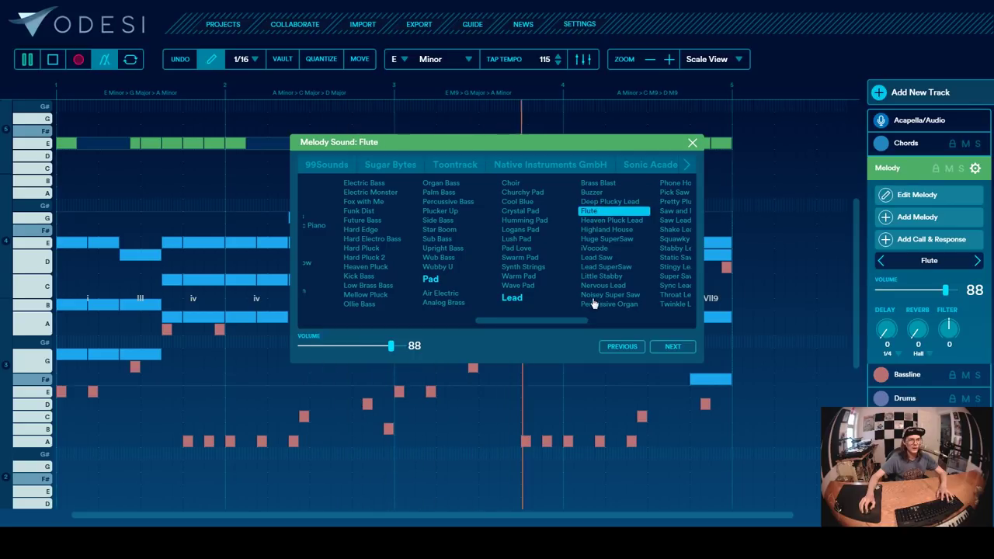
{"action": "left_click", "coordinate": [600, 305]}
{"action": "left_click_drag", "start_coordinate": [551, 324], "coordinate": [580, 317]}
{"action": "left_click", "coordinate": [598, 248]}
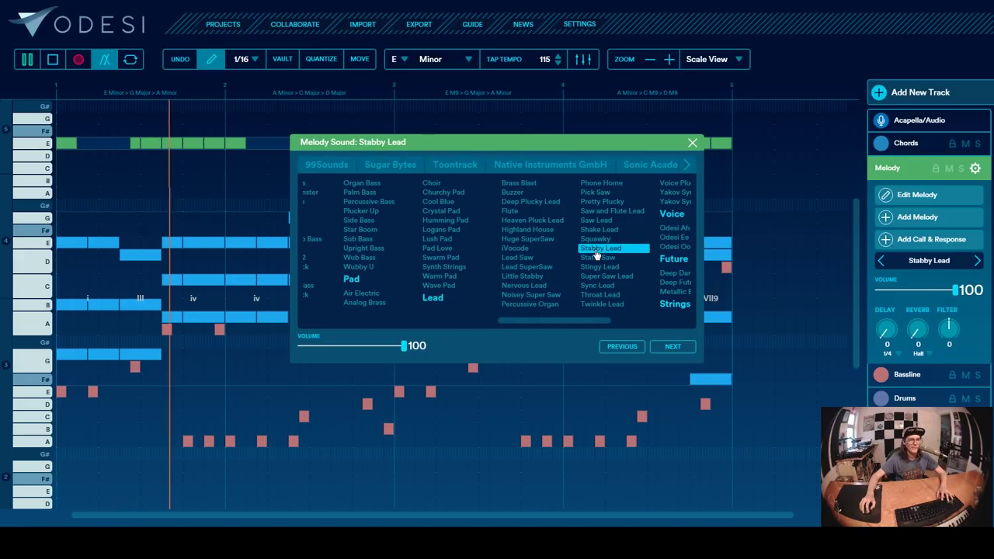
{"action": "left_click", "coordinate": [596, 260]}
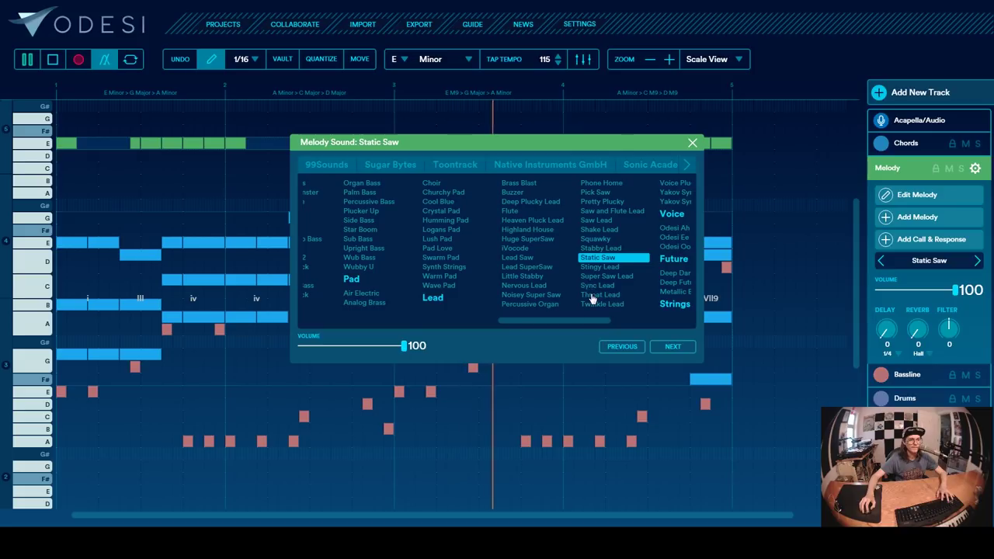
{"action": "key", "text": "Down"}
{"action": "key", "text": "Down"}
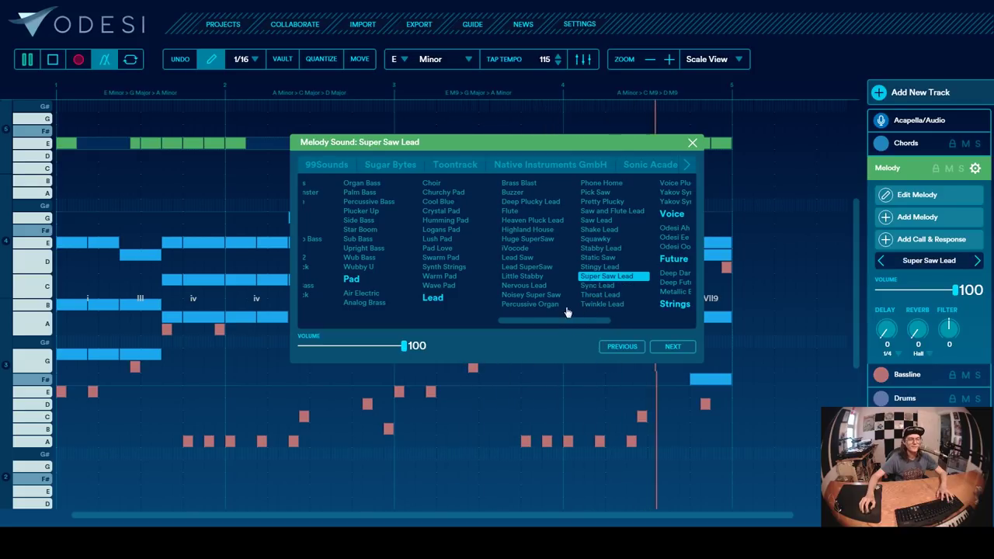
{"action": "key", "text": "space"}
{"action": "left_click_drag", "start_coordinate": [546, 320], "coordinate": [340, 306]}
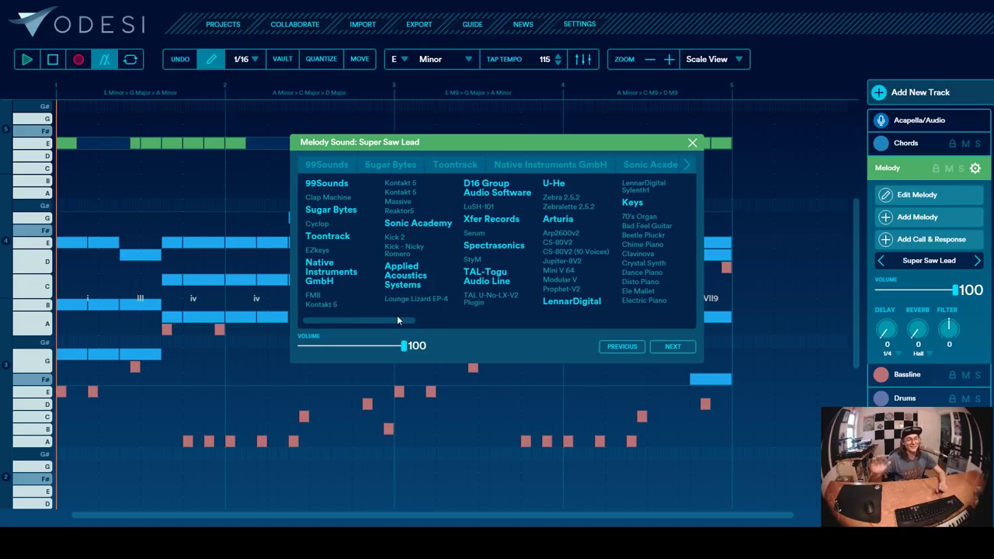
- Load Serum on the melody with low ENV1 sustain, 2 unison voices and an ENV1-modulated MG Low 24 filter
{"action": "left_click", "coordinate": [475, 234]}
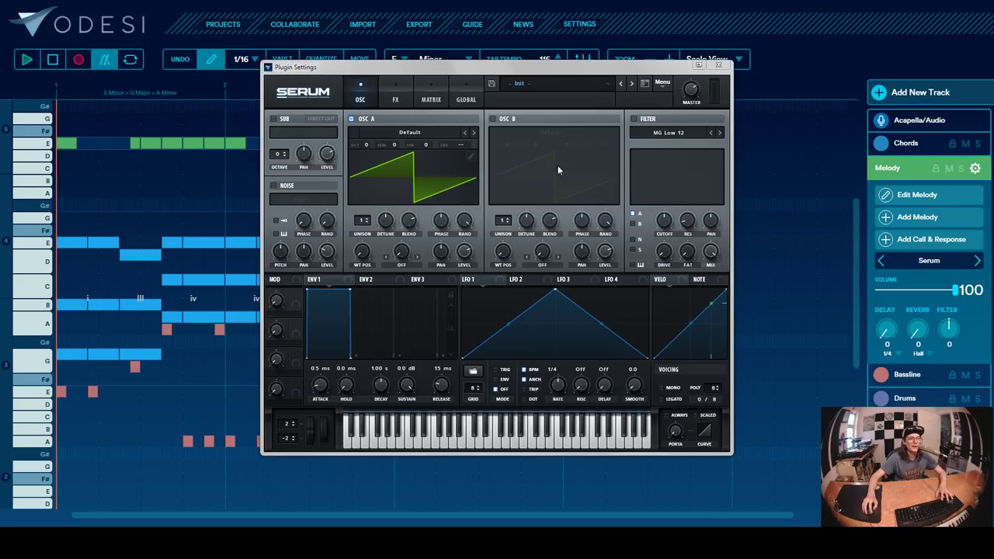
{"action": "left_click", "coordinate": [27, 61]}
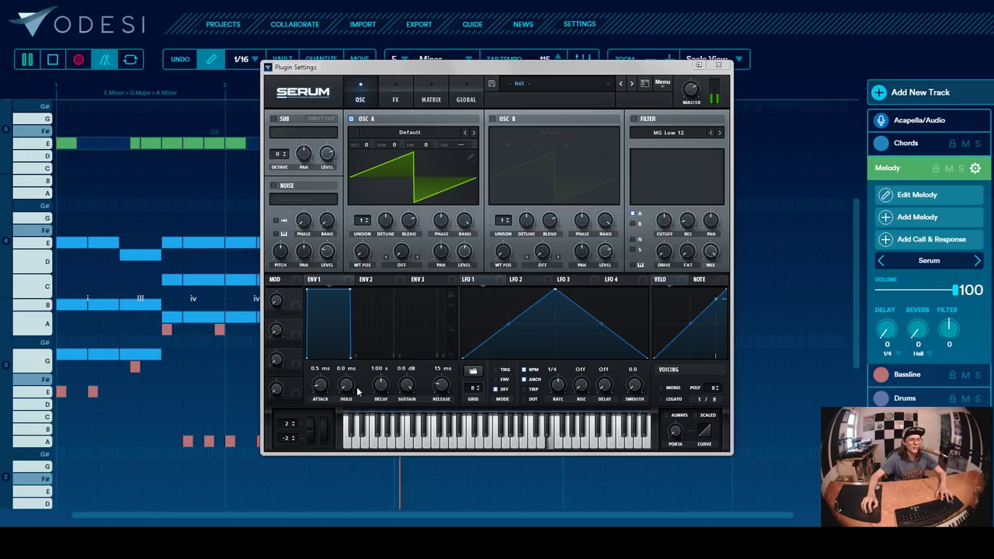
{"action": "left_click_drag", "start_coordinate": [397, 391], "coordinate": [415, 502]}
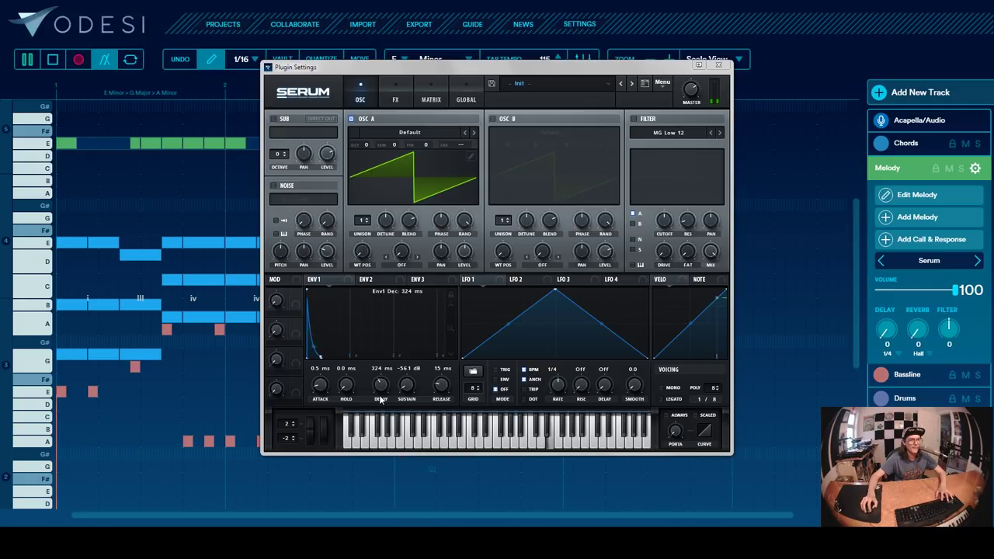
{"action": "left_click_drag", "start_coordinate": [381, 398], "coordinate": [380, 389]}
{"action": "left_click", "coordinate": [362, 220]}
{"action": "left_click_drag", "start_coordinate": [386, 220], "coordinate": [391, 269]}
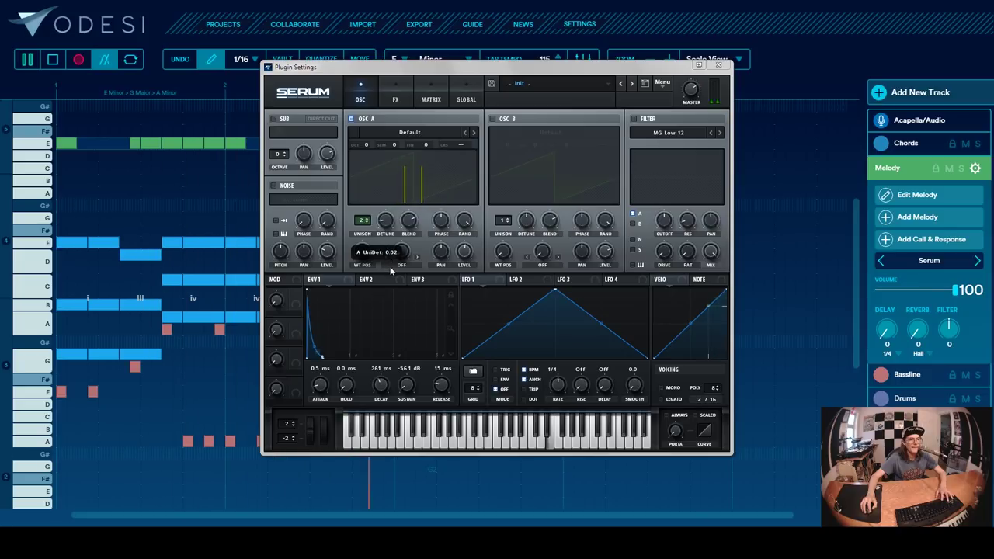
{"action": "left_click", "coordinate": [719, 133]}
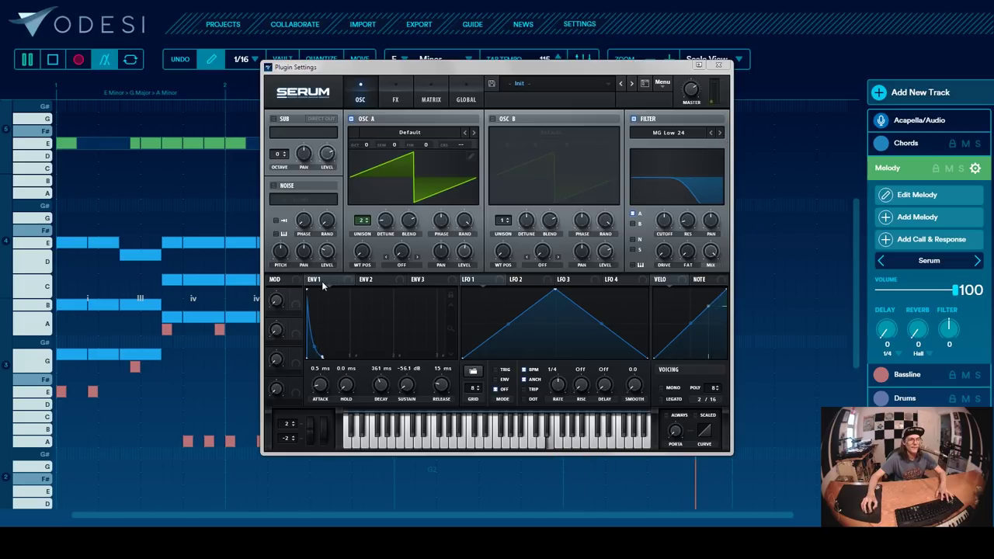
{"action": "left_click_drag", "start_coordinate": [314, 280], "coordinate": [664, 221]}
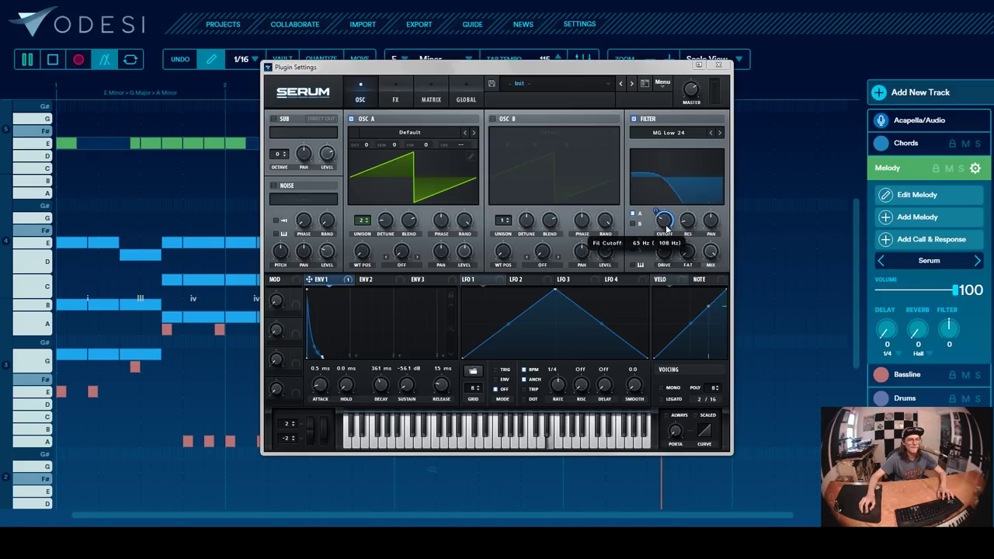
{"action": "left_click", "coordinate": [719, 66]}
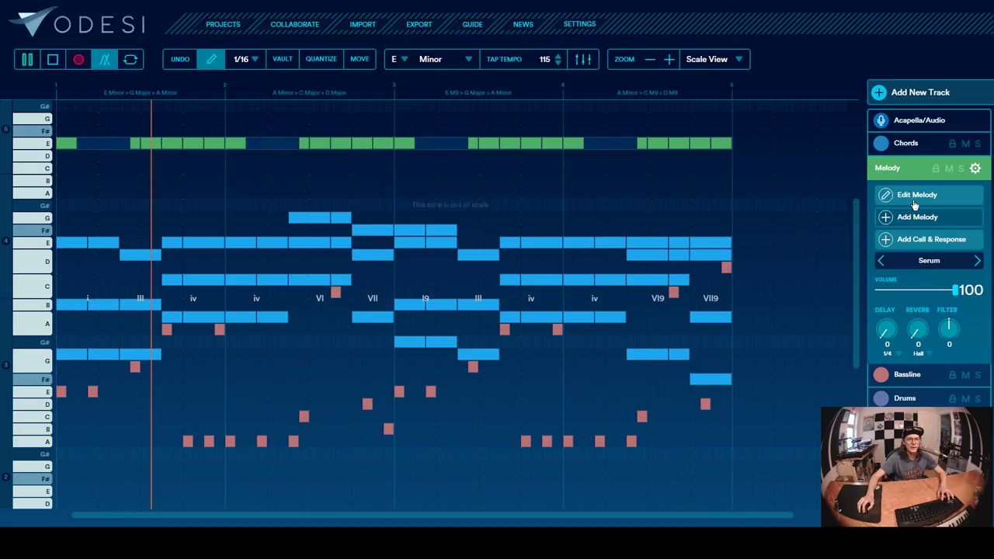
- Change the melody's rhythm to Ocean and its pitch pattern to Arp 37
{"action": "key", "text": "space"}
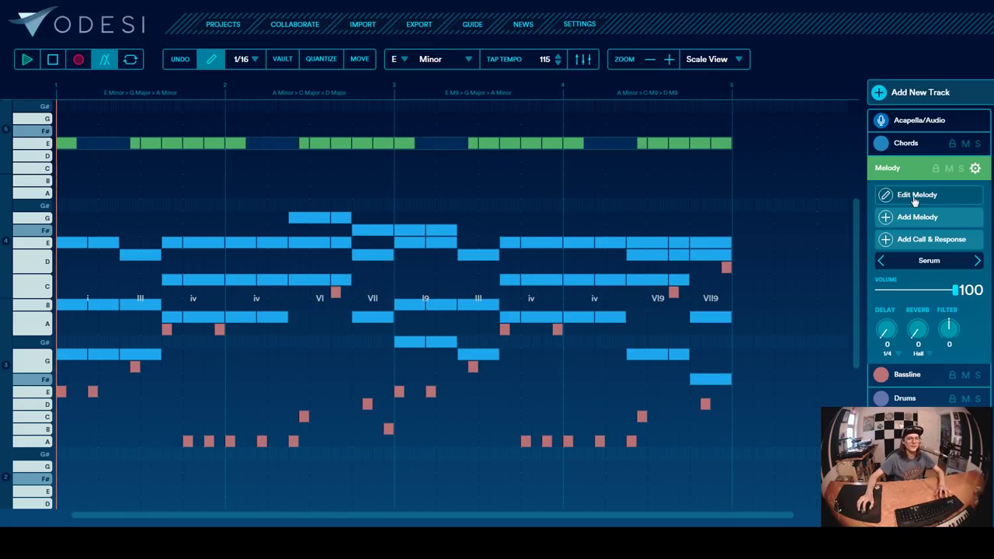
{"action": "left_click", "coordinate": [914, 198]}
{"action": "left_click", "coordinate": [831, 204]}
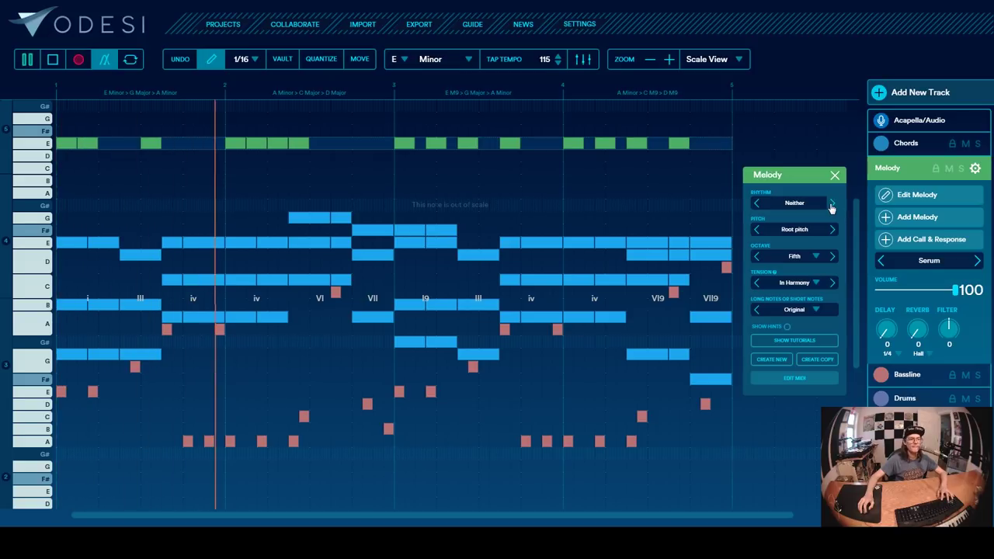
{"action": "left_click", "coordinate": [832, 204]}
{"action": "left_click", "coordinate": [797, 230]}
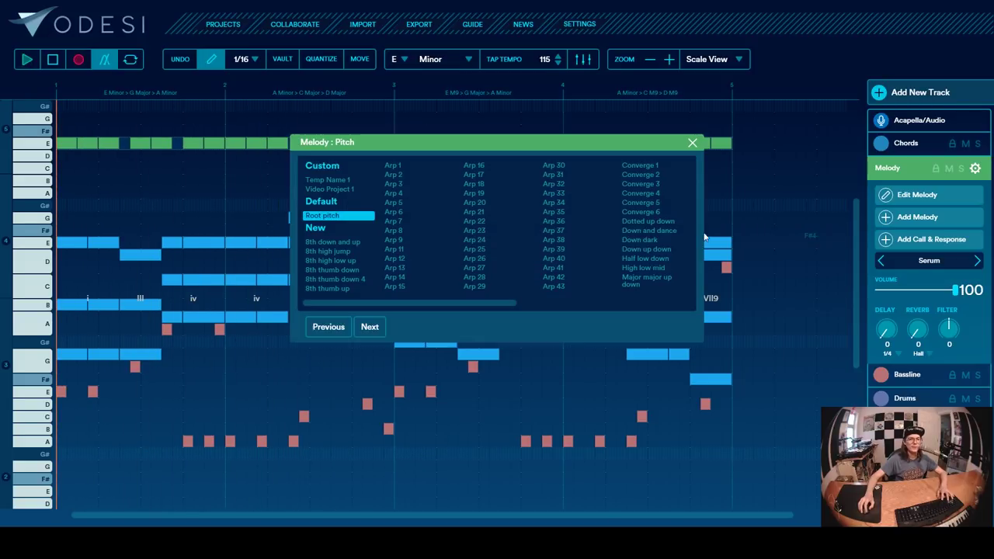
{"action": "mouse_move", "coordinate": [382, 300]}
{"action": "left_mouse_down"}
{"action": "mouse_move", "coordinate": [577, 300]}
{"action": "mouse_move", "coordinate": [392, 302]}
{"action": "left_mouse_up"}
{"action": "left_click", "coordinate": [526, 231]}
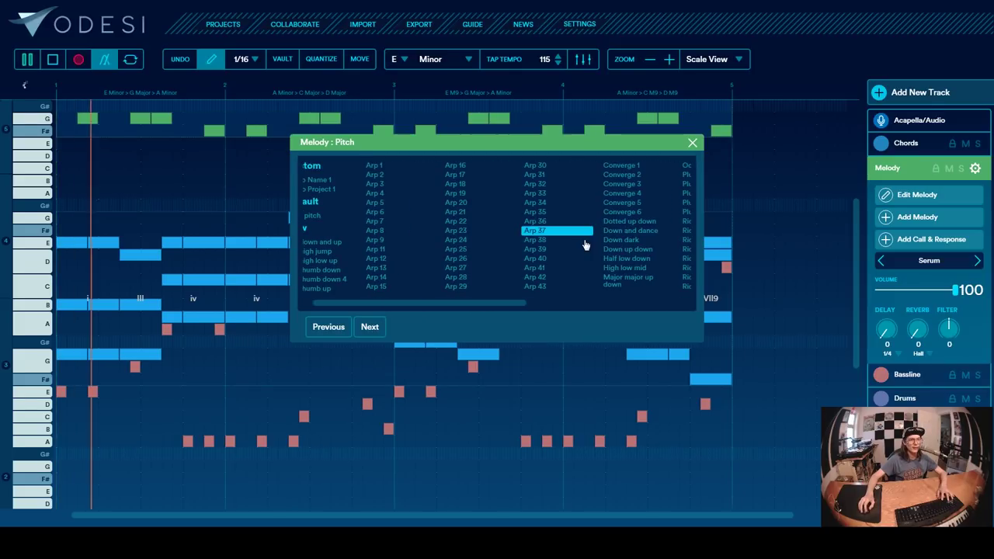
{"action": "left_click", "coordinate": [692, 142]}
- Set the melody octave to Fourth and restrict its tension to chord notes only
{"action": "left_click_drag", "start_coordinate": [781, 310], "coordinate": [785, 204]}
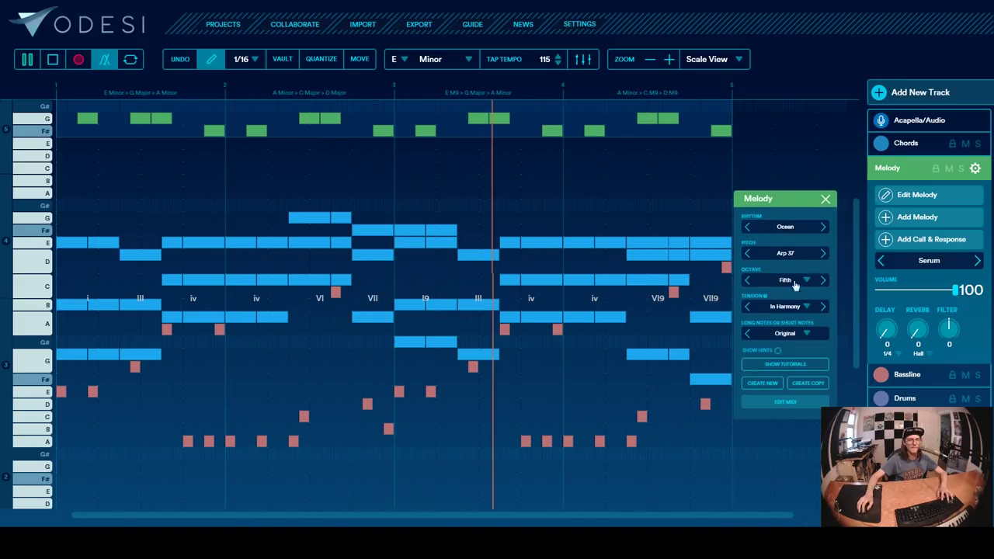
{"action": "key", "text": "space"}
{"action": "left_click", "coordinate": [749, 286]}
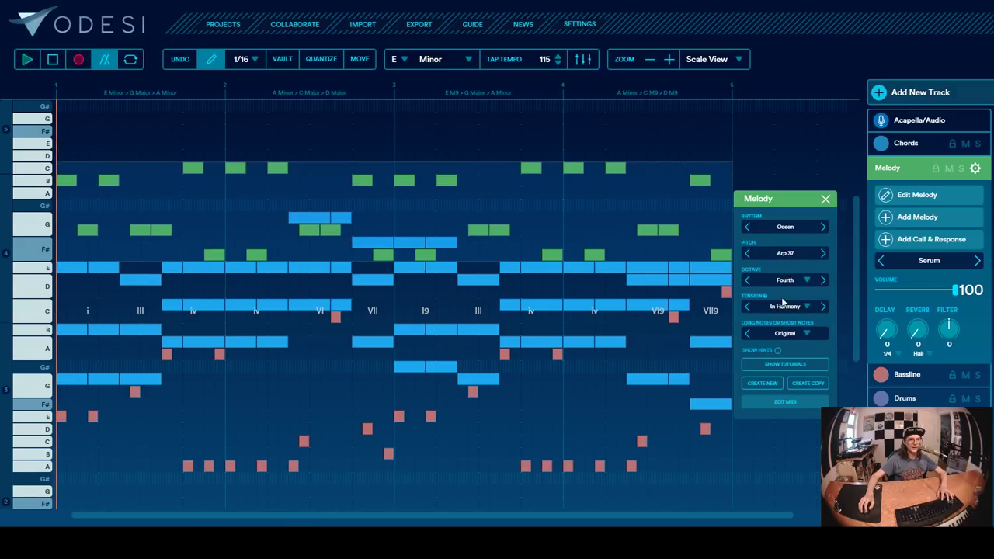
{"action": "left_click", "coordinate": [807, 308]}
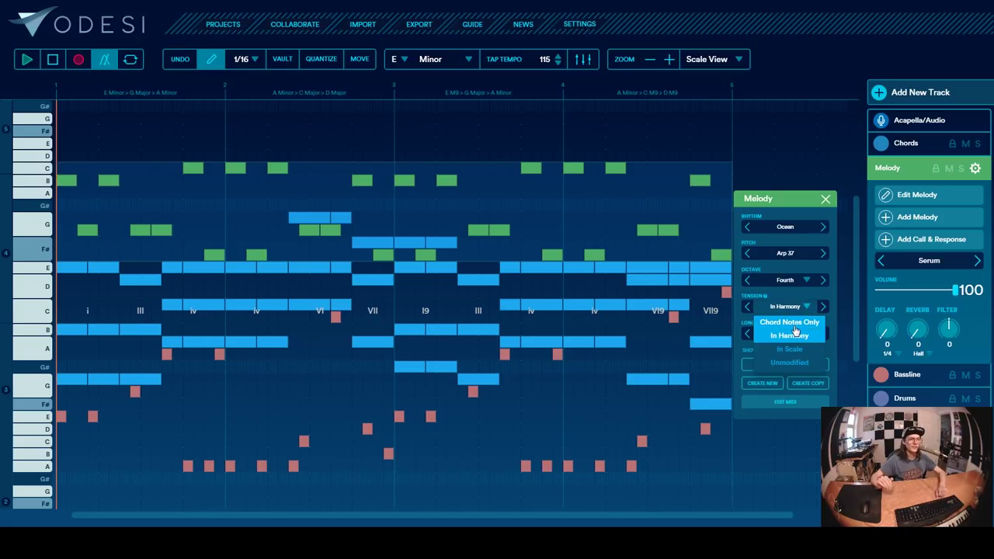
{"action": "left_click", "coordinate": [791, 323]}
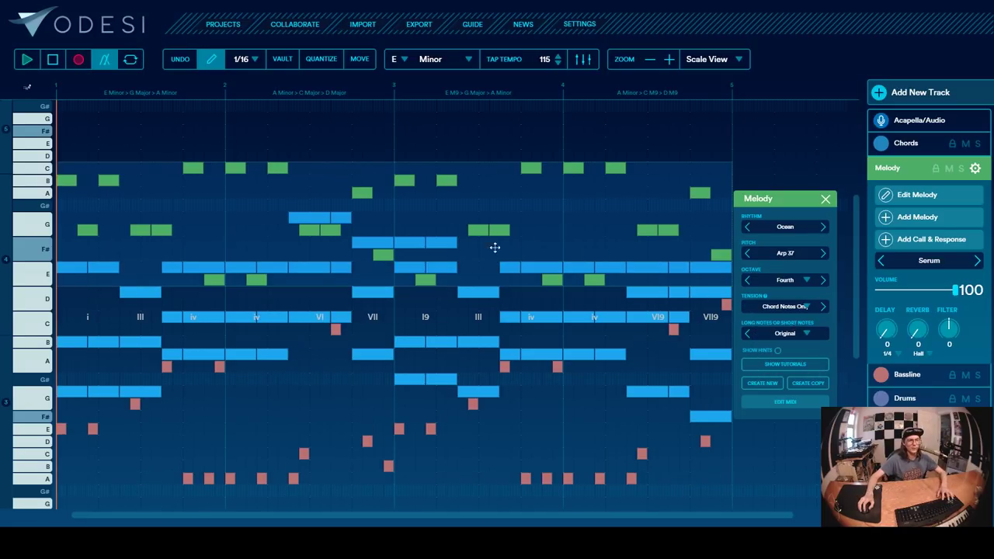
{"action": "key", "text": "space"}
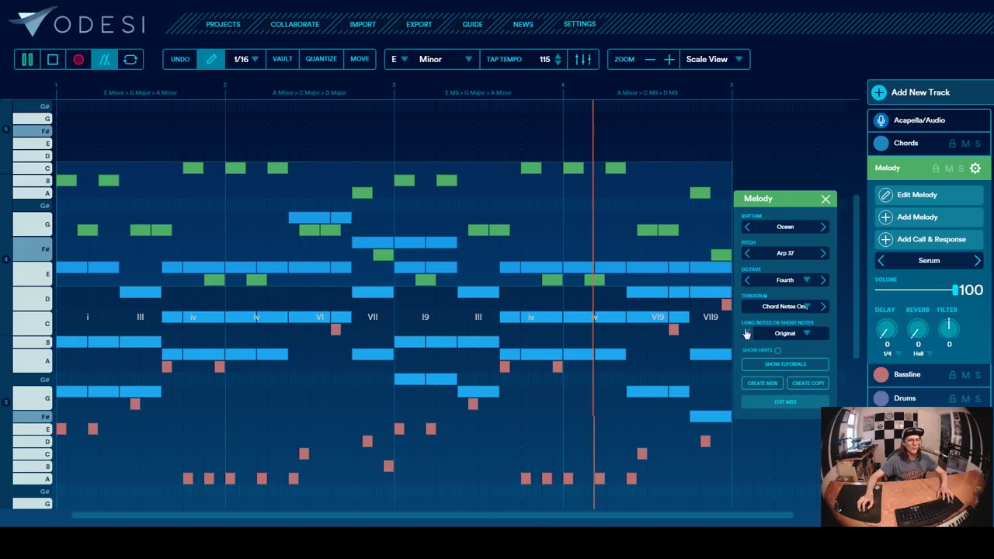
- Set the melody volume to 93 and stop playback at the loop start
{"action": "left_click", "coordinate": [826, 198]}
{"action": "mouse_move", "coordinate": [957, 293]}
{"action": "left_mouse_down"}
{"action": "mouse_move", "coordinate": [943, 293]}
{"action": "mouse_move", "coordinate": [953, 293]}
{"action": "left_mouse_up"}
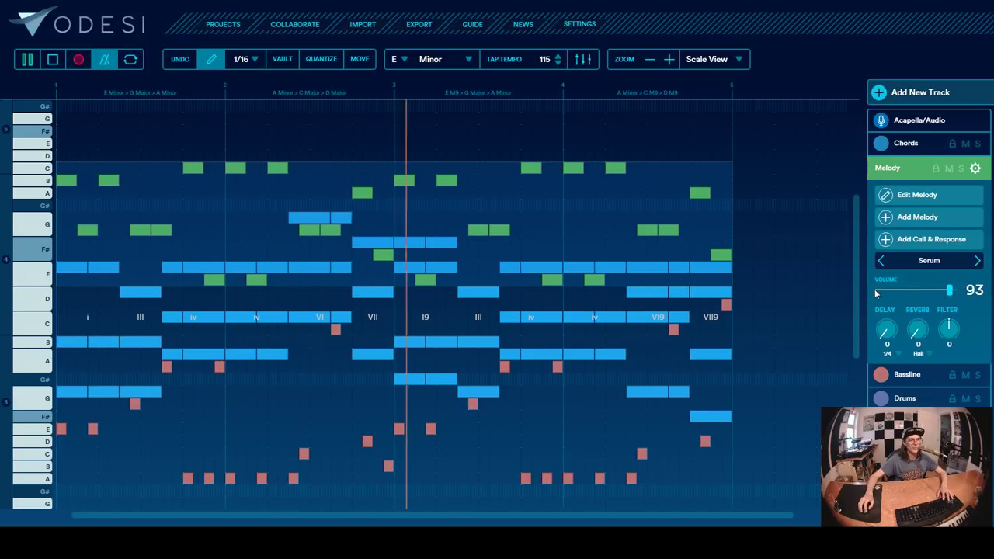
{"action": "key", "text": "space"}
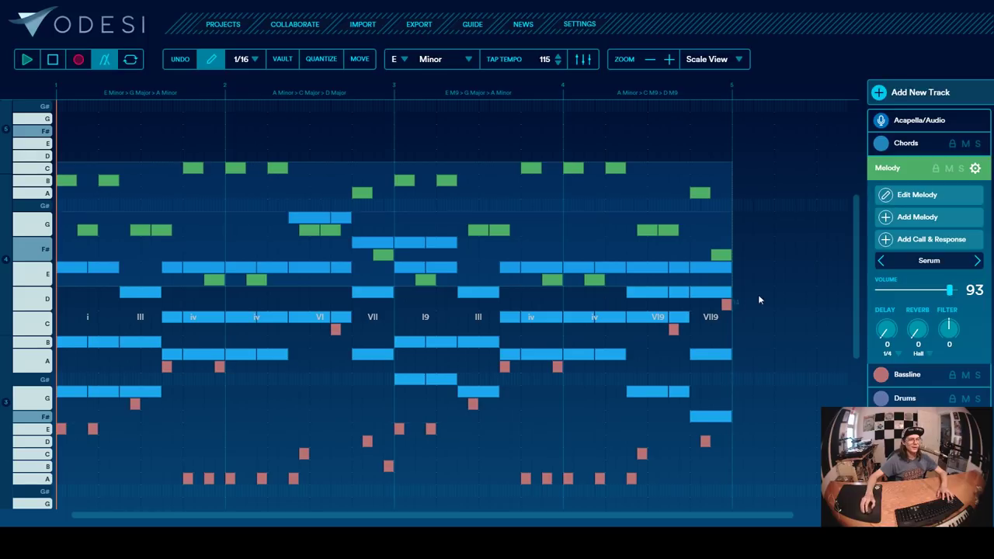
{"action": "scroll", "coordinate": [759, 299], "scroll_direction": "down", "scroll_amount": 3}
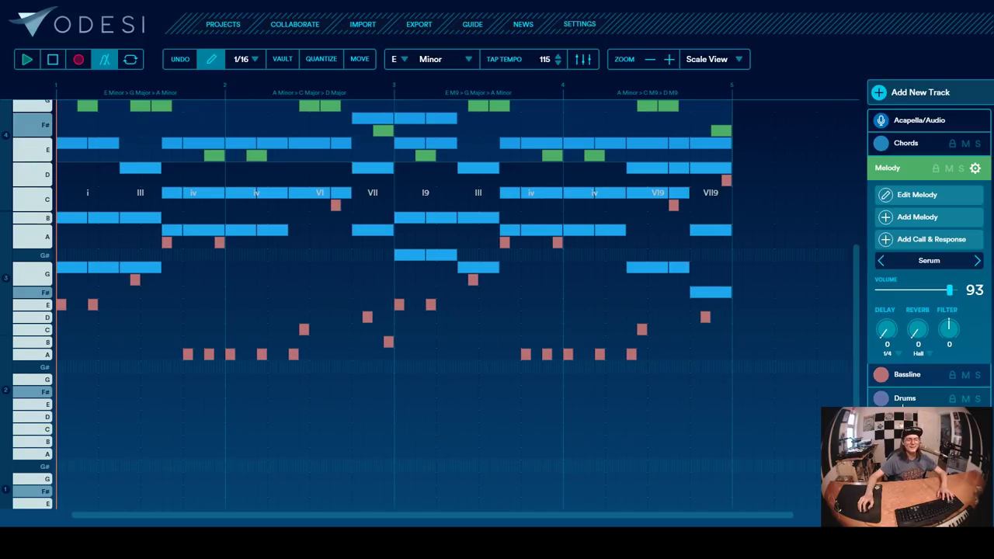
- Switch the Drums track to the 808 kit with the metronome turned off
{"action": "left_click", "coordinate": [903, 401]}
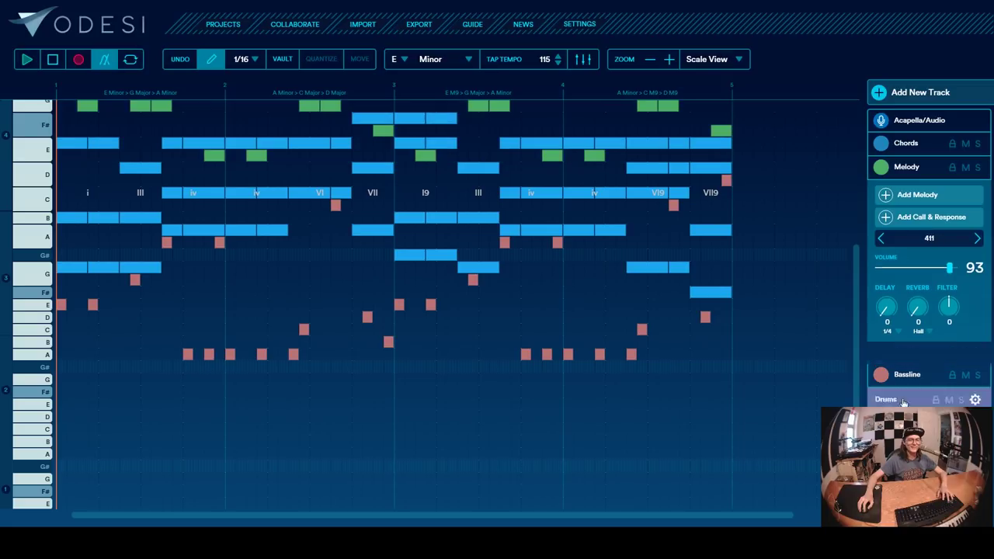
{"action": "key", "text": "space"}
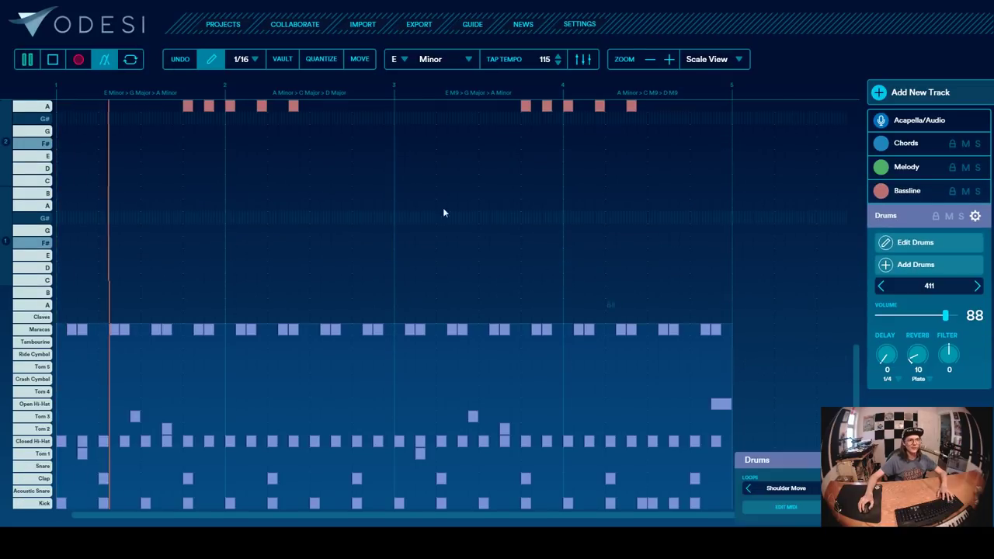
{"action": "left_click", "coordinate": [104, 59]}
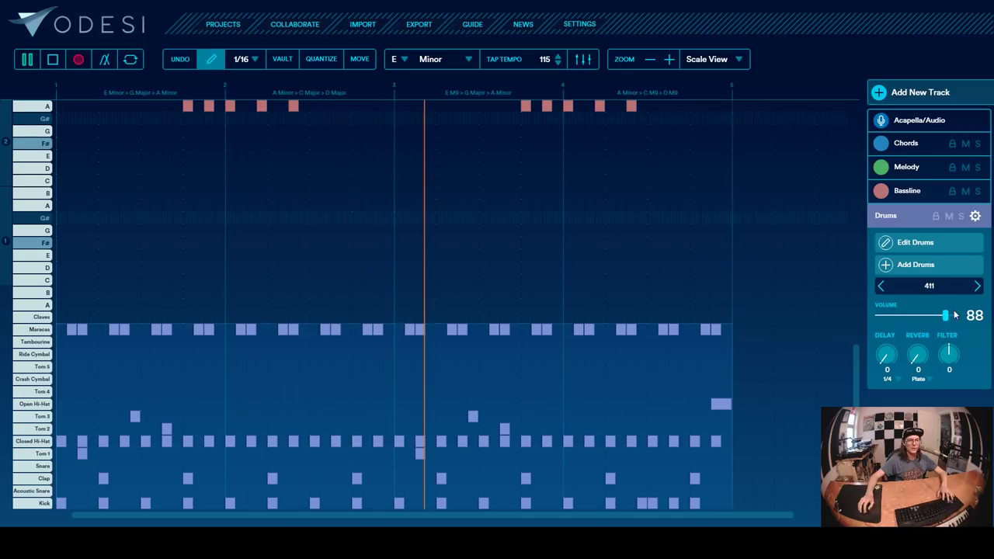
{"action": "left_click", "coordinate": [976, 289]}
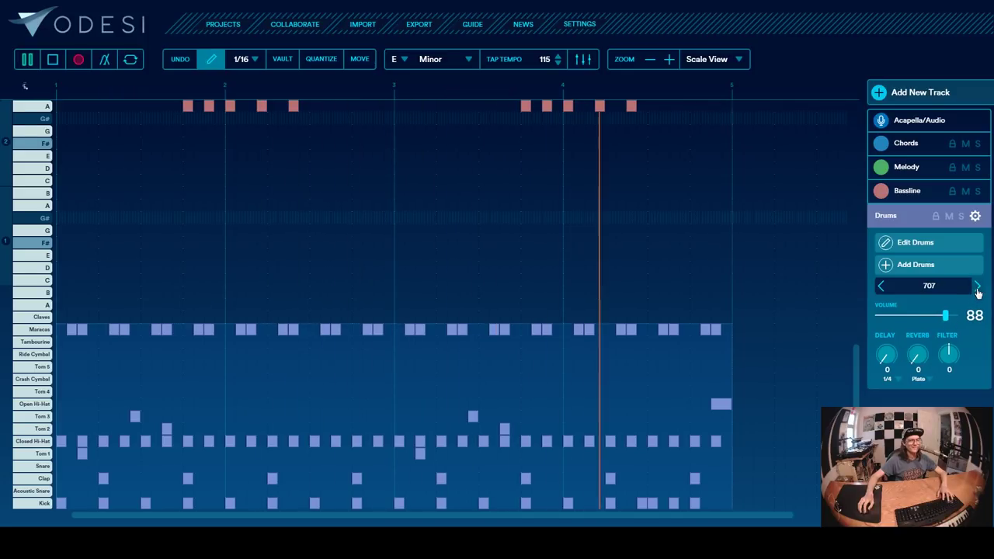
{"action": "left_click", "coordinate": [923, 287]}
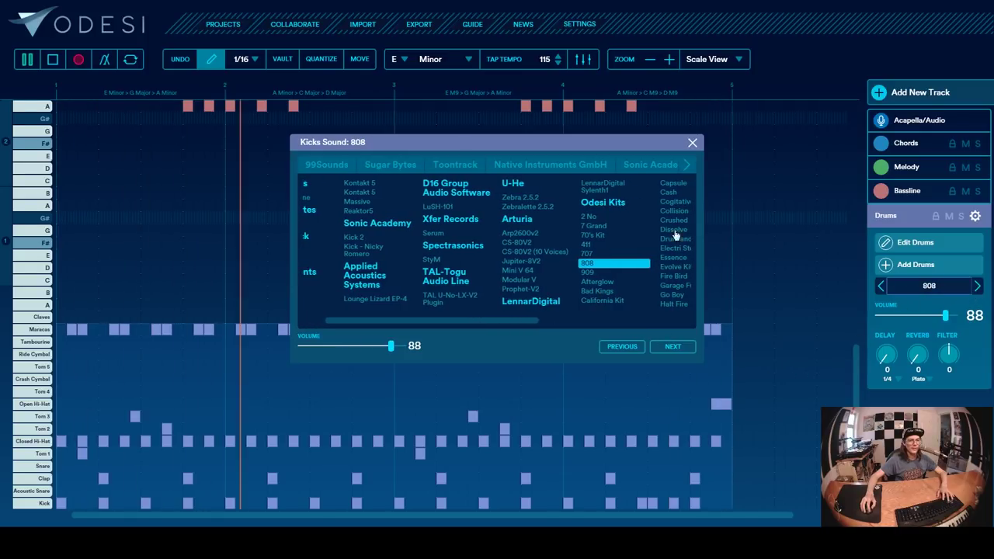
{"action": "left_click", "coordinate": [693, 142]}
- Choose the Disco Mid Funk drum loop from the full loop list
{"action": "left_click", "coordinate": [878, 249]}
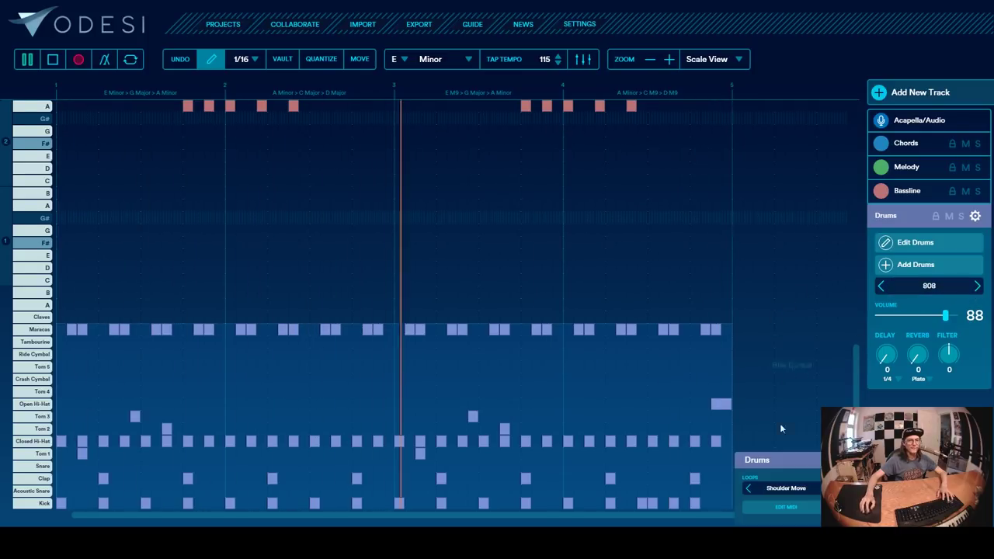
{"action": "left_click_drag", "start_coordinate": [783, 460], "coordinate": [791, 305]}
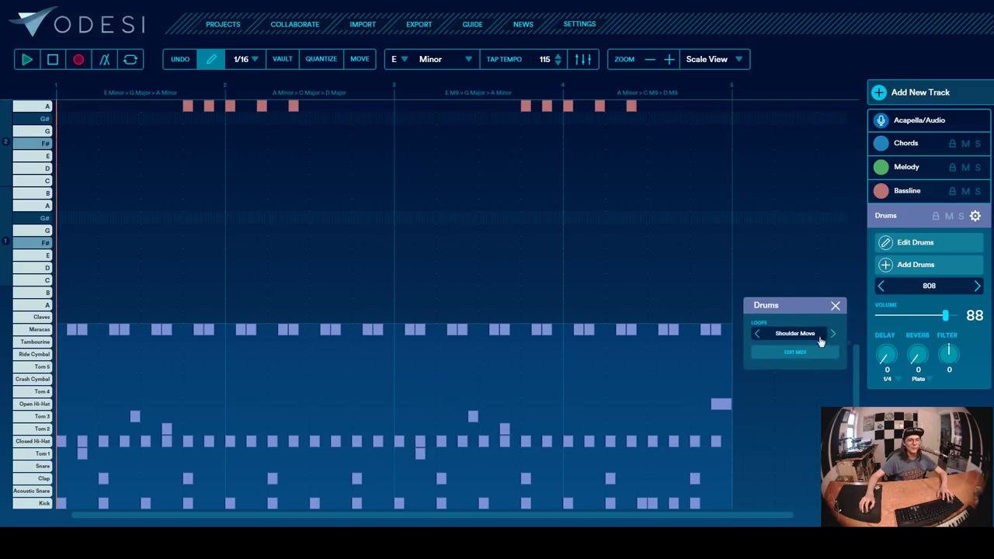
{"action": "left_click", "coordinate": [795, 333]}
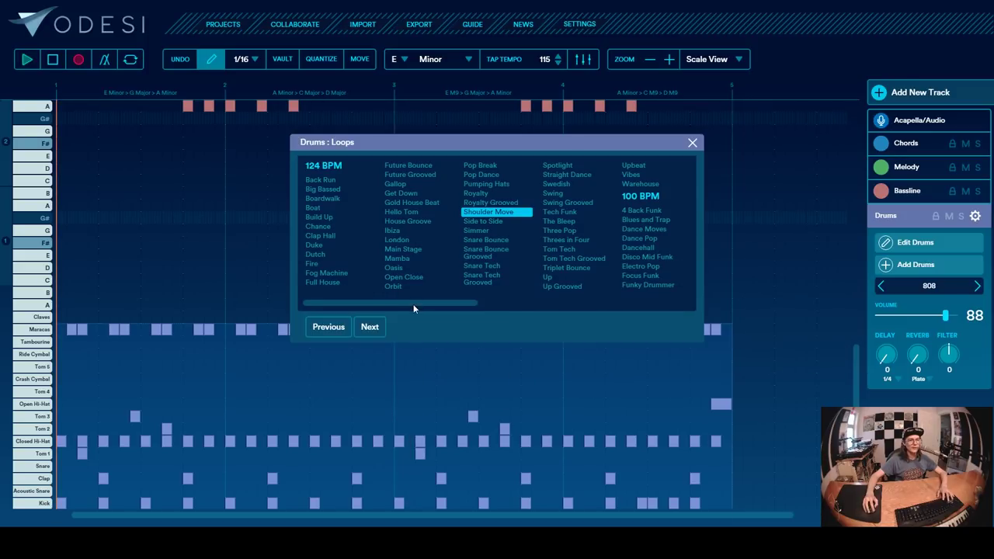
{"action": "left_click_drag", "start_coordinate": [413, 304], "coordinate": [466, 305]}
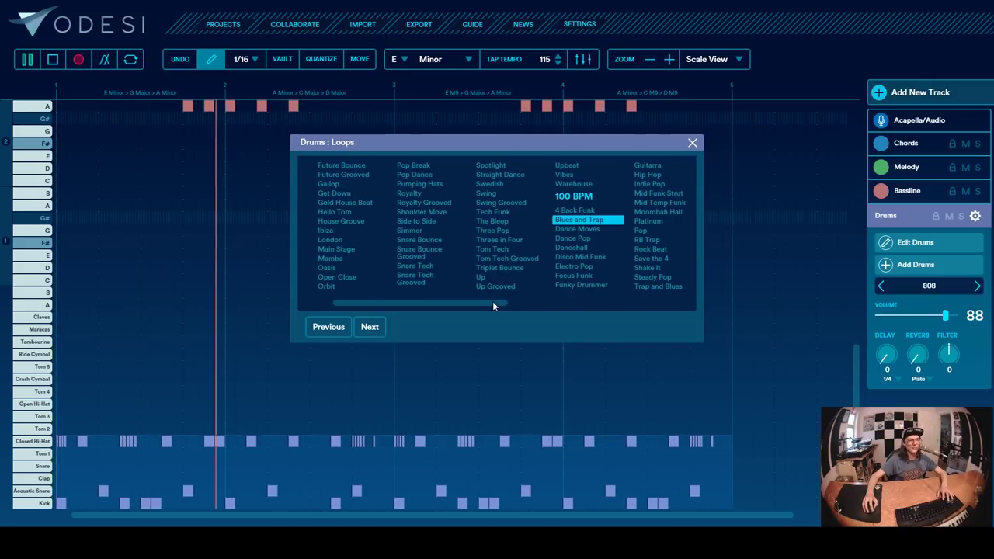
{"action": "left_click_drag", "start_coordinate": [492, 303], "coordinate": [515, 301]}
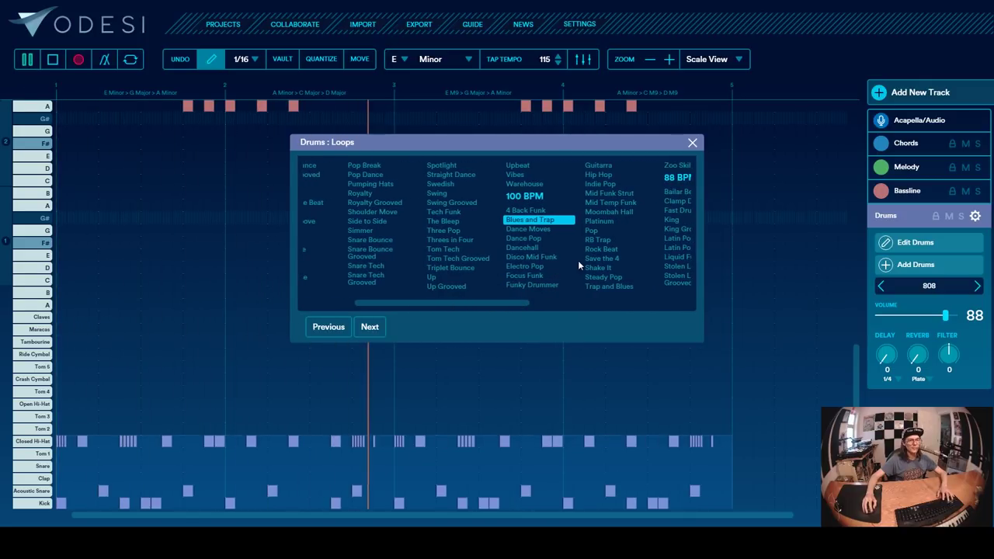
{"action": "left_click", "coordinate": [541, 261]}
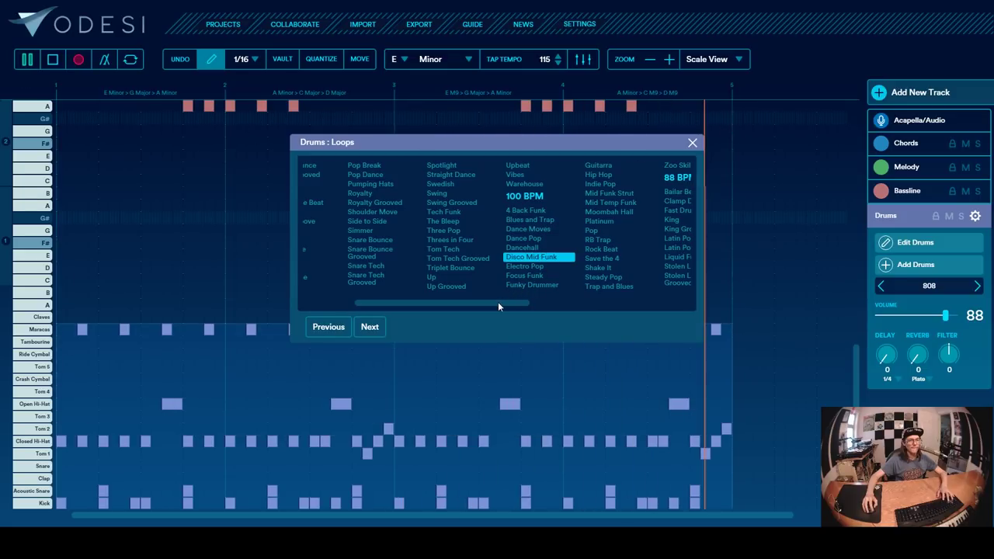
{"action": "key", "text": "space"}
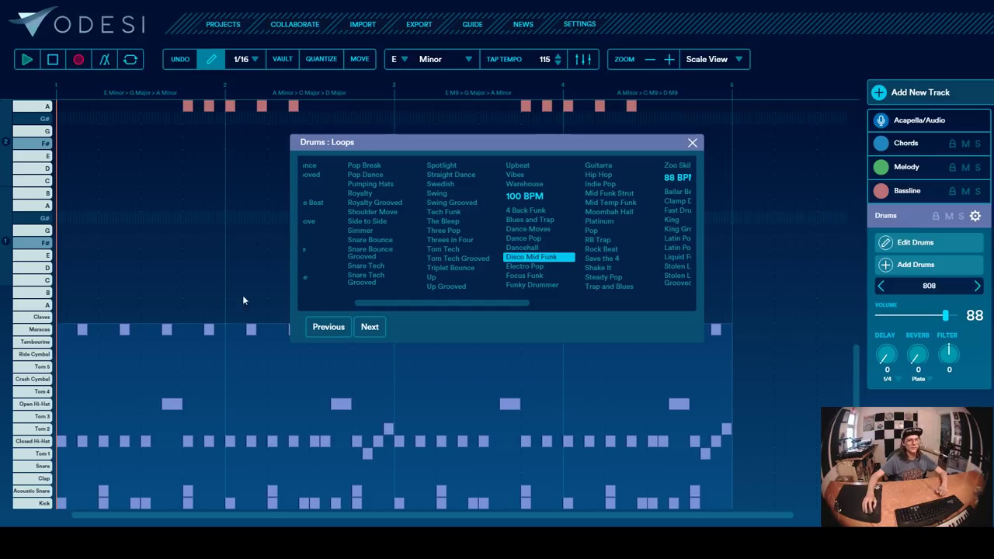
{"action": "left_click_drag", "start_coordinate": [506, 303], "coordinate": [529, 303]}
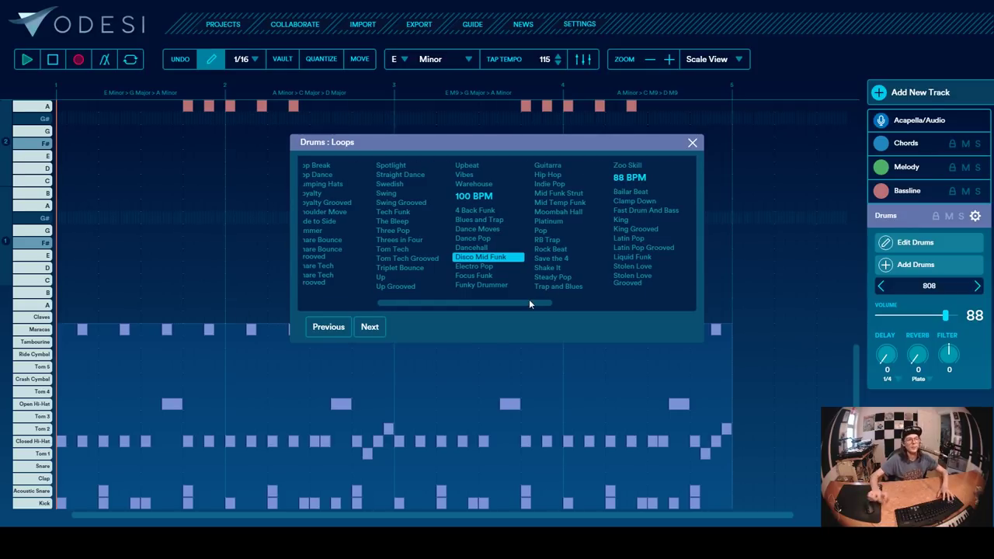
{"action": "left_click", "coordinate": [692, 144]}
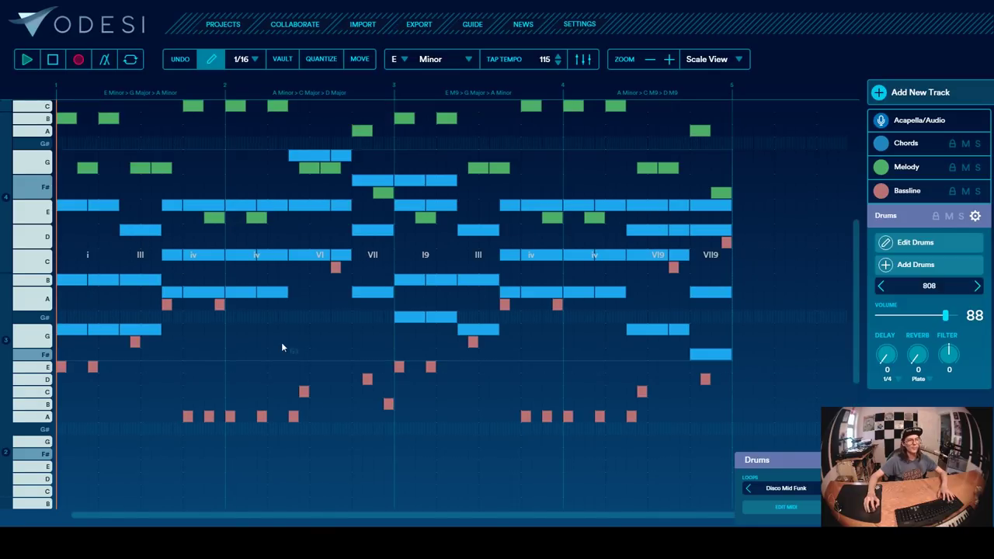
{"action": "scroll", "coordinate": [470, 345], "scroll_direction": "down", "scroll_amount": 5}
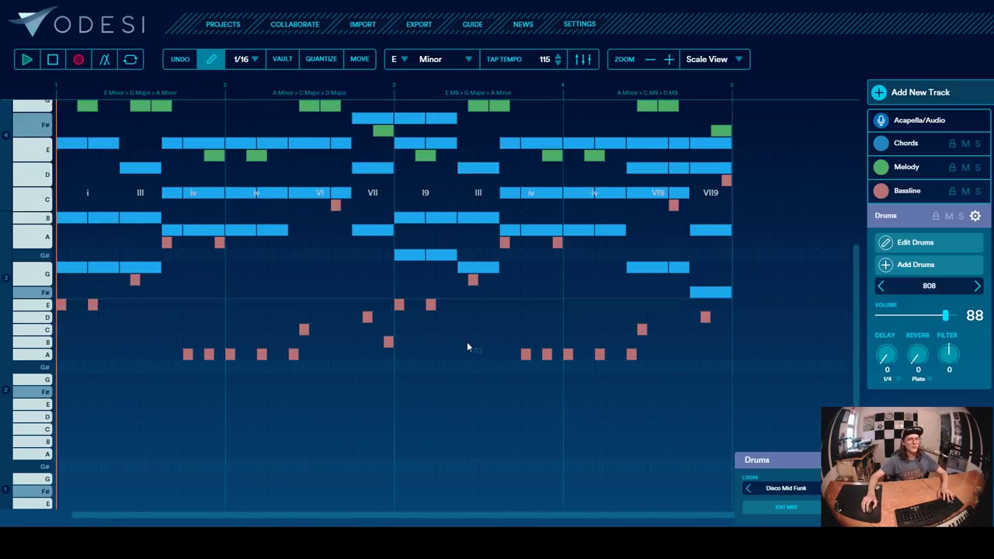
- Delete the drum notes and export the full track as MIDI to Video Song.mid
{"action": "key", "text": "Delete"}
{"action": "left_click", "coordinate": [527, 101]}
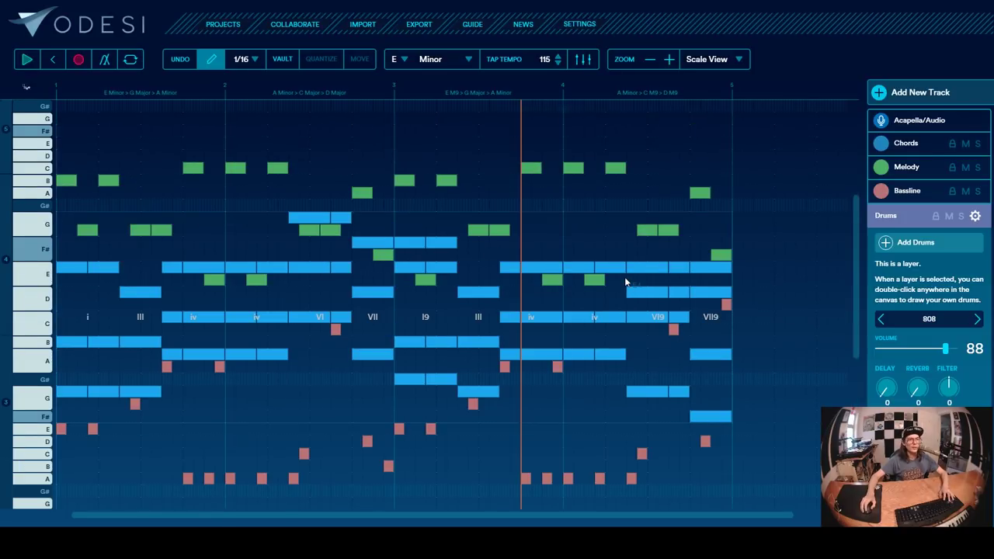
{"action": "left_click", "coordinate": [419, 25]}
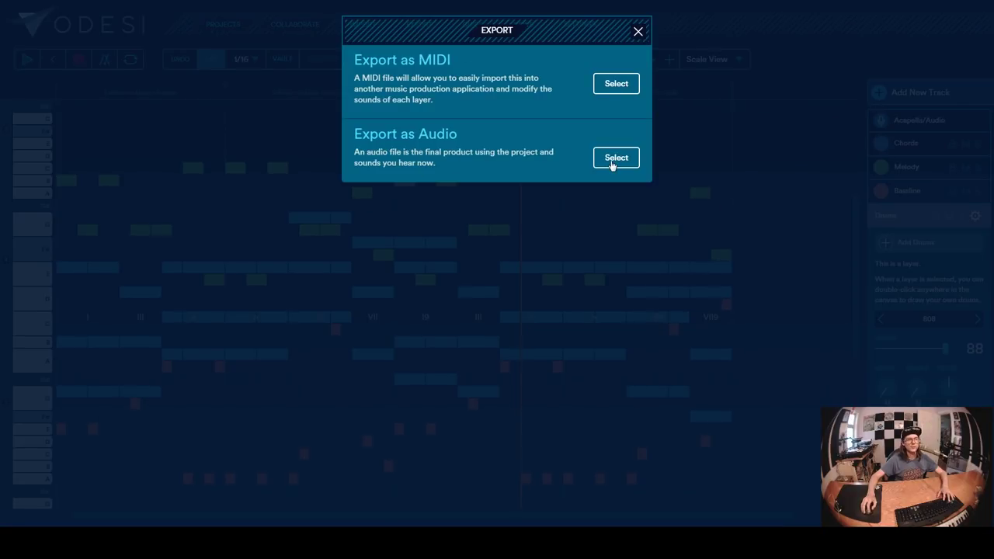
{"action": "left_click", "coordinate": [617, 84]}
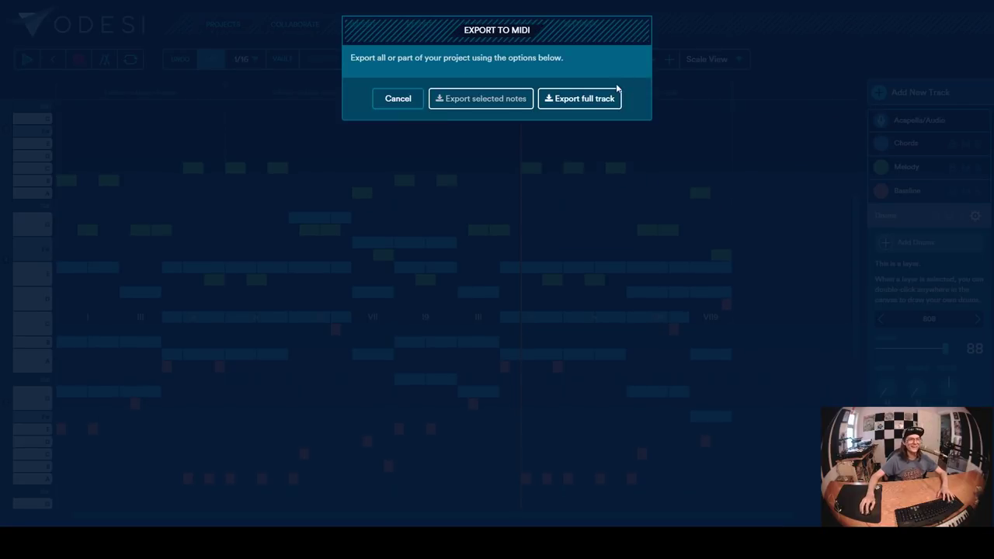
{"action": "left_click", "coordinate": [569, 100]}
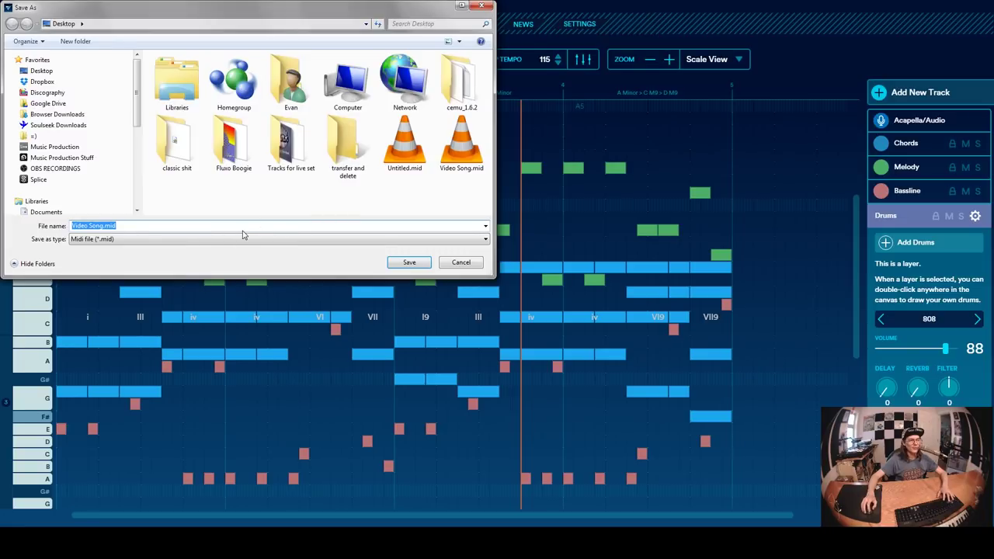
{"action": "key", "text": "Return"}
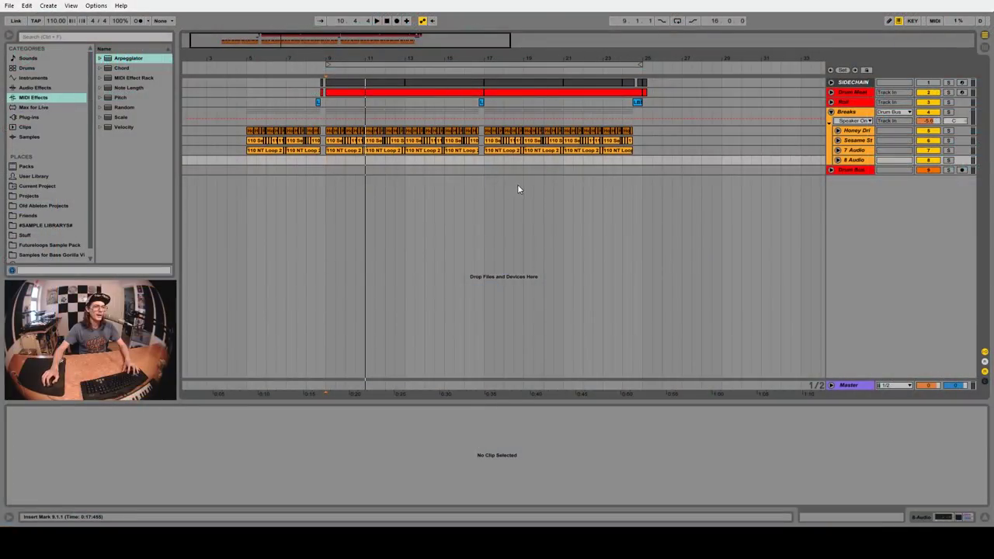
- Place the exported Major, Melody and Bassline MIDI clips into the arrangement starting at 9.1.1
{"action": "left_click", "coordinate": [326, 171]}
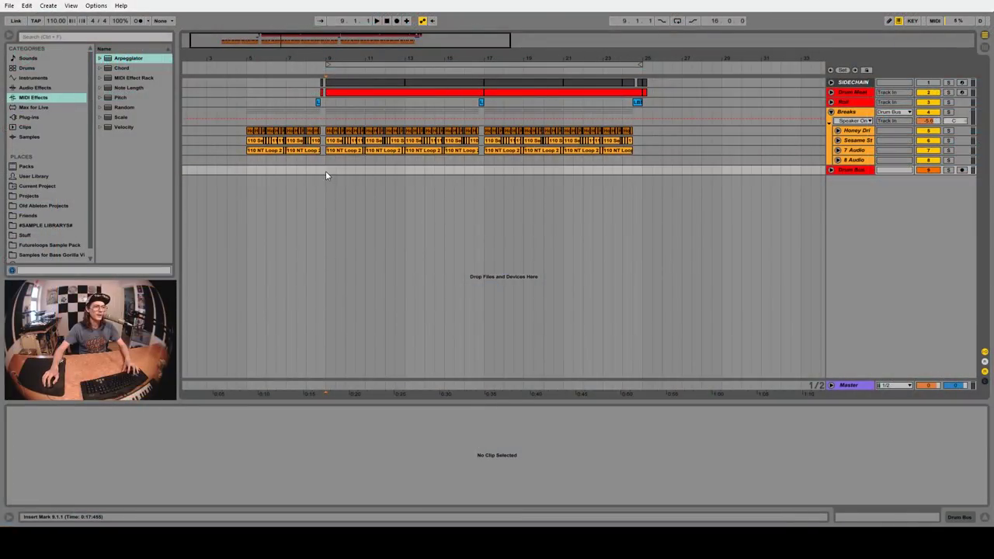
{"action": "key", "text": "space"}
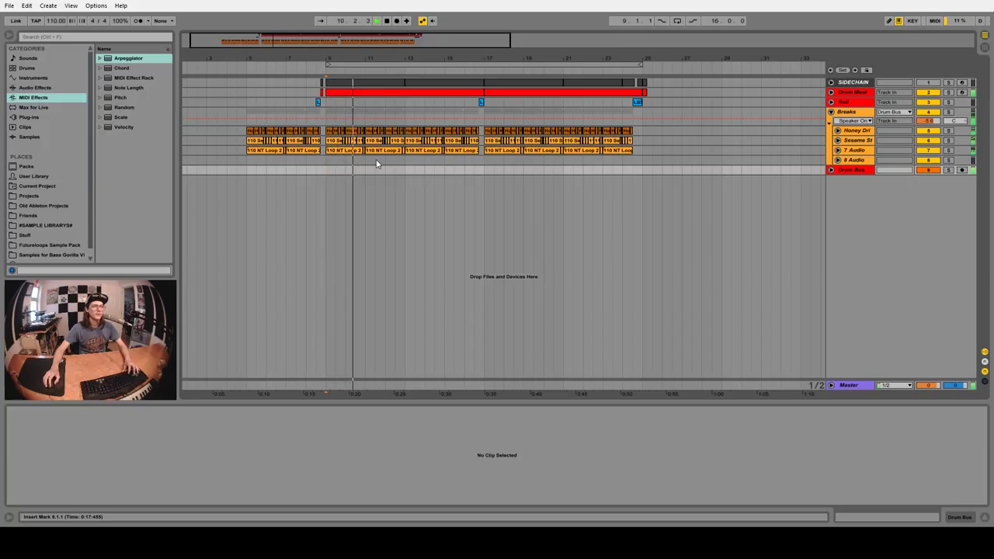
{"action": "key", "text": "space"}
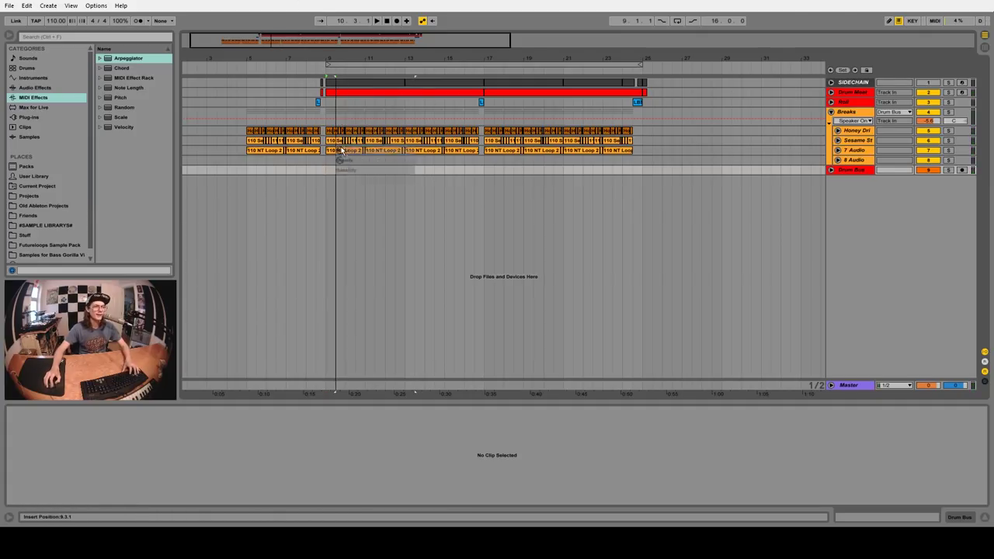
{"action": "left_click", "coordinate": [327, 189]}
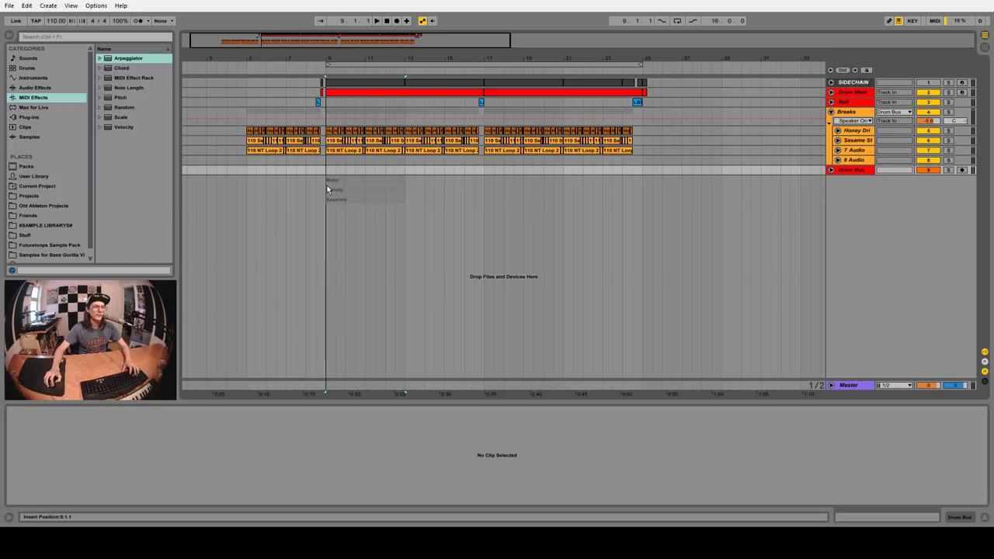
{"action": "left_click_drag", "start_coordinate": [327, 189], "coordinate": [327, 190]}
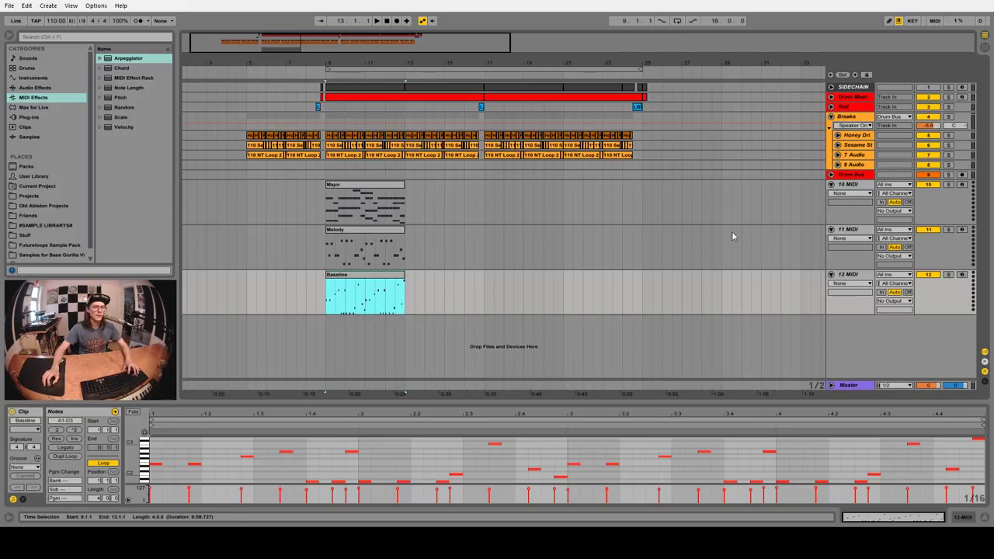
- Duplicate the Major, Melody and Bassline clips to fill bars 9–25, then show the User Library
{"action": "left_click", "coordinate": [376, 190], "text": "shift"}
{"action": "key", "text": "ctrl+d"}
{"action": "key", "text": "ctrl+d"}
{"action": "key", "text": "ctrl+d"}
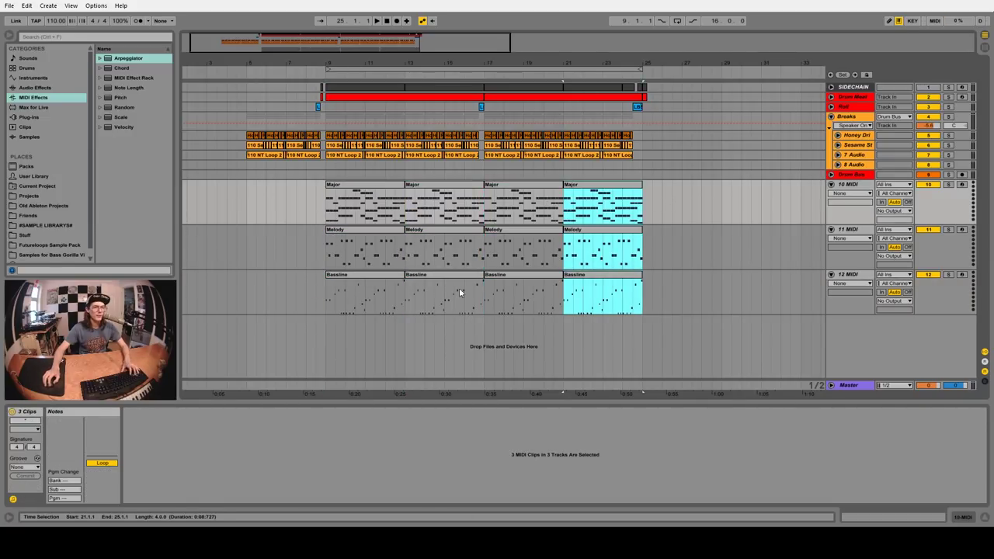
{"action": "left_click", "coordinate": [39, 179]}
- Load the Donk Harmor preset onto the Bassline track
{"action": "left_click", "coordinate": [117, 80]}
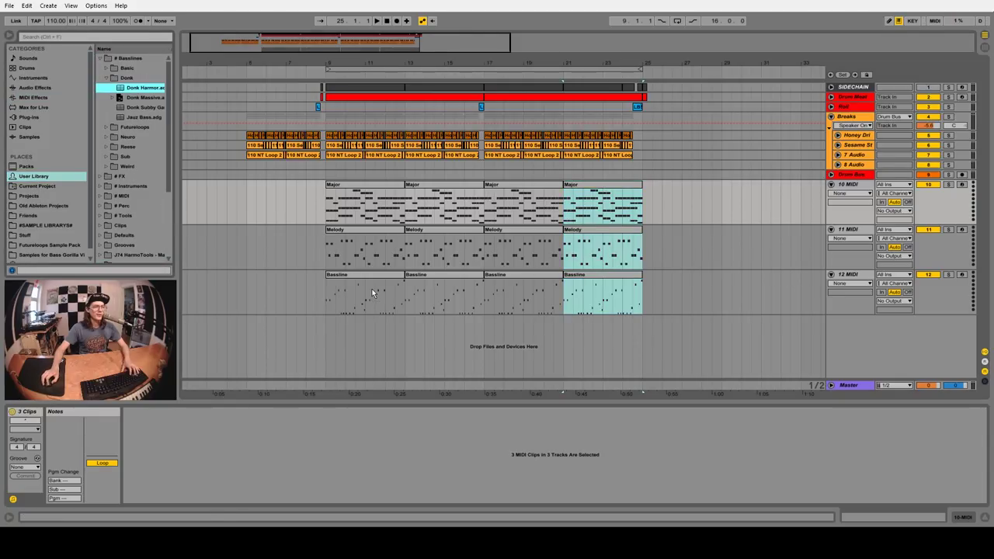
{"action": "left_click_drag", "start_coordinate": [372, 289], "coordinate": [375, 289]}
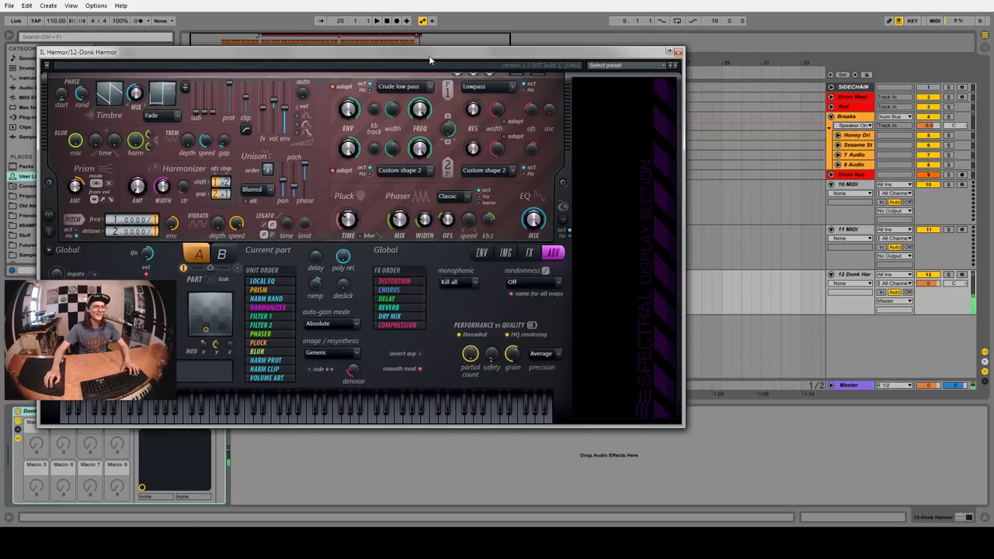
{"action": "left_click_drag", "start_coordinate": [428, 59], "coordinate": [643, 47]}
- Make Harmor's volume envelope decay much shorter, then play the arrangement and close the synth
{"action": "left_click", "coordinate": [513, 241]}
{"action": "left_click", "coordinate": [683, 340]}
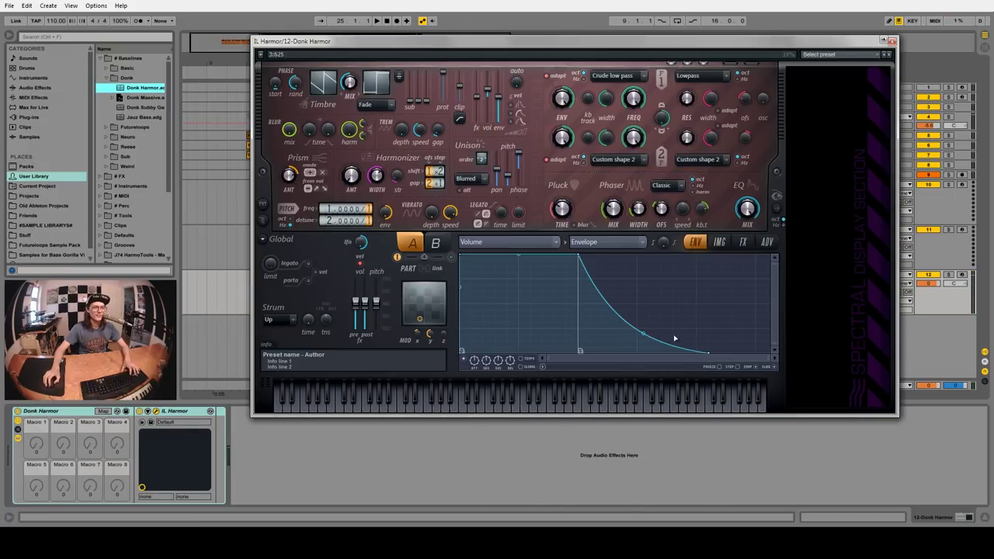
{"action": "left_click_drag", "start_coordinate": [713, 354], "coordinate": [597, 348]}
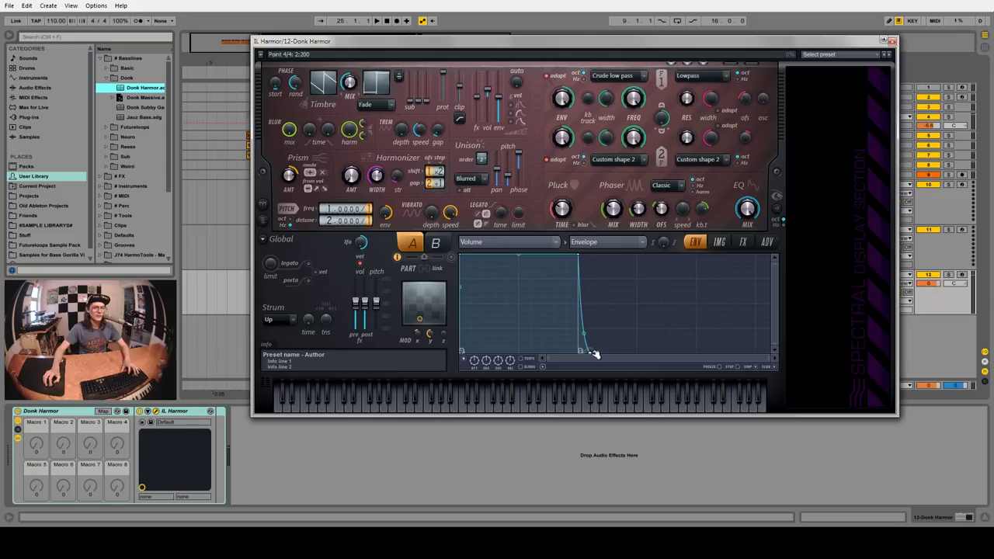
{"action": "key", "text": "space"}
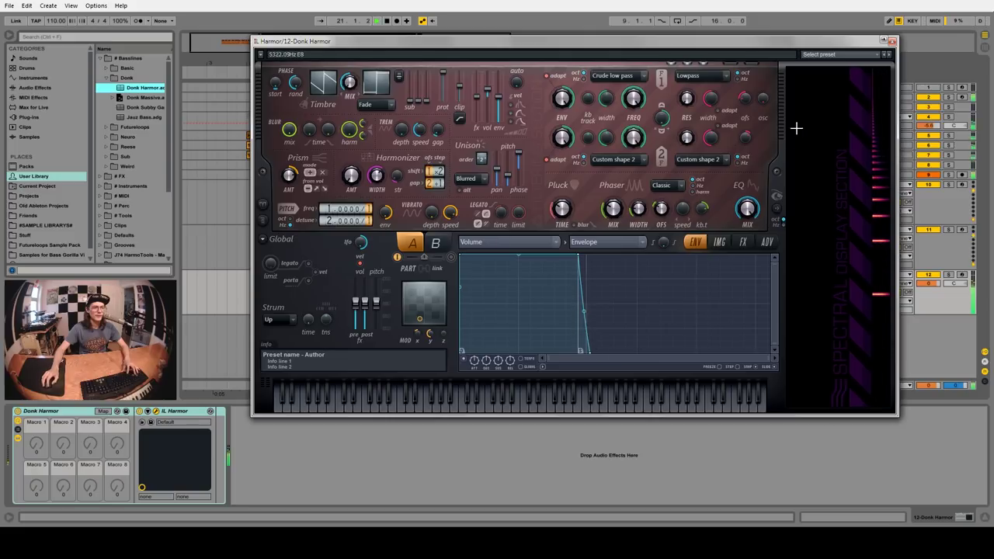
{"action": "left_click", "coordinate": [892, 41]}
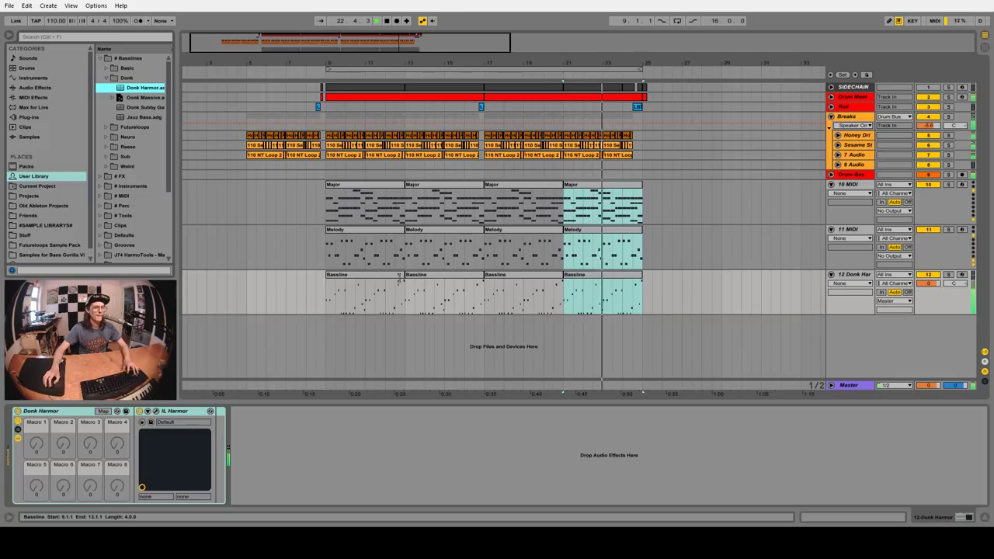
- Select the twelve Major, Melody and Bassline clips and give them Slynk's Funky Groove
{"action": "double_click", "coordinate": [377, 100]}
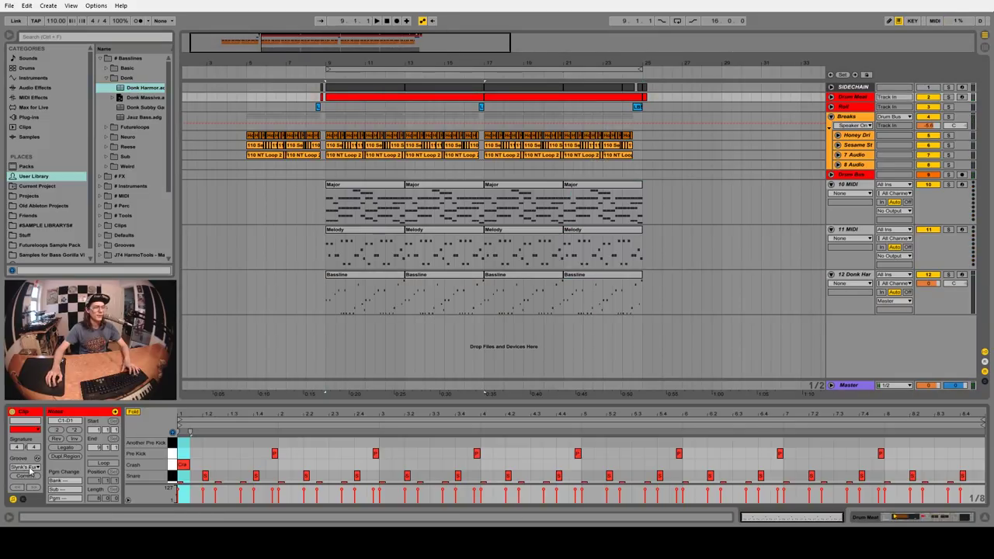
{"action": "left_click_drag", "start_coordinate": [327, 162], "coordinate": [643, 136]}
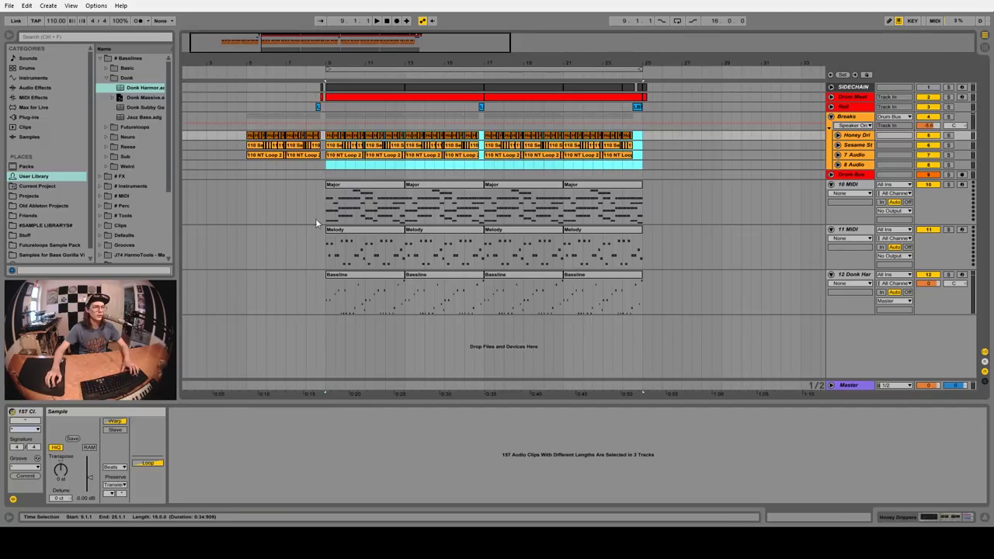
{"action": "left_click", "coordinate": [343, 198]}
{"action": "left_click", "coordinate": [616, 278], "text": "shift"}
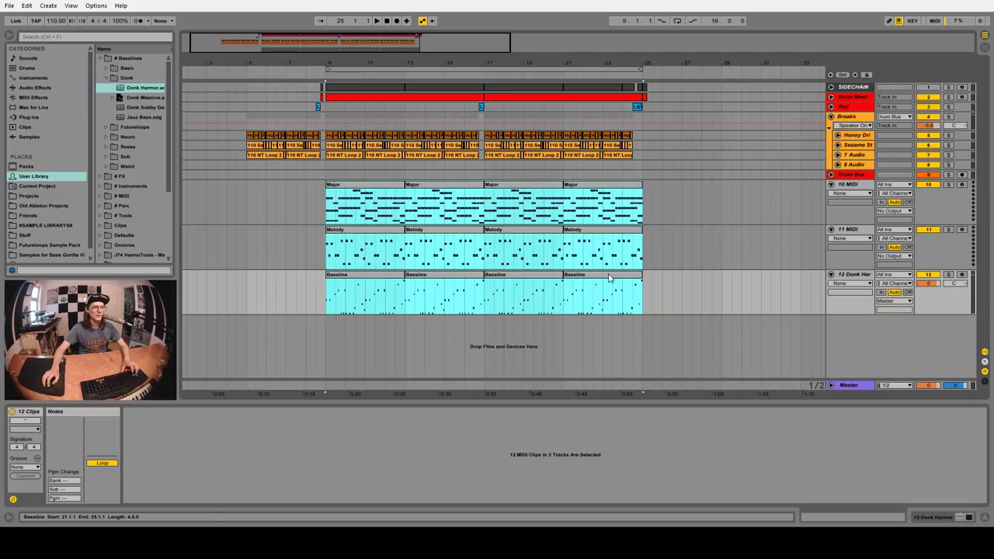
{"action": "left_click", "coordinate": [33, 466]}
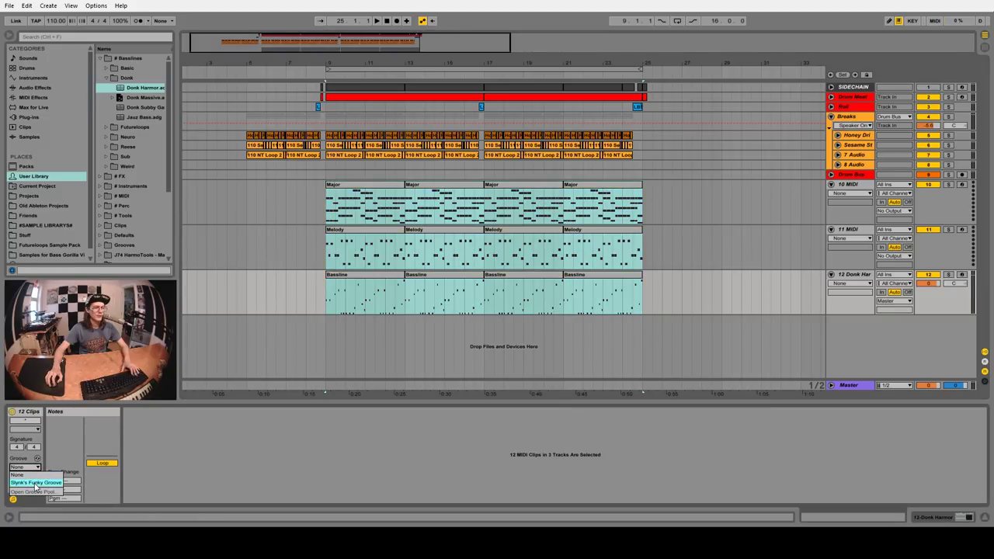
{"action": "left_click", "coordinate": [35, 483]}
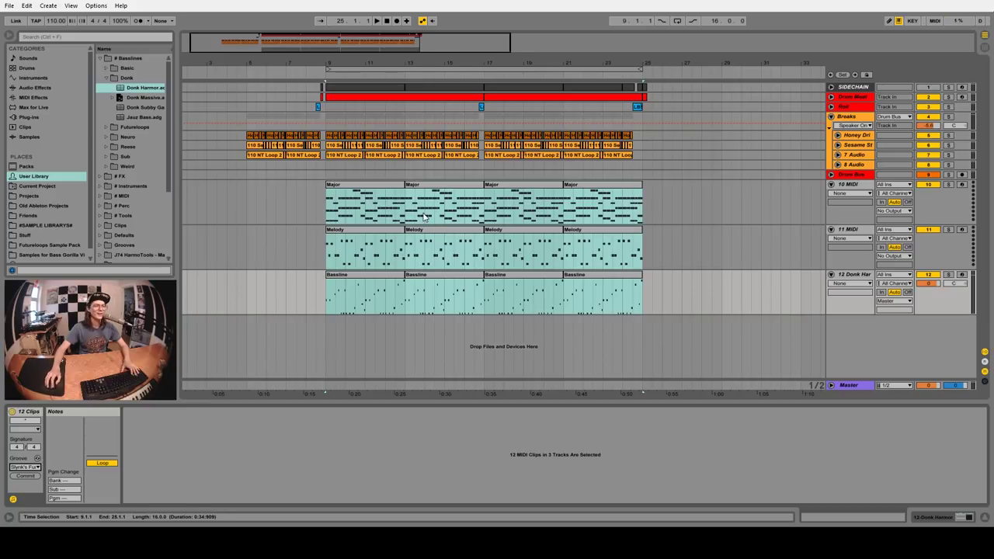
{"action": "left_click", "coordinate": [354, 277]}
{"action": "key", "text": "space"}
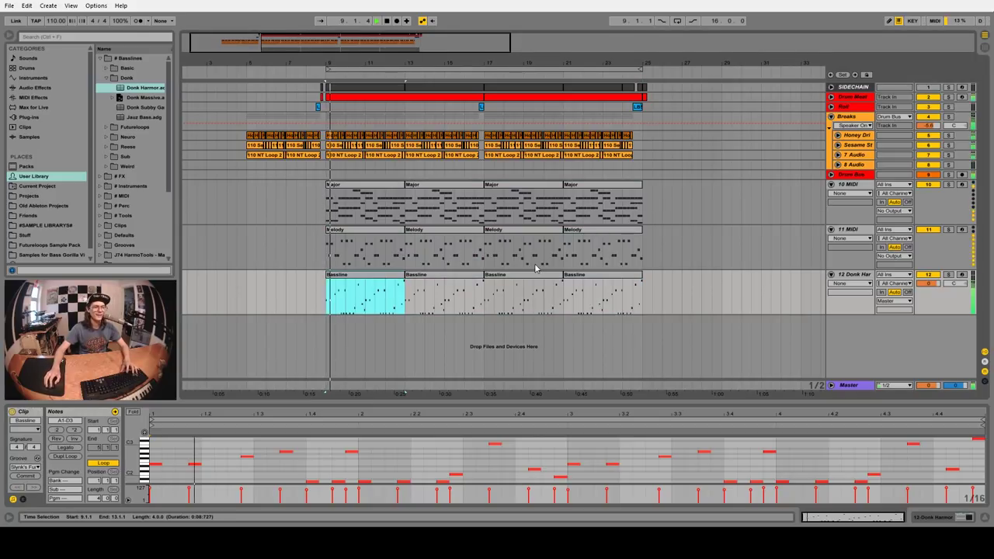
- Insert a Pitch MIDI effect before Donk Harmor on the bass track
{"action": "key", "text": "shift+Tab"}
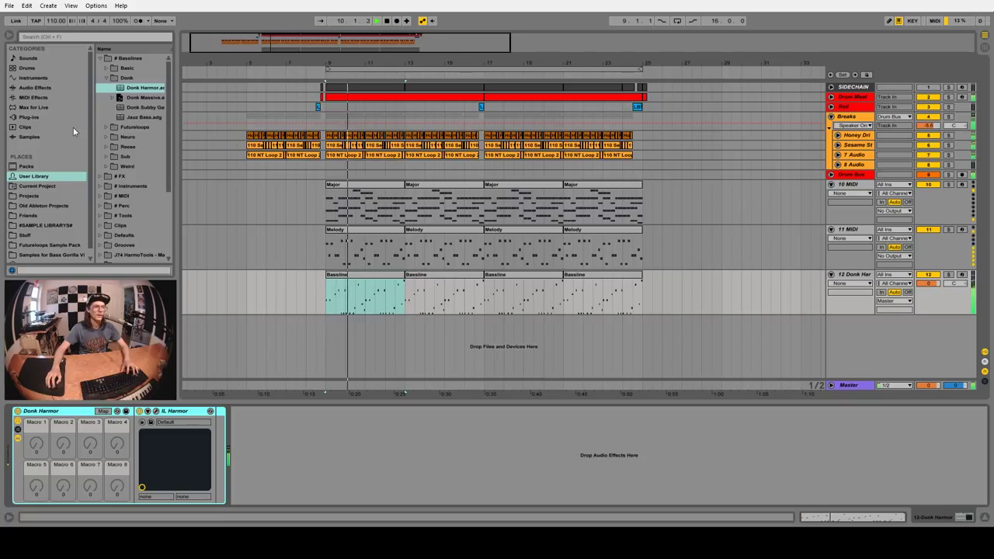
{"action": "left_click", "coordinate": [27, 97]}
{"action": "left_click_drag", "start_coordinate": [121, 97], "coordinate": [32, 436]}
{"action": "key", "text": "space"}
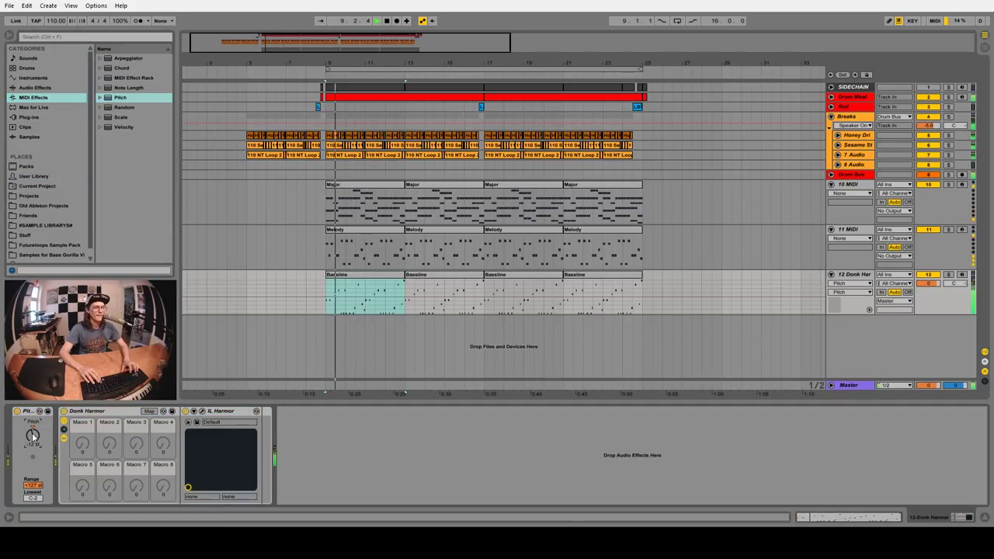
- Add OTT after IL Harmor on the bass and raise its high-band threshold
{"action": "left_click", "coordinate": [35, 87]}
{"action": "scroll", "coordinate": [120, 160], "scroll_direction": "down", "scroll_amount": 2}
{"action": "left_click_drag", "start_coordinate": [127, 188], "coordinate": [148, 212]}
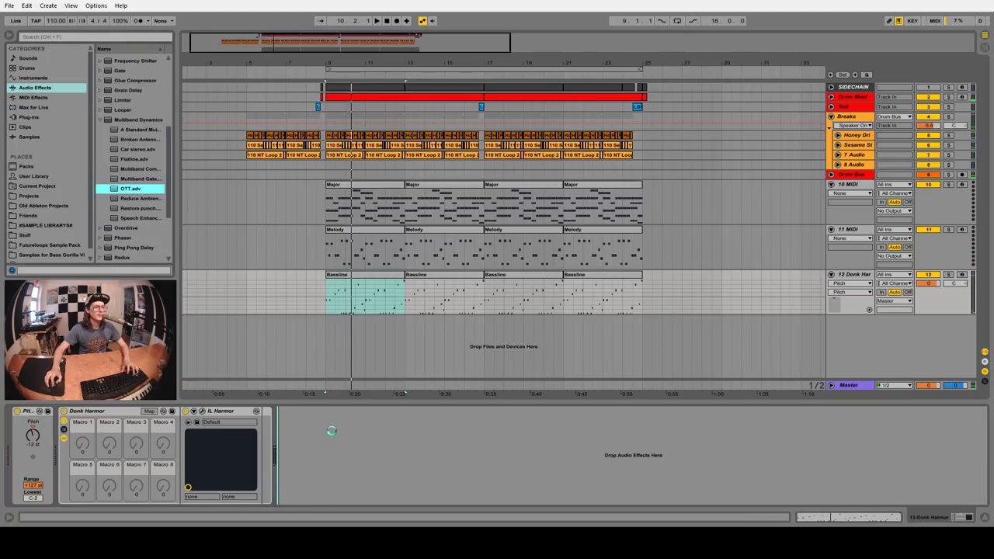
{"action": "left_click_drag", "start_coordinate": [331, 431], "coordinate": [334, 433]}
{"action": "key", "text": "space"}
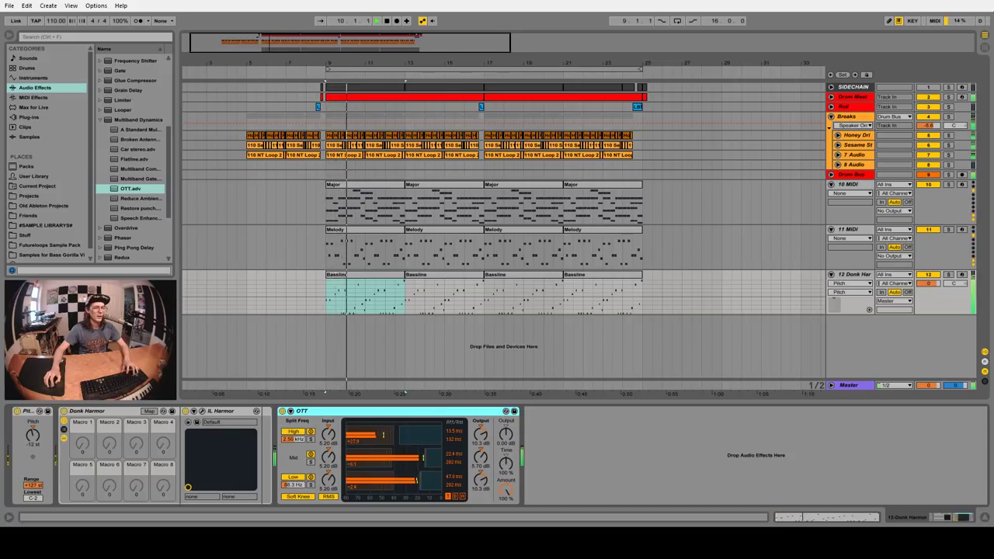
{"action": "left_click_drag", "start_coordinate": [376, 432], "coordinate": [402, 435]}
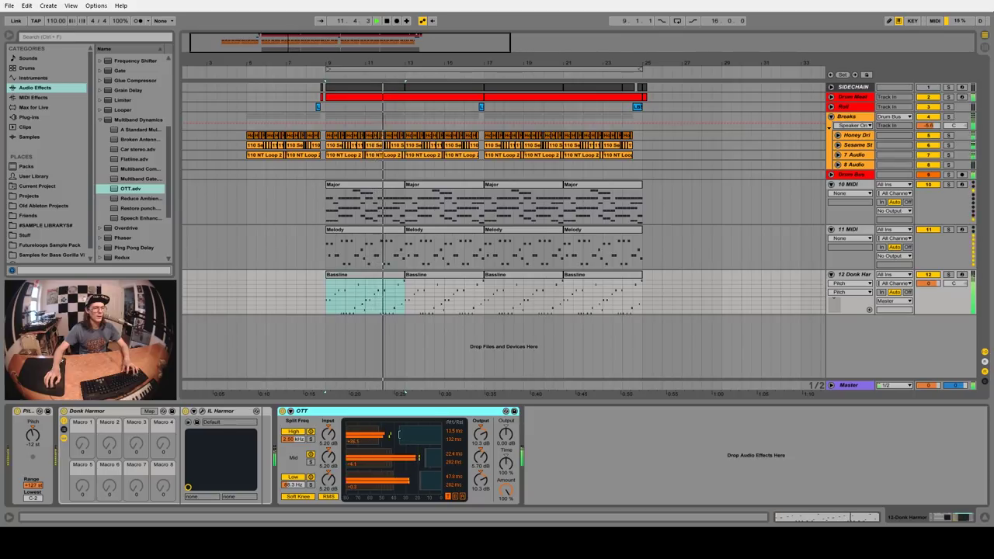
{"action": "key", "text": "space"}
- Lower the bass Live 8 Sidechainer's Kick Thresh so the bass ducks to the kick
{"action": "left_click", "coordinate": [848, 88]}
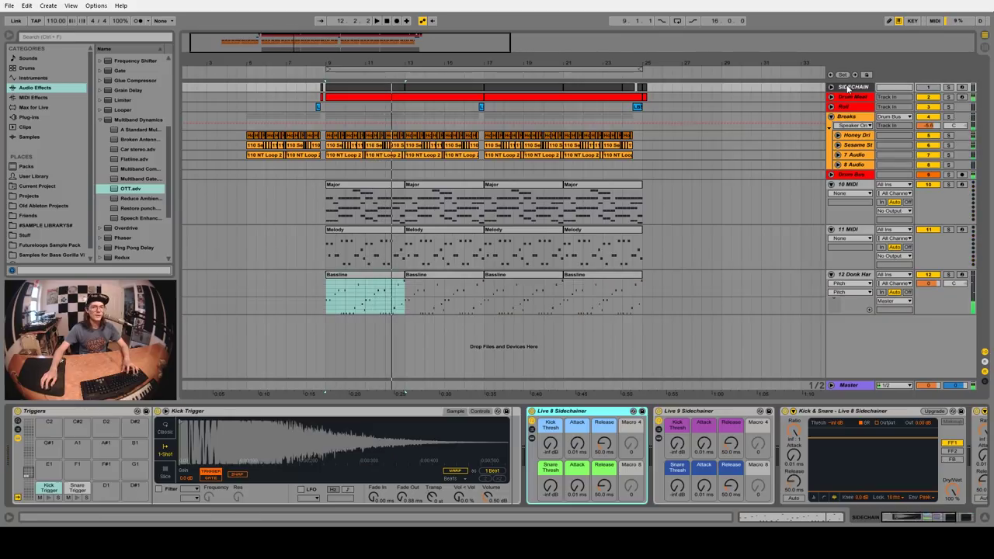
{"action": "left_click", "coordinate": [518, 303]}
{"action": "left_click_drag", "start_coordinate": [553, 457], "coordinate": [553, 444]}
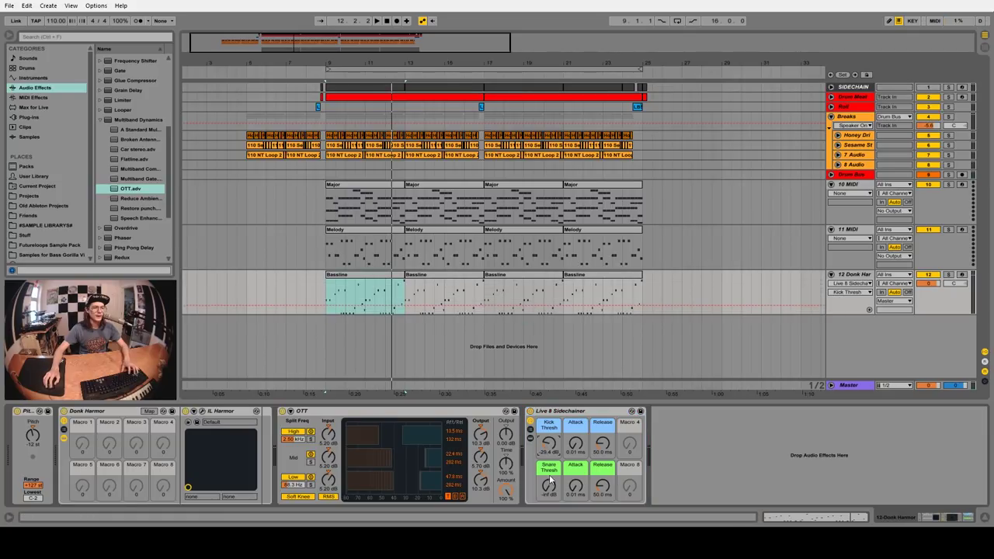
{"action": "key", "text": "space"}
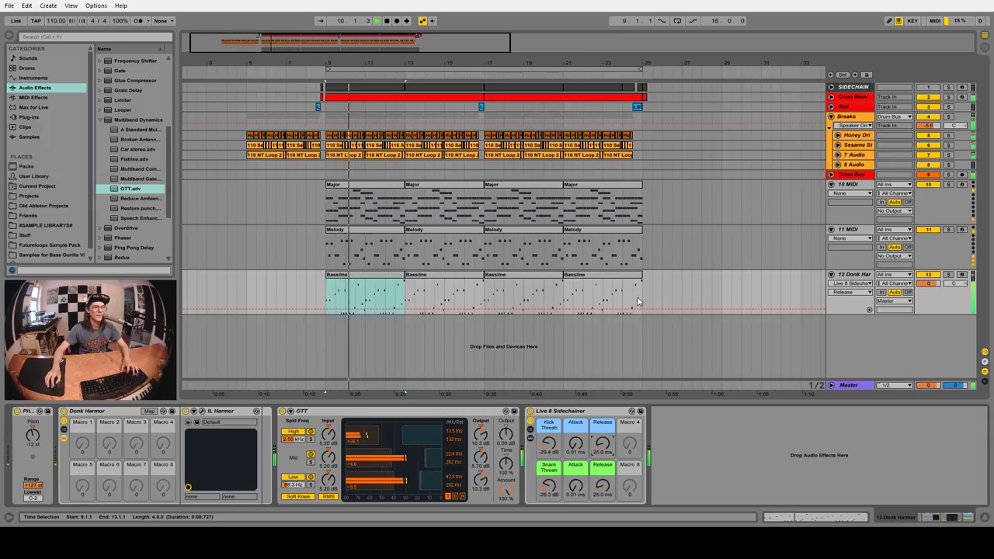
{"action": "left_click", "coordinate": [795, 206]}
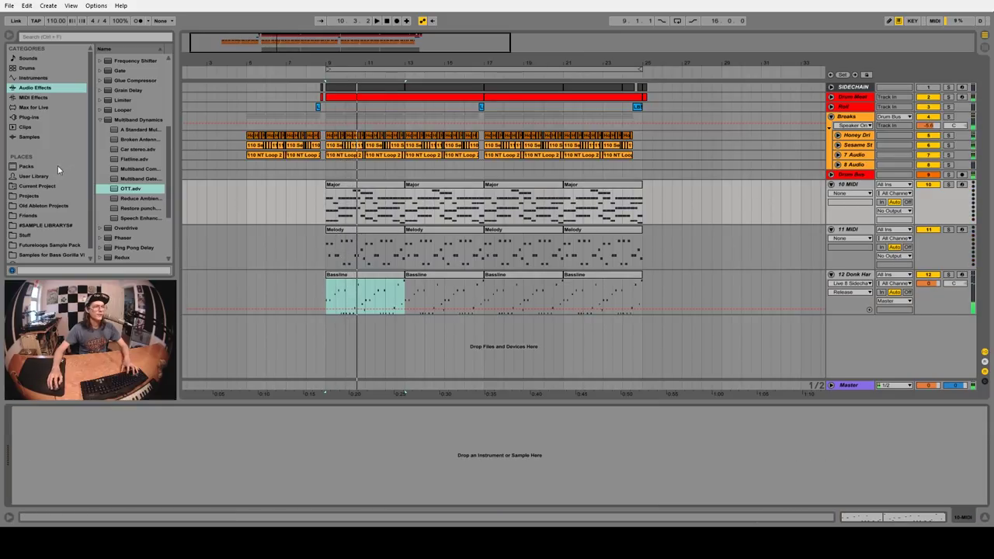
- Load Serum onto track 10 with the User Basic Chord Preset
{"action": "left_click", "coordinate": [29, 117]}
{"action": "scroll", "coordinate": [114, 227], "scroll_direction": "down", "scroll_amount": 1}
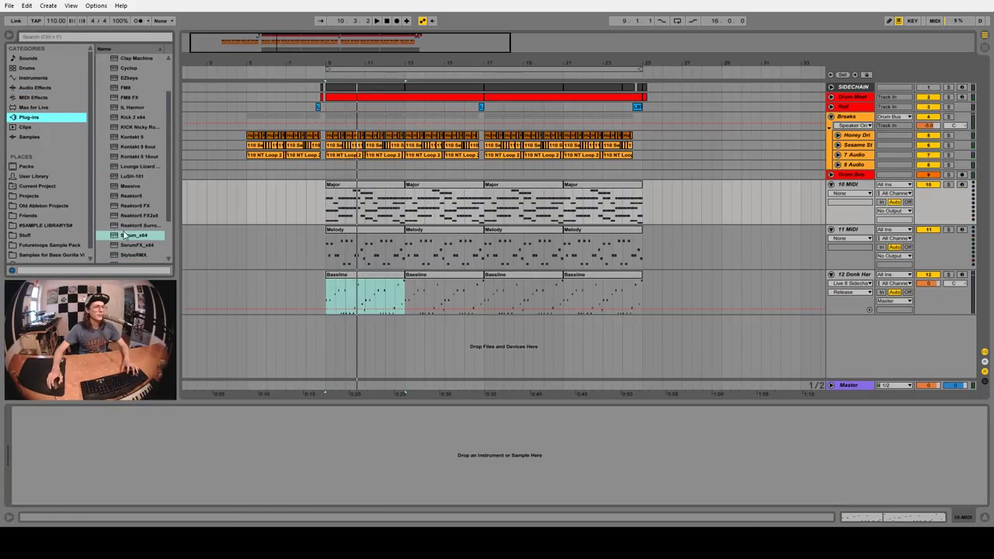
{"action": "left_click", "coordinate": [124, 234]}
{"action": "left_click_drag", "start_coordinate": [384, 215], "coordinate": [385, 216]}
{"action": "left_click", "coordinate": [528, 62]}
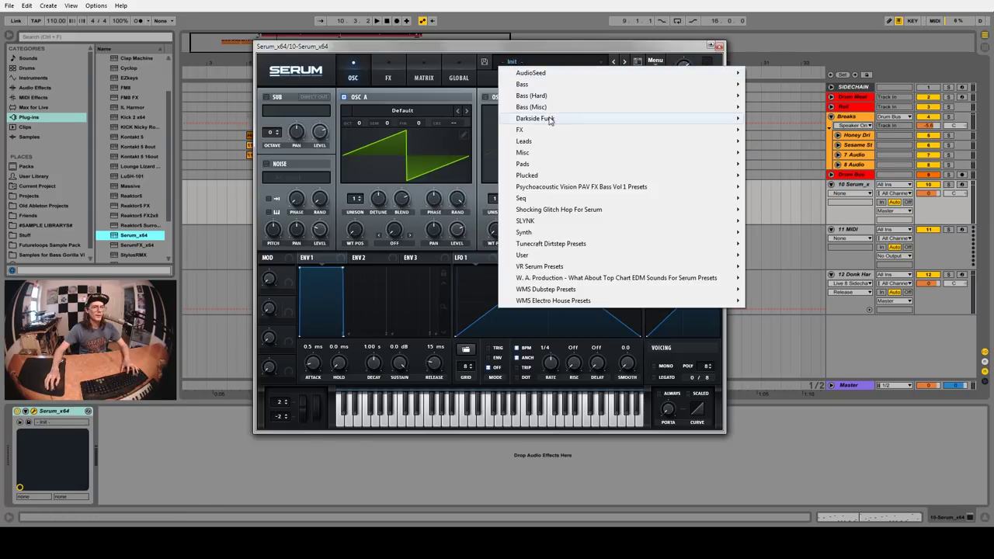
{"action": "mouse_move", "coordinate": [582, 233]}
{"action": "mouse_move", "coordinate": [626, 260]}
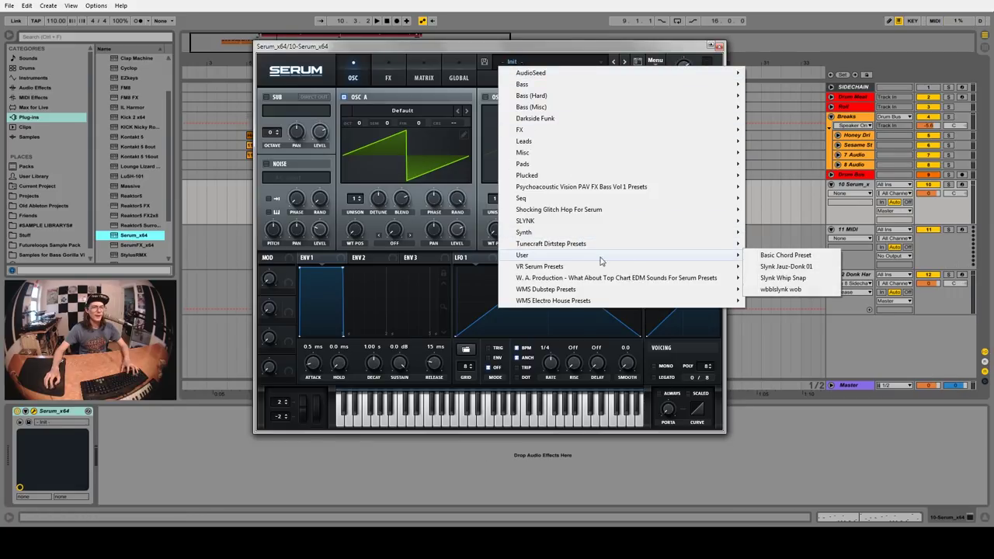
{"action": "left_click", "coordinate": [786, 257]}
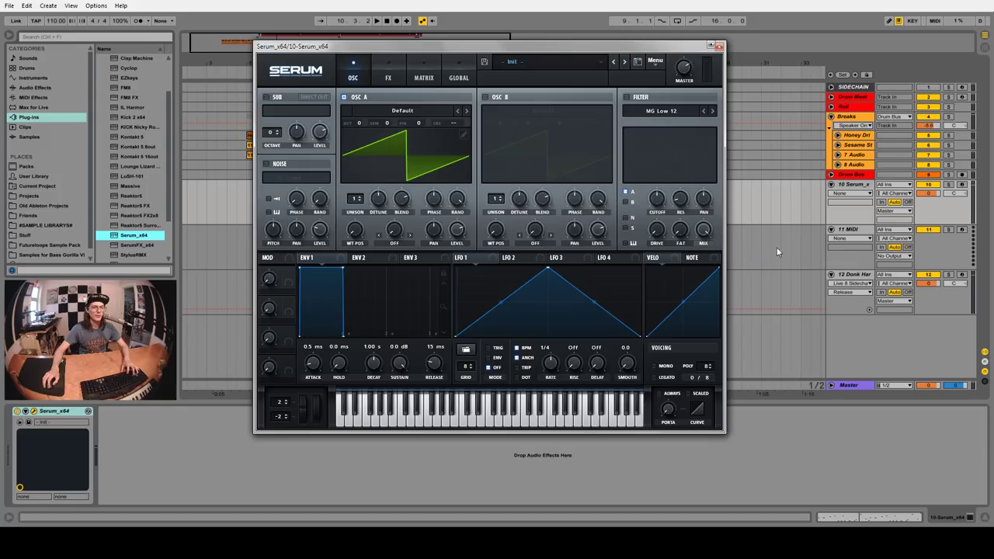
{"action": "key", "text": "space"}
{"action": "left_click", "coordinate": [720, 46]}
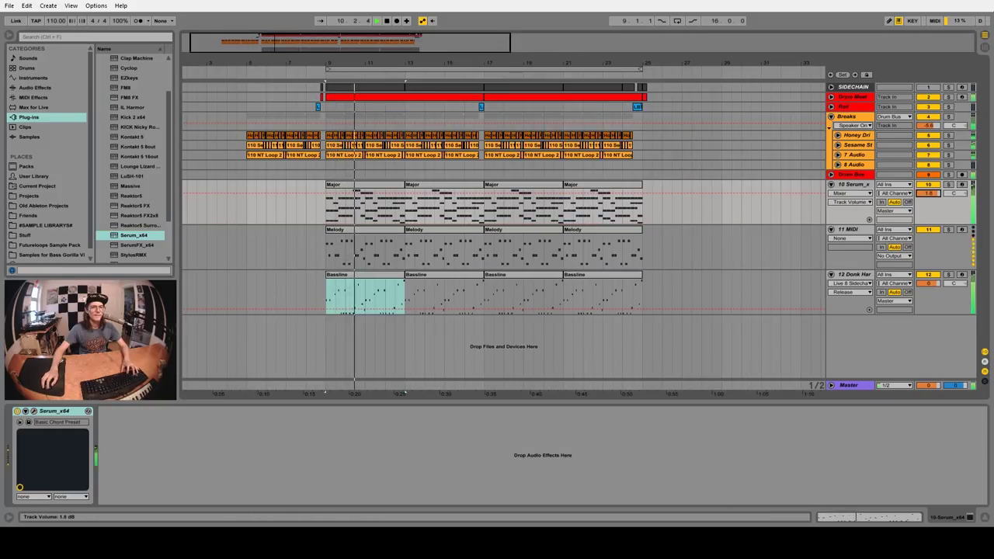
- Lower the chord track's Live 8 Sidechainer Kick Thresh to duck the chords to the kick
{"action": "key", "text": "space"}
{"action": "left_click", "coordinate": [690, 107]}
{"action": "left_click", "coordinate": [579, 199]}
{"action": "left_click_drag", "start_coordinate": [129, 449], "coordinate": [176, 459]}
{"action": "key", "text": "space"}
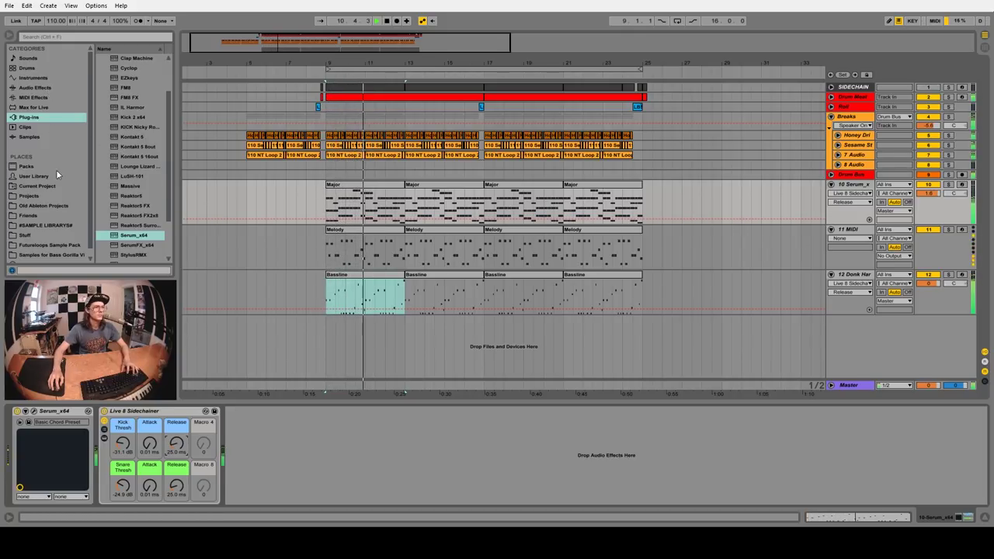
- Lengthen Serum's Env1 decay to 519 ms
{"action": "left_click", "coordinate": [33, 412]}
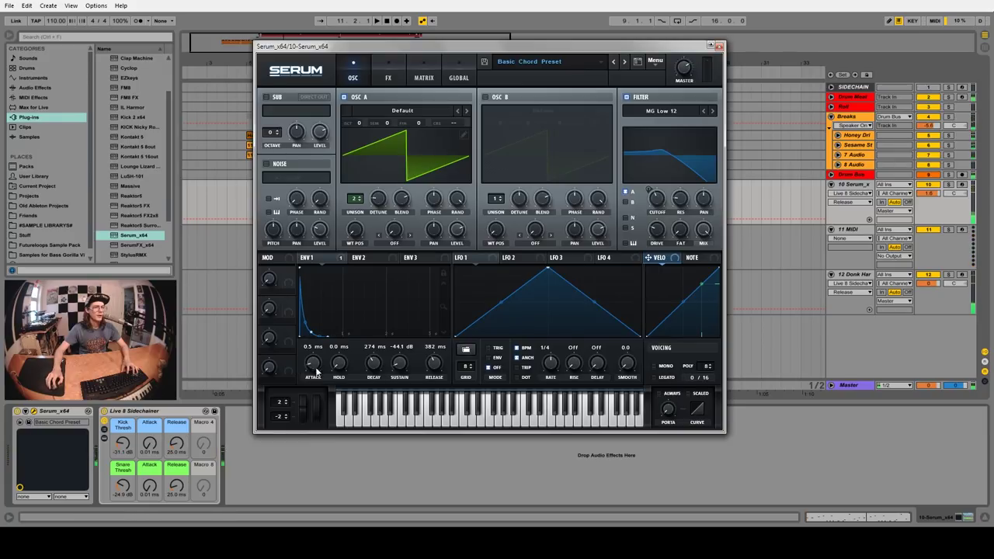
{"action": "scroll", "coordinate": [374, 363], "scroll_direction": "up", "scroll_amount": 2}
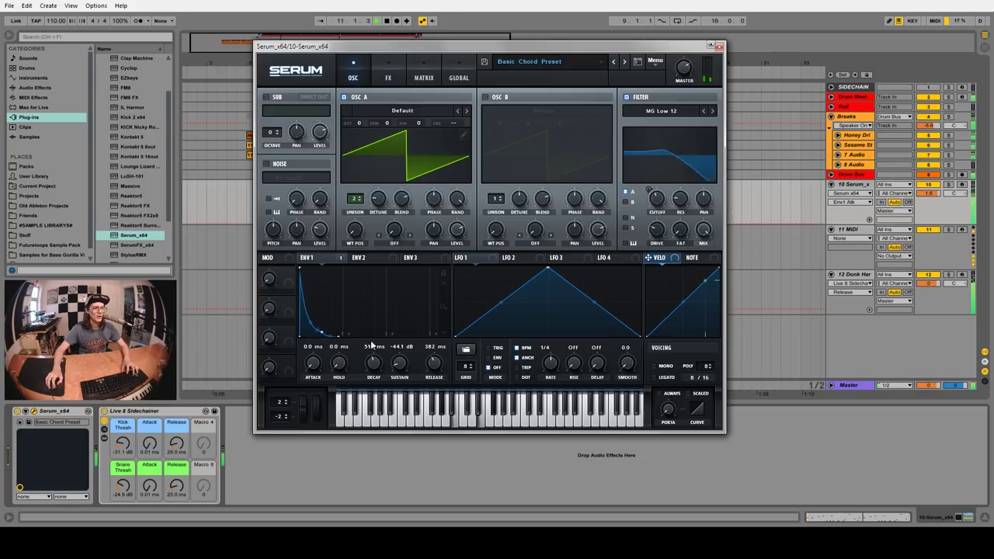
{"action": "left_click", "coordinate": [720, 46]}
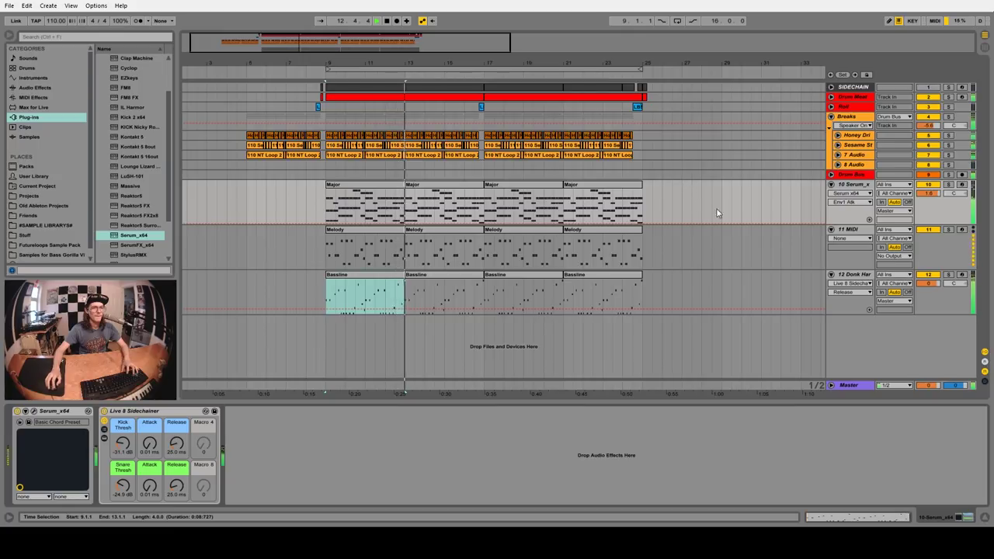
- Copy the first Major clip to bars 5–9 and check the lead-in to bar 9
{"action": "key", "text": "space"}
{"action": "left_click_drag", "start_coordinate": [380, 192], "coordinate": [299, 187]}
{"action": "left_click", "coordinate": [337, 189]}
{"action": "left_click", "coordinate": [287, 202]}
{"action": "left_click", "coordinate": [324, 71]}
{"action": "left_click_drag", "start_coordinate": [324, 66], "coordinate": [372, 164]}
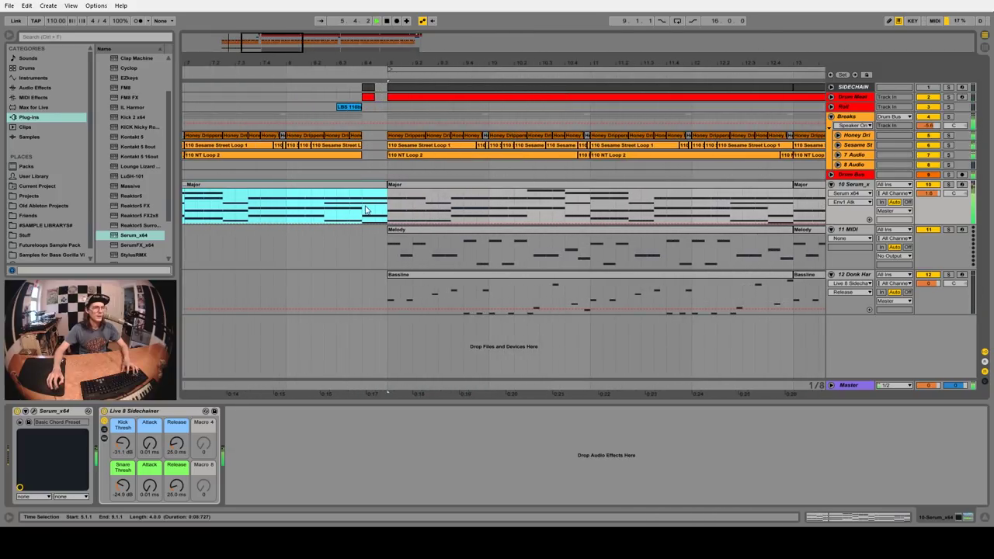
{"action": "left_click_drag", "start_coordinate": [376, 64], "coordinate": [376, 64]}
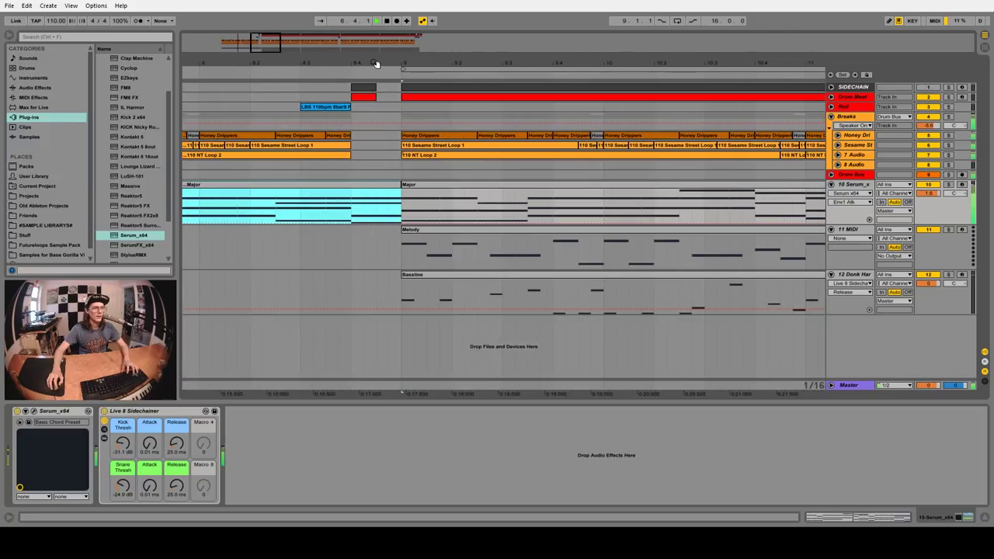
{"action": "key", "text": "minus"}
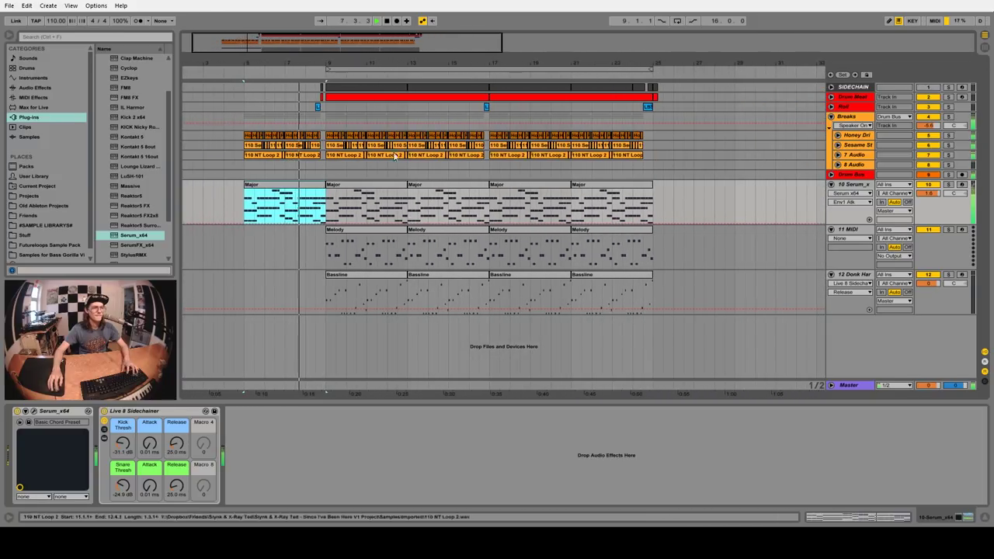
- Rename the Serum track to 'Chords' and the Donk Harmor track to 'Bassline'
{"action": "right_click", "coordinate": [849, 184]}
{"action": "left_click", "coordinate": [881, 223]}
{"action": "type", "text": "Chords"}
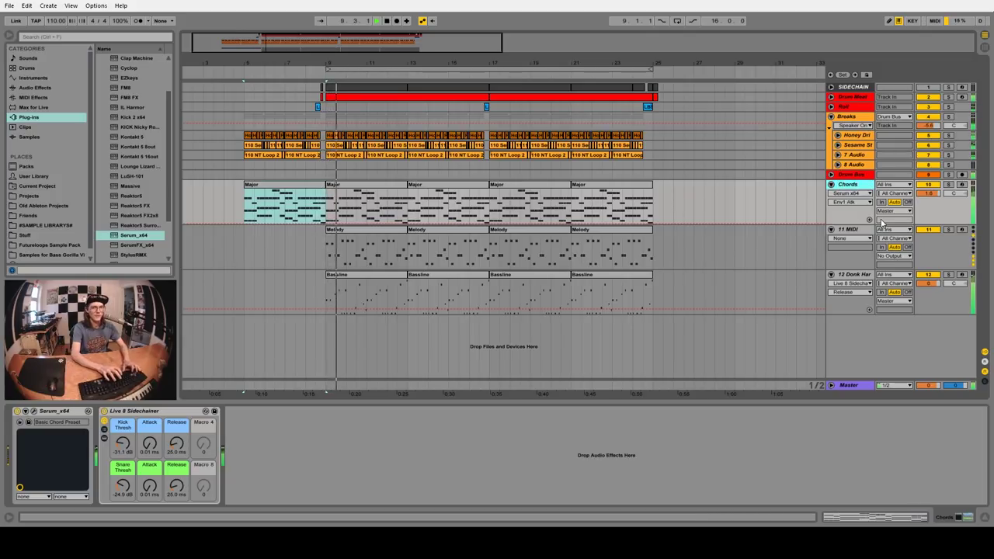
{"action": "right_click", "coordinate": [854, 275]}
{"action": "left_click", "coordinate": [892, 317]}
{"action": "type", "text": "Bassline"}
{"action": "key", "text": "Return"}
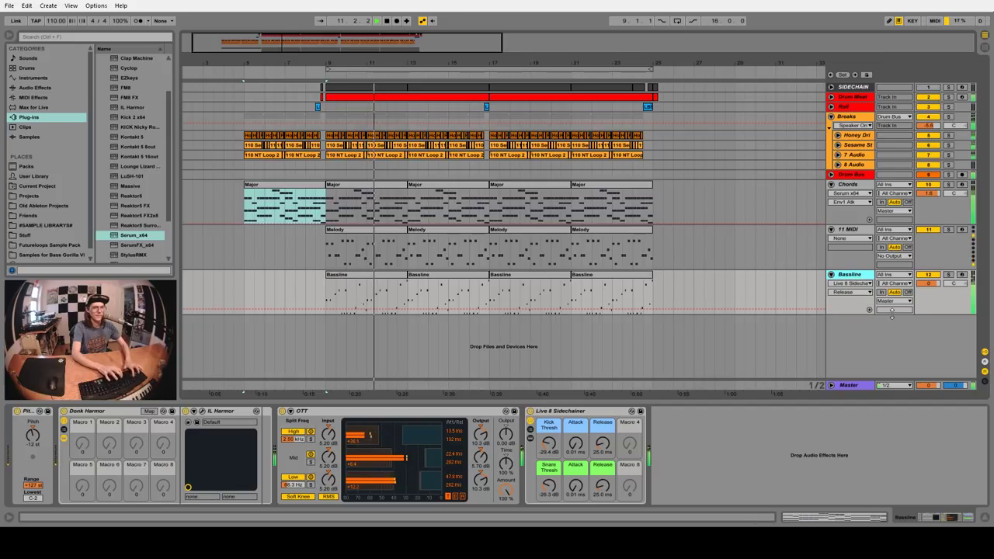
- Colour the Chords track green and the Bassline clips purple, then insert a MIDI track
{"action": "right_click", "coordinate": [862, 275]}
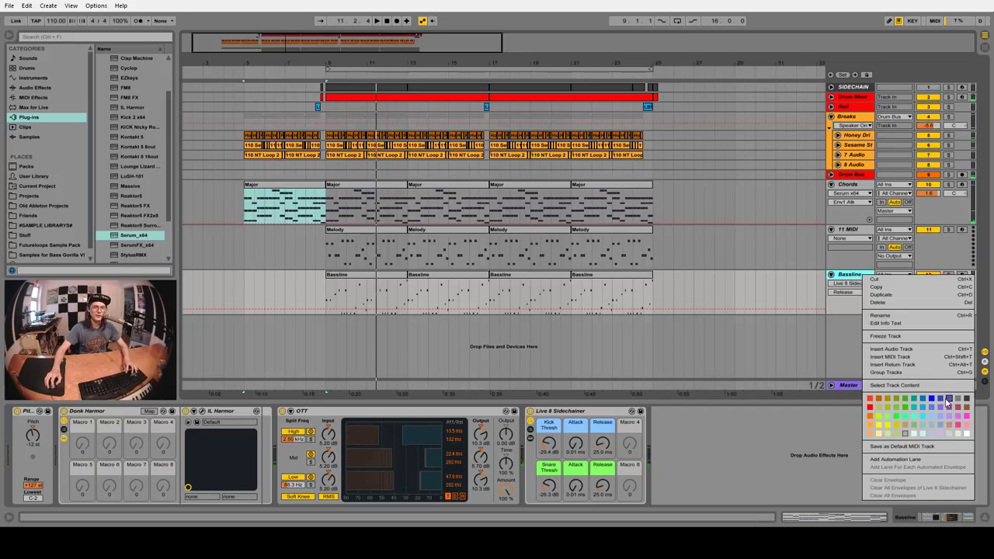
{"action": "left_click", "coordinate": [941, 400]}
{"action": "right_click", "coordinate": [853, 186]}
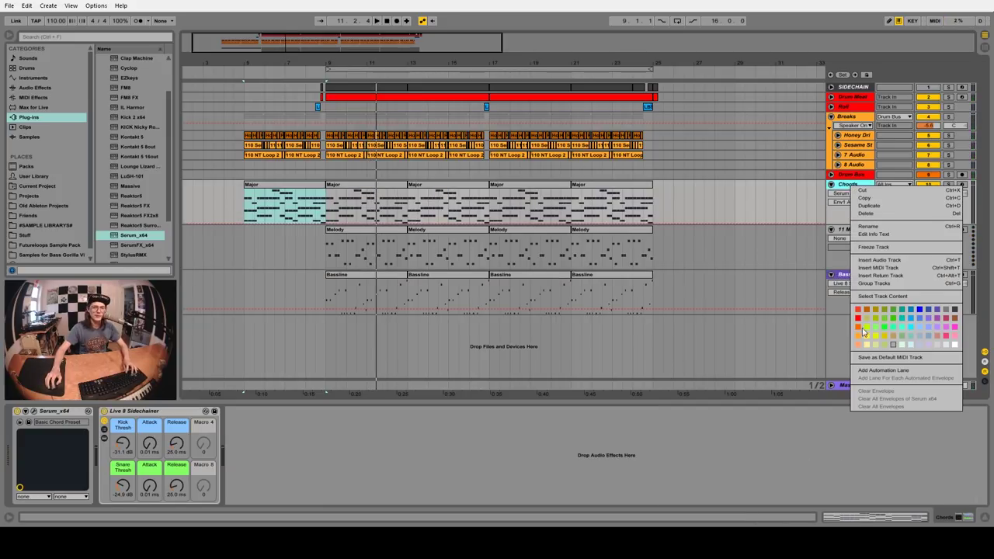
{"action": "left_click", "coordinate": [896, 332]}
{"action": "right_click", "coordinate": [393, 281]}
{"action": "left_click", "coordinate": [472, 392]}
{"action": "left_click", "coordinate": [458, 260]}
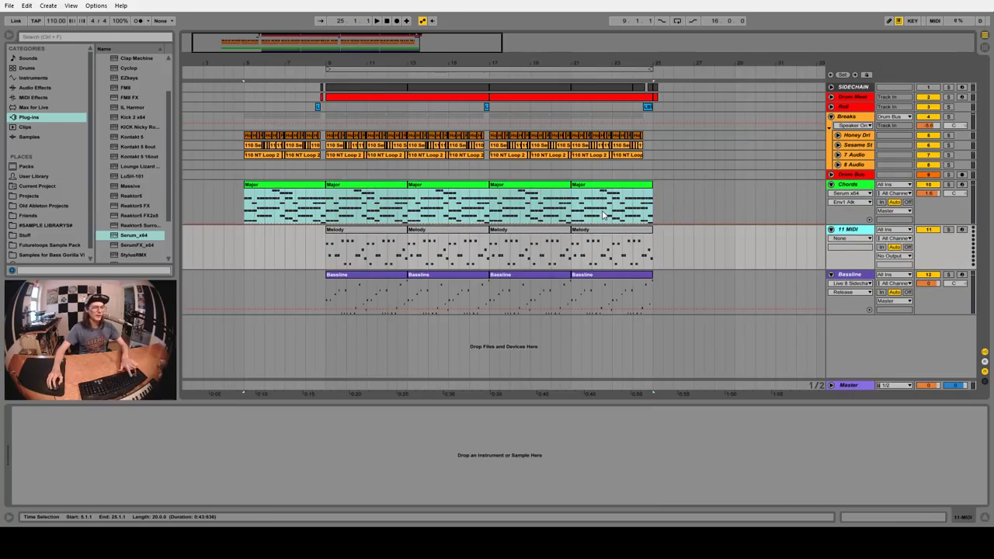
{"action": "key", "text": "ctrl+shift+t"}
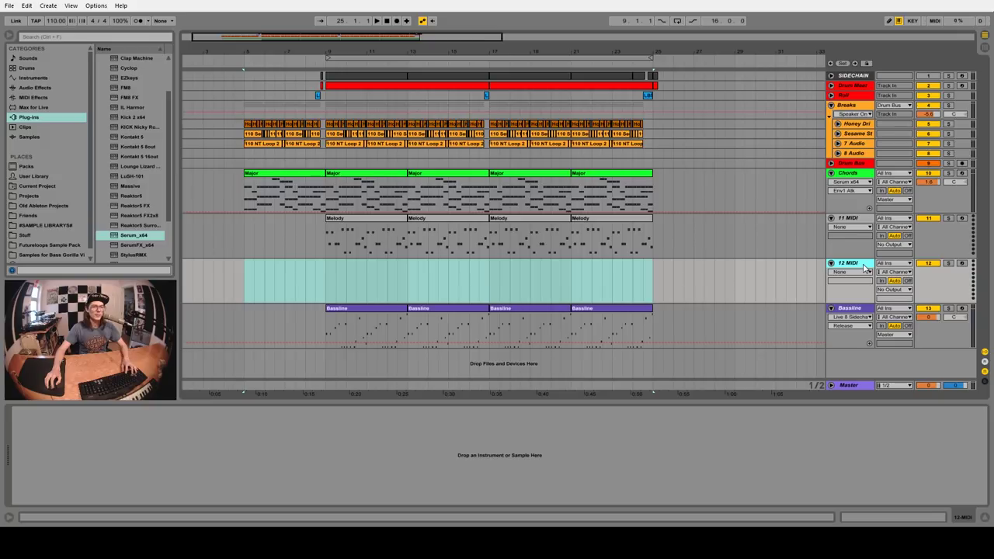
- Remove the new MIDI track and add Mini V Solo from User Library > # Instruments
{"action": "key", "text": "Delete"}
{"action": "left_click", "coordinate": [34, 176]}
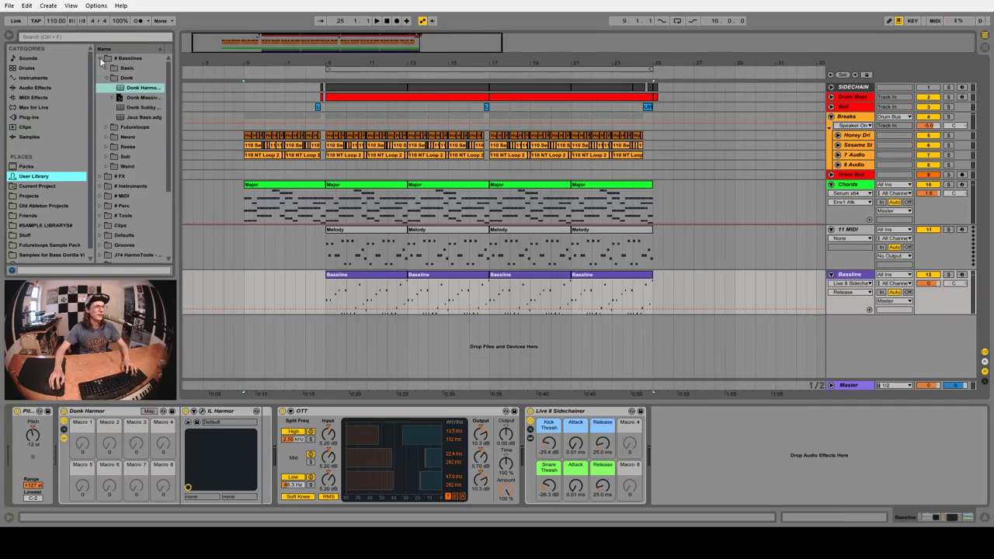
{"action": "left_click", "coordinate": [112, 58]}
{"action": "left_click", "coordinate": [101, 78]}
{"action": "scroll", "coordinate": [124, 152], "scroll_direction": "down", "scroll_amount": 5}
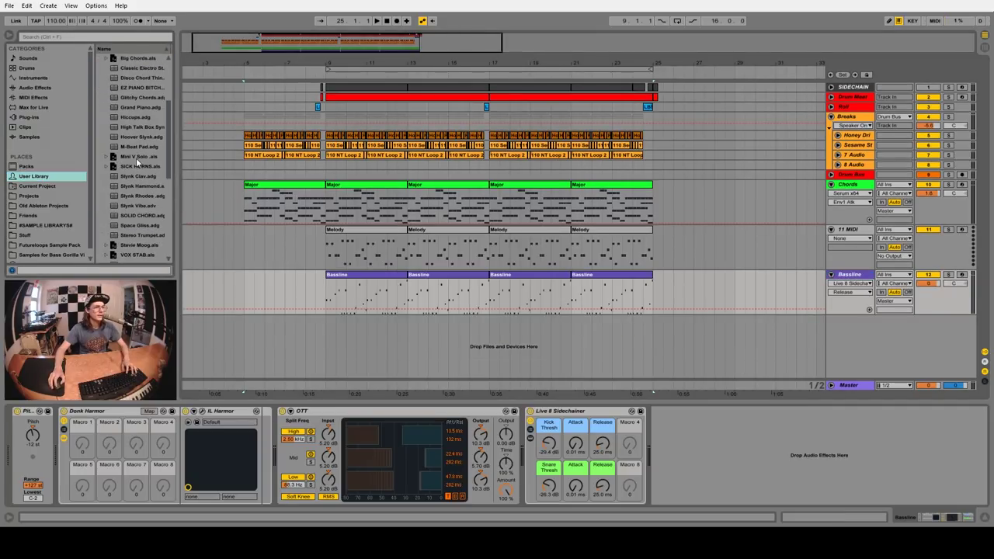
{"action": "left_click_drag", "start_coordinate": [136, 157], "coordinate": [455, 331]}
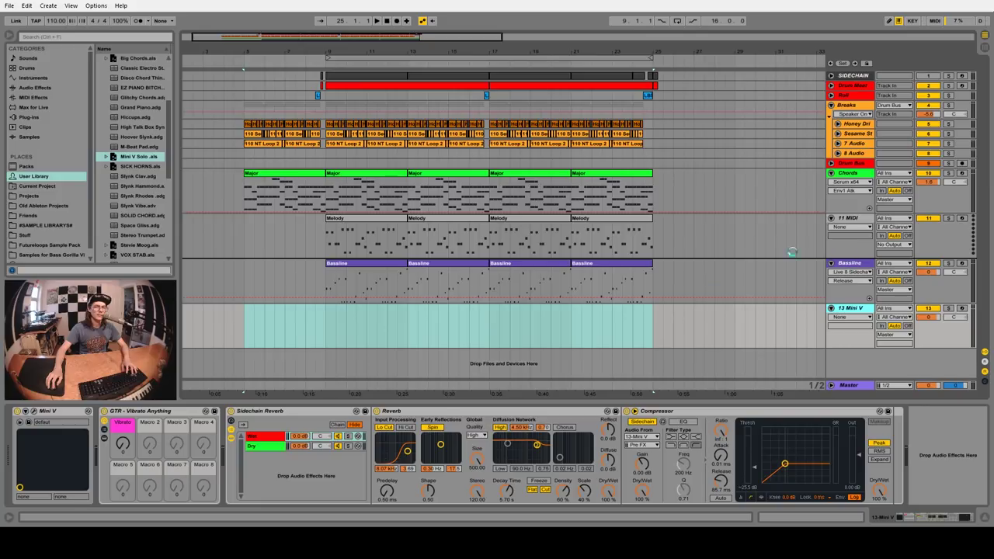
- Move the Melody clips onto the Mini V track, deleting the empty track and three extra clips
{"action": "left_click", "coordinate": [619, 221]}
{"action": "left_click", "coordinate": [397, 219], "text": "shift"}
{"action": "left_click_drag", "start_coordinate": [396, 220], "coordinate": [390, 265]}
{"action": "key", "text": "space"}
{"action": "left_click", "coordinate": [851, 223]}
{"action": "key", "text": "Delete"}
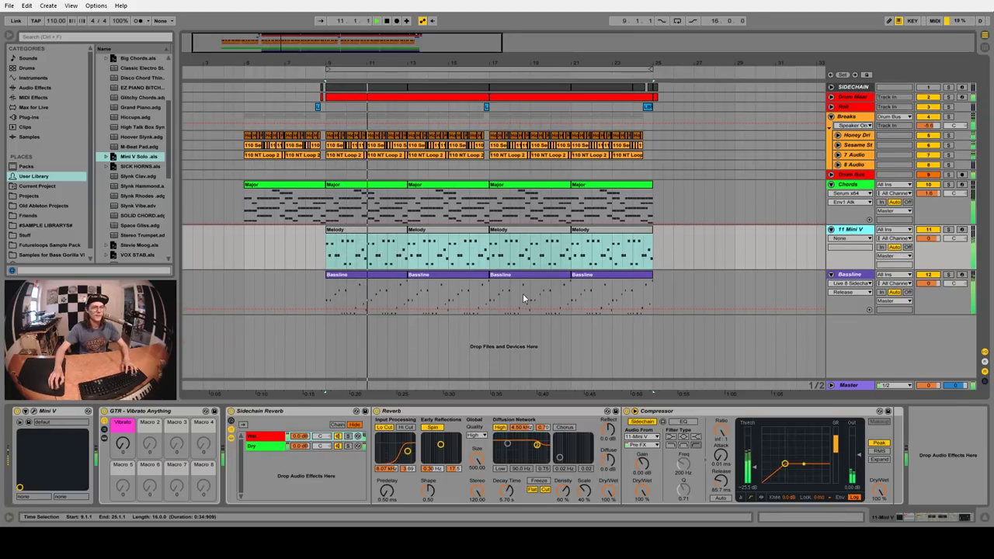
{"action": "left_click", "coordinate": [587, 233], "text": "shift"}
{"action": "key", "text": "space"}
{"action": "key", "text": "Delete"}
- Shorten every note in the first Melody clip to sixteenths
{"action": "left_click", "coordinate": [348, 236]}
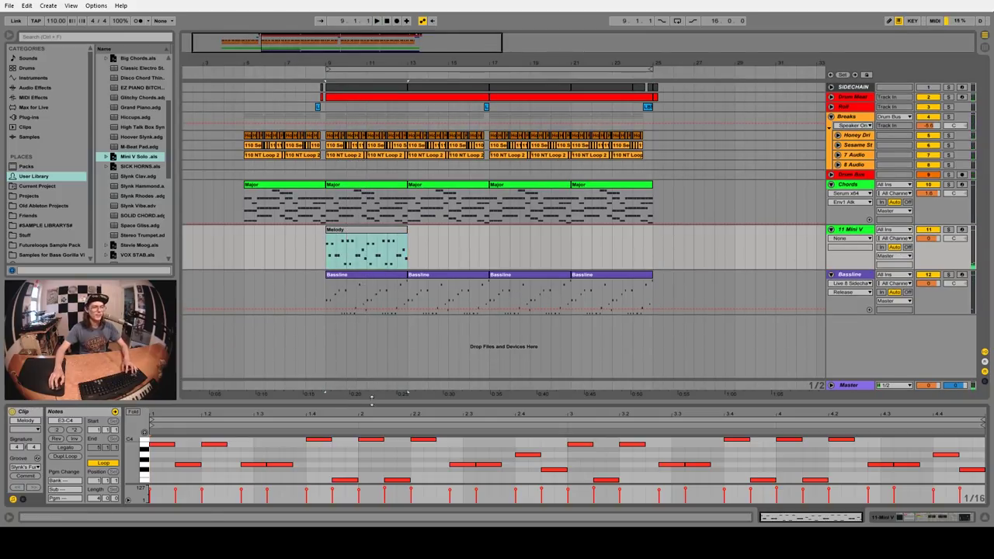
{"action": "left_click_drag", "start_coordinate": [401, 397], "coordinate": [466, 241]}
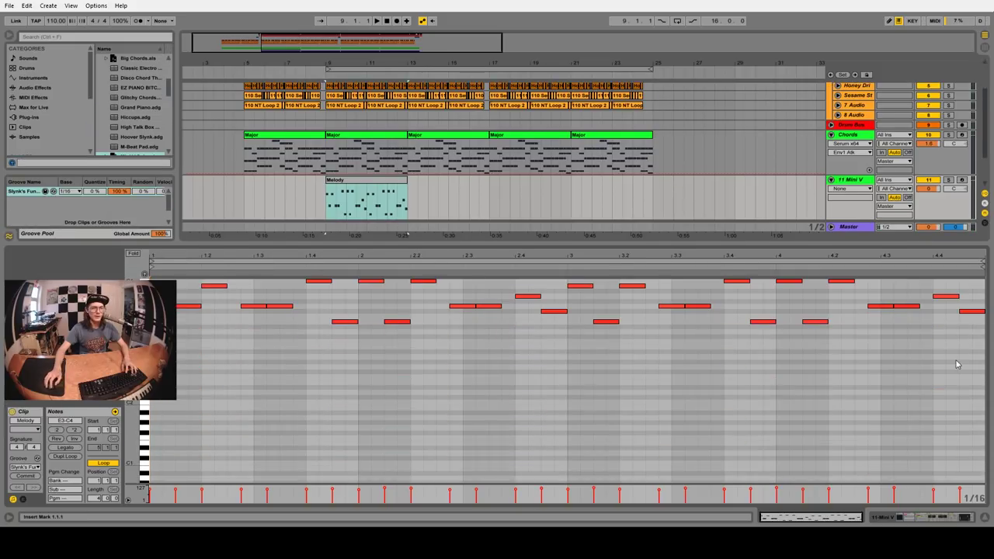
{"action": "key", "text": "ctrl+a"}
{"action": "key", "text": "shift+Left"}
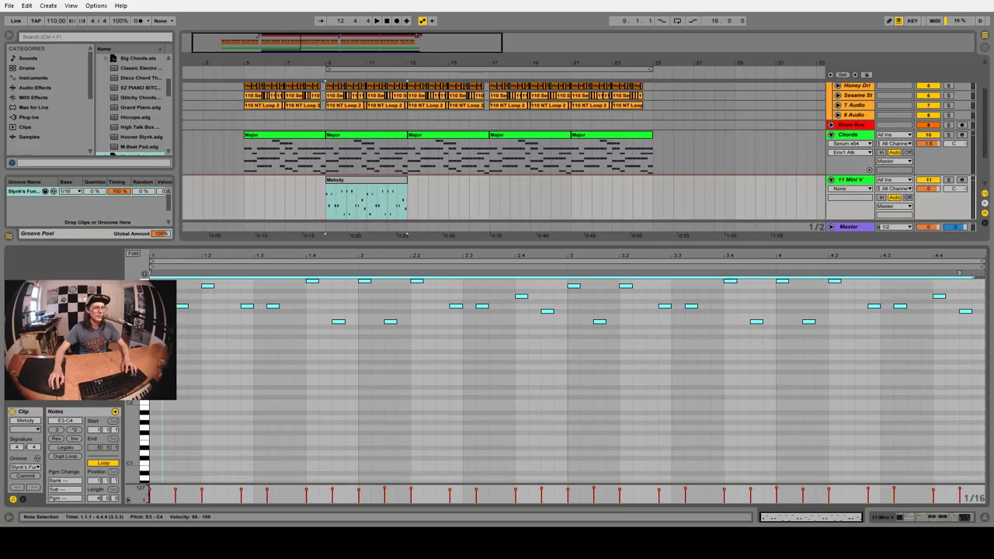
{"action": "key", "text": "shift+Left"}
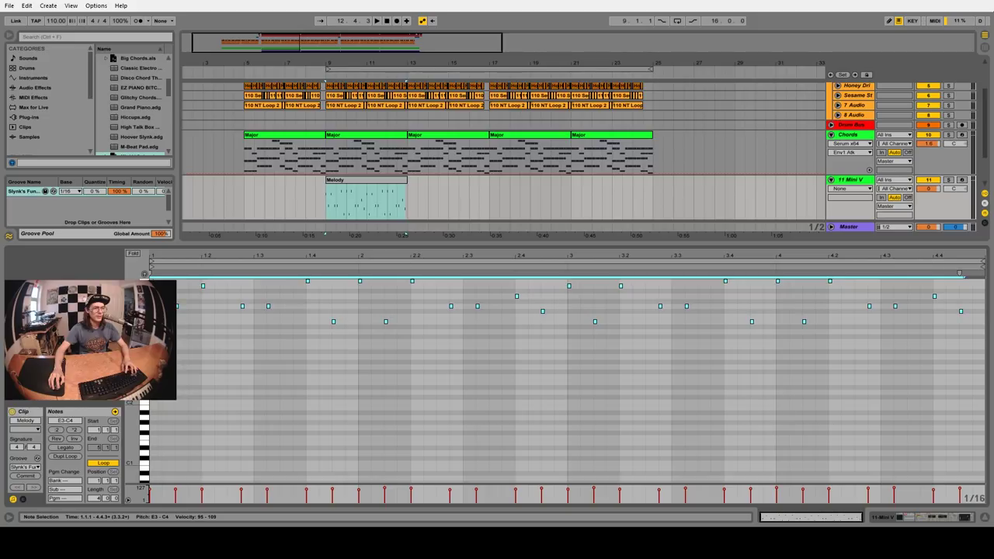
{"action": "key", "text": "space"}
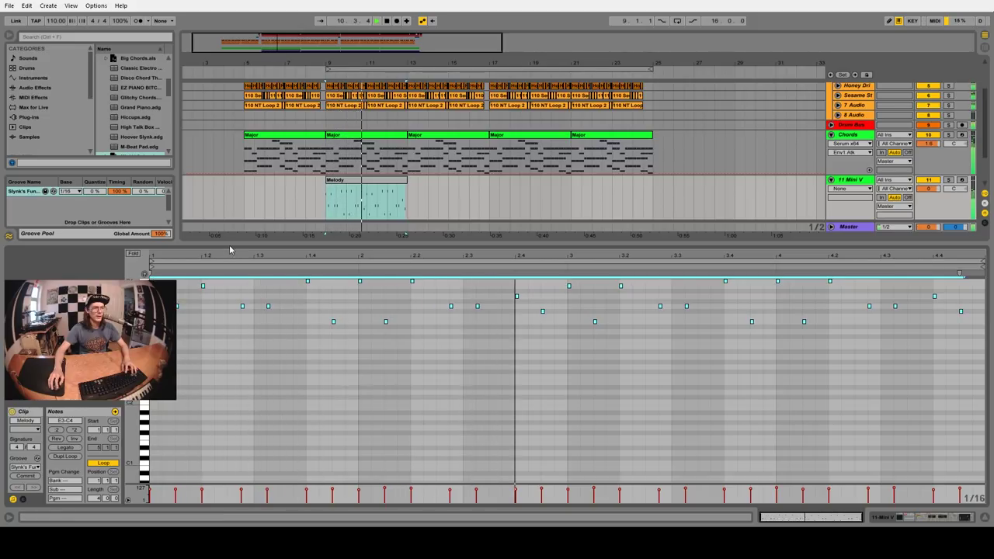
{"action": "left_click_drag", "start_coordinate": [230, 249], "coordinate": [233, 405]}
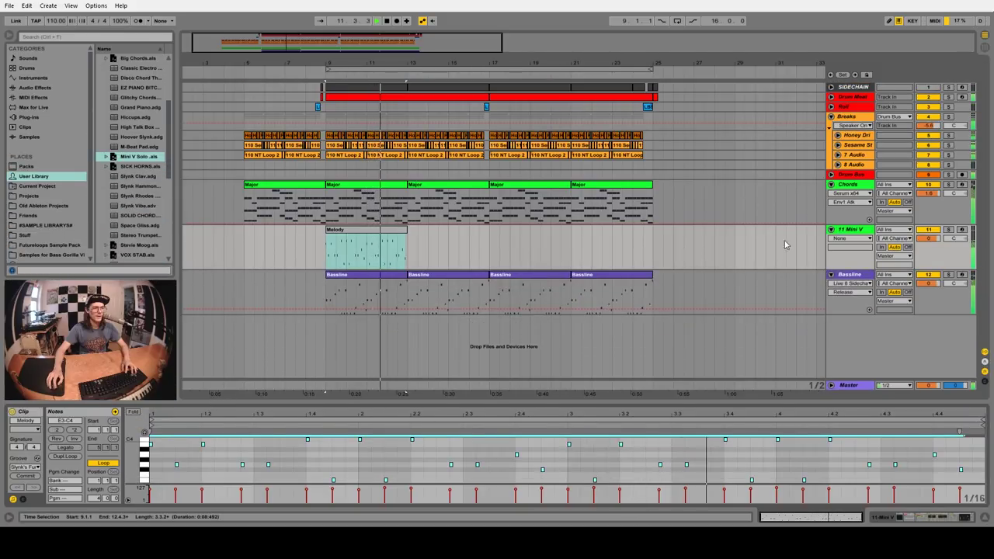
- Duplicate the Melody clip so it spans bars 9–17
{"action": "key", "text": "shift+Tab"}
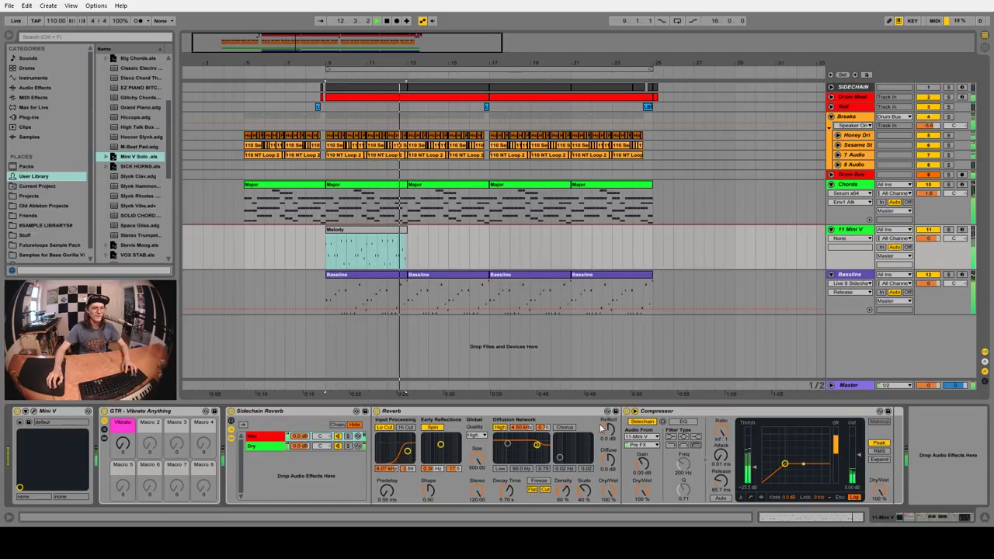
{"action": "left_click", "coordinate": [373, 232]}
{"action": "key", "text": "ctrl+d"}
{"action": "key", "text": "ctrl+d"}
{"action": "key", "text": "ctrl+d"}
{"action": "left_click", "coordinate": [374, 232]}
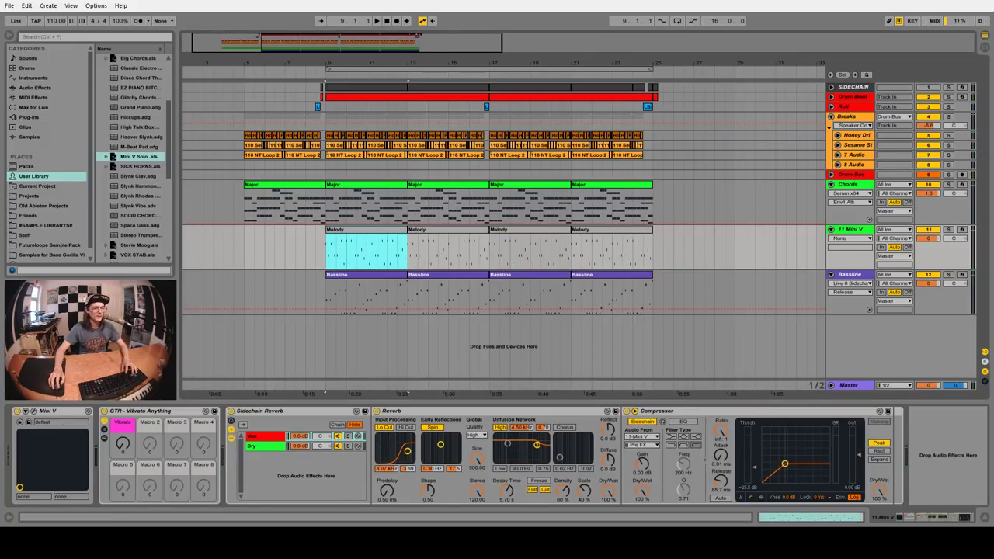
{"action": "left_click", "coordinate": [300, 436]}
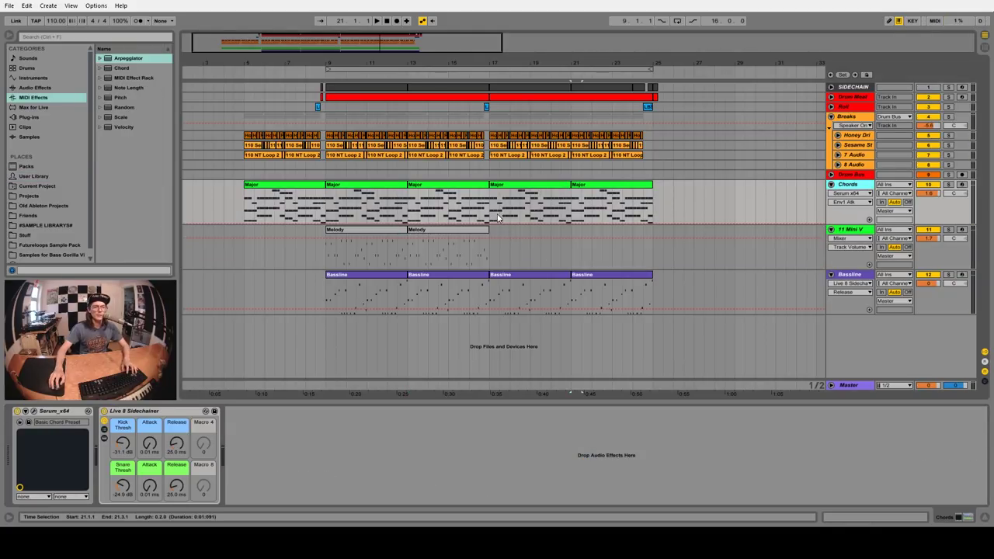
- Insert a MIDI track below Chords and copy the bar 17–25 Chords clips onto it
{"action": "left_click_drag", "start_coordinate": [494, 216], "coordinate": [649, 206]}
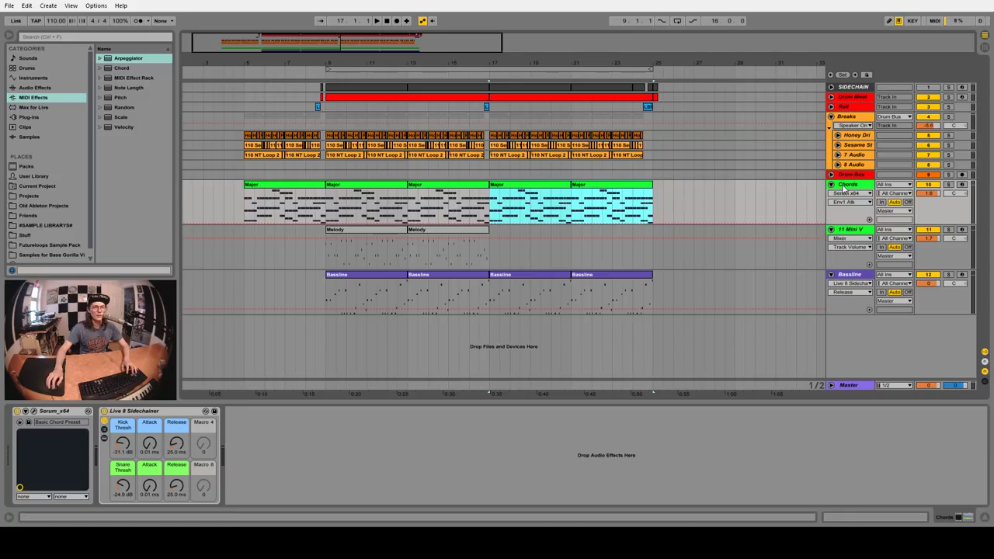
{"action": "left_click", "coordinate": [845, 187]}
{"action": "key", "text": "ctrl+shift+t"}
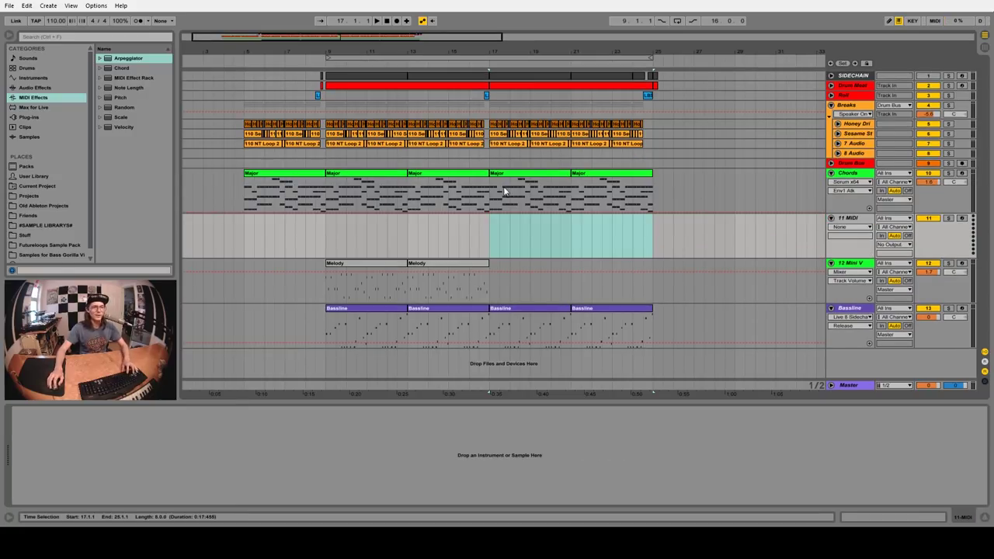
{"action": "left_click", "coordinate": [536, 190]}
{"action": "left_click", "coordinate": [628, 182], "text": "shift"}
{"action": "left_click_drag", "start_coordinate": [628, 183], "coordinate": [628, 227]}
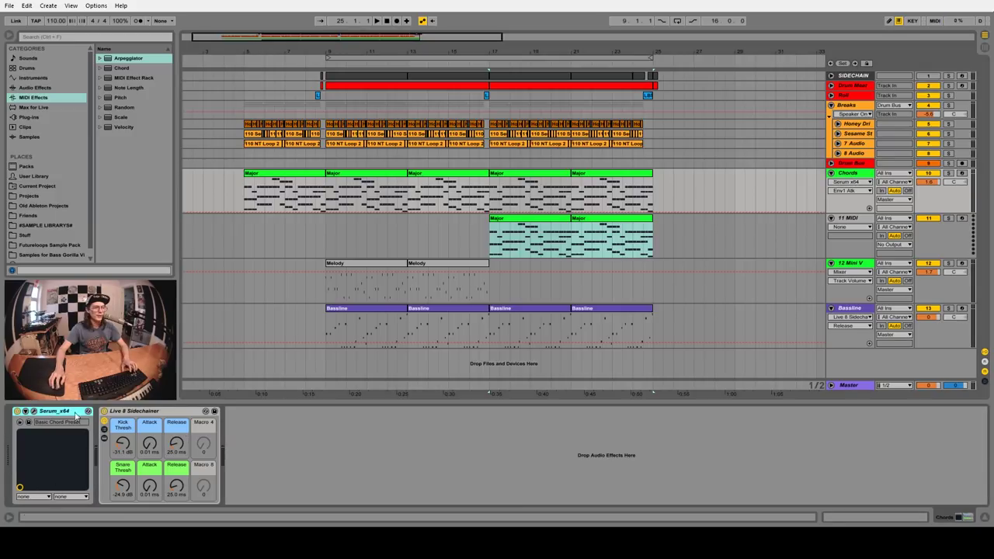
- Copy Serum and the Sidechainer onto it and add an Arpeggiator at a 1/16 rate
{"action": "left_click", "coordinate": [200, 413]}
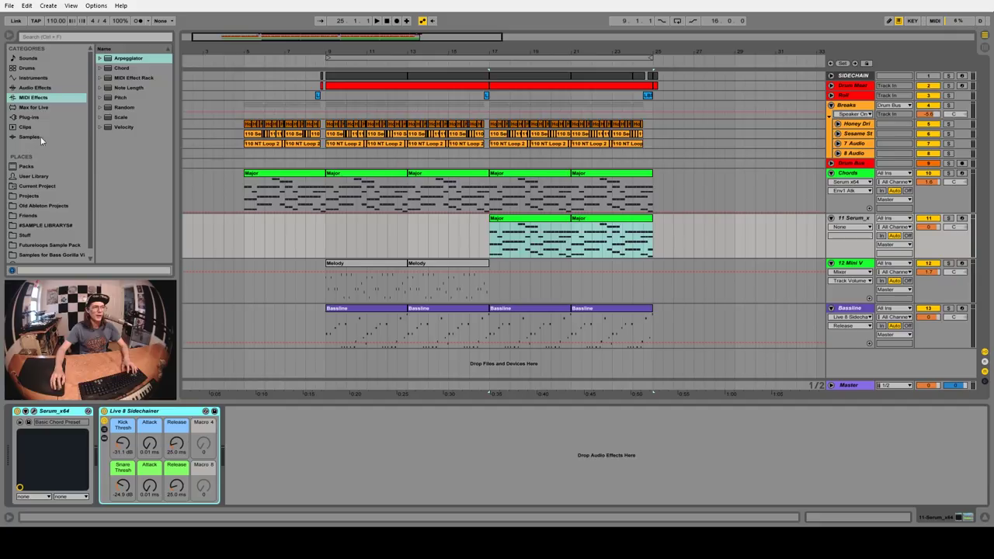
{"action": "left_click_drag", "start_coordinate": [114, 62], "coordinate": [24, 432]}
{"action": "left_click", "coordinate": [73, 460]}
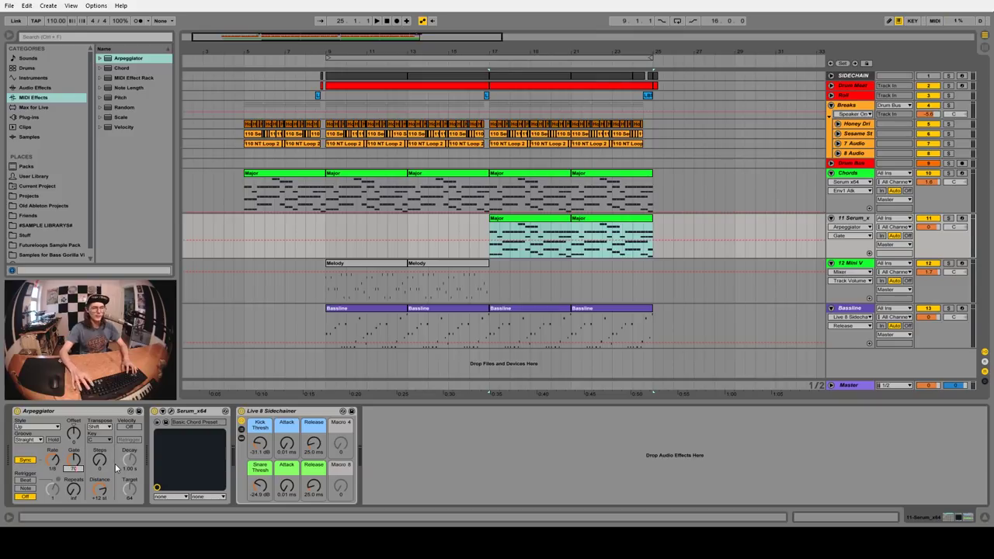
{"action": "left_click", "coordinate": [53, 459]}
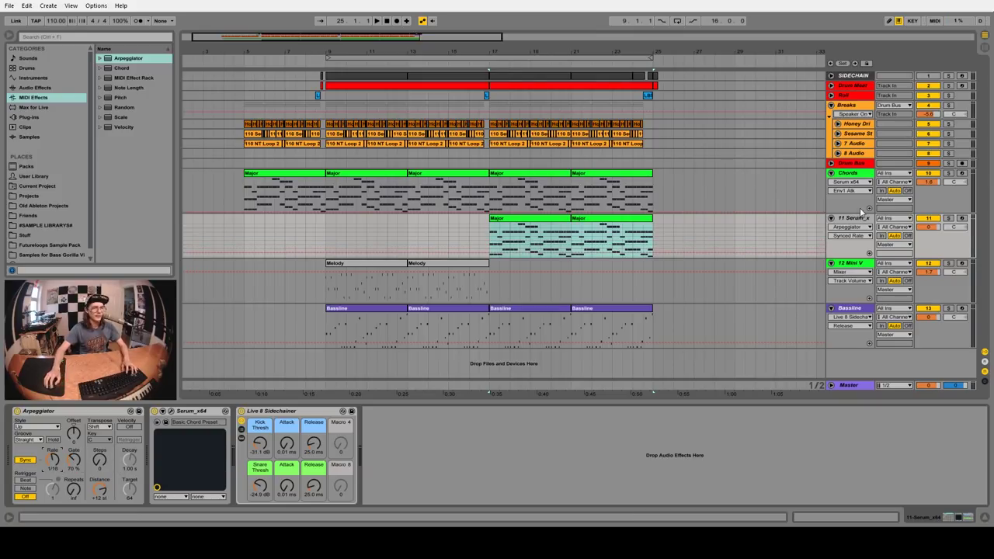
- Audition the arpeggiated chords and adjust the Arpeggiator's Groove setting
{"action": "left_click", "coordinate": [553, 224]}
{"action": "key", "text": "space"}
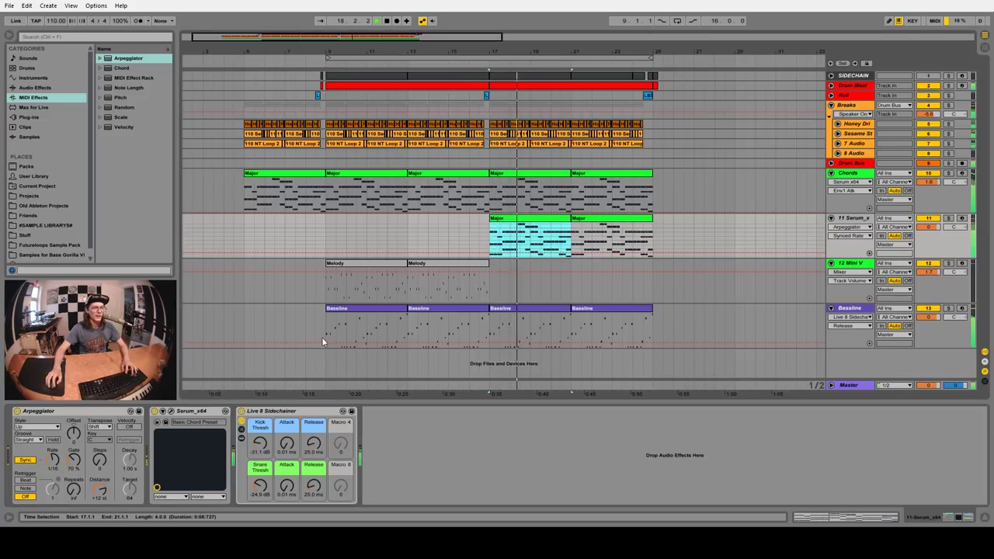
{"action": "left_click", "coordinate": [34, 441]}
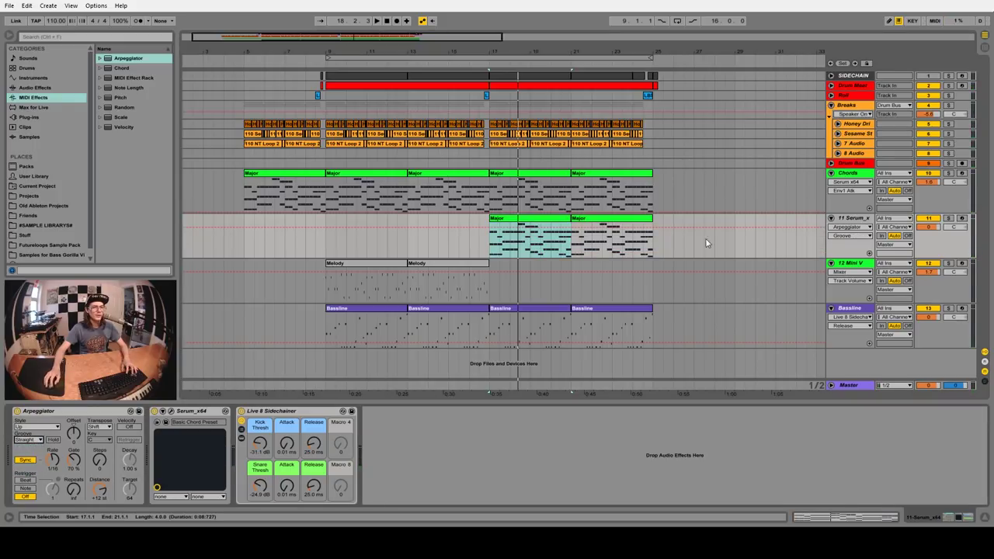
{"action": "left_click", "coordinate": [492, 232]}
{"action": "left_click", "coordinate": [848, 220]}
- Add a MIDI track above Serum with the Major clips and Arpeggiator, output to 12-Serum x64
{"action": "key", "text": "ctrl+shift+t"}
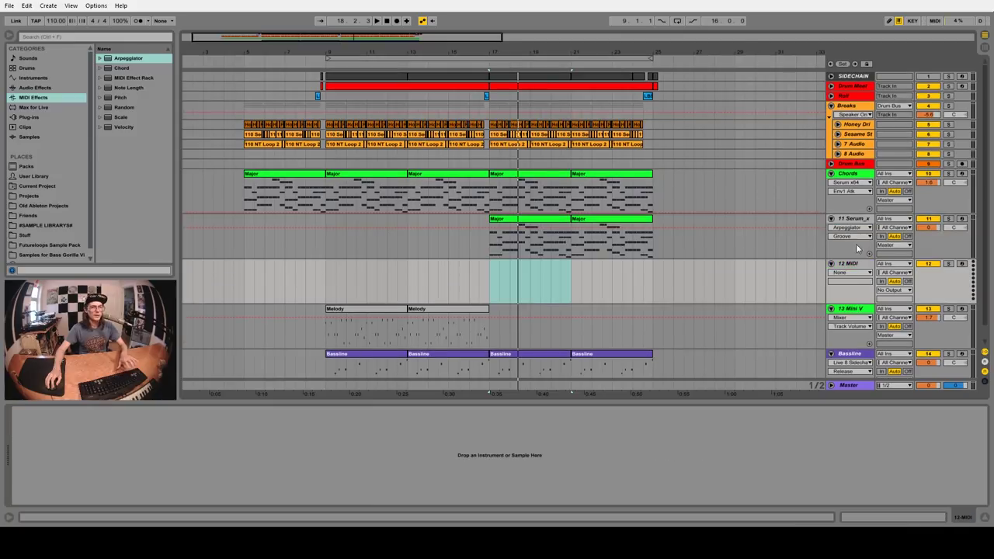
{"action": "left_click_drag", "start_coordinate": [851, 268], "coordinate": [851, 220]}
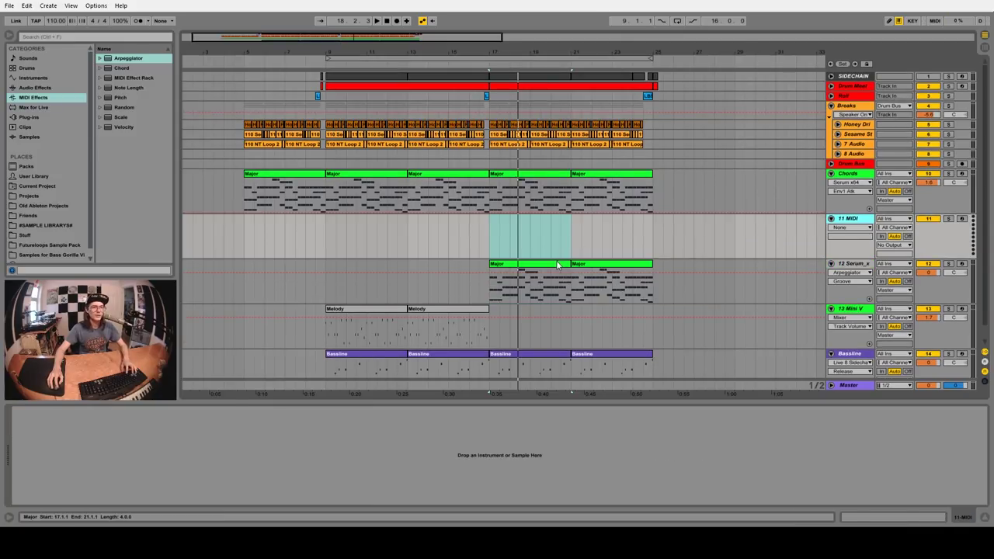
{"action": "left_click_drag", "start_coordinate": [556, 265], "coordinate": [557, 221]}
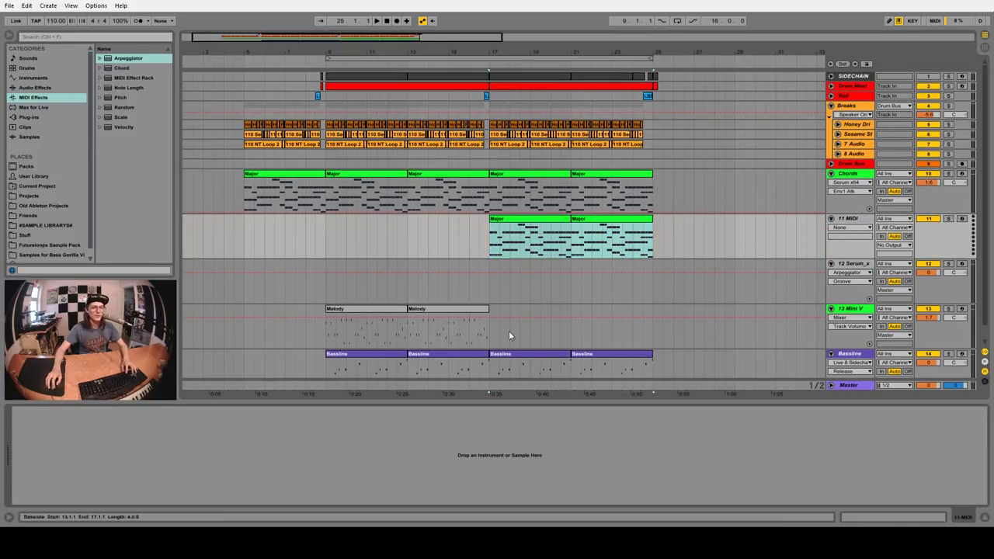
{"action": "left_click", "coordinate": [868, 264]}
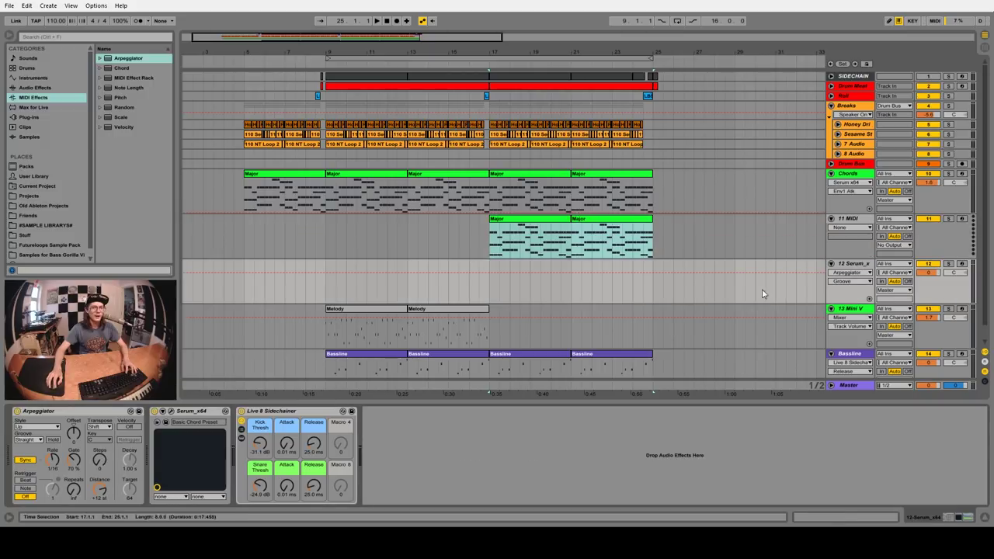
{"action": "left_click", "coordinate": [106, 412]}
{"action": "left_click_drag", "start_coordinate": [526, 225], "coordinate": [818, 246]}
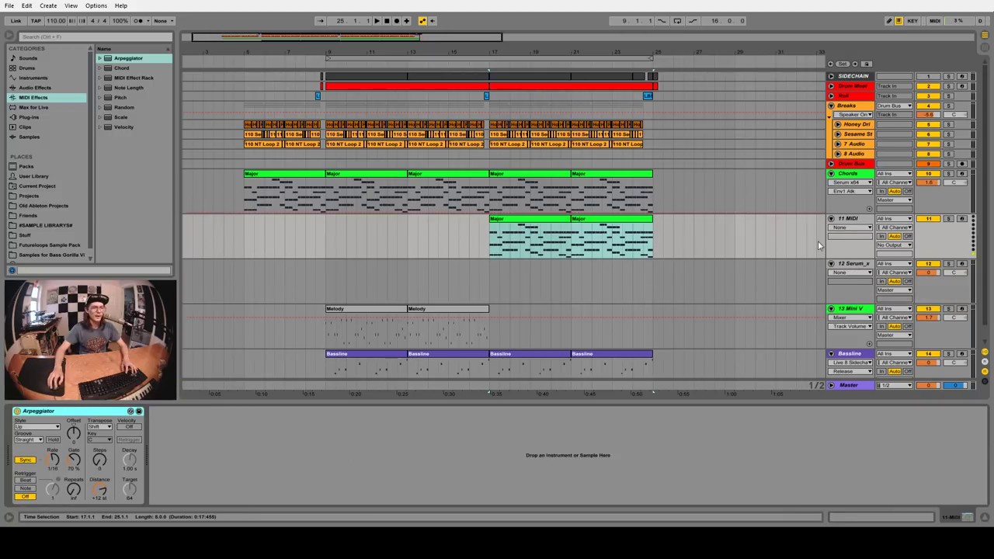
{"action": "left_click", "coordinate": [890, 245]}
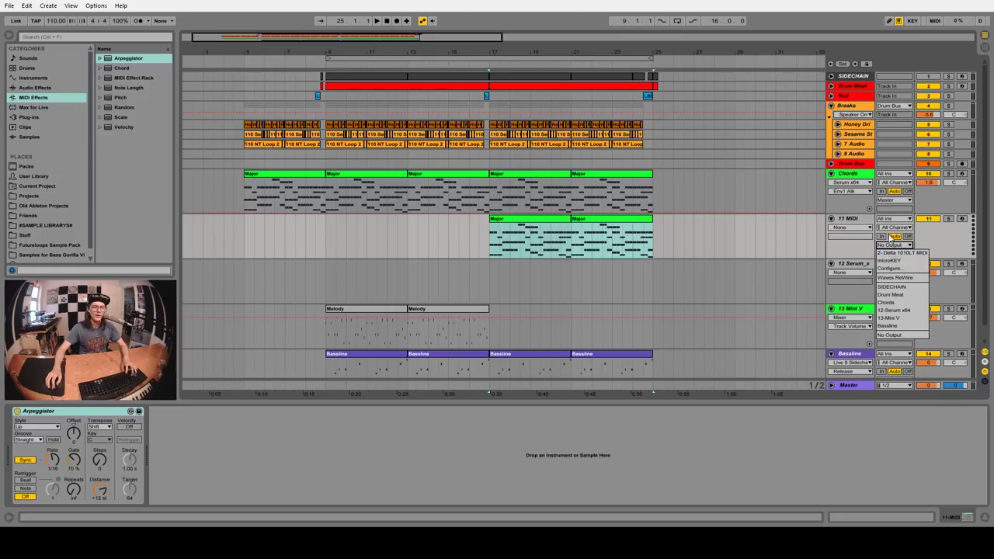
{"action": "left_click", "coordinate": [915, 311]}
- Record the arpeggiated notes onto the Serum track as a clip spanning bars 17–21
{"action": "left_click", "coordinate": [817, 280]}
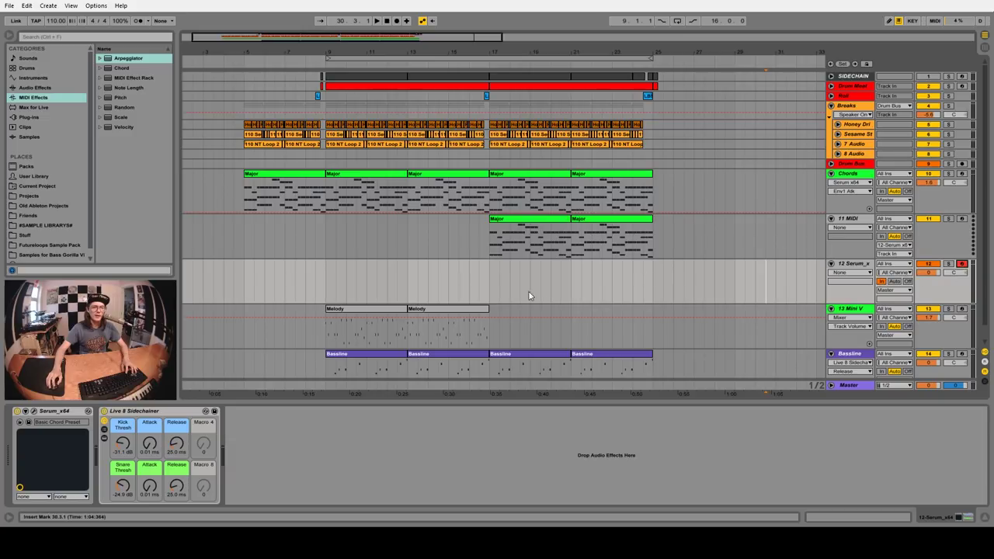
{"action": "left_click", "coordinate": [396, 21]}
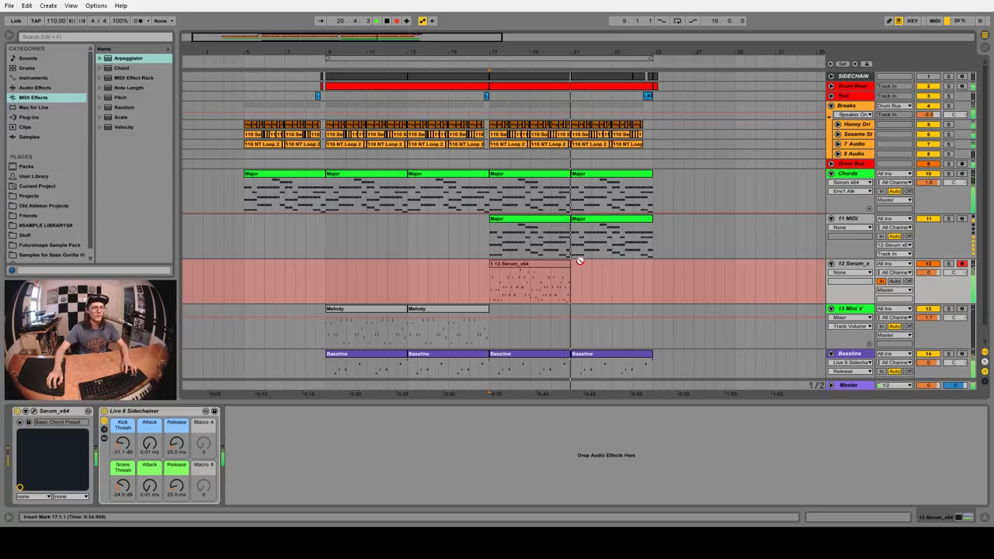
{"action": "key", "text": "space"}
- Delete the empty MIDI track and set the Serum track's monitoring to Auto
{"action": "left_click", "coordinate": [574, 265]}
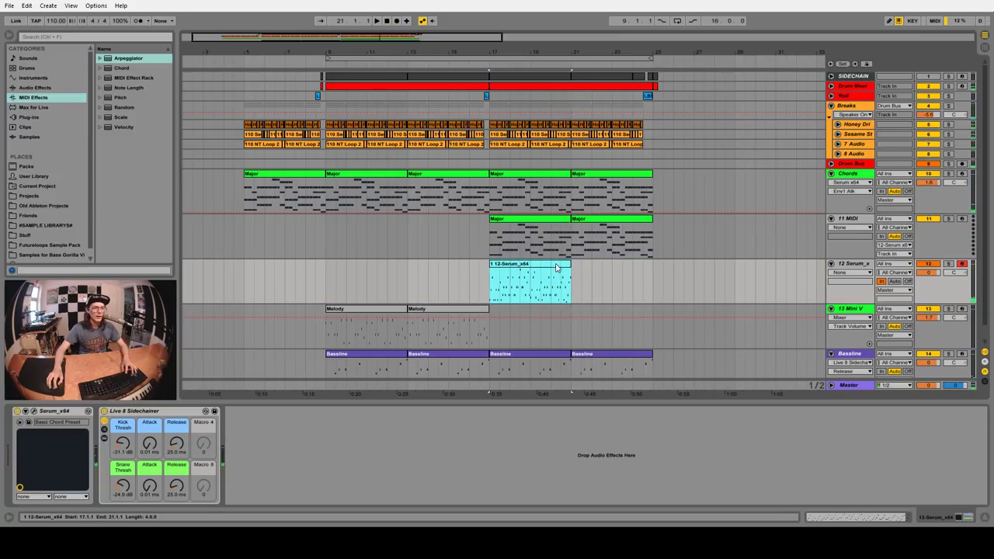
{"action": "left_click", "coordinate": [852, 238]}
{"action": "key", "text": "Delete"}
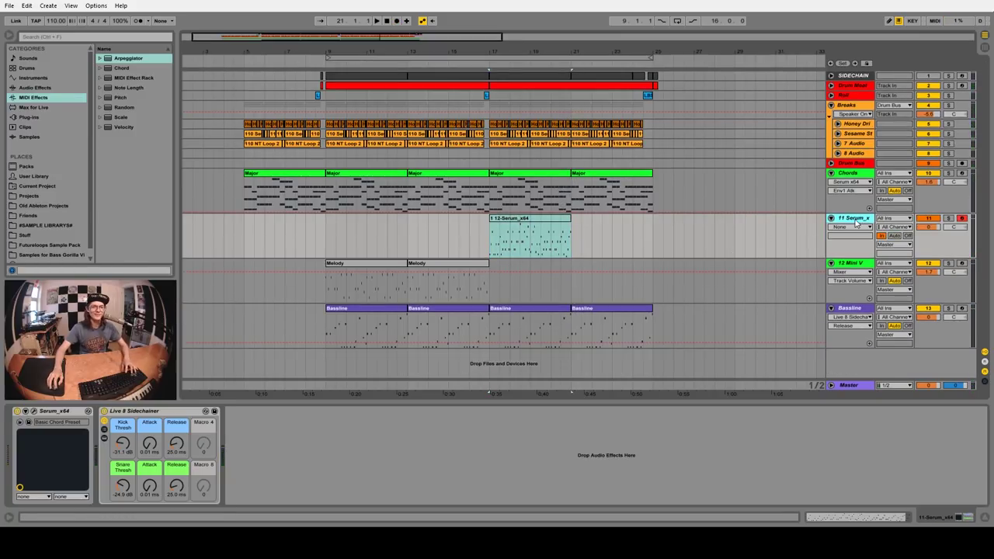
{"action": "left_click", "coordinate": [897, 236]}
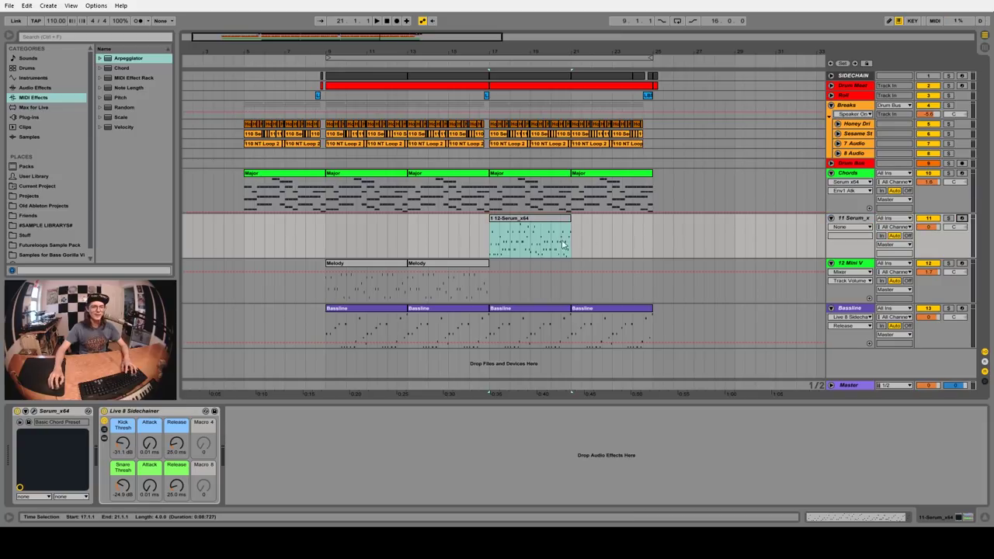
- Apply a groove to the recorded Serum clip and play the arp from bar 17
{"action": "double_click", "coordinate": [532, 227]}
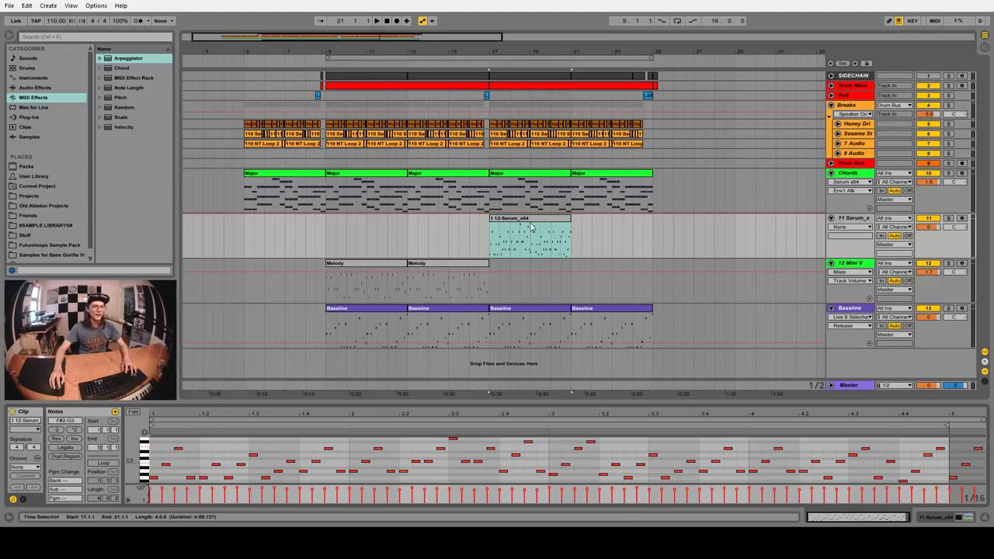
{"action": "left_click", "coordinate": [23, 466]}
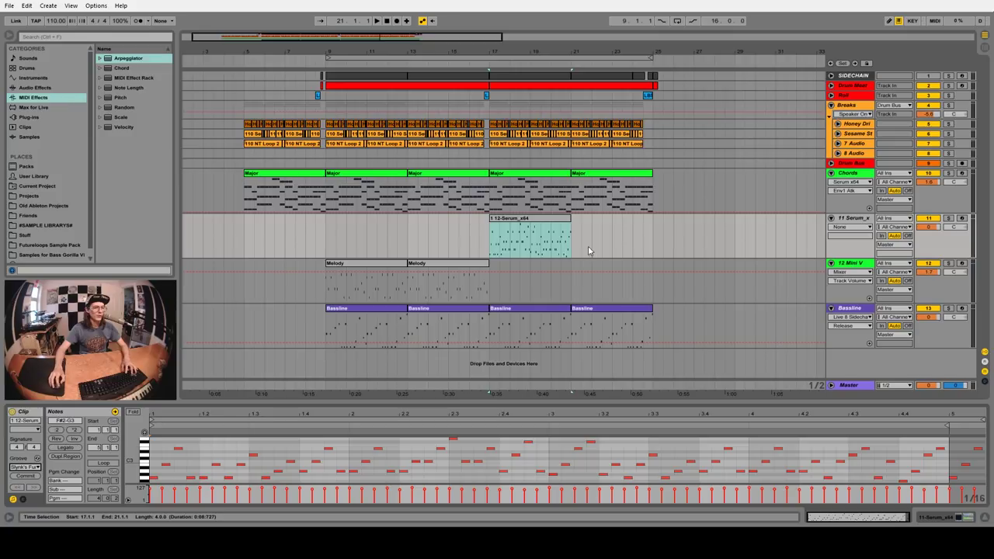
{"action": "left_click", "coordinate": [556, 225]}
{"action": "key", "text": "space"}
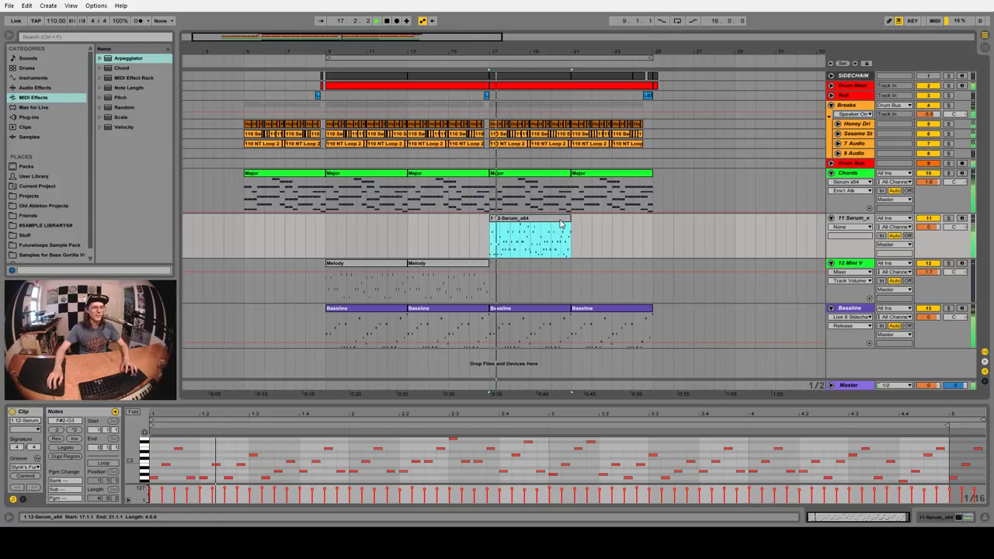
- Rename the Serum track to 'Arp' and duplicate its clip to bars 21–25
{"action": "right_click", "coordinate": [848, 219]}
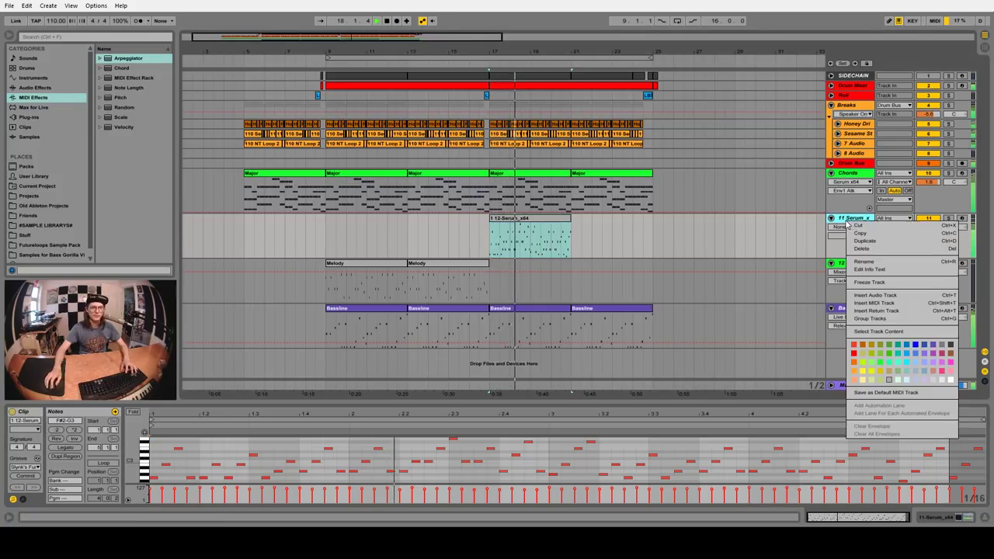
{"action": "left_click", "coordinate": [868, 263]}
{"action": "type", "text": "Arp"}
{"action": "key", "text": "Return"}
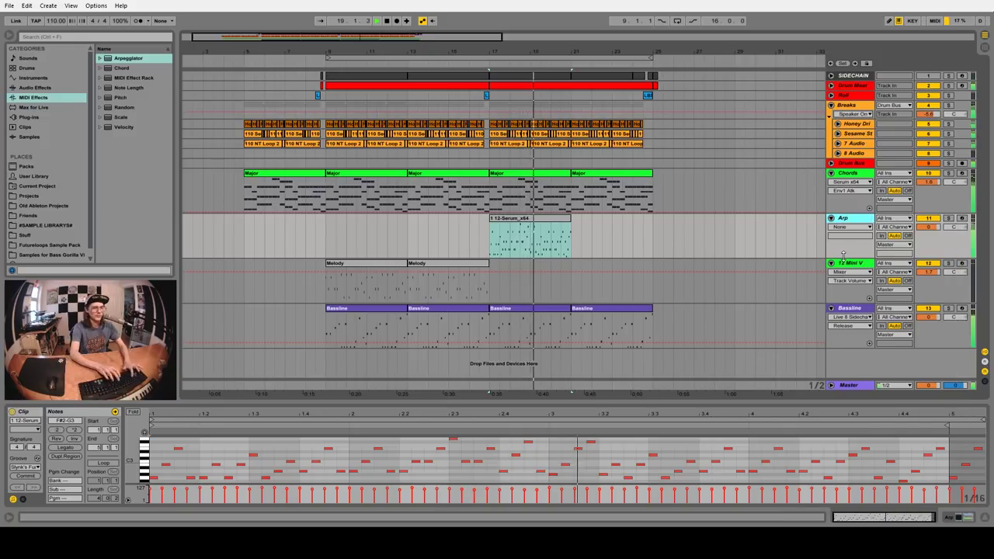
{"action": "left_click", "coordinate": [529, 233]}
{"action": "key", "text": "ctrl+d"}
- Colour the Arp track and the Arp and Melody clips green
{"action": "left_click", "coordinate": [848, 219]}
{"action": "right_click", "coordinate": [848, 220]}
{"action": "left_click", "coordinate": [894, 350]}
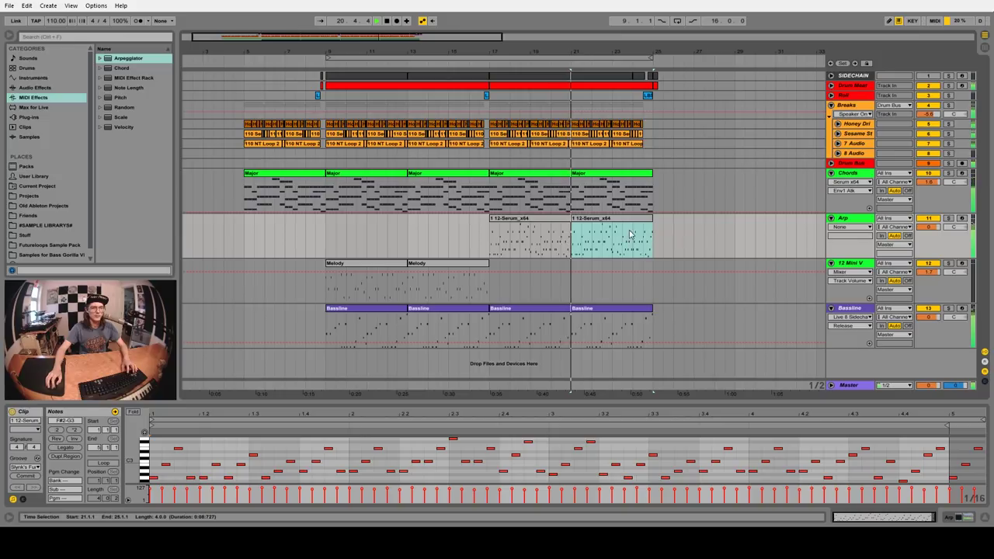
{"action": "left_click", "coordinate": [362, 264], "text": "shift"}
{"action": "right_click", "coordinate": [362, 261]}
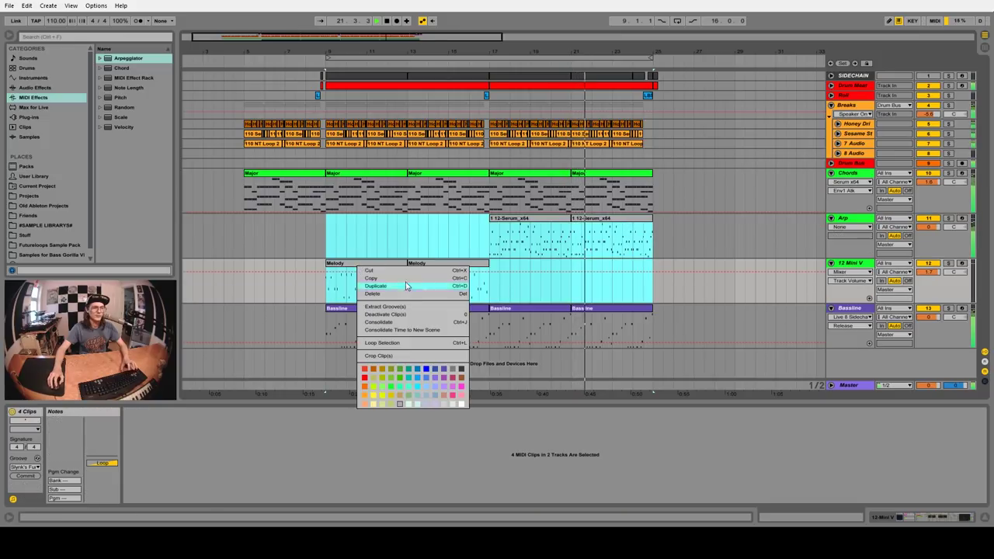
{"action": "left_click", "coordinate": [387, 371]}
- Select the Serum clips on the Arp track, ending on the first clip at bars 17–21
{"action": "left_click", "coordinate": [664, 227]}
{"action": "left_click_drag", "start_coordinate": [665, 227], "coordinate": [489, 233]}
{"action": "left_click", "coordinate": [533, 256]}
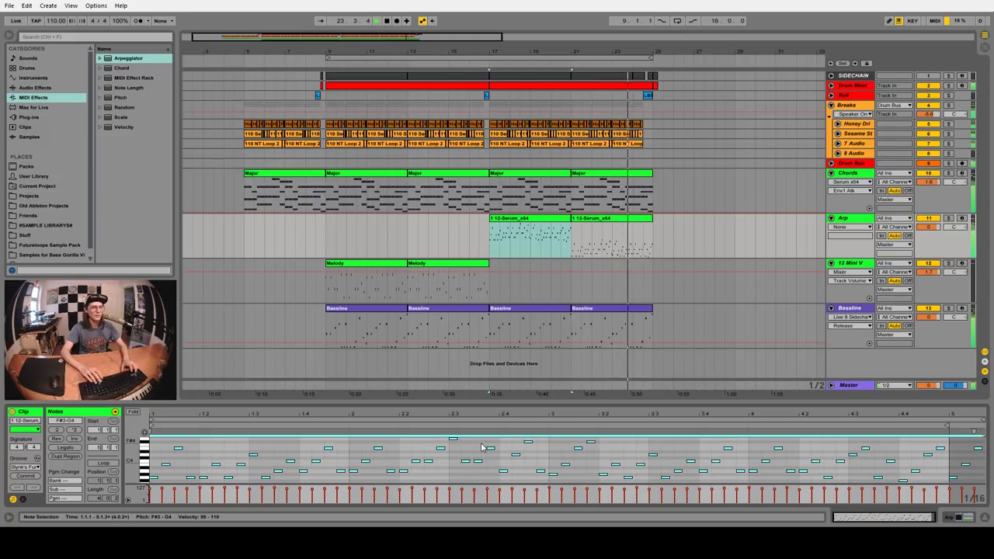
{"action": "left_click", "coordinate": [541, 220]}
{"action": "double_click", "coordinate": [539, 223]}
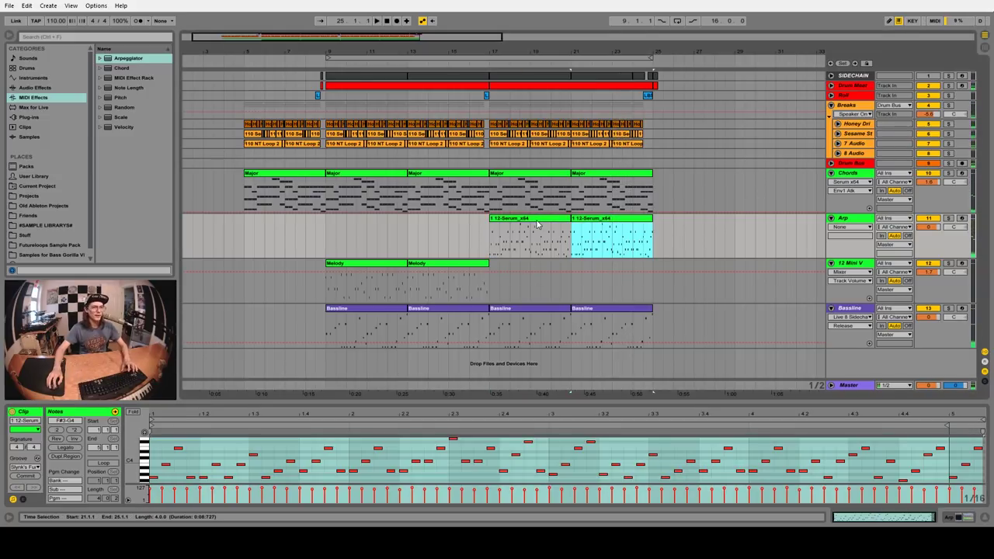
{"action": "key", "text": "space"}
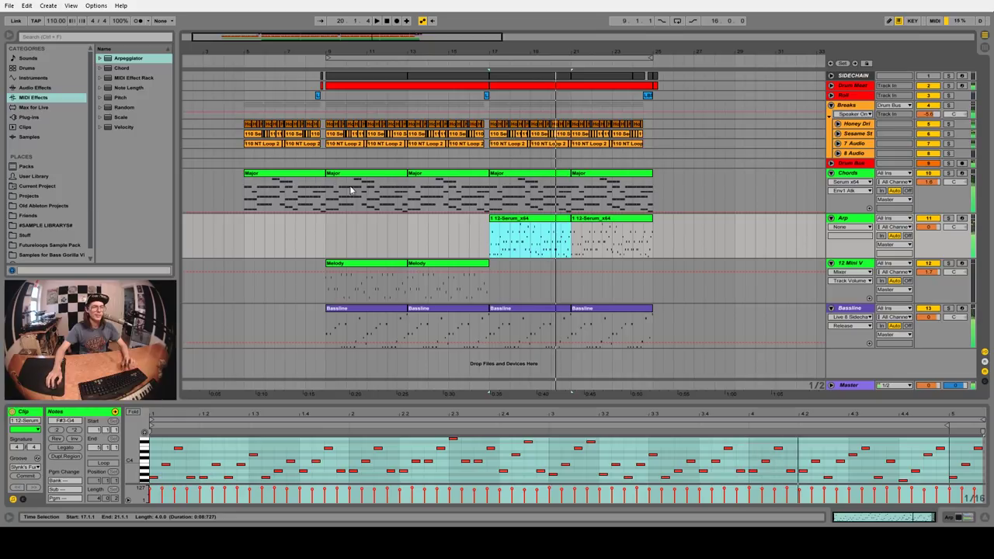
{"action": "key", "text": "space"}
{"action": "left_click", "coordinate": [233, 235]}
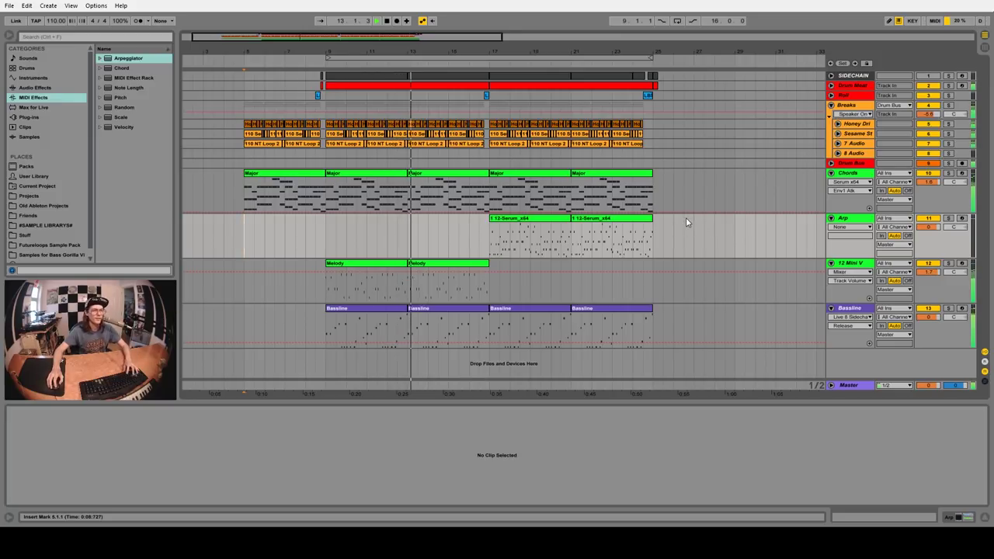
- Select the gap before bar 17 on the Melody and Bassline tracks
{"action": "scroll", "coordinate": [489, 309], "scroll_direction": "up", "scroll_amount": 10}
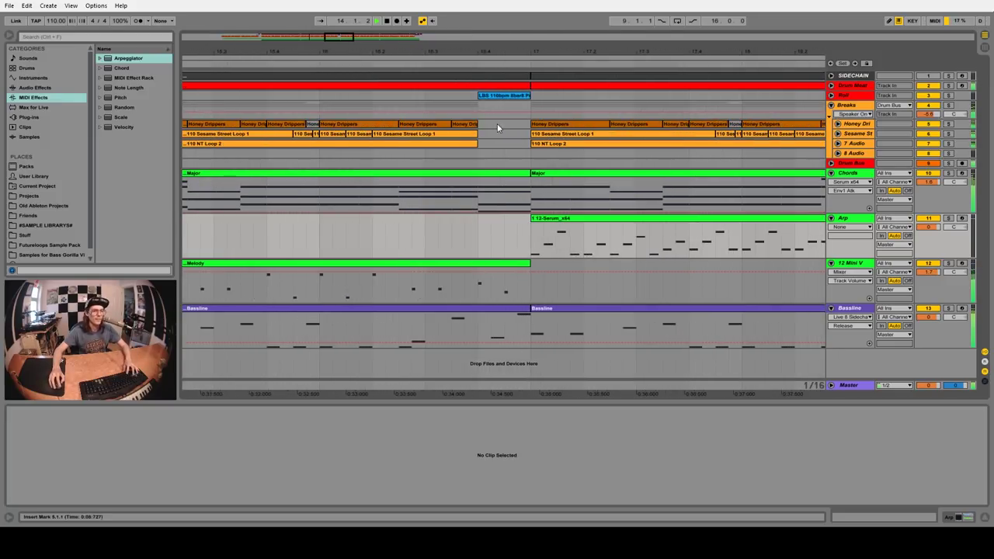
{"action": "left_click_drag", "start_coordinate": [489, 309], "coordinate": [531, 324]}
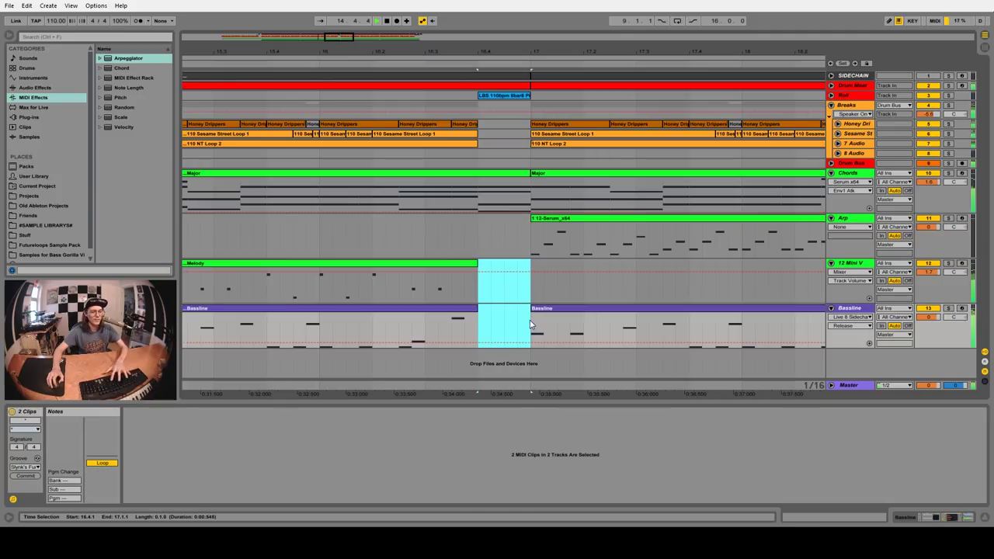
{"action": "scroll", "coordinate": [533, 55], "scroll_direction": "down", "scroll_amount": 5}
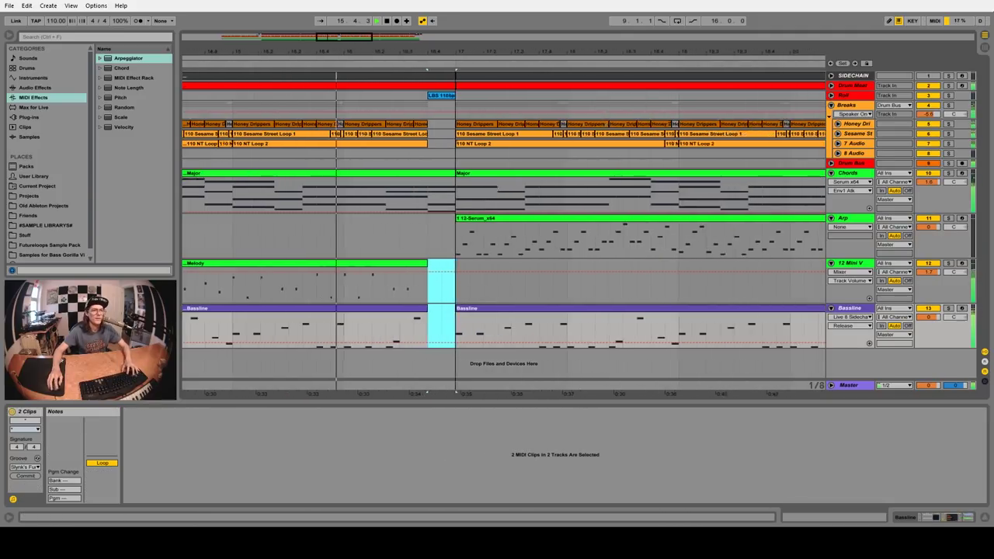
{"action": "scroll", "coordinate": [397, 392], "scroll_direction": "down", "scroll_amount": 3}
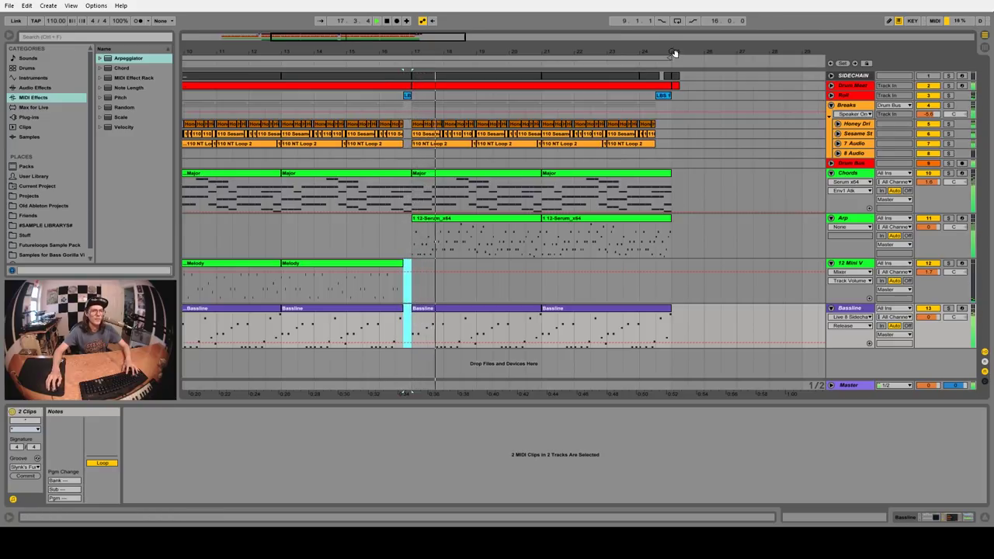
- Zoom in and time-select the last beats before bar 25
{"action": "left_click_drag", "start_coordinate": [672, 54], "coordinate": [596, 53]}
{"action": "left_click_drag", "start_coordinate": [527, 236], "coordinate": [598, 320]}
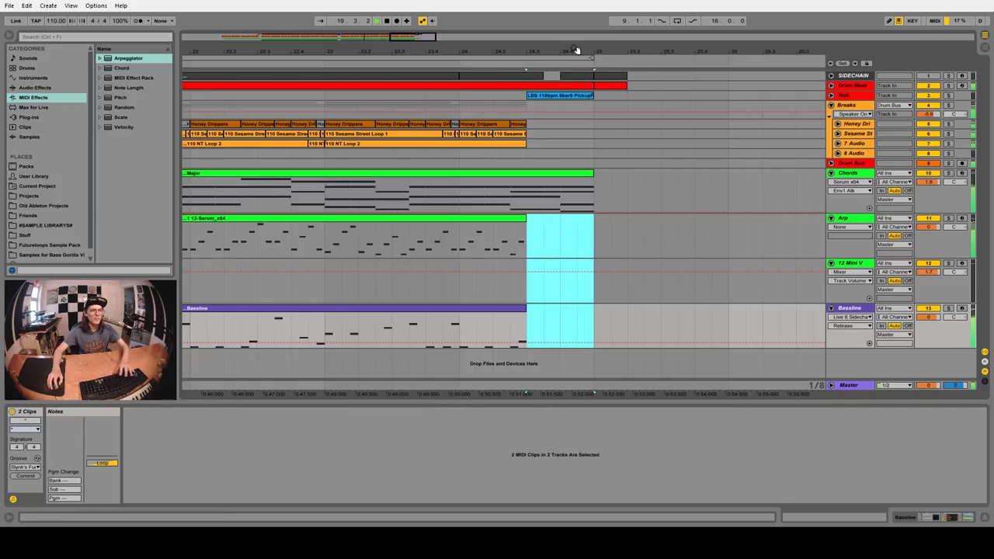
{"action": "left_click_drag", "start_coordinate": [577, 46], "coordinate": [577, 28]}
- Copy a Bassline slice to just after bar 25 and shorten it
{"action": "left_click_drag", "start_coordinate": [387, 332], "coordinate": [554, 330]}
{"action": "left_click_drag", "start_coordinate": [579, 48], "coordinate": [577, 69]}
{"action": "left_click_drag", "start_coordinate": [569, 311], "coordinate": [521, 310]}
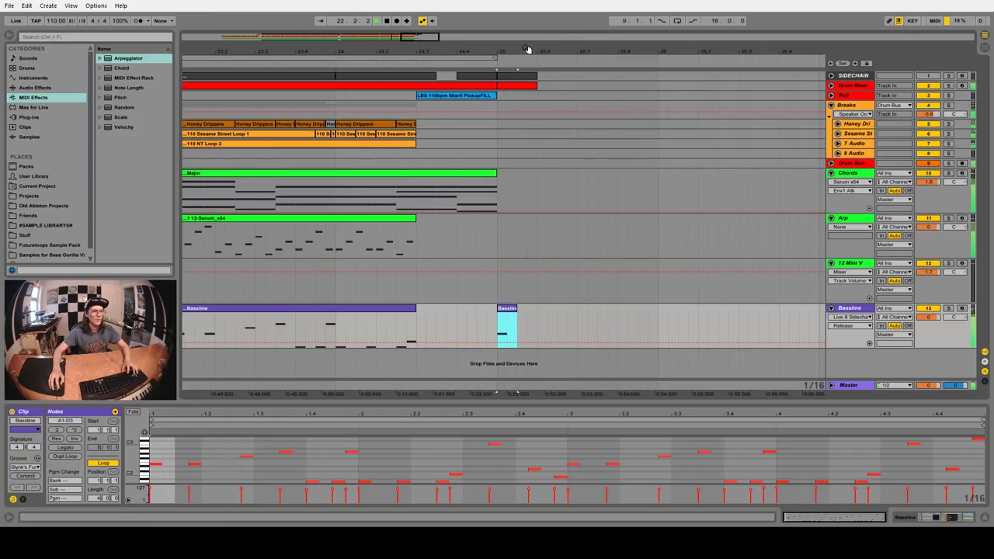
{"action": "left_click_drag", "start_coordinate": [527, 49], "coordinate": [567, 24]}
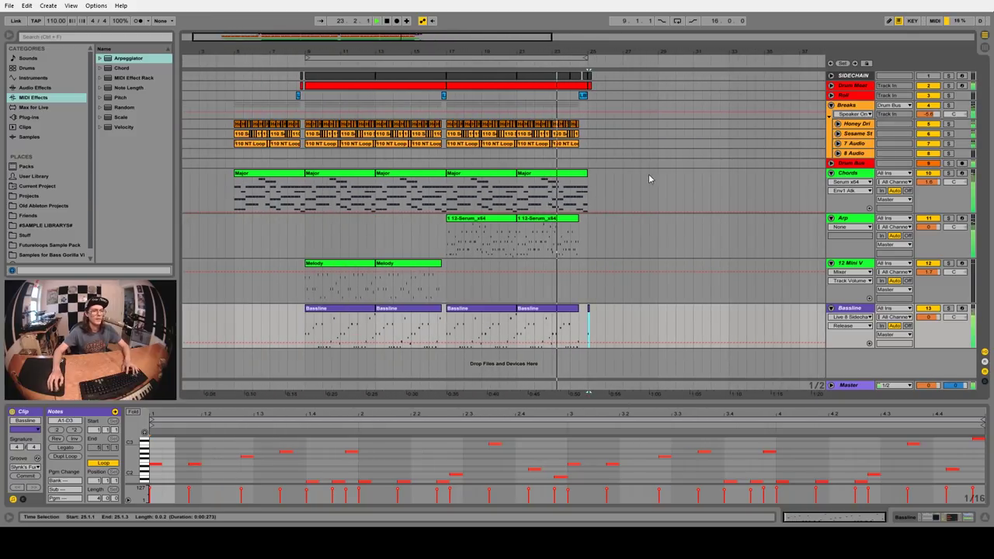